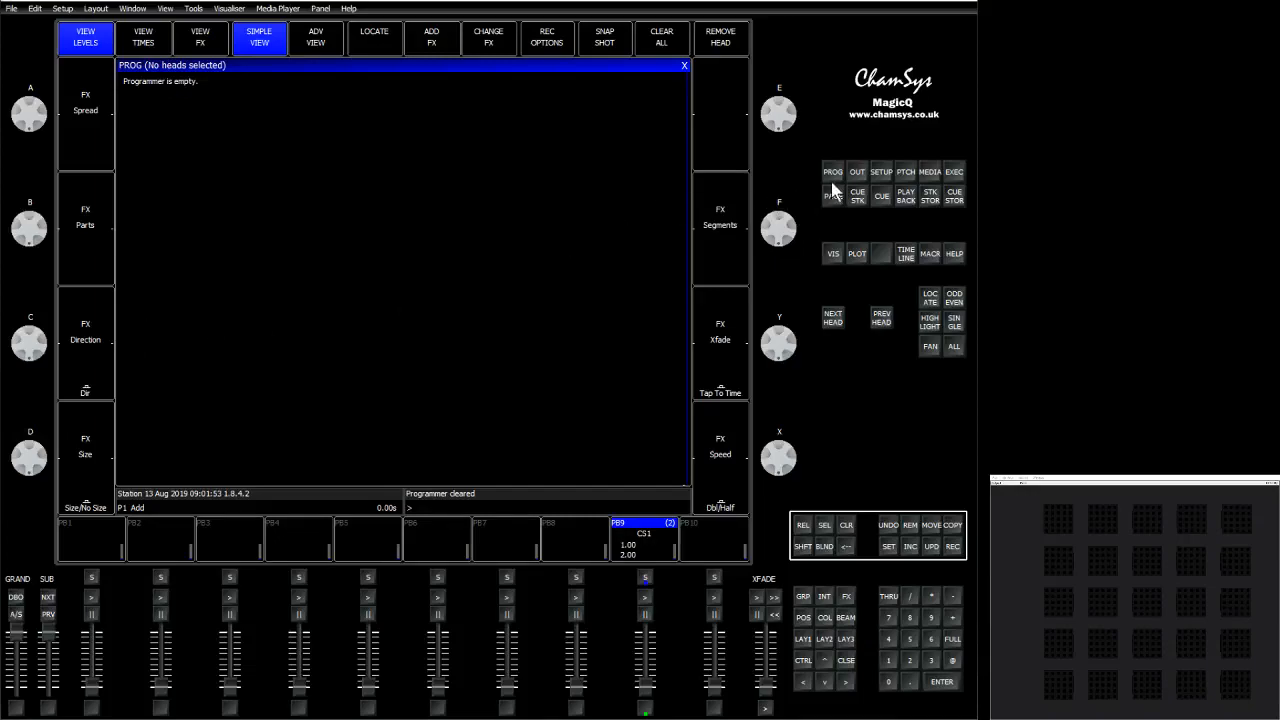
# Open the patch window and select the head number cells of all 25 Nexus AQ5x5 heads.
pyautogui.click(906, 174)
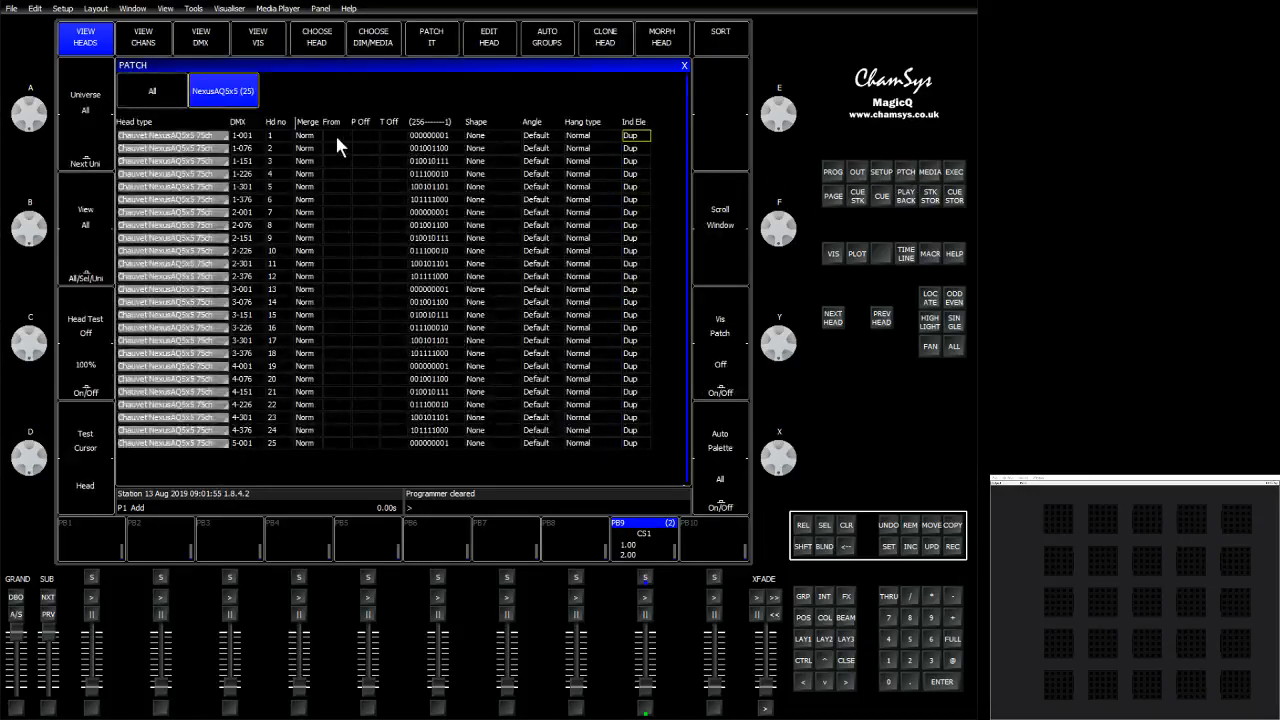
pyautogui.click(275, 140)
pyautogui.moveTo(276, 199); pyautogui.dragTo(281, 316)
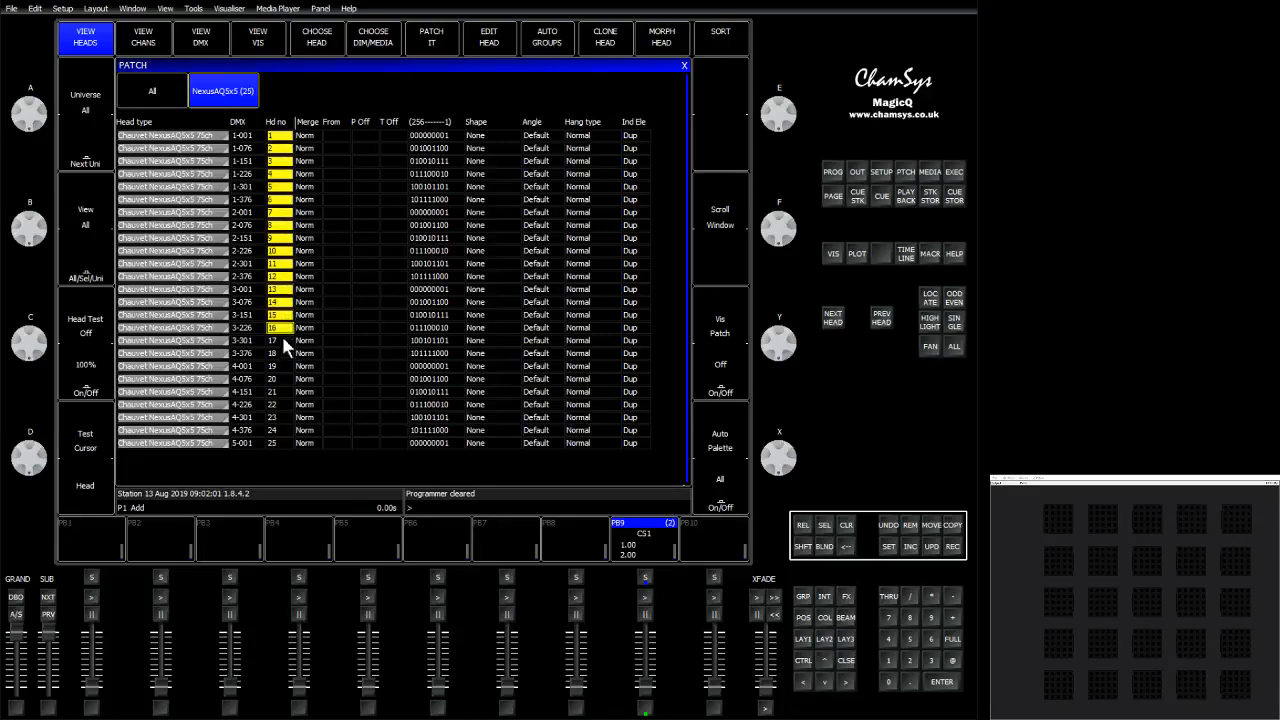
pyautogui.moveTo(288, 393); pyautogui.dragTo(288, 450)
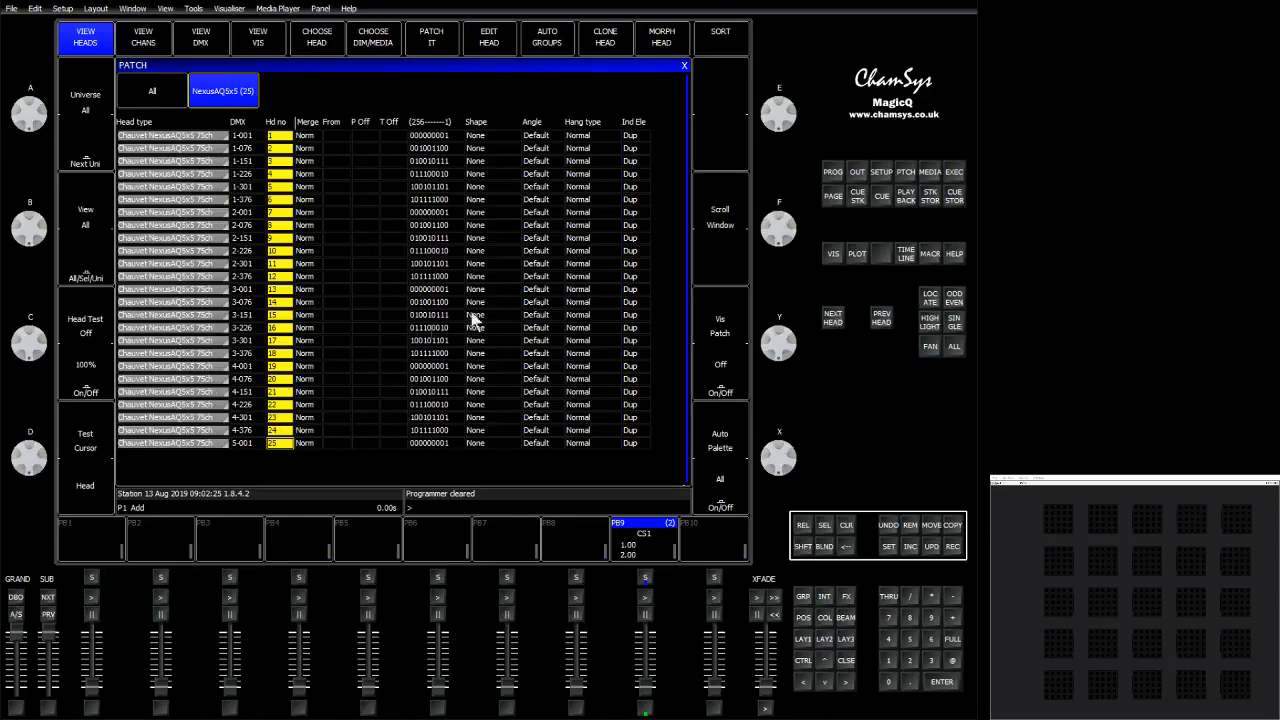
# Select the Ind Ele setting of all 25 heads in the patch.
pyautogui.click(631, 138)
pyautogui.moveTo(631, 155); pyautogui.dragTo(645, 450)
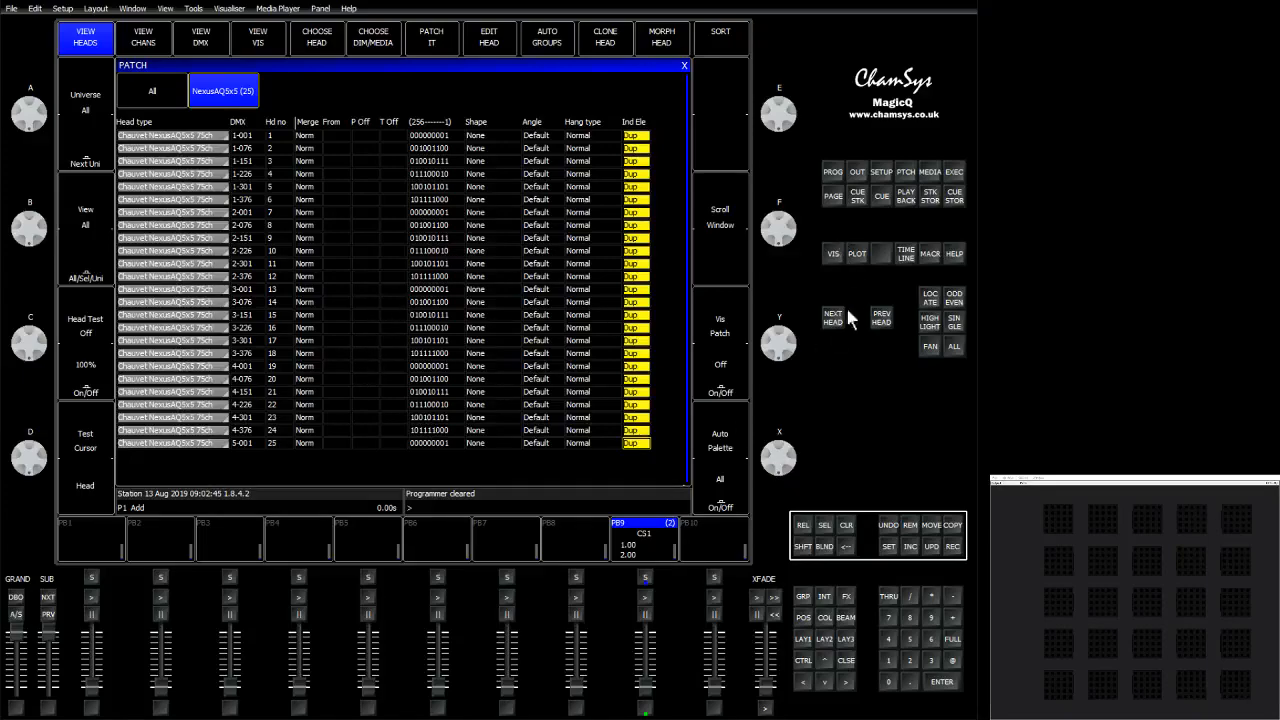
# Select group G1 NexusAQ5x5 and set its intensity to full.
pyautogui.click(804, 600)
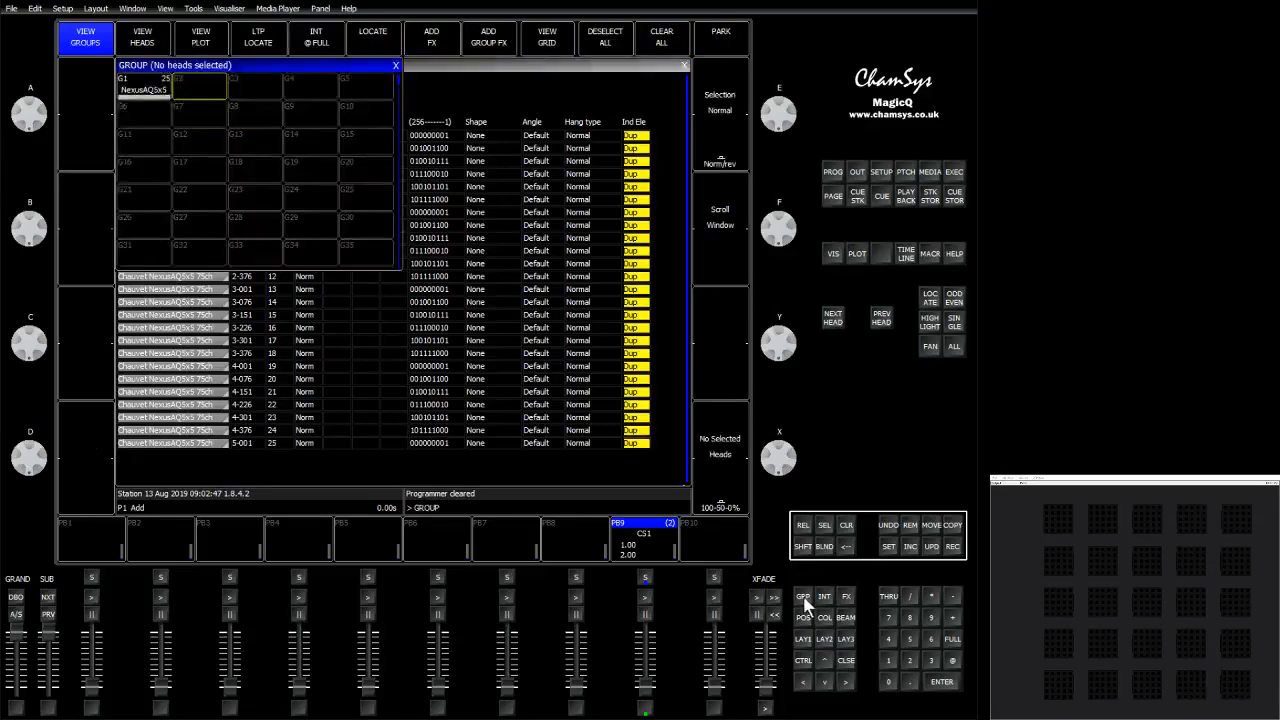
pyautogui.click(164, 99)
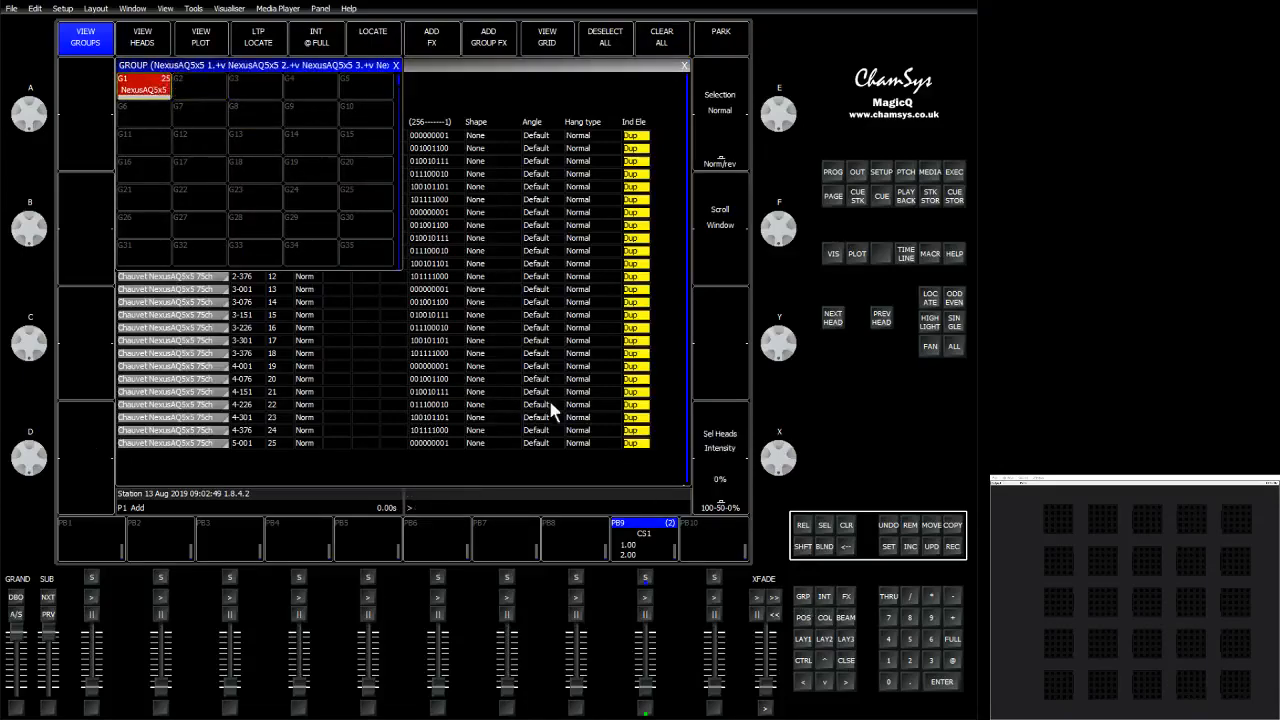
pyautogui.click(953, 642)
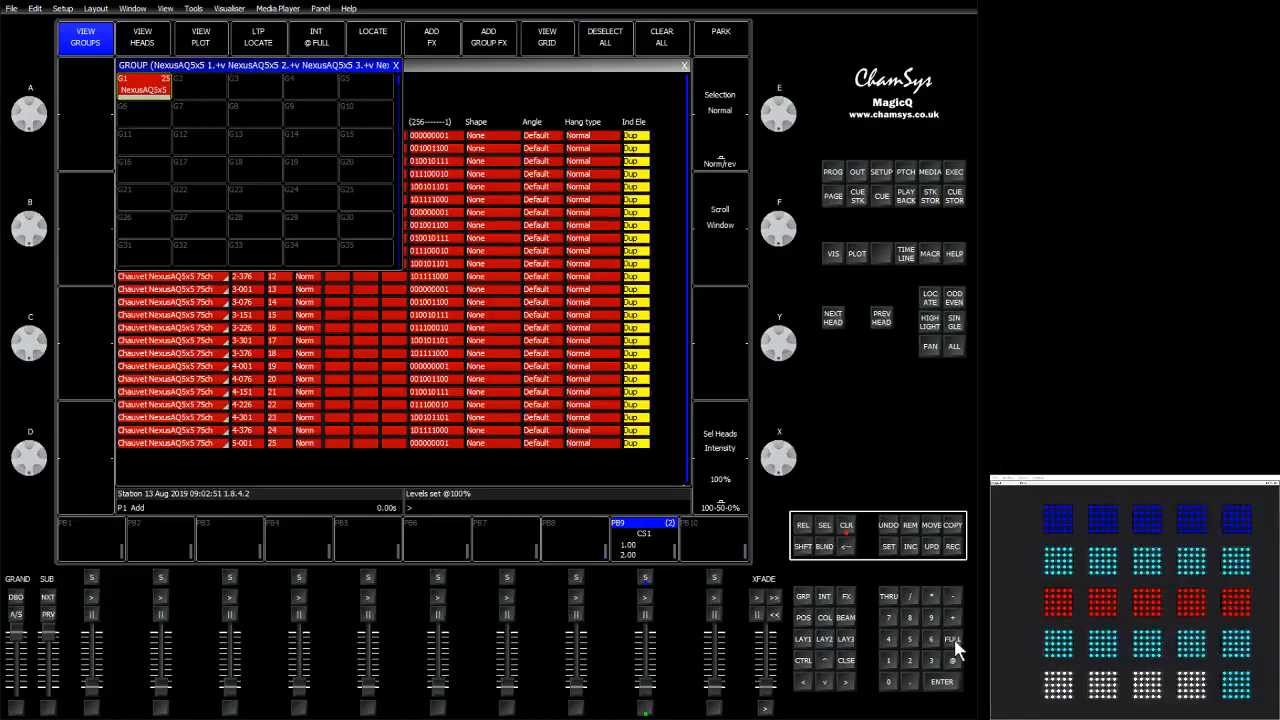
# Apply the White colour palette to the selected heads.
pyautogui.click(826, 620)
pyautogui.click(128, 310)
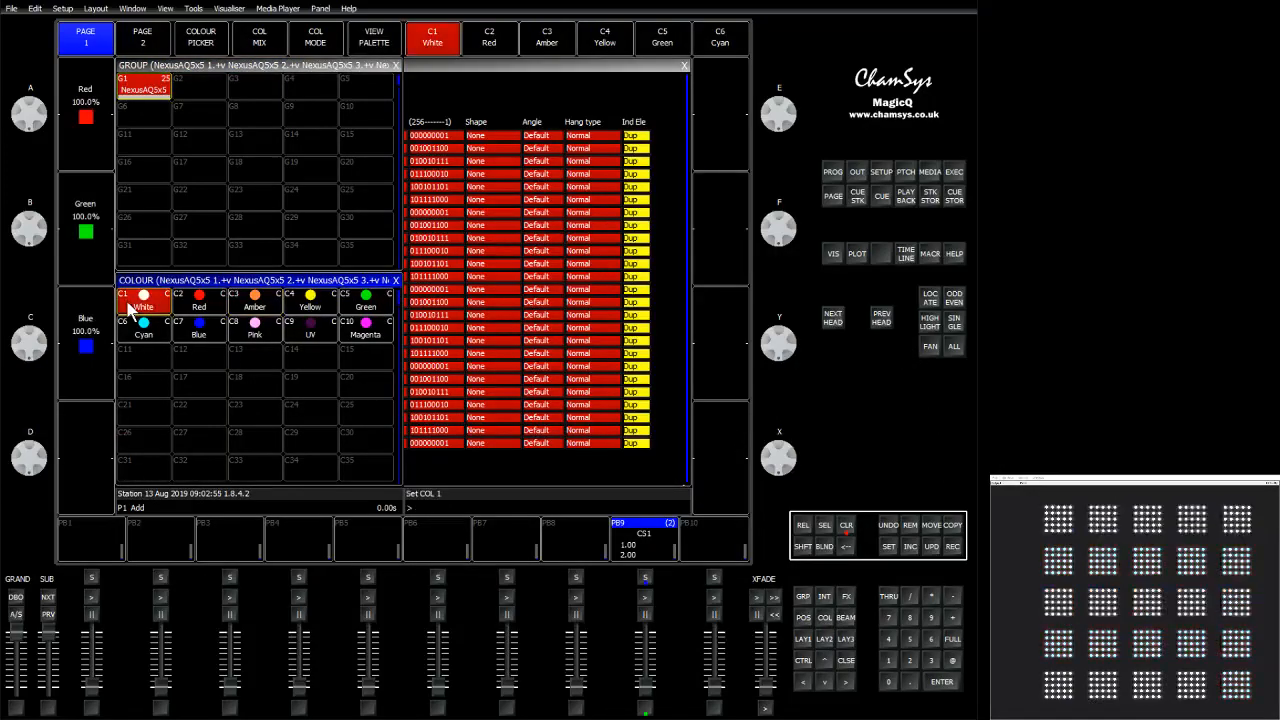
# Open the programmer and inspect the red, green, blue and element channel values of all heads.
pyautogui.click(830, 172)
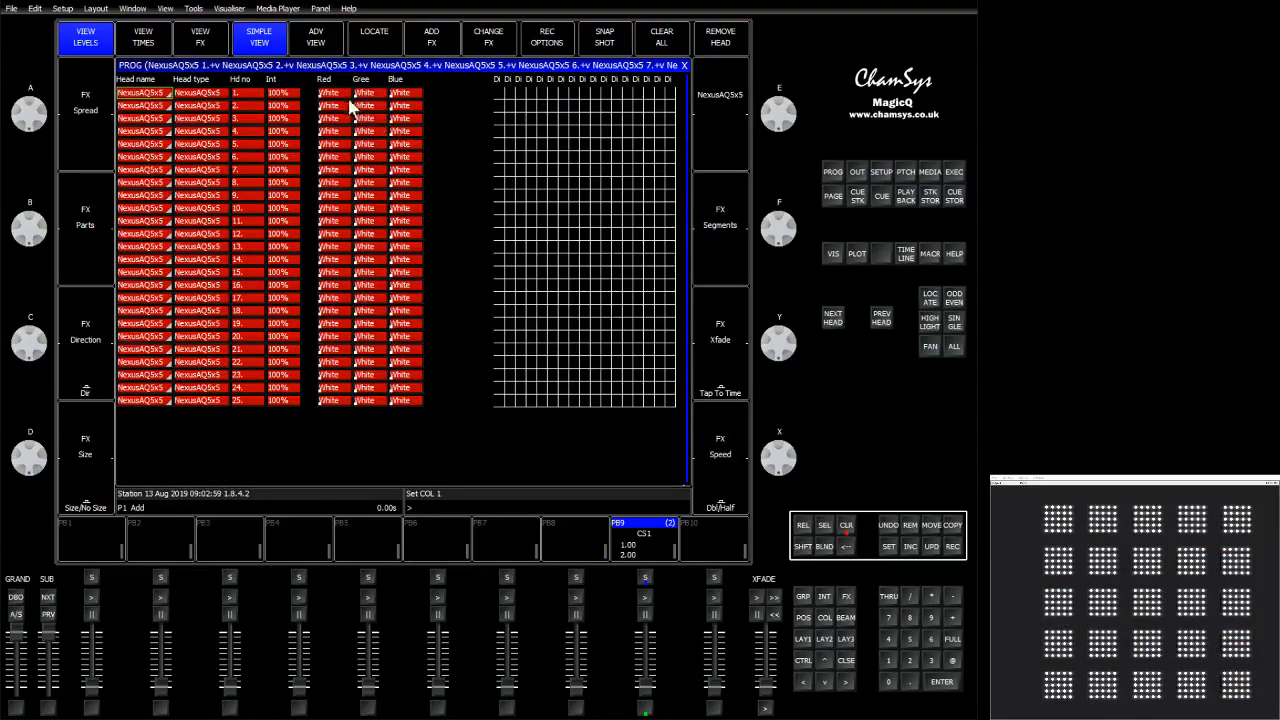
pyautogui.moveTo(284, 96); pyautogui.dragTo(412, 415)
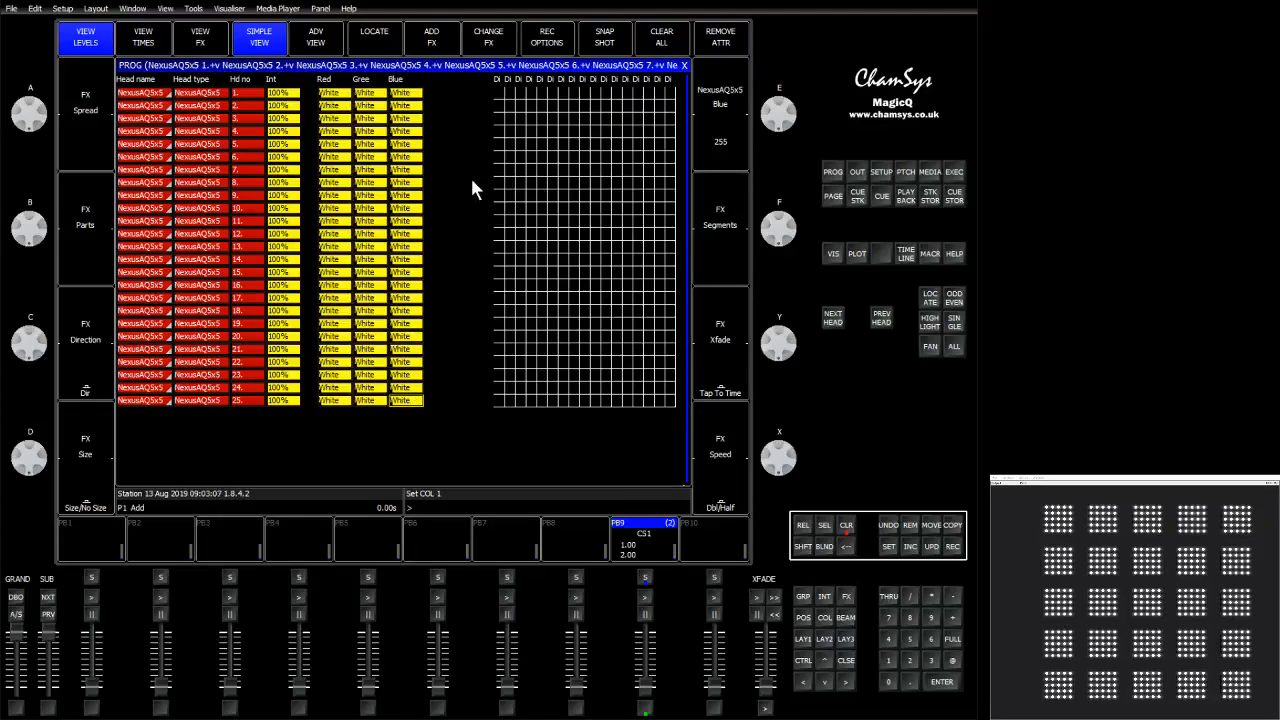
pyautogui.click(520, 201)
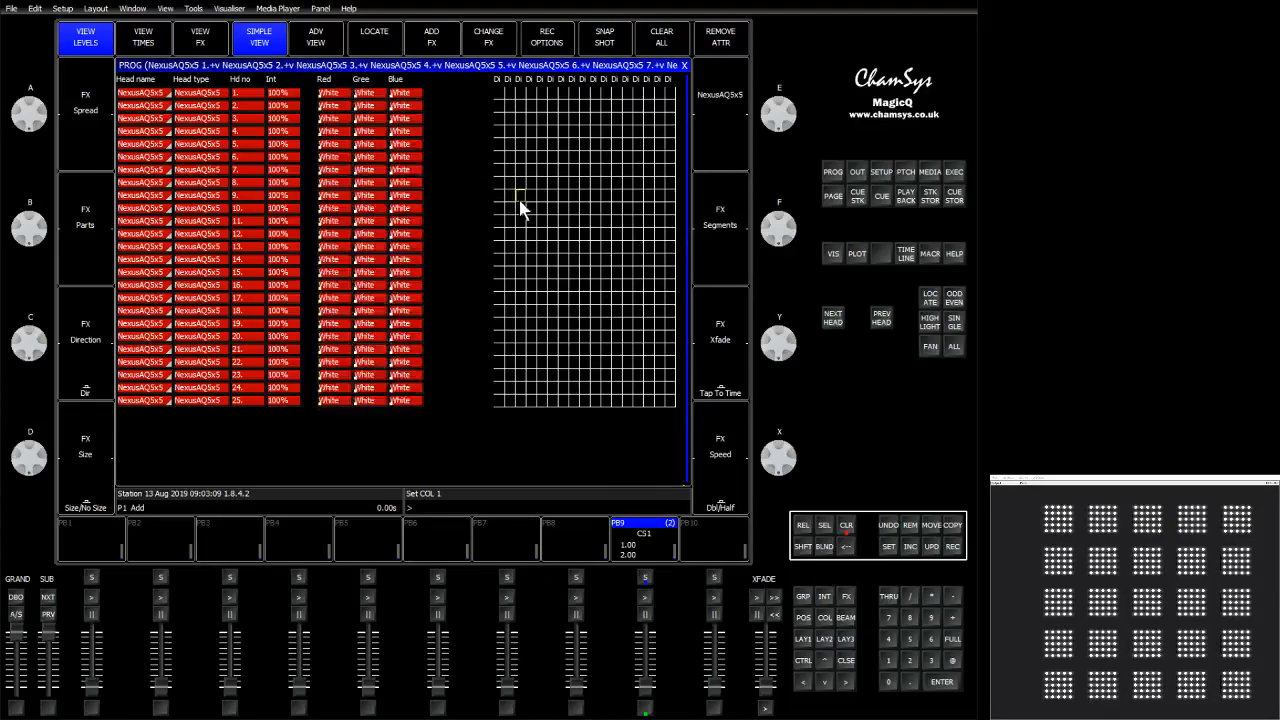
pyautogui.press('Right')
pyautogui.press('Right')
pyautogui.press('Right')
pyautogui.press('Right')
pyautogui.press('Right')
pyautogui.press('Right')
pyautogui.press('Right')
pyautogui.press('Right')
pyautogui.press('Right')
pyautogui.press('Right')
pyautogui.press('Right')
pyautogui.press('Right')
pyautogui.press('Right')
pyautogui.press('Right')
pyautogui.press('Right')
pyautogui.press('Right')
pyautogui.press('Right')
pyautogui.press('Right')
pyautogui.press('Right')
pyautogui.press('Right')
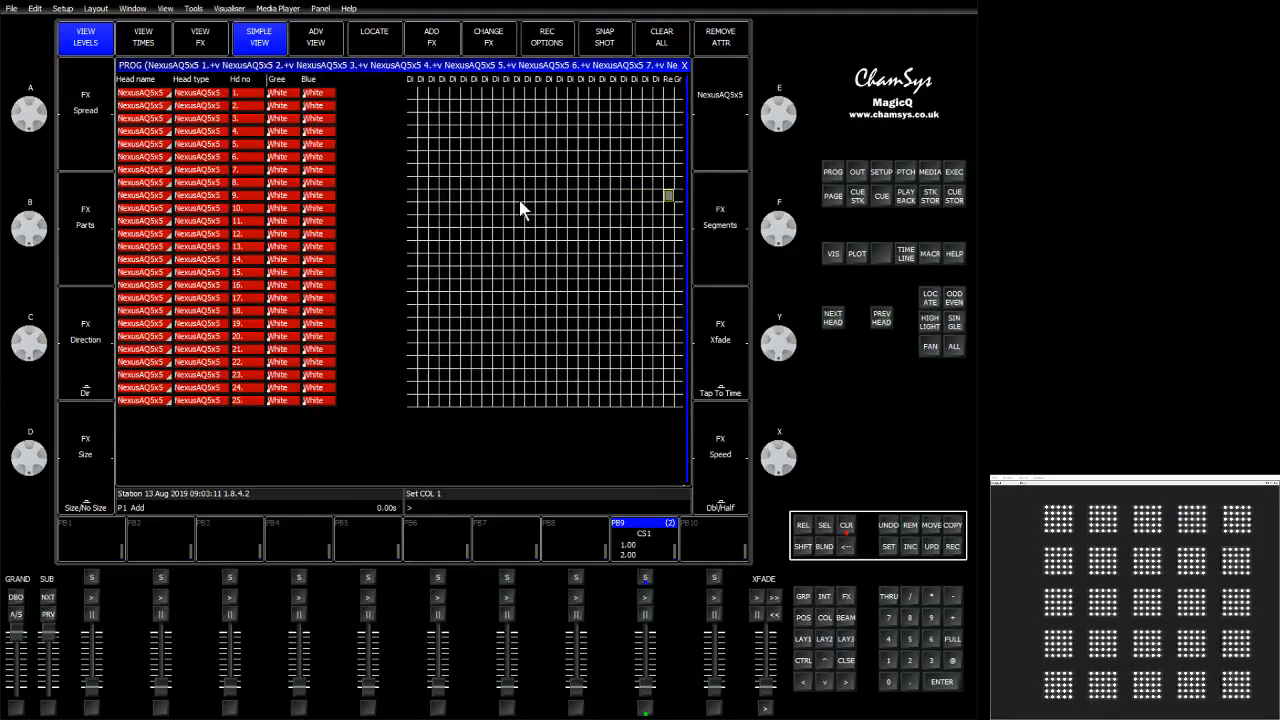
pyautogui.press('Right')
pyautogui.press('Right')
pyautogui.press('Right')
pyautogui.press('Right')
pyautogui.press('Right')
pyautogui.press('Right')
pyautogui.press('Right')
pyautogui.press('Right')
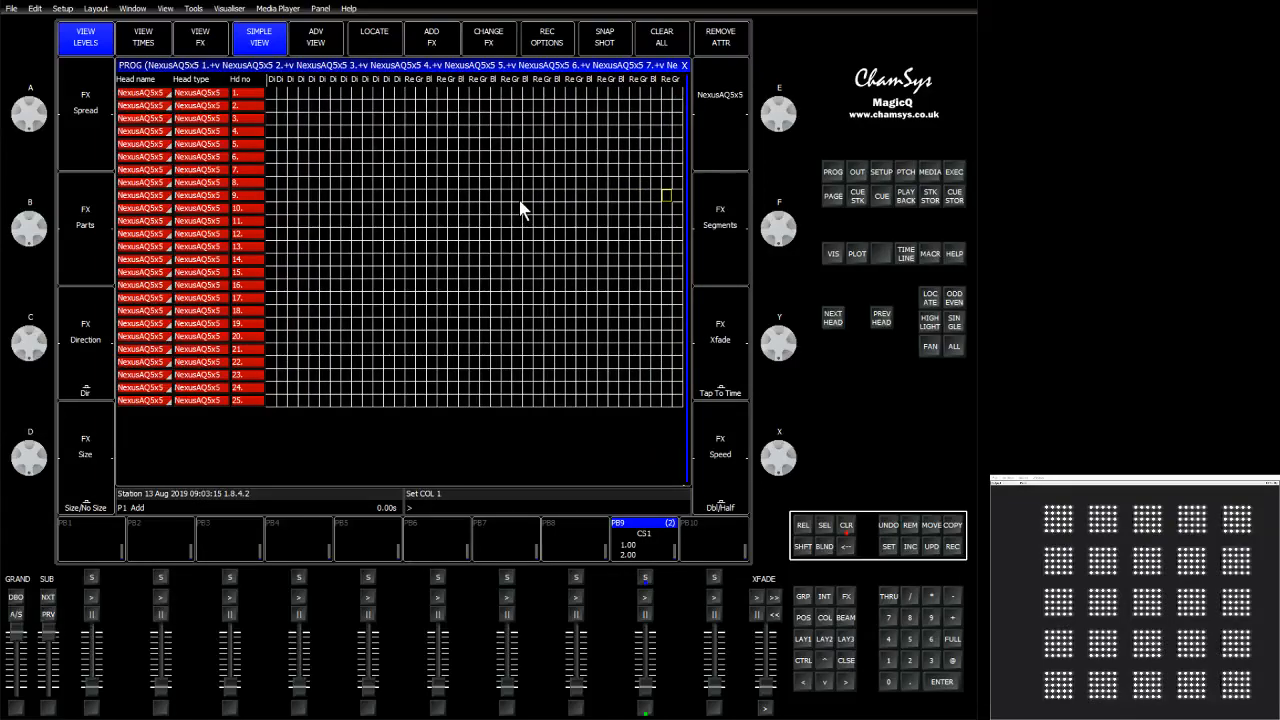
pyautogui.press('Left')
pyautogui.press('Left')
pyautogui.press('Left')
pyautogui.press('Left')
pyautogui.press('Left')
pyautogui.press('Left')
pyautogui.press('Left')
pyautogui.press('Left')
pyautogui.press('Left')
pyautogui.press('Left')
pyautogui.press('Left')
pyautogui.press('Left')
pyautogui.press('Left')
pyautogui.press('Left')
pyautogui.press('Left')
pyautogui.press('Left')
pyautogui.press('Left')
pyautogui.press('Left')
pyautogui.press('Left')
pyautogui.press('Left')
pyautogui.press('Left')
pyautogui.press('Left')
pyautogui.press('Left')
pyautogui.press('Left')
pyautogui.press('Left')
pyautogui.press('Left')
pyautogui.press('Left')
pyautogui.press('Left')
pyautogui.press('Left')
pyautogui.press('Left')
pyautogui.press('Left')
pyautogui.press('Left')
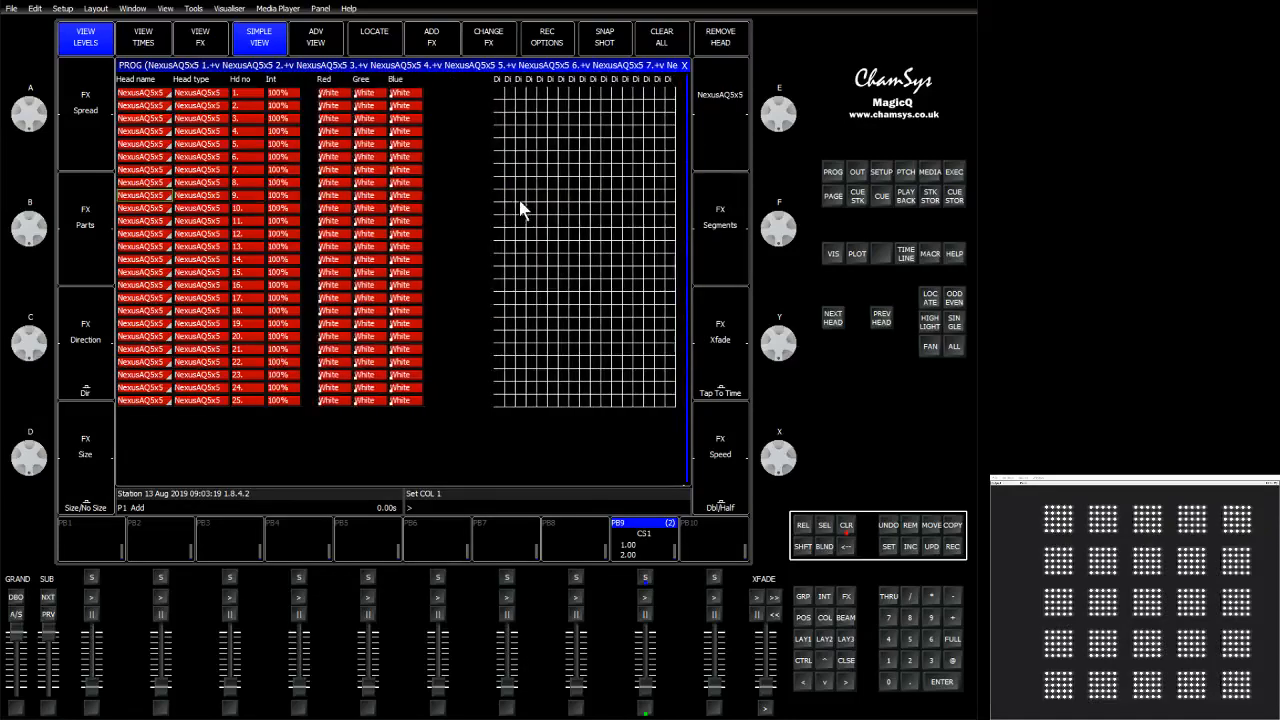
pyautogui.press('Right')
pyautogui.press('Right')
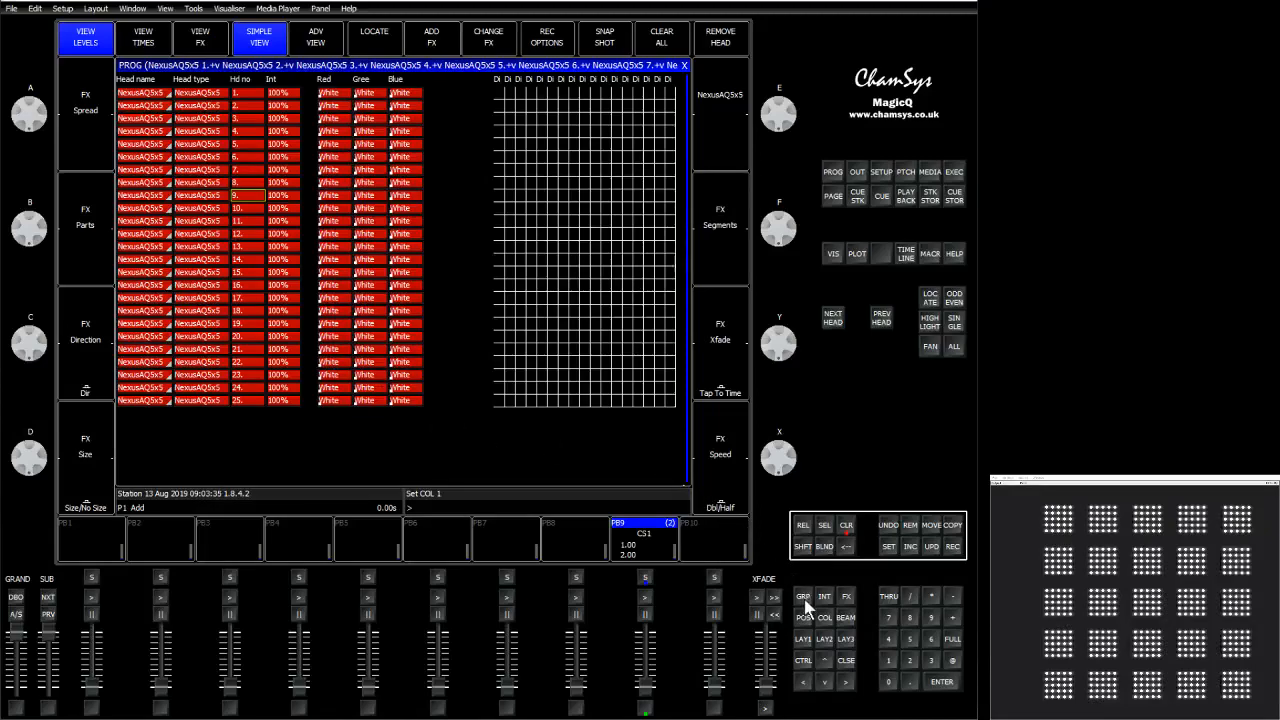
# Try adding the redblue FX from the library with elements included, then clear the programmer.
pyautogui.click(846, 598)
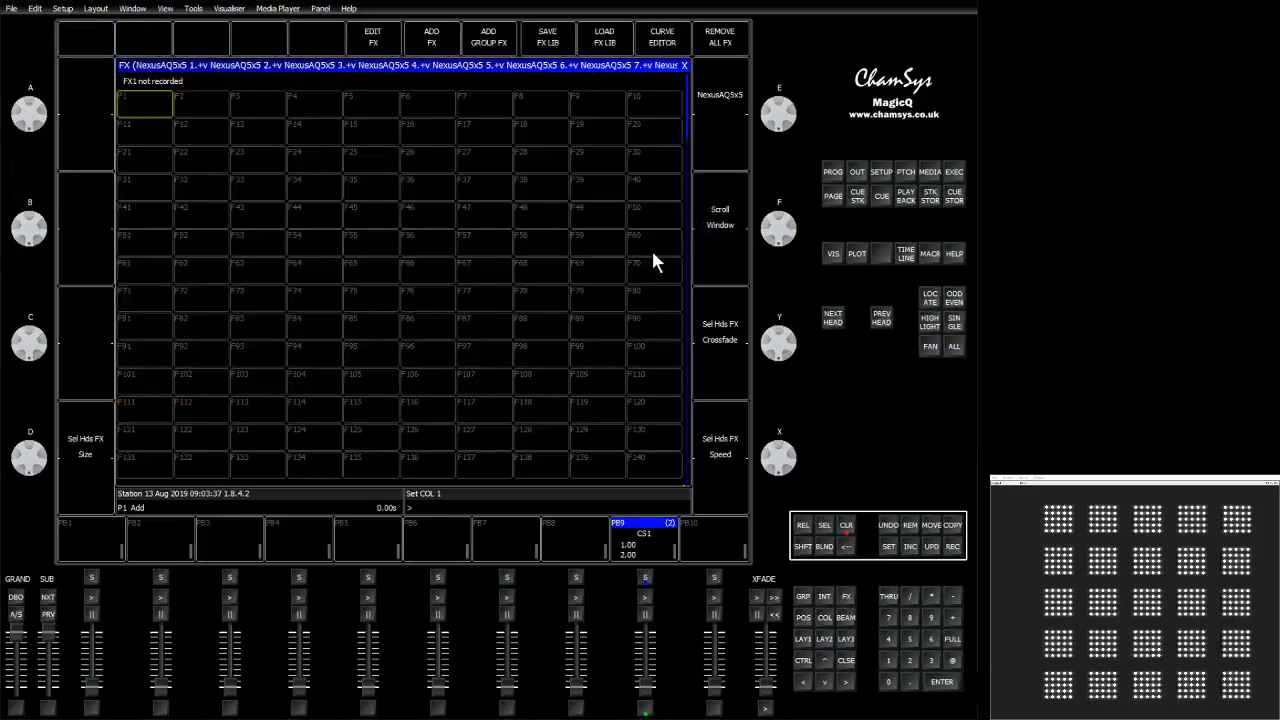
pyautogui.click(424, 38)
pyautogui.click(318, 105)
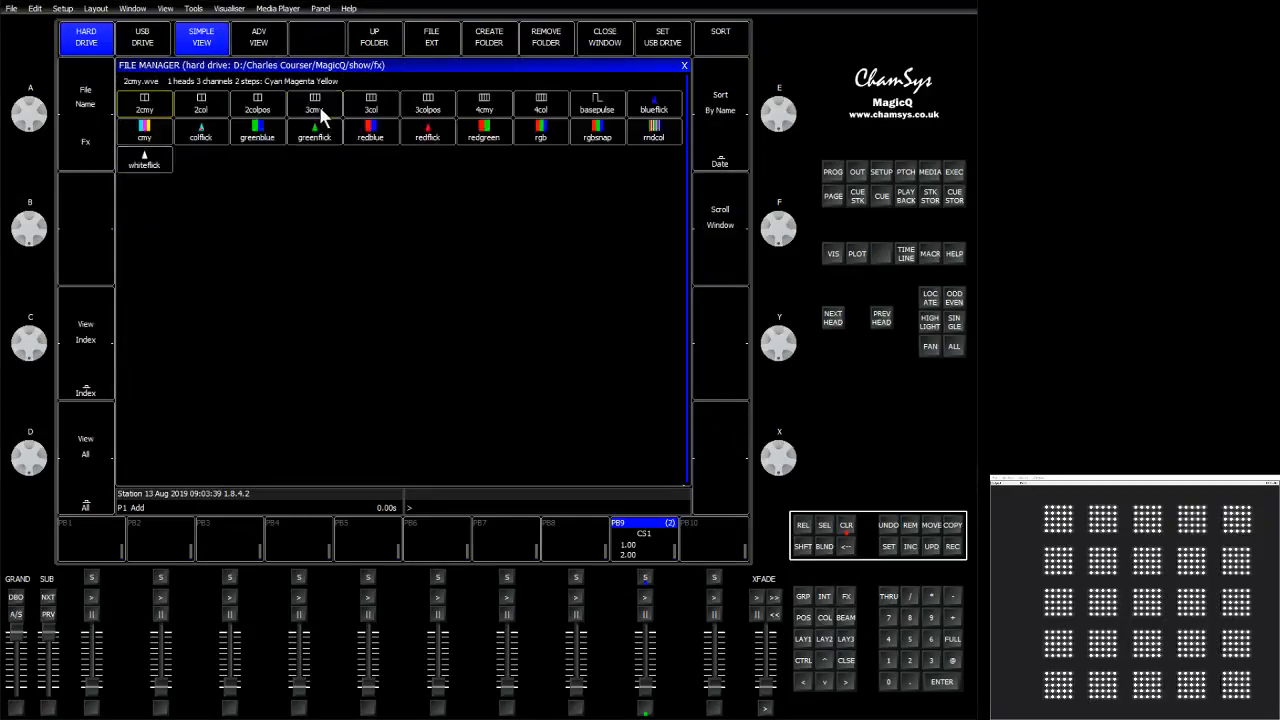
pyautogui.click(354, 137)
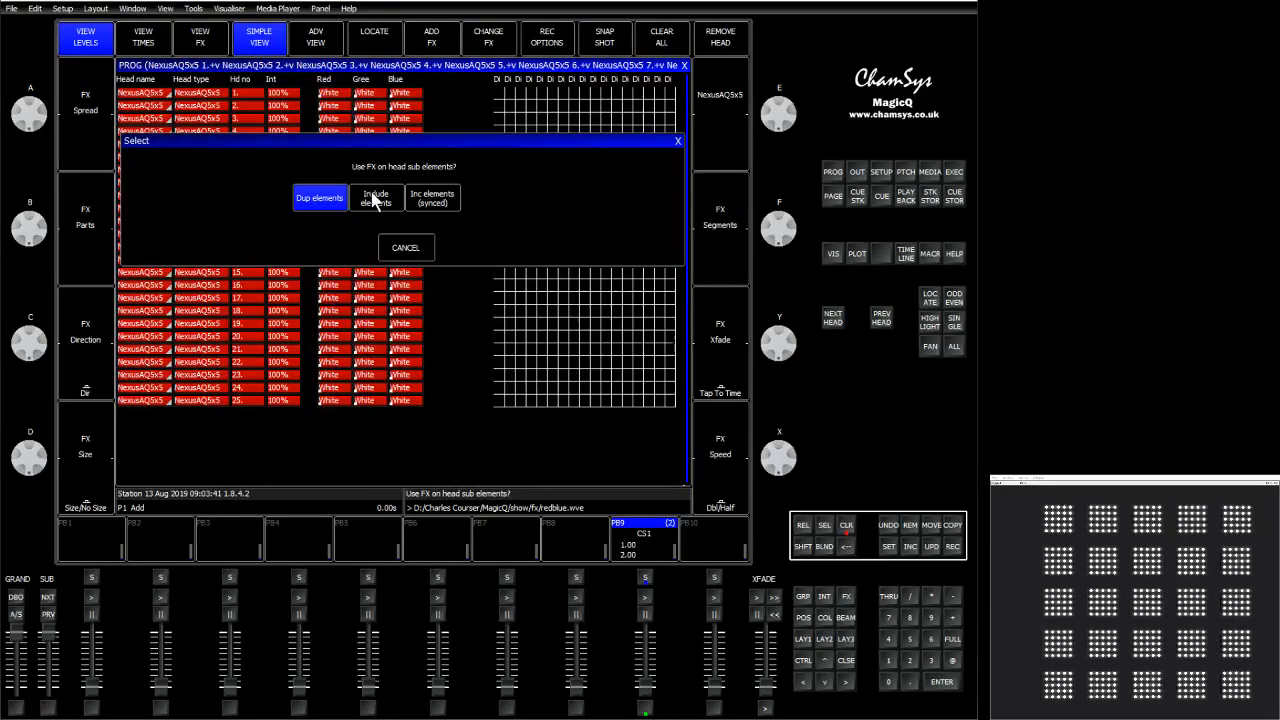
pyautogui.click(370, 194)
pyautogui.click(846, 525)
# Select group G1, add the Colour redblue FX including head sub elements, then clear the programmer.
pyautogui.click(802, 596)
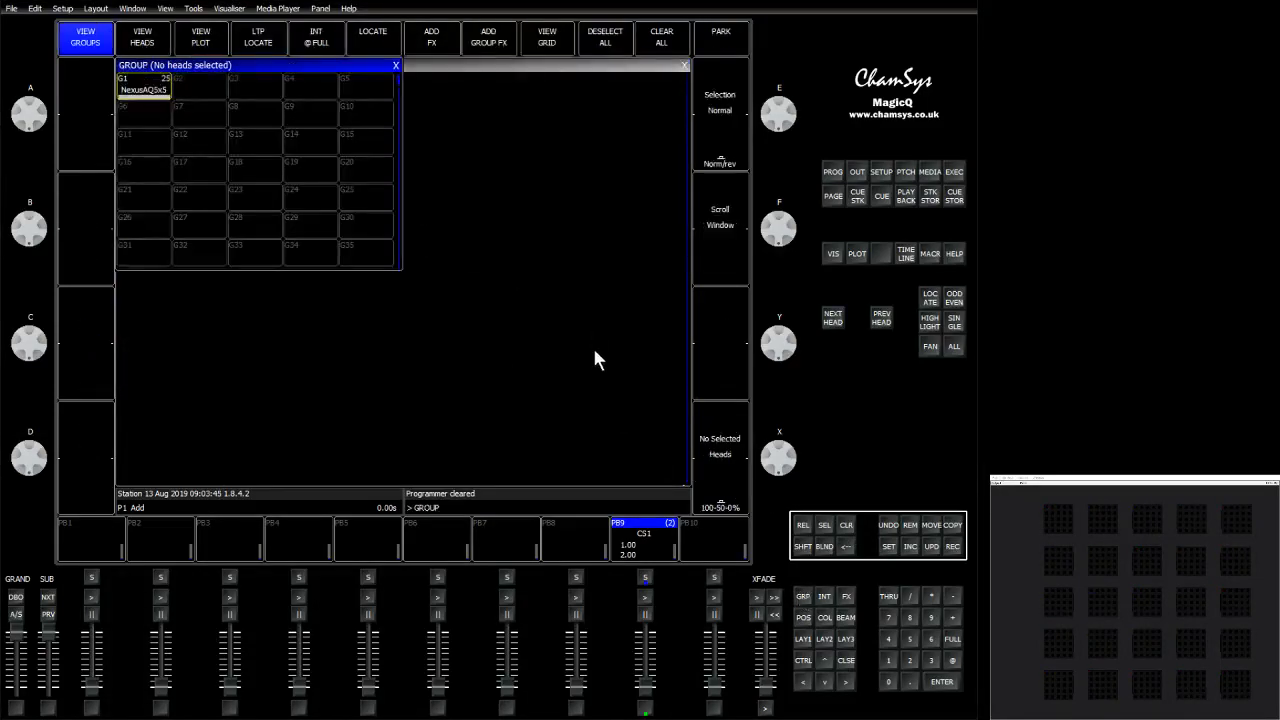
pyautogui.click(140, 90)
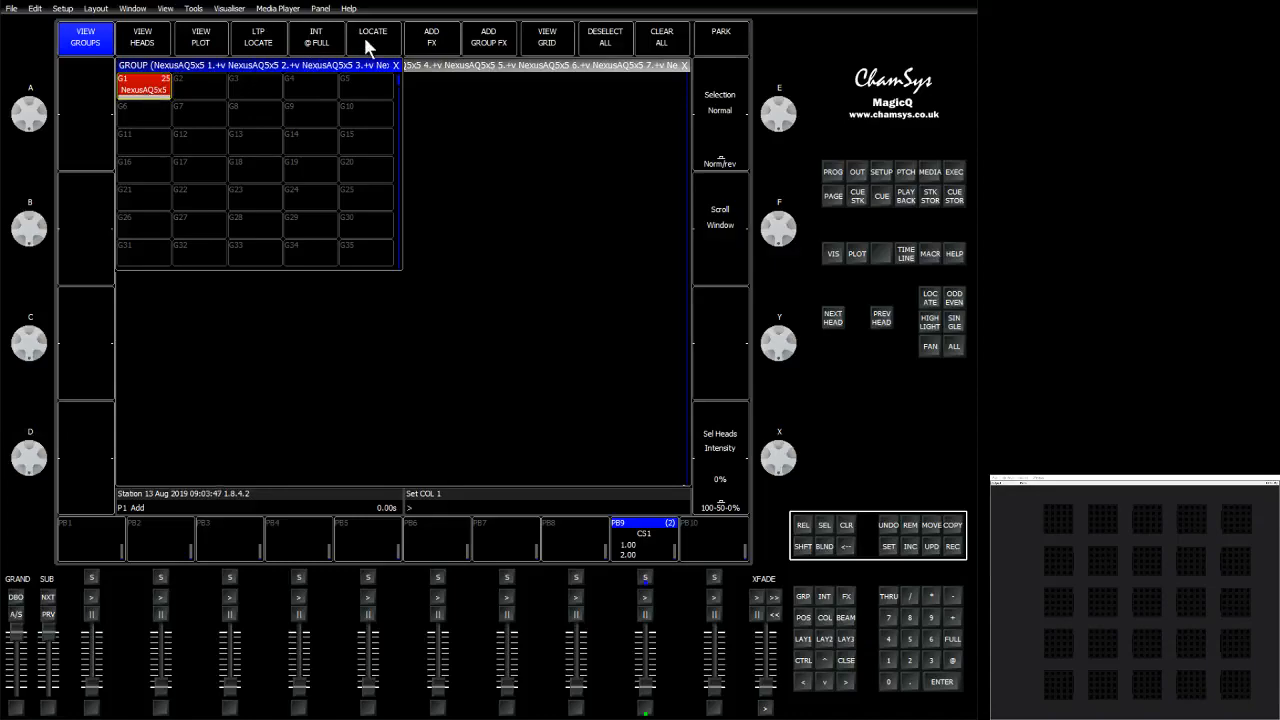
pyautogui.click(431, 42)
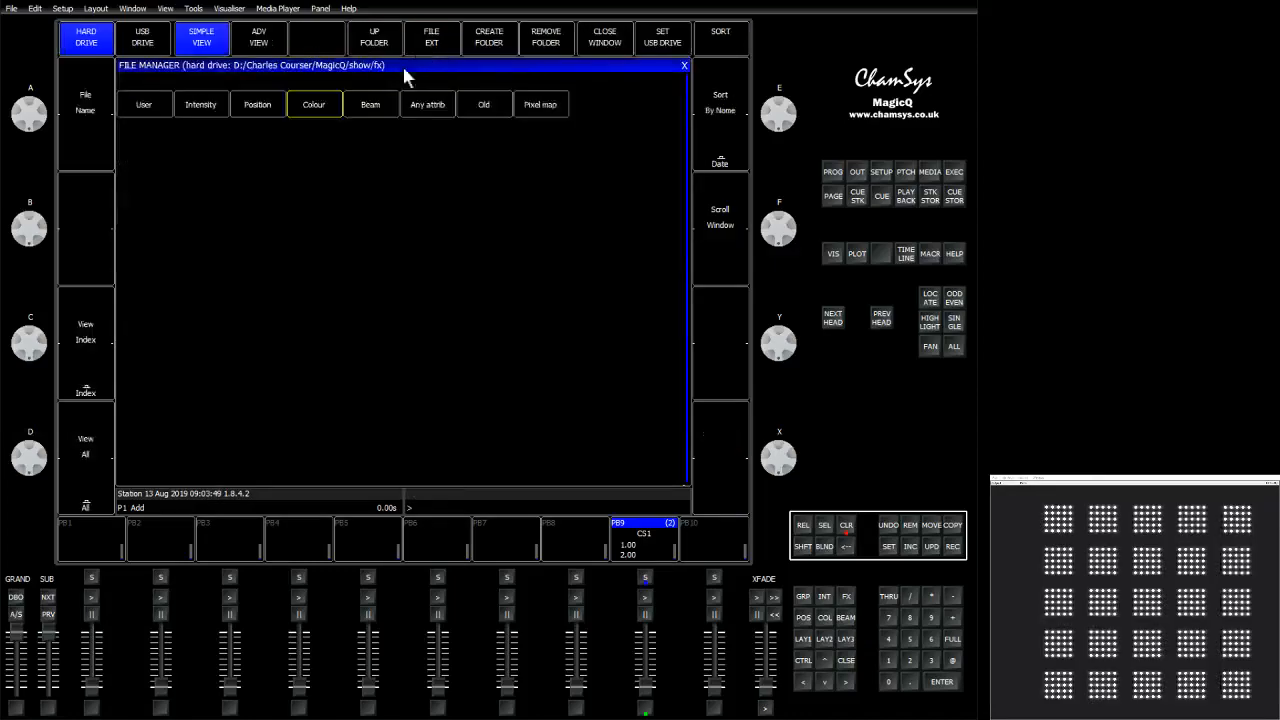
pyautogui.click(313, 104)
pyautogui.click(366, 132)
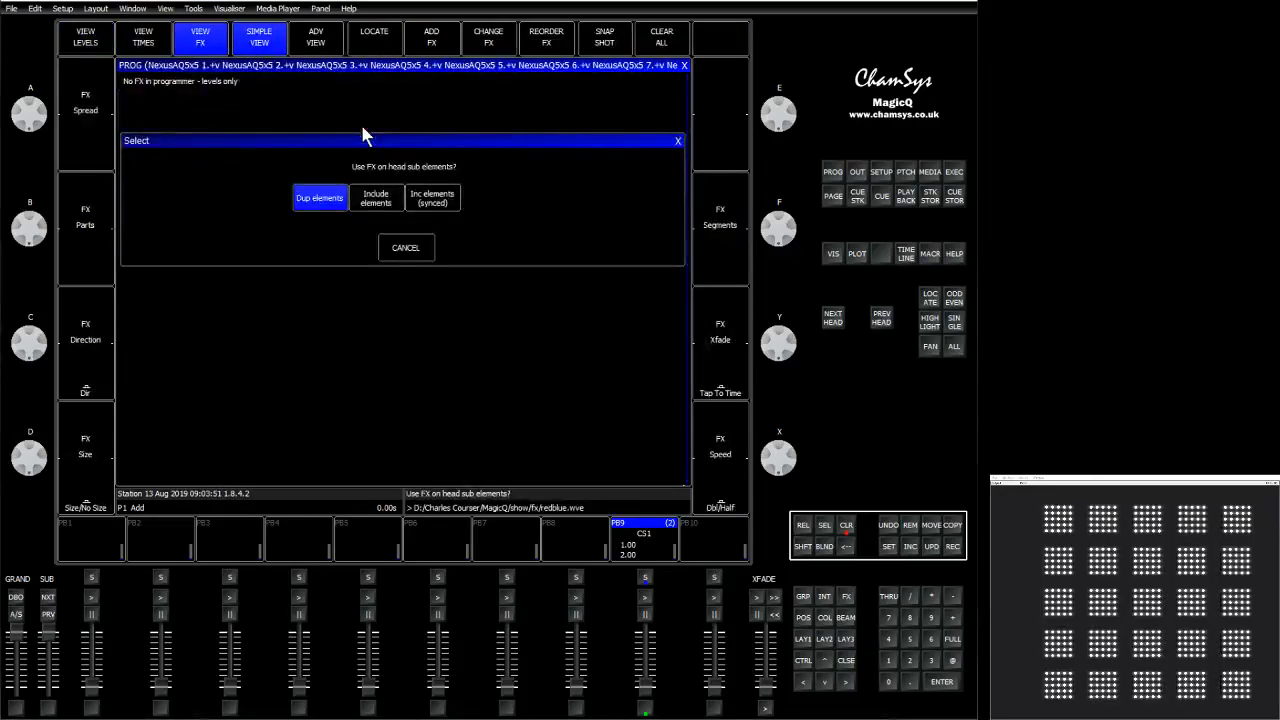
pyautogui.click(376, 190)
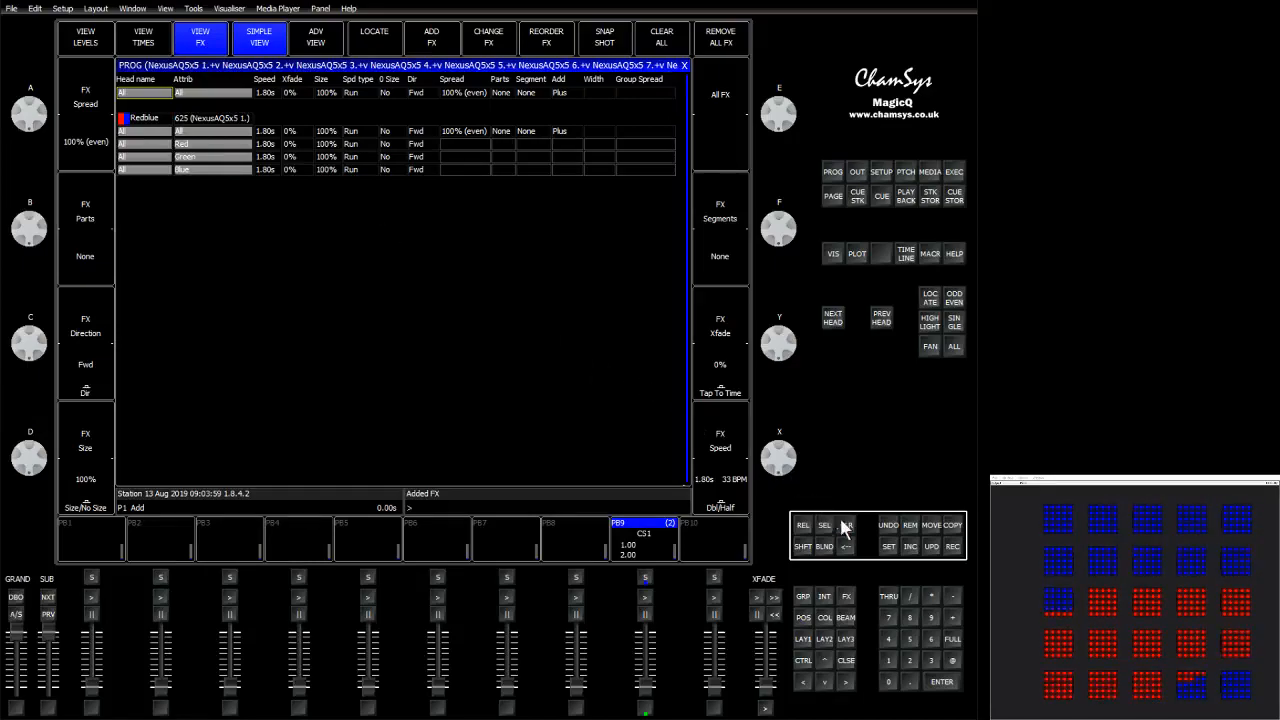
pyautogui.click(846, 526)
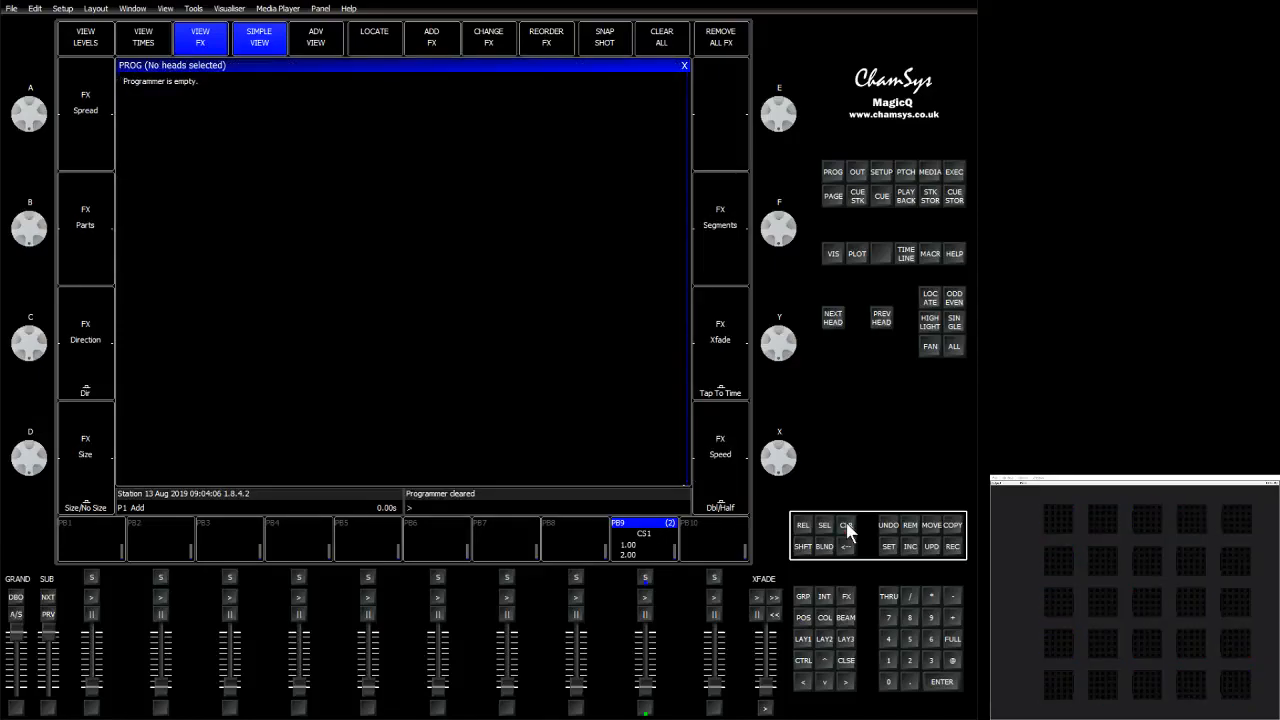
# Select group G1 and key in the top row of elements of every head at full.
pyautogui.click(803, 596)
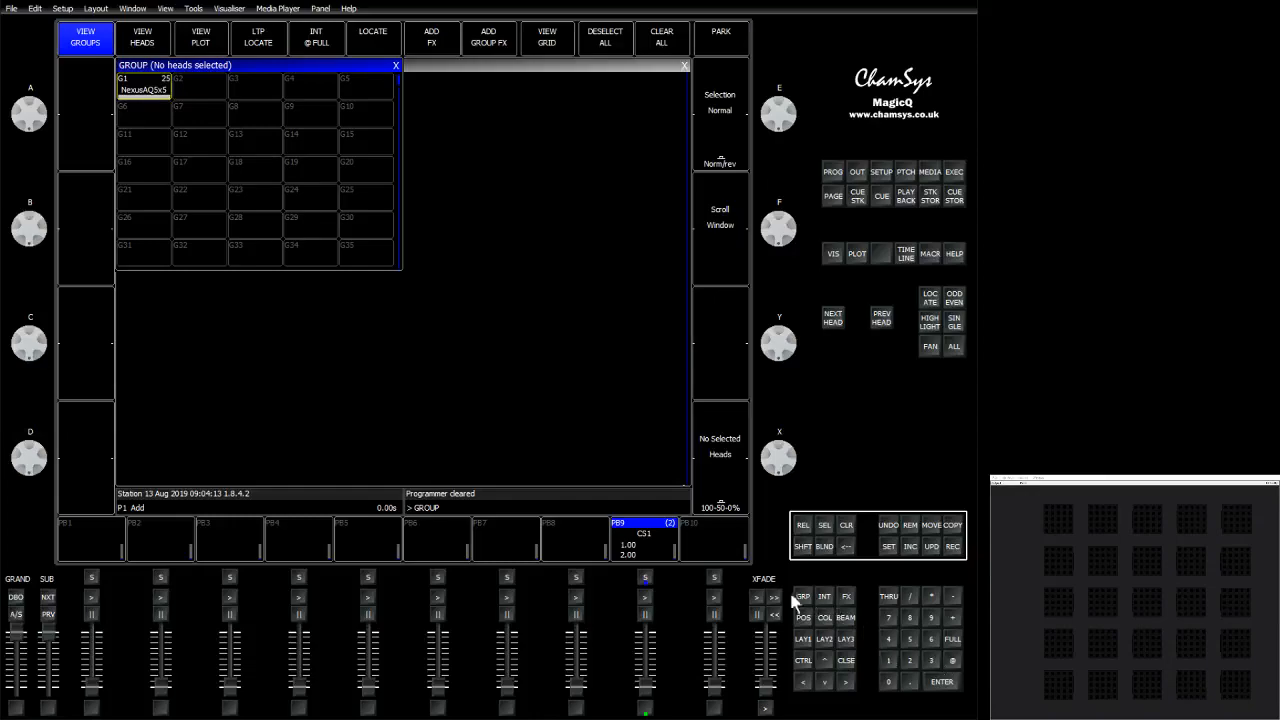
pyautogui.click(146, 95)
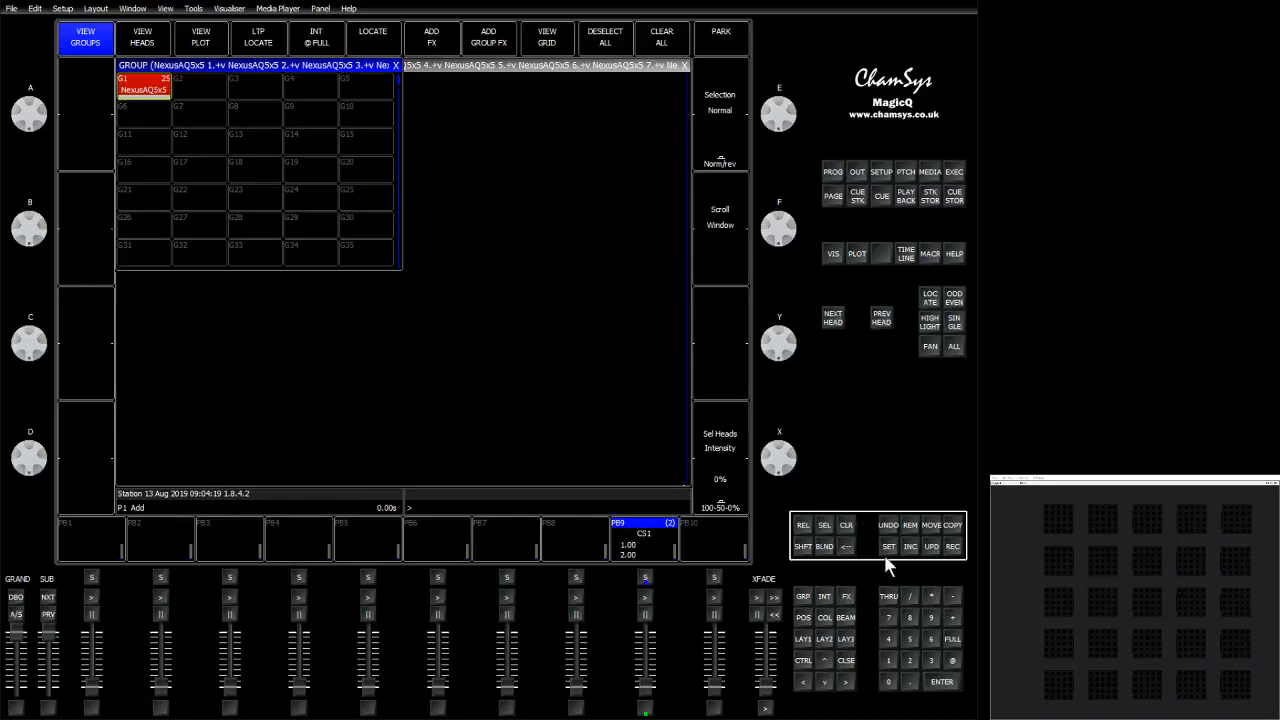
pyautogui.click(888, 659)
pyautogui.click(909, 660)
pyautogui.click(909, 638)
pyautogui.click(910, 681)
pyautogui.click(889, 597)
pyautogui.click(888, 654)
pyautogui.click(888, 683)
pyautogui.click(953, 664)
pyautogui.click(953, 642)
# Apply the Yellow colour palette to the selected elements.
pyautogui.click(827, 619)
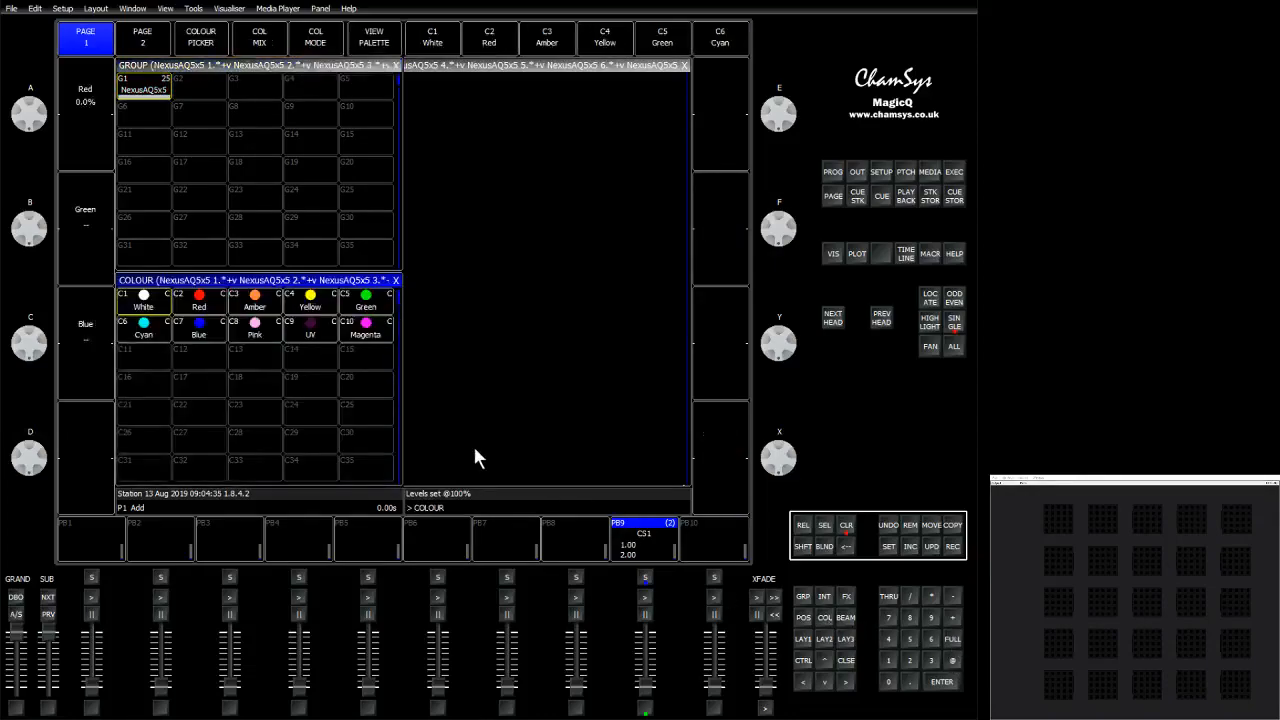
pyautogui.click(312, 300)
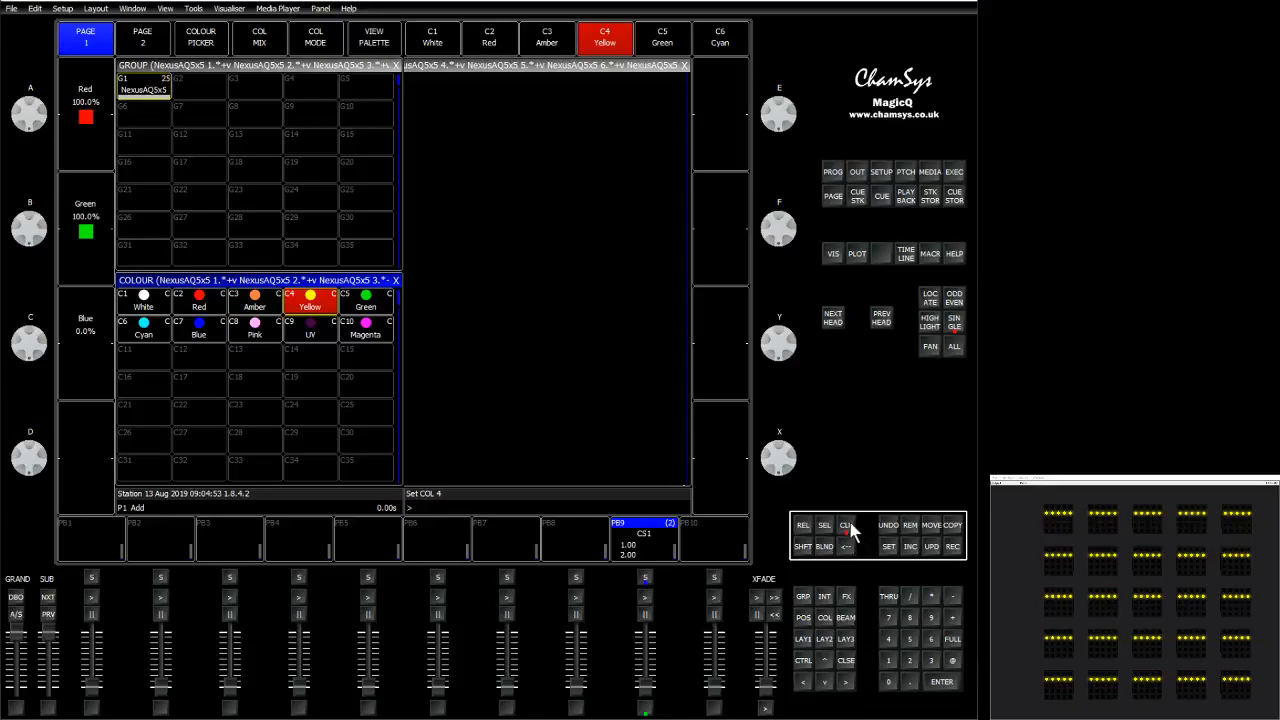
# Record the current element selection as group G2.
pyautogui.click(953, 546)
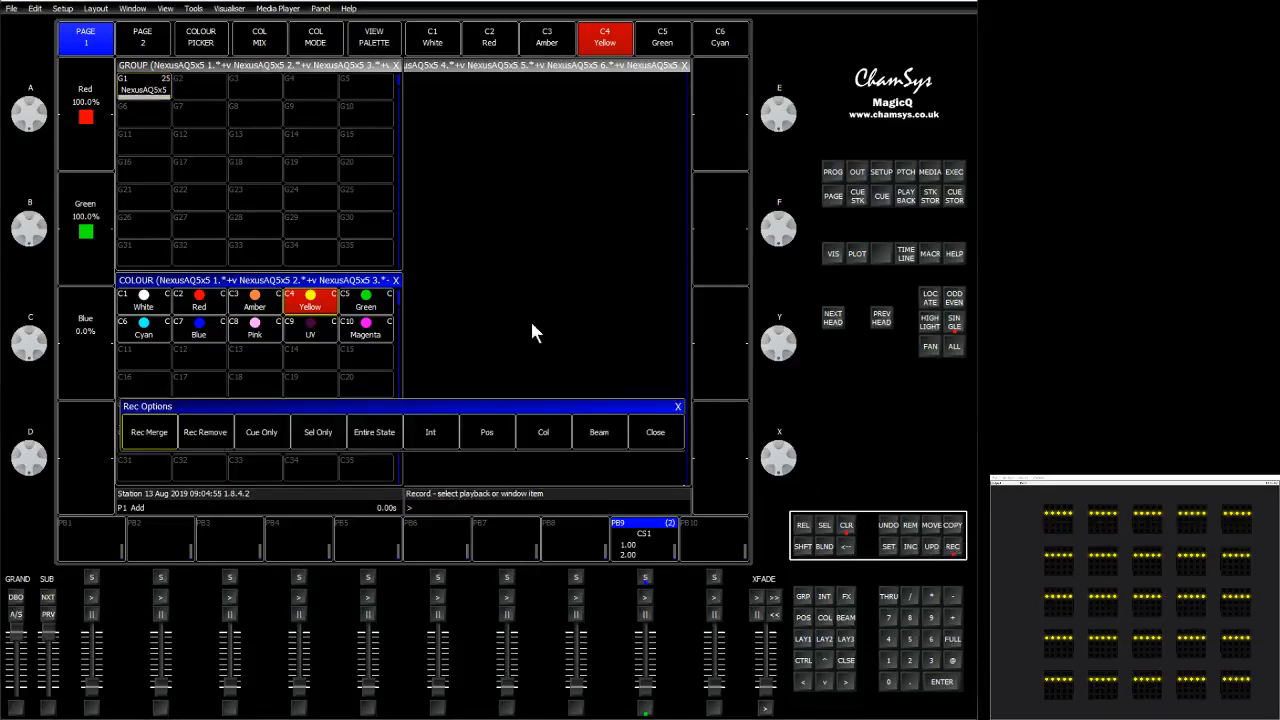
pyautogui.click(198, 96)
# Select group G1, apply the Amber palette and set it to full.
pyautogui.click(150, 100)
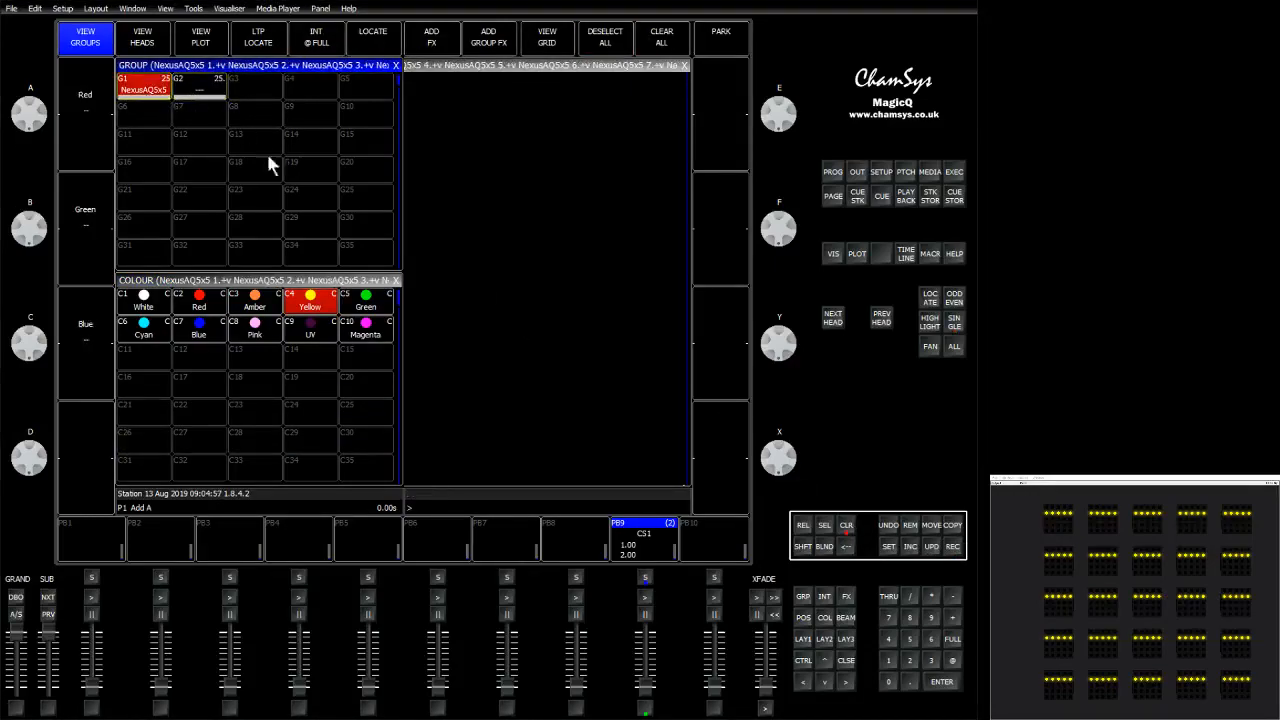
pyautogui.click(255, 303)
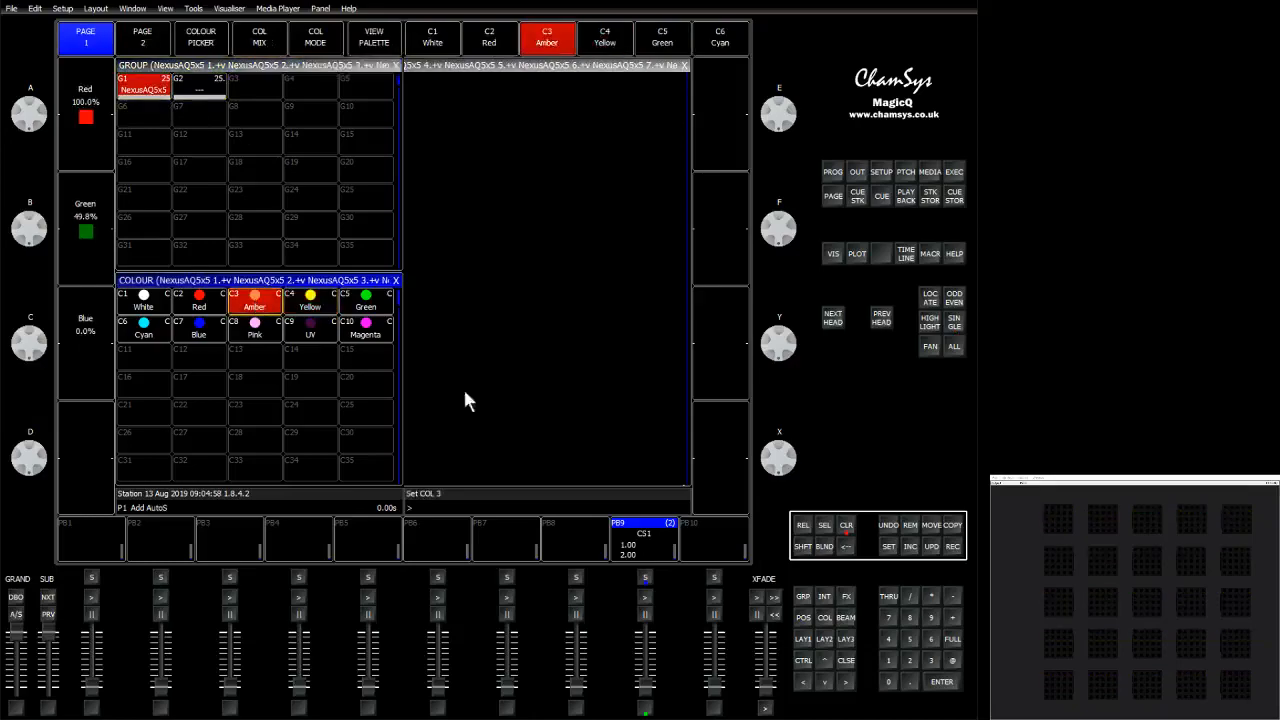
pyautogui.click(959, 639)
# Select group G2 and apply the Green colour palette.
pyautogui.click(200, 97)
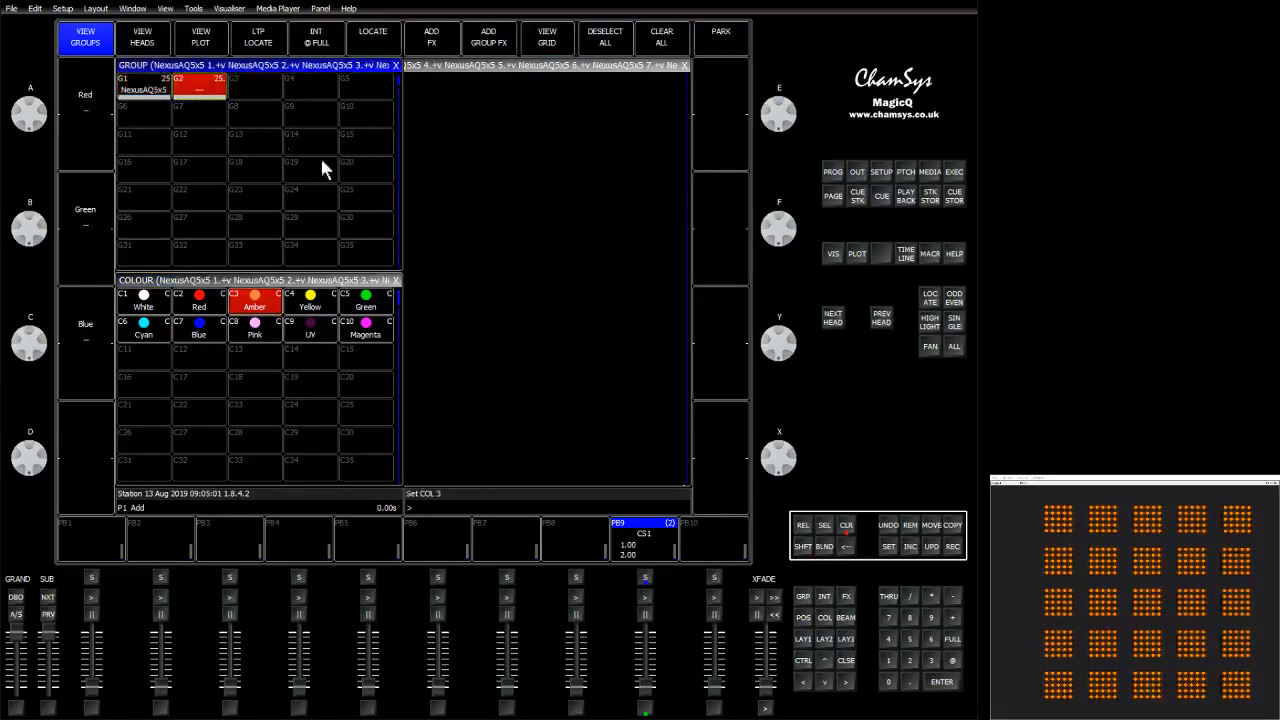
pyautogui.click(366, 305)
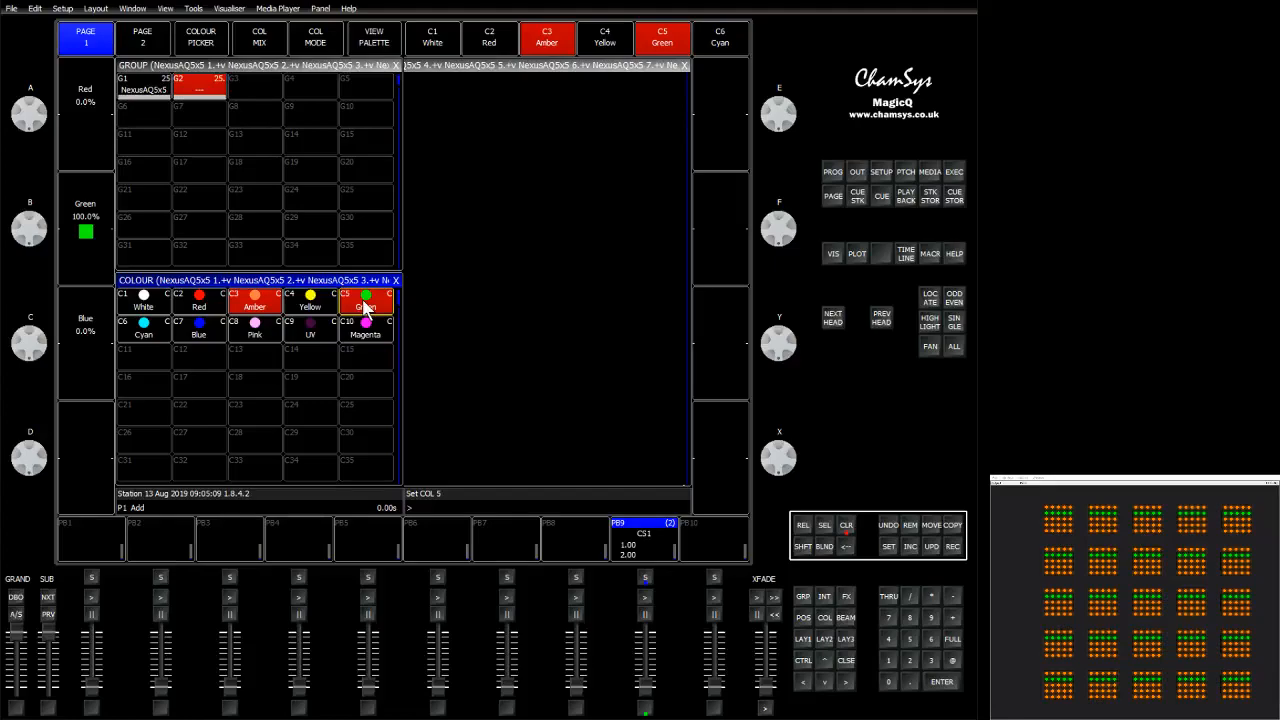
# Open the programmer levels view and clear the programmer.
pyautogui.click(833, 172)
pyautogui.click(86, 37)
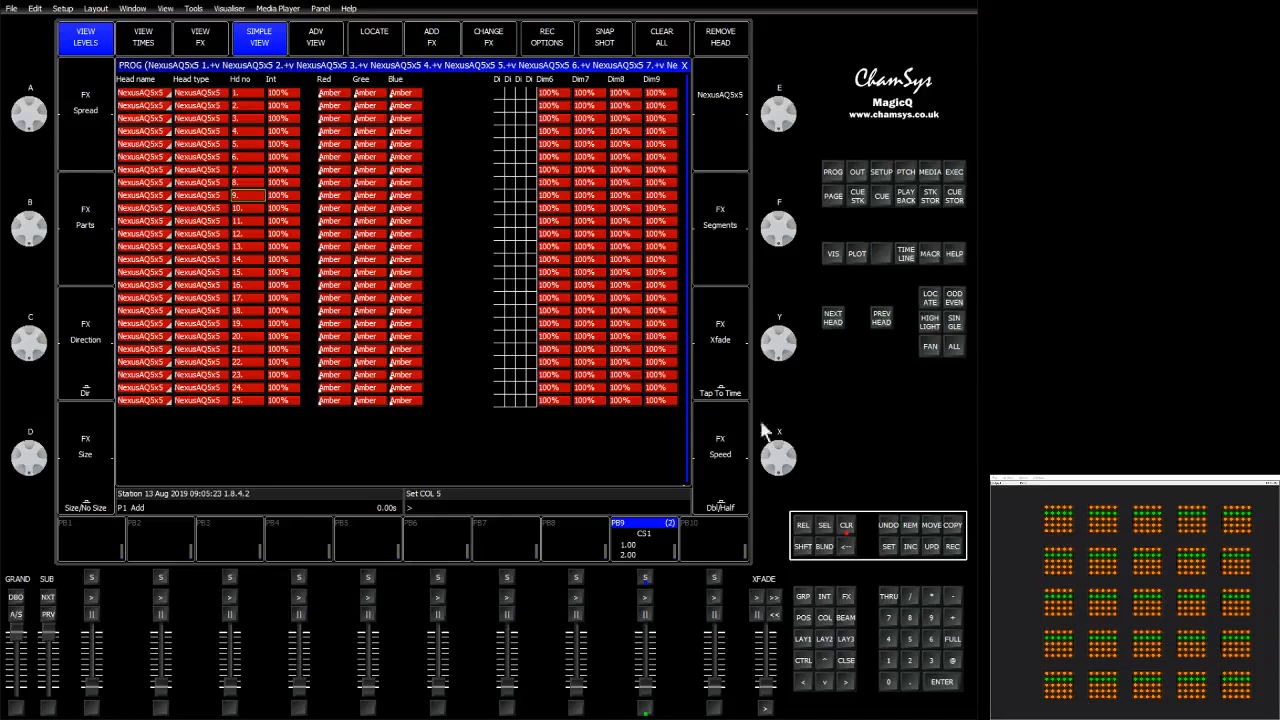
pyautogui.click(848, 527)
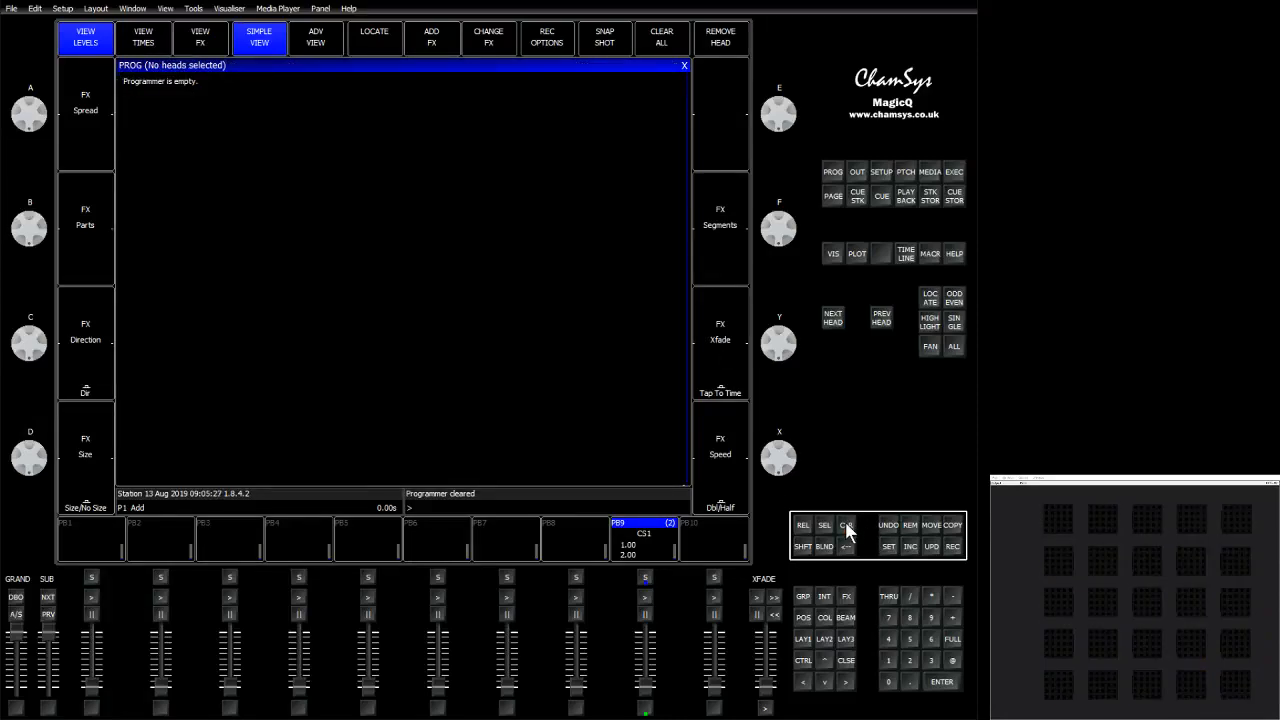
# Set the independent elements option of all Nexus AQ5x5 heads in the patch to Ind.
pyautogui.click(907, 175)
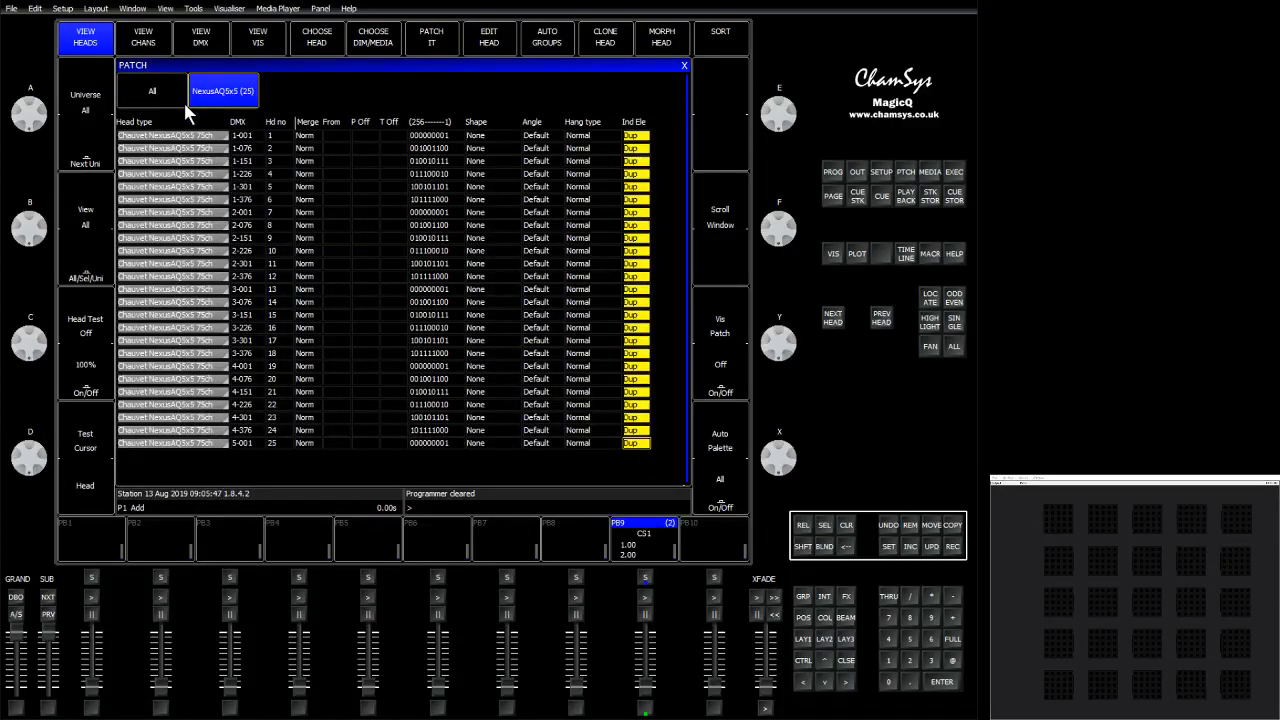
pyautogui.click(636, 136)
pyautogui.click(515, 150)
pyautogui.press('Right')
pyautogui.press('Right')
pyautogui.press('Right')
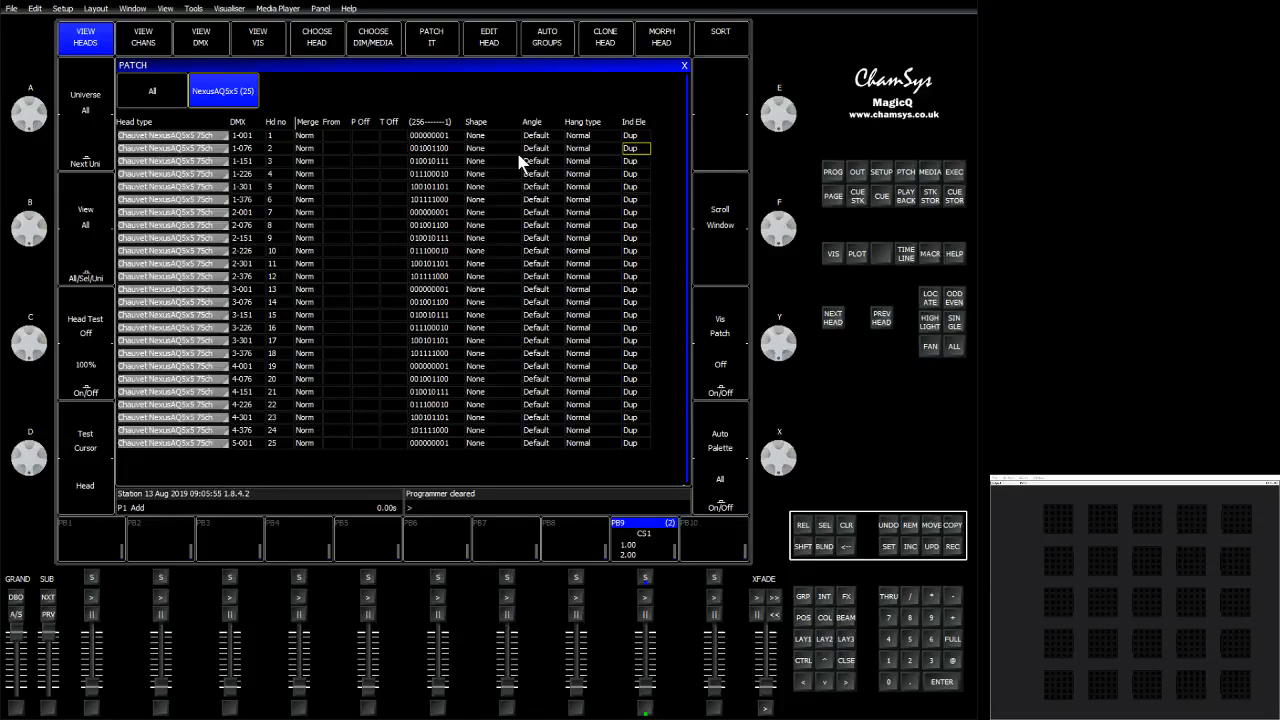
pyautogui.click(634, 124)
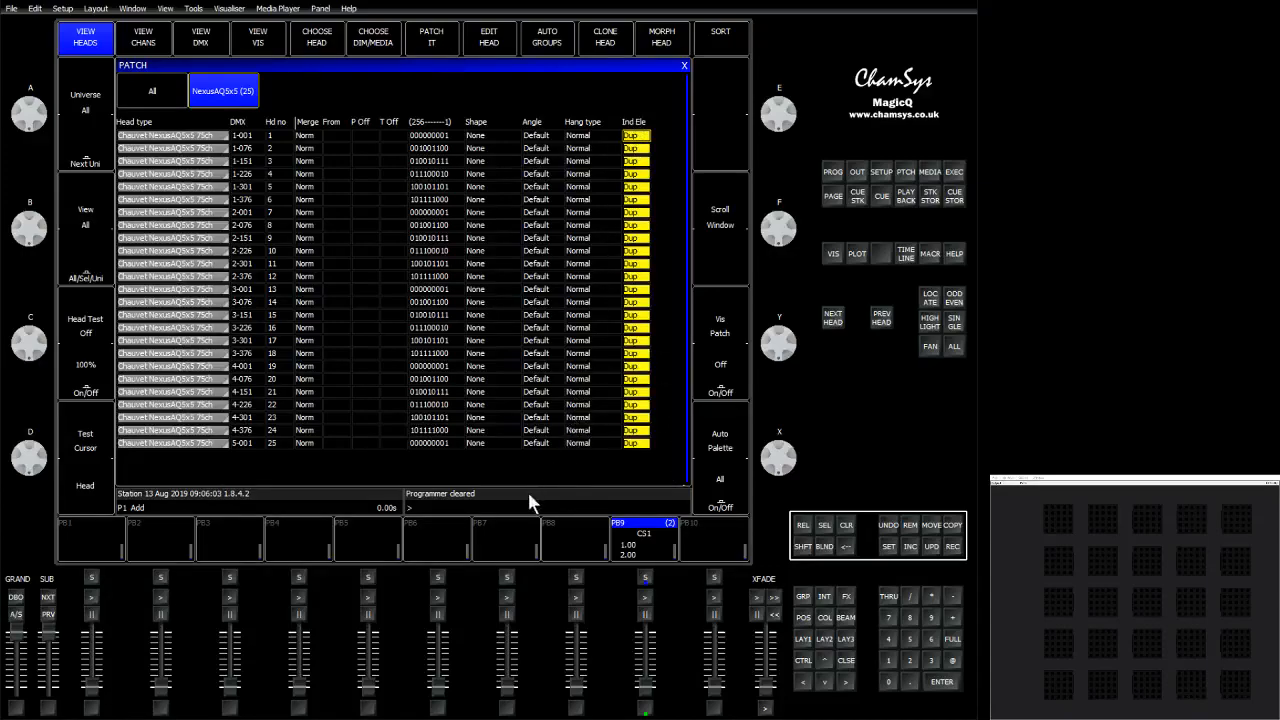
pyautogui.press('Return')
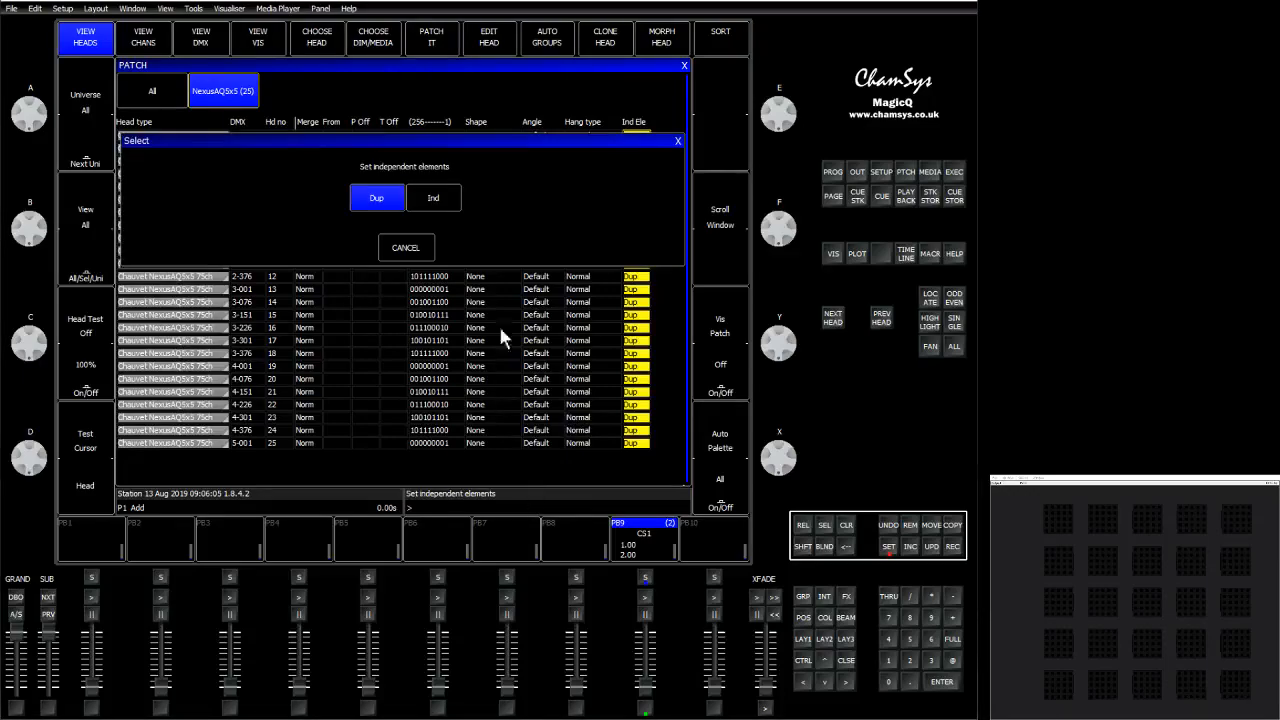
pyautogui.click(446, 197)
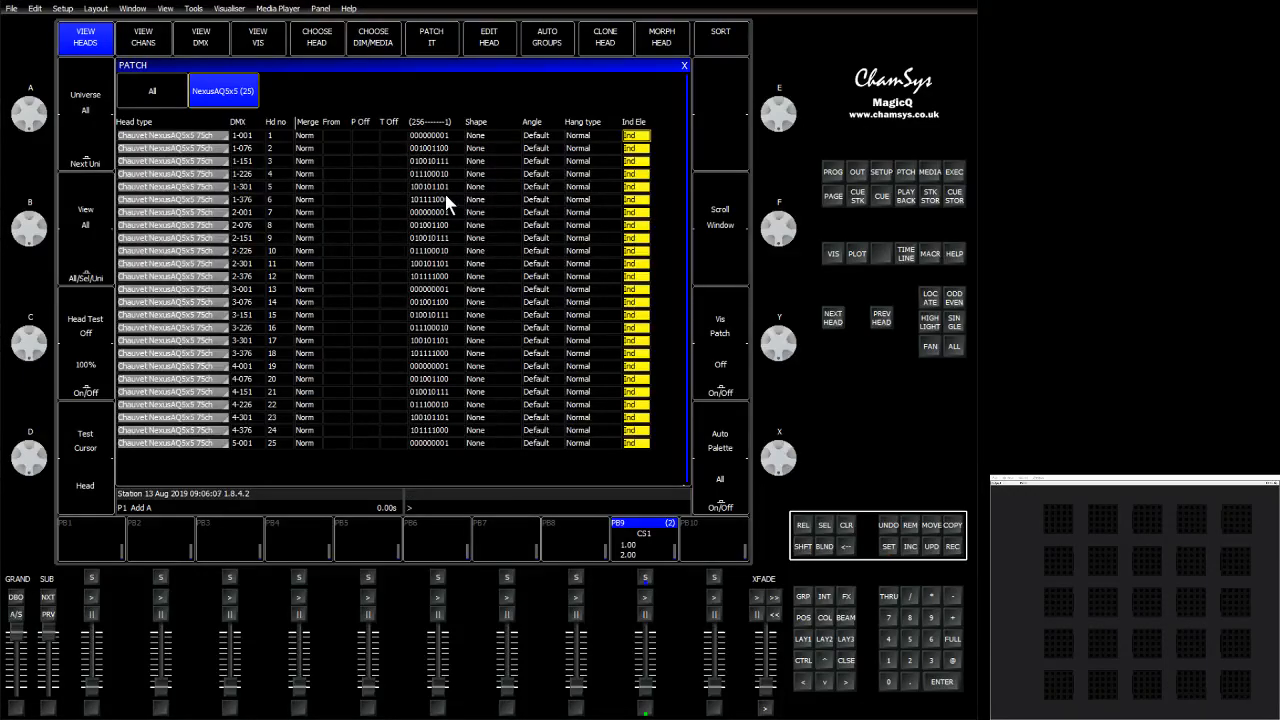
# Clear the programmer, select group G1 and set its intensity to full.
pyautogui.click(850, 527)
pyautogui.click(805, 598)
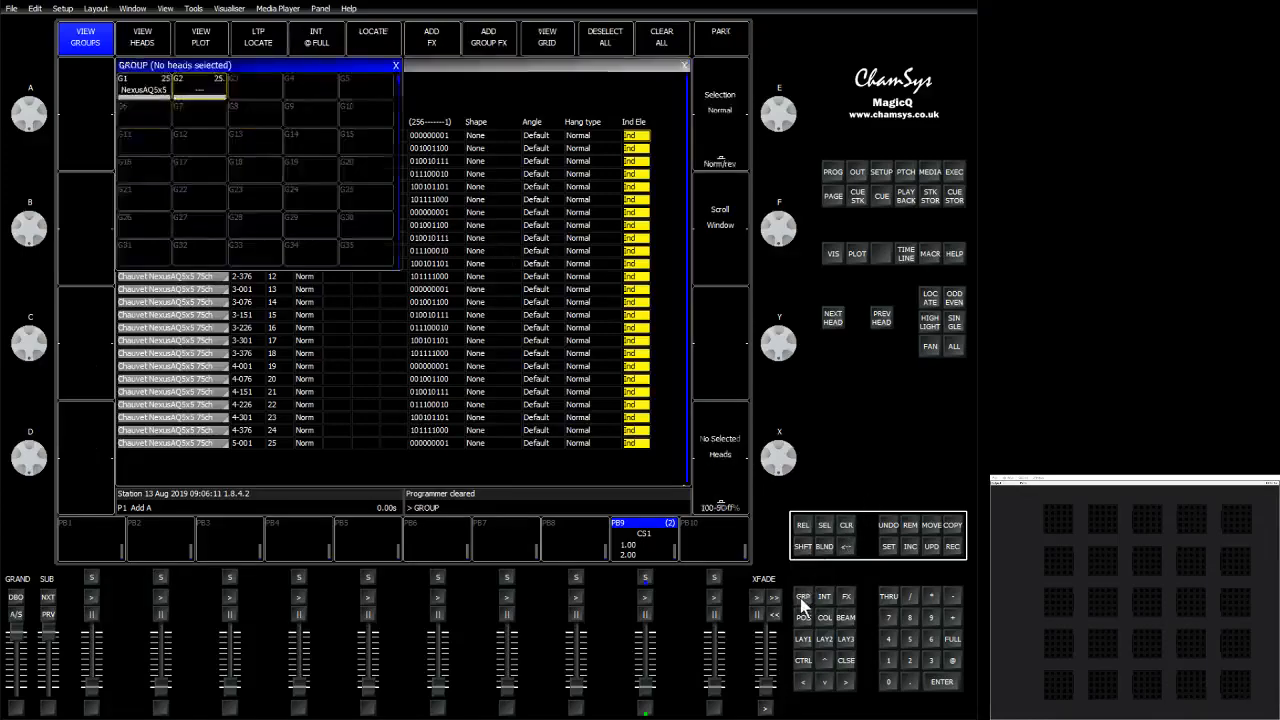
pyautogui.click(143, 86)
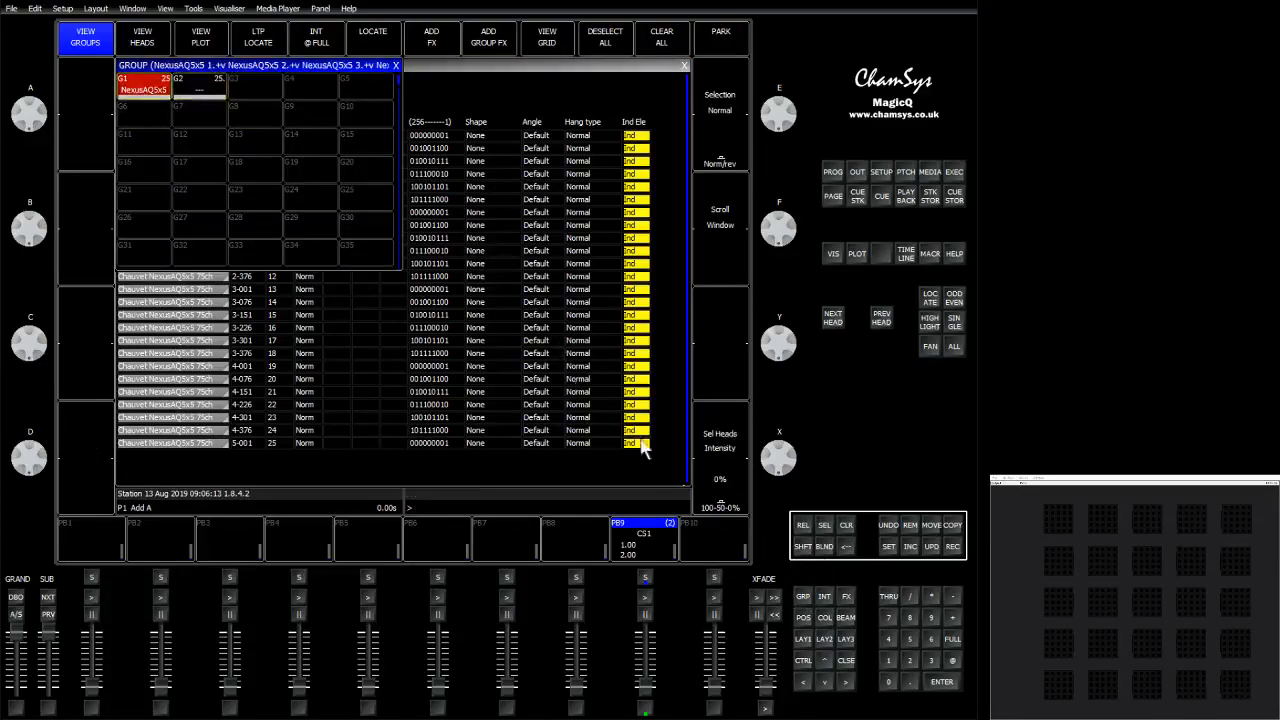
pyautogui.click(952, 643)
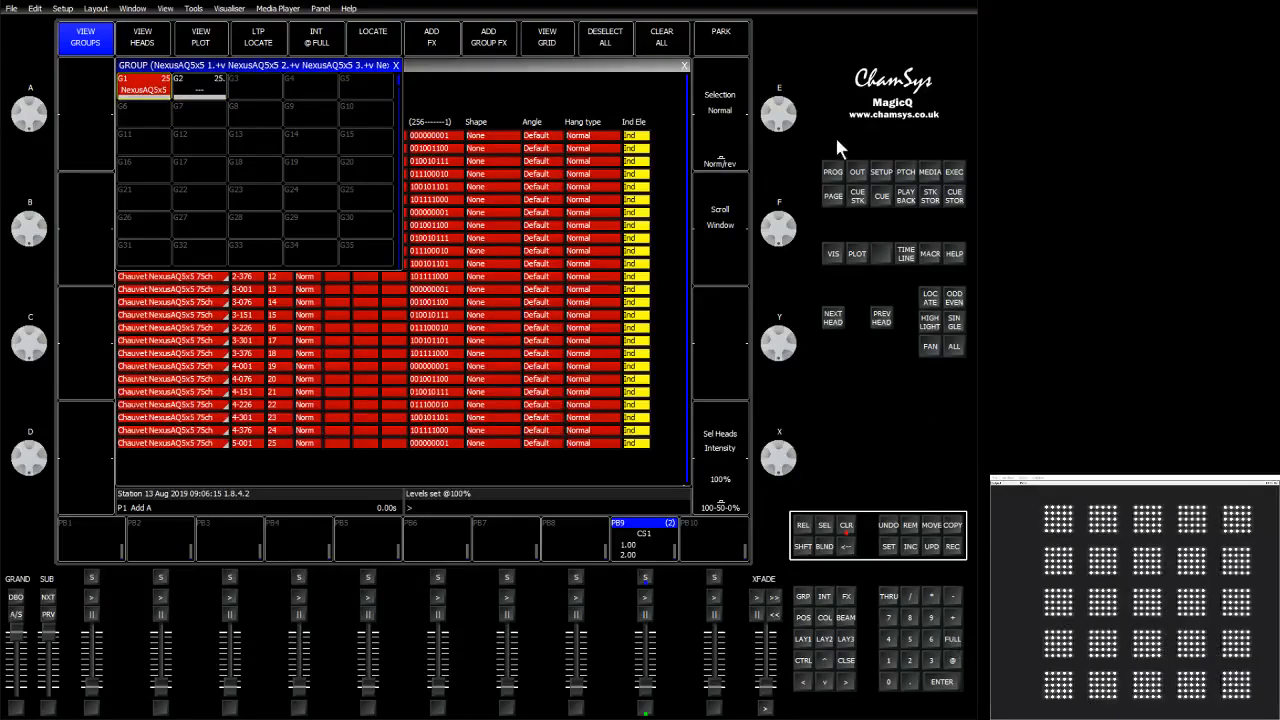
# Examine the per-element dimmer channels of the heads in the programmer levels view.
pyautogui.click(838, 176)
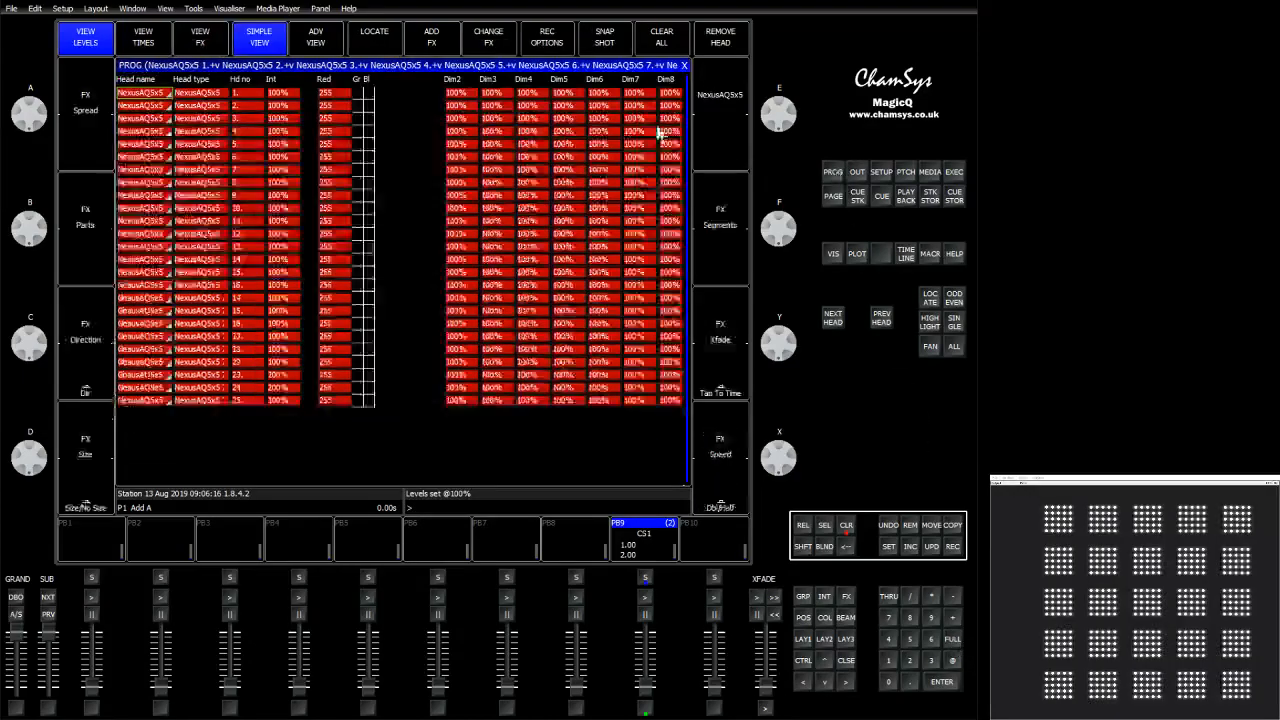
pyautogui.click(328, 110)
pyautogui.press('Right')
pyautogui.press('Right')
pyautogui.press('Right')
pyautogui.press('Right')
pyautogui.press('Right')
pyautogui.press('Right')
pyautogui.press('Right')
pyautogui.press('Right')
pyautogui.press('Right')
pyautogui.press('Right')
pyautogui.press('Right')
pyautogui.press('Right')
pyautogui.press('Right')
pyautogui.press('Right')
pyautogui.press('Right')
pyautogui.press('Right')
pyautogui.press('Right')
pyautogui.press('Right')
pyautogui.press('Right')
pyautogui.press('Right')
pyautogui.press('Right')
pyautogui.press('Right')
pyautogui.press('Right')
pyautogui.press('Right')
pyautogui.press('Right')
pyautogui.press('Right')
pyautogui.press('Right')
pyautogui.press('Right')
pyautogui.press('Right')
pyautogui.press('Right')
pyautogui.press('Right')
pyautogui.press('Right')
pyautogui.press('Right')
pyautogui.press('Right')
pyautogui.press('Right')
pyautogui.press('Right')
pyautogui.press('Right')
pyautogui.press('Left')
pyautogui.press('Left')
pyautogui.press('Left')
pyautogui.press('Left')
pyautogui.press('Left')
pyautogui.press('Left')
pyautogui.press('Left')
pyautogui.press('Left')
pyautogui.press('Left')
pyautogui.press('Left')
pyautogui.press('Left')
pyautogui.press('Left')
pyautogui.press('Right')
pyautogui.press('Right')
pyautogui.press('Right')
pyautogui.press('Left')
pyautogui.press('Left')
pyautogui.press('Left')
pyautogui.press('Left')
pyautogui.press('Left')
pyautogui.press('Left')
pyautogui.press('Left')
pyautogui.press('Left')
pyautogui.press('Left')
pyautogui.press('Left')
pyautogui.press('Left')
pyautogui.press('Left')
pyautogui.press('Left')
pyautogui.press('Left')
pyautogui.press('Left')
pyautogui.press('Left')
pyautogui.press('Left')
pyautogui.press('Left')
pyautogui.press('Left')
pyautogui.press('Left')
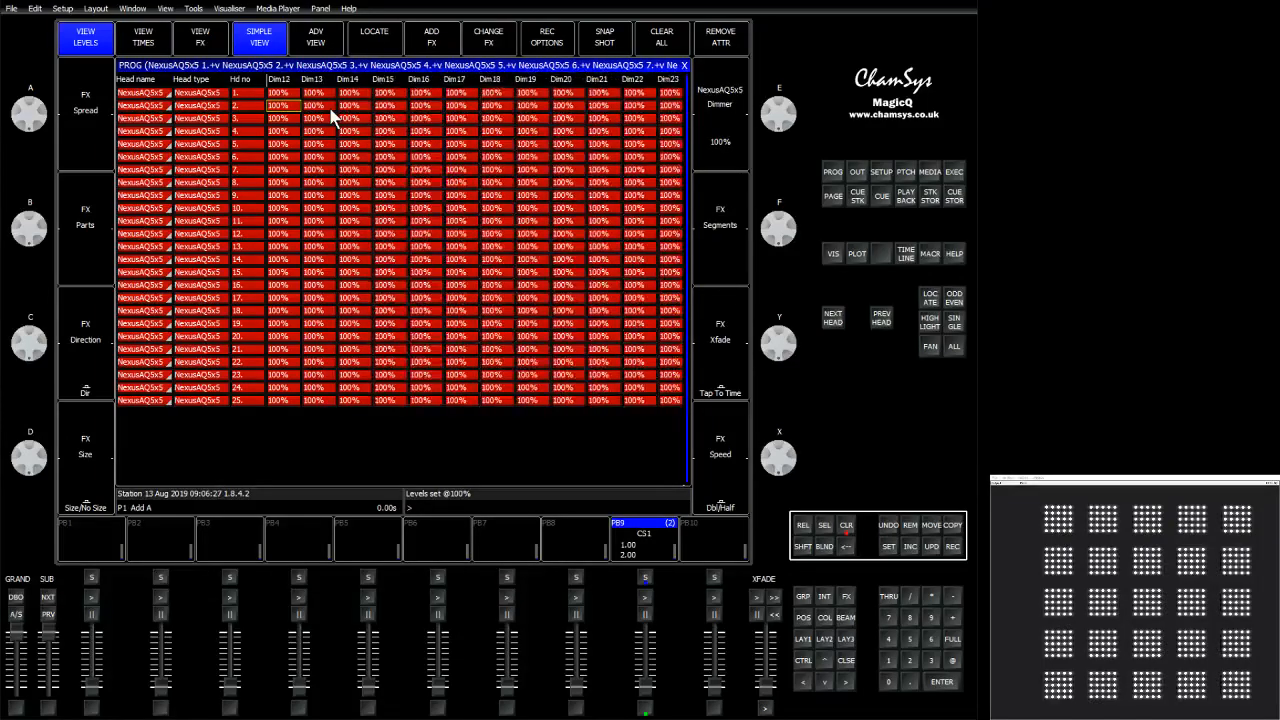
pyautogui.press('Left')
pyautogui.press('Left')
pyautogui.press('Left')
pyautogui.press('Left')
pyautogui.press('Left')
pyautogui.press('Left')
pyautogui.press('Left')
pyautogui.press('Left')
pyautogui.press('Left')
pyautogui.press('Left')
pyautogui.press('Left')
pyautogui.press('Left')
pyautogui.press('Left')
pyautogui.press('Left')
pyautogui.press('Left')
pyautogui.press('Left')
pyautogui.press('Left')
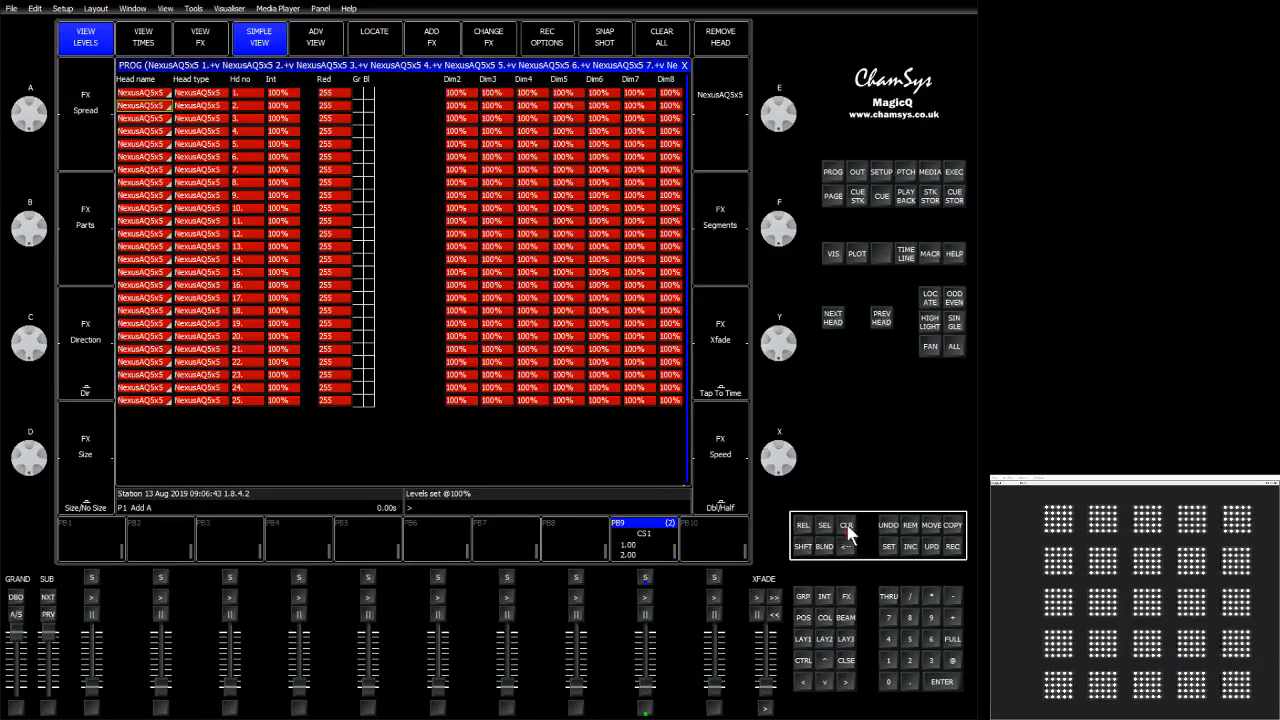
# Clear the programmer, reselect group G1 and set it to full intensity.
pyautogui.click(846, 527)
pyautogui.click(803, 597)
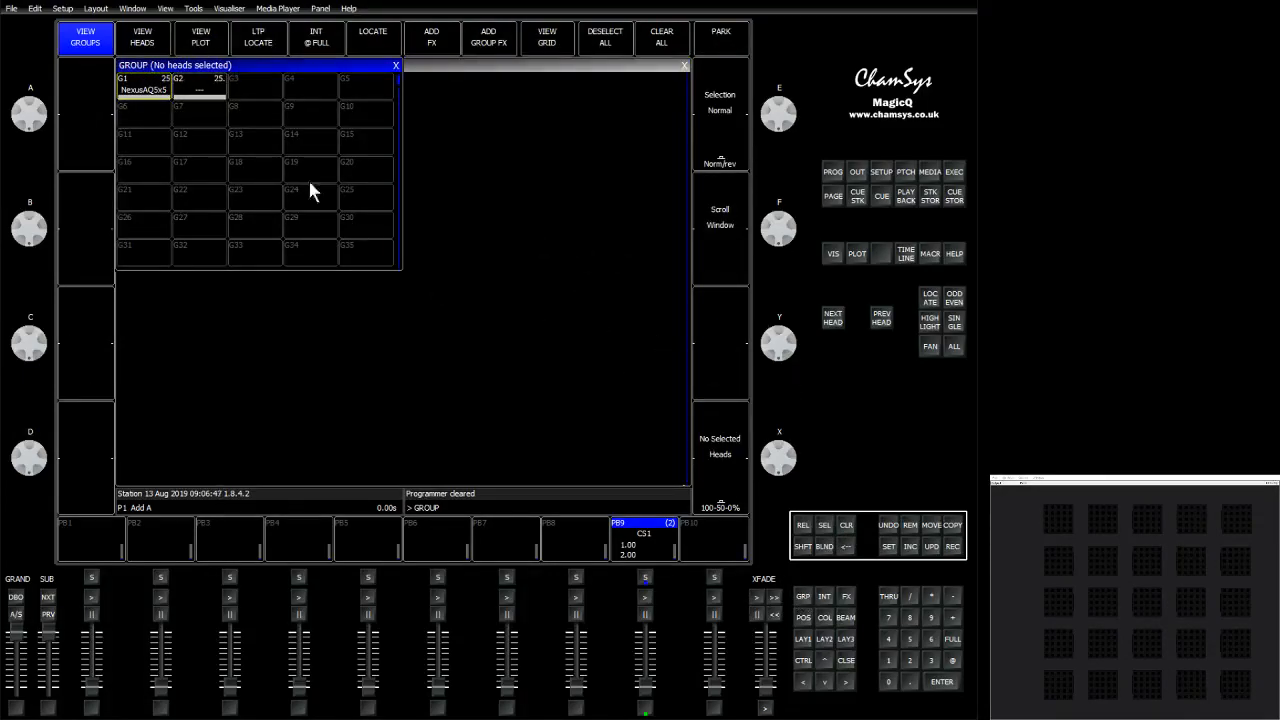
pyautogui.click(140, 82)
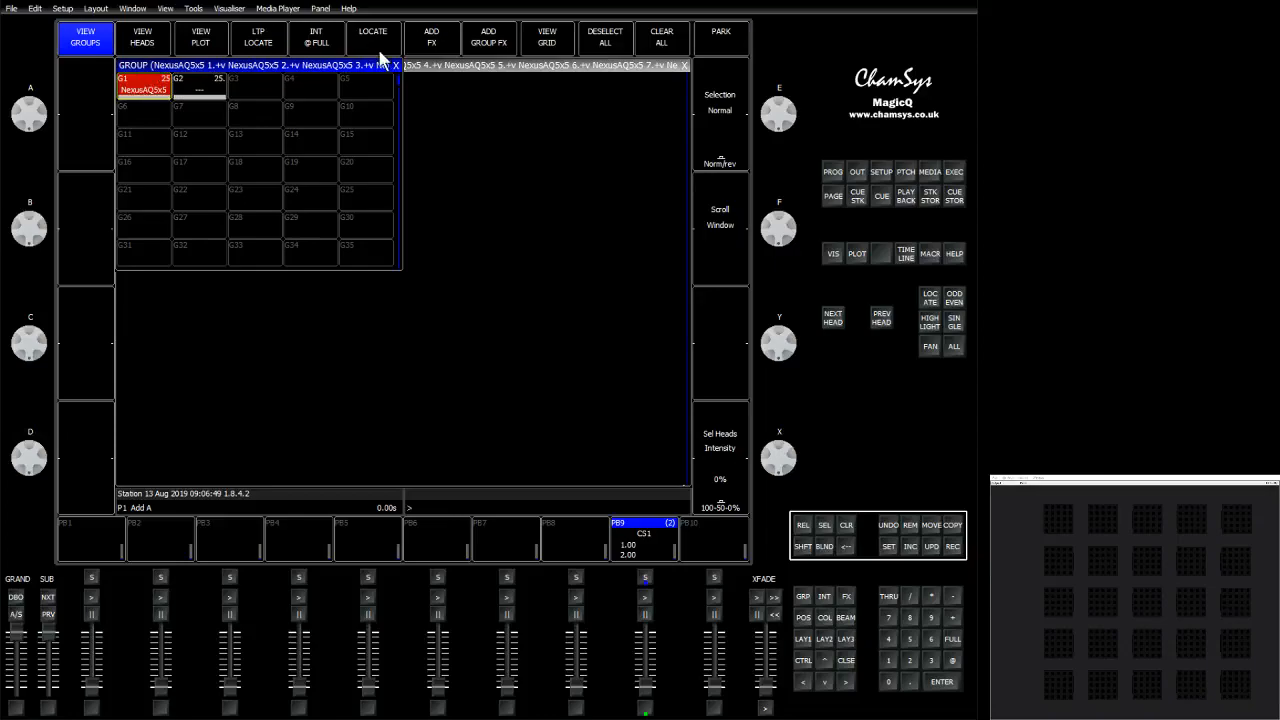
pyautogui.click(433, 42)
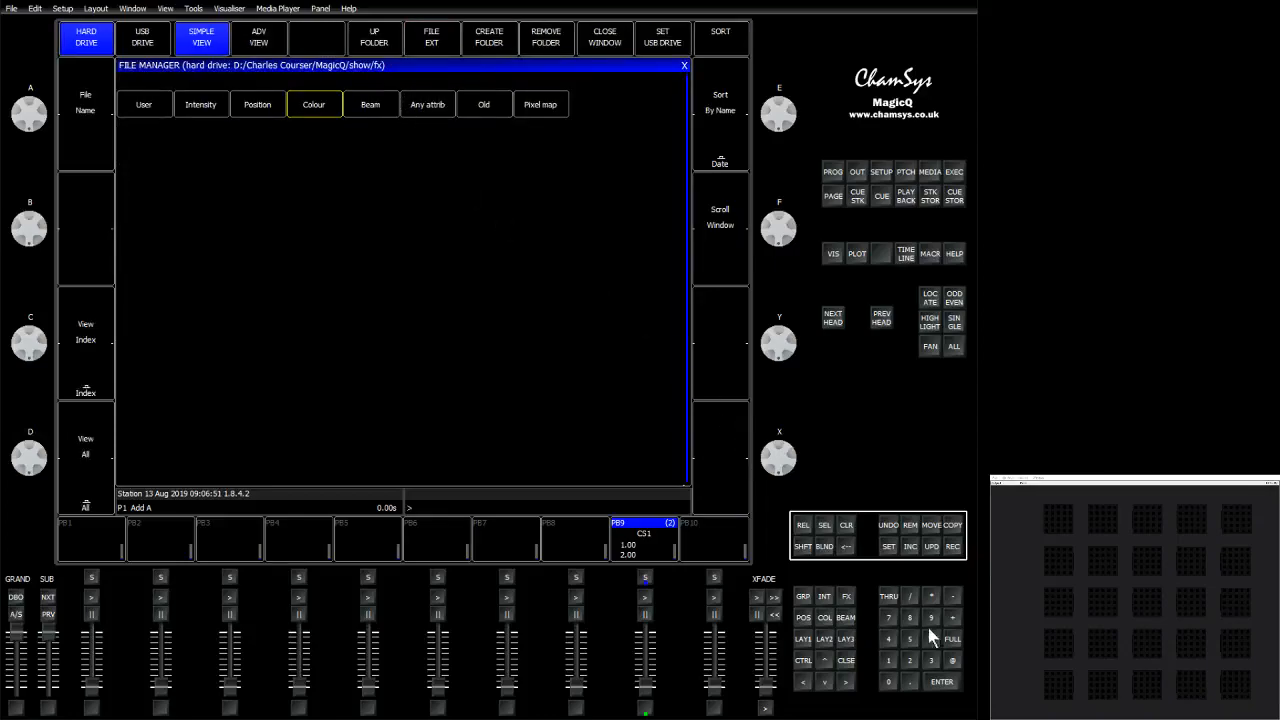
pyautogui.click(953, 639)
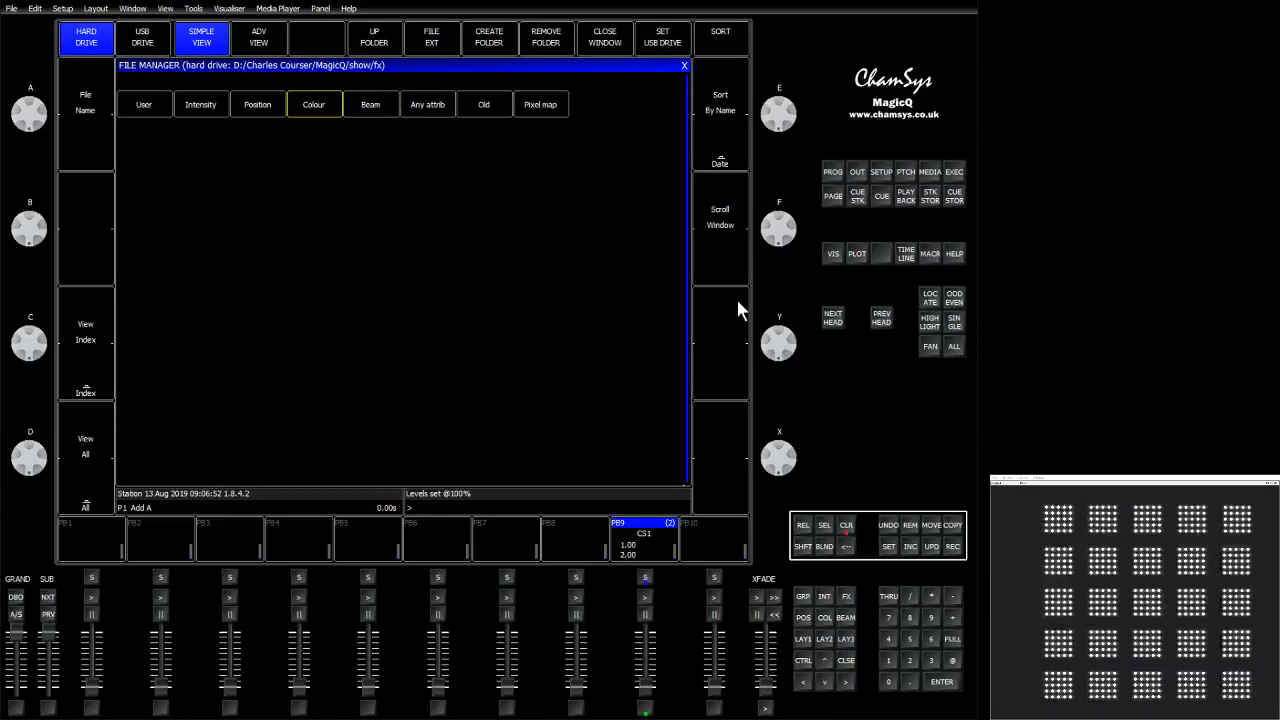
# Add the redblue colour FX from the FX library, duplicating it on the head elements.
pyautogui.click(319, 100)
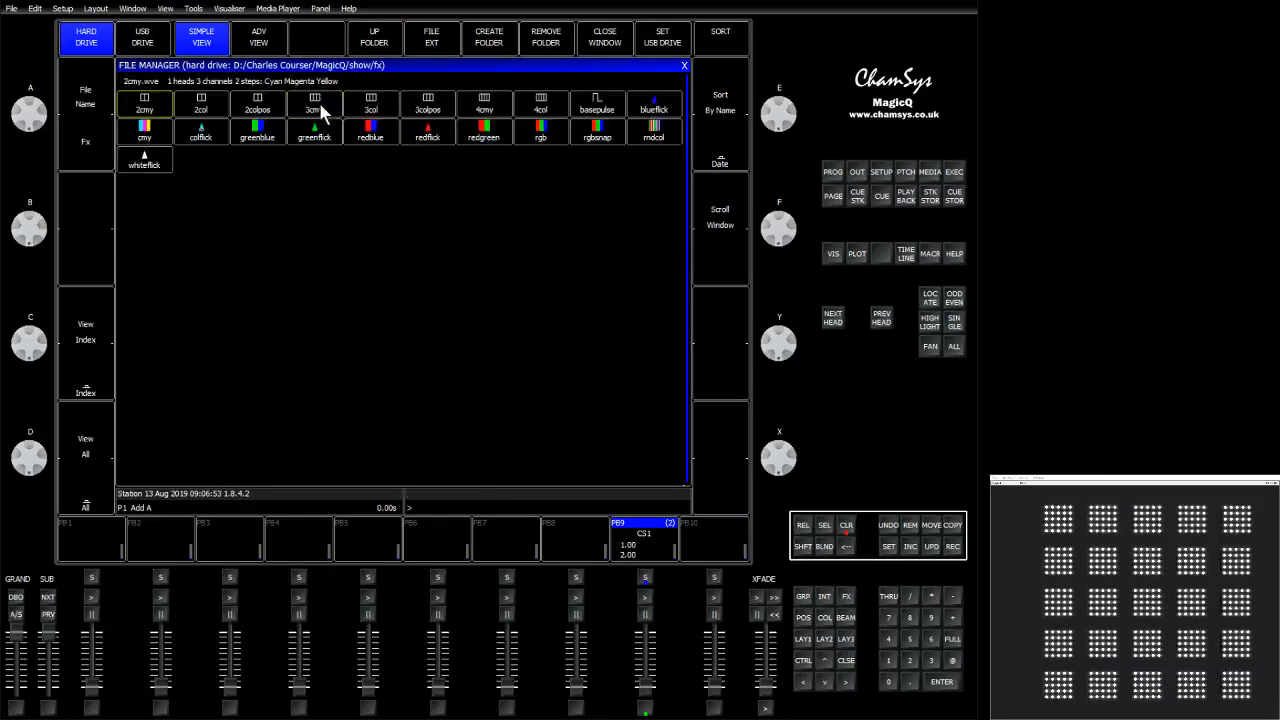
pyautogui.click(367, 135)
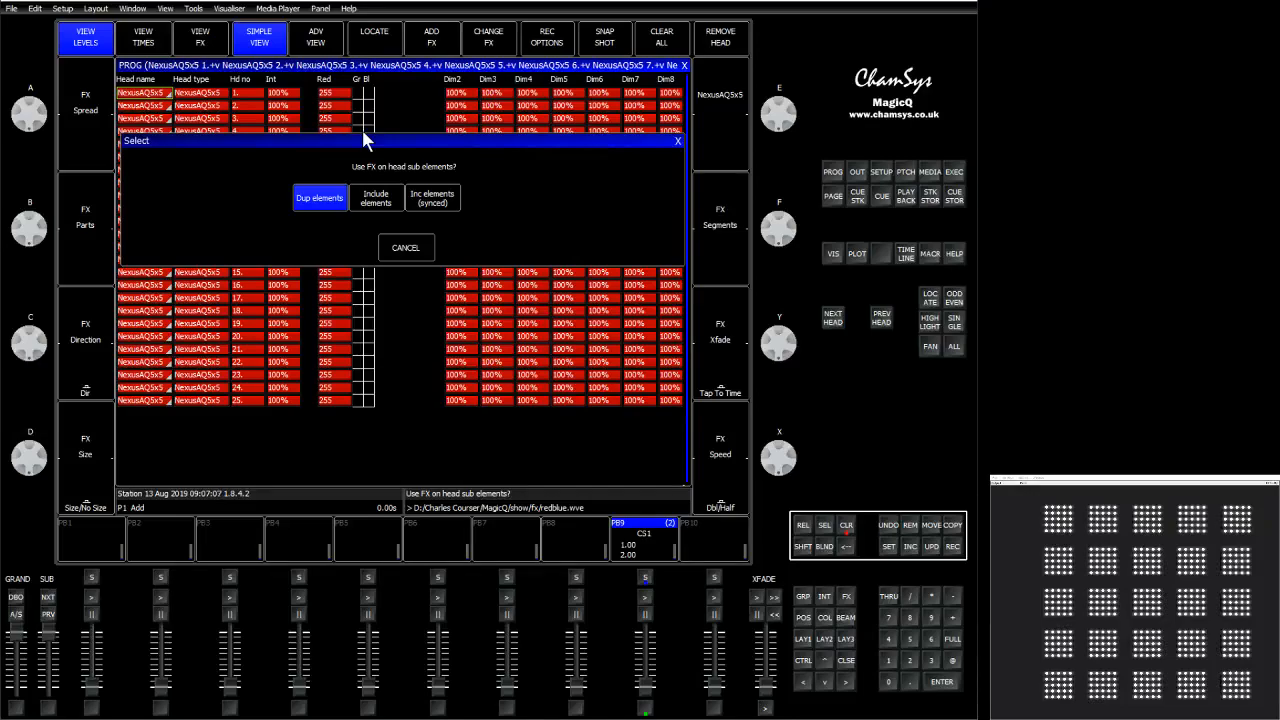
pyautogui.click(328, 200)
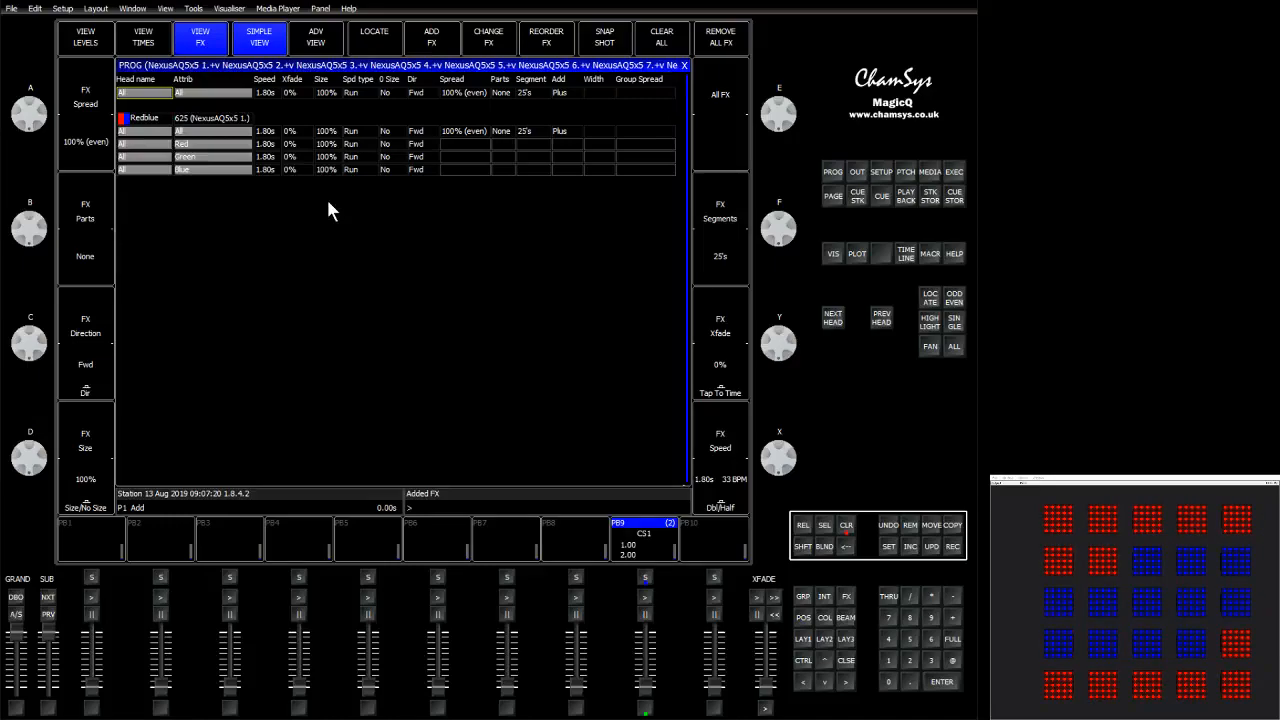
# Clear all FX and add the redblue colour FX again, this time including the elements.
pyautogui.click(661, 38)
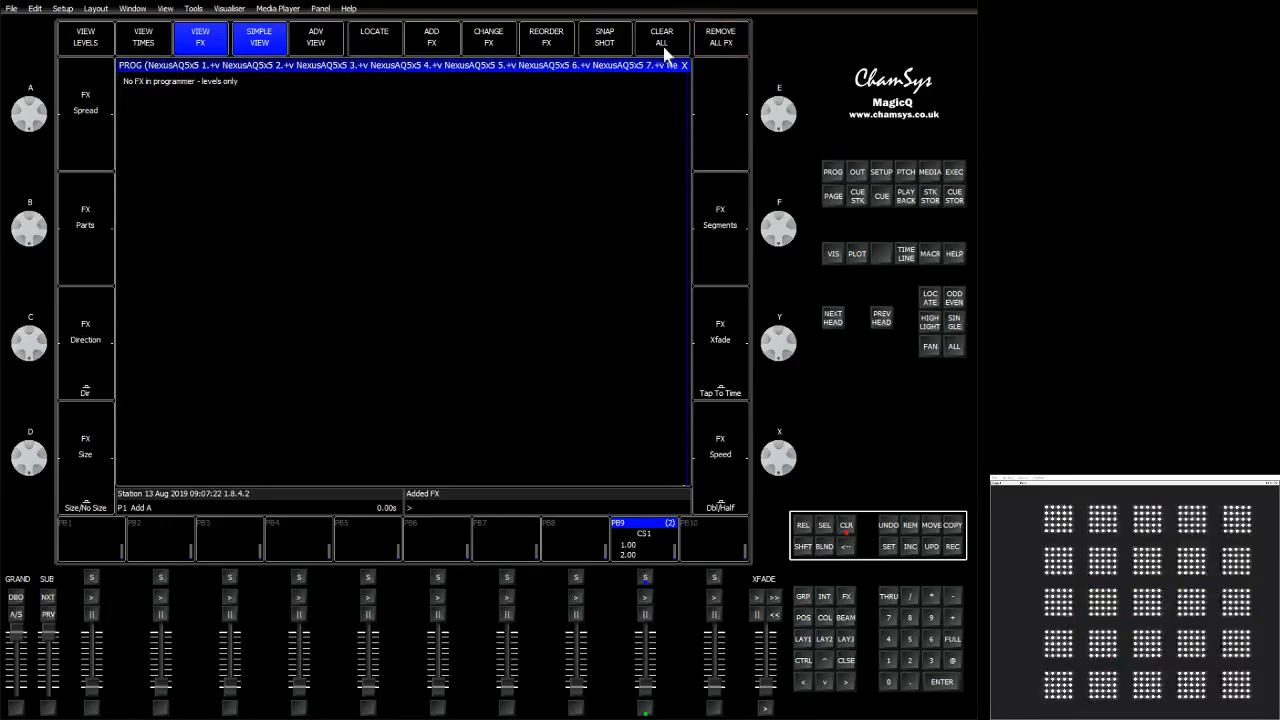
pyautogui.click(433, 46)
pyautogui.click(310, 110)
pyautogui.click(381, 130)
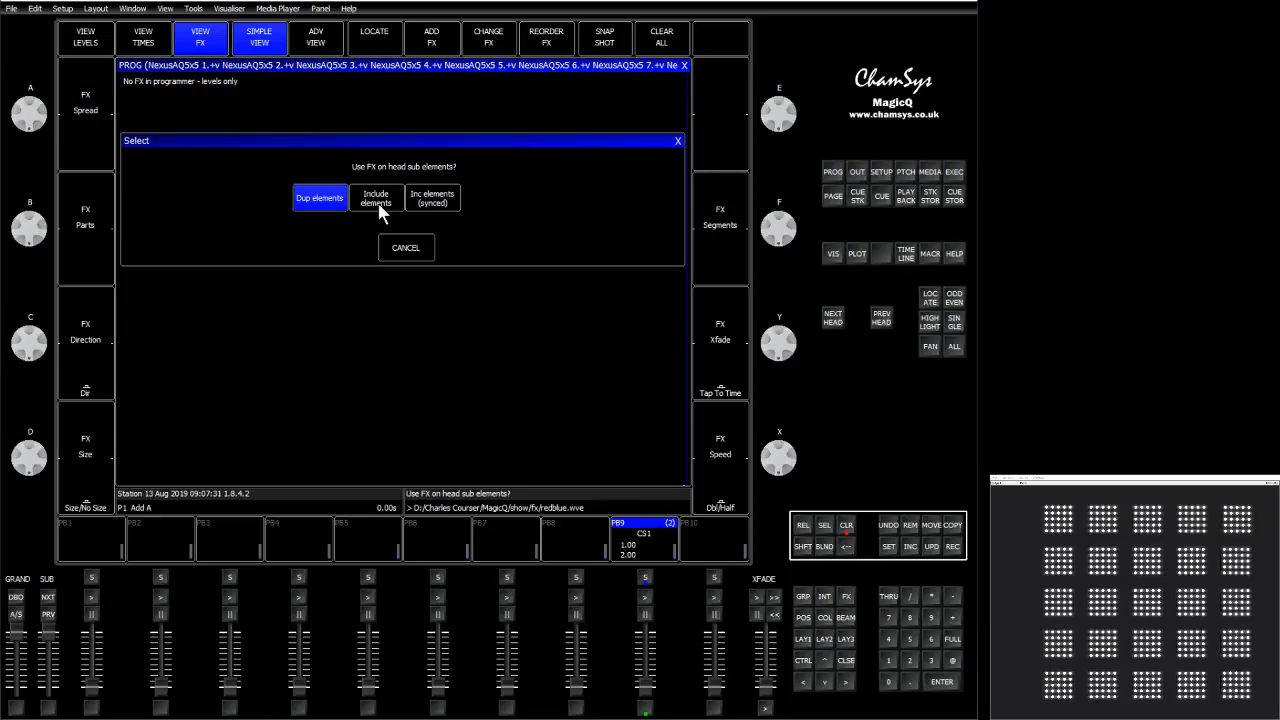
pyautogui.click(379, 205)
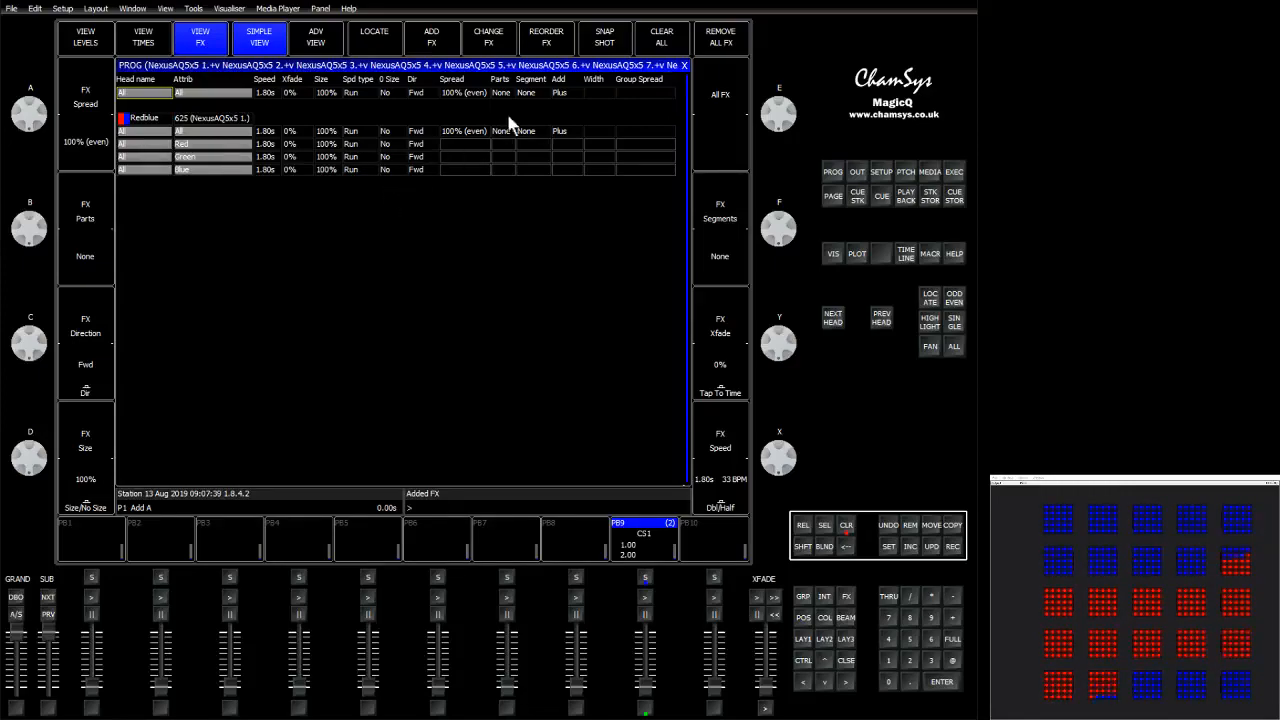
# Set the redblue FX add mode to Abs and its parts to 5.
pyautogui.click(568, 131)
pyautogui.click(489, 198)
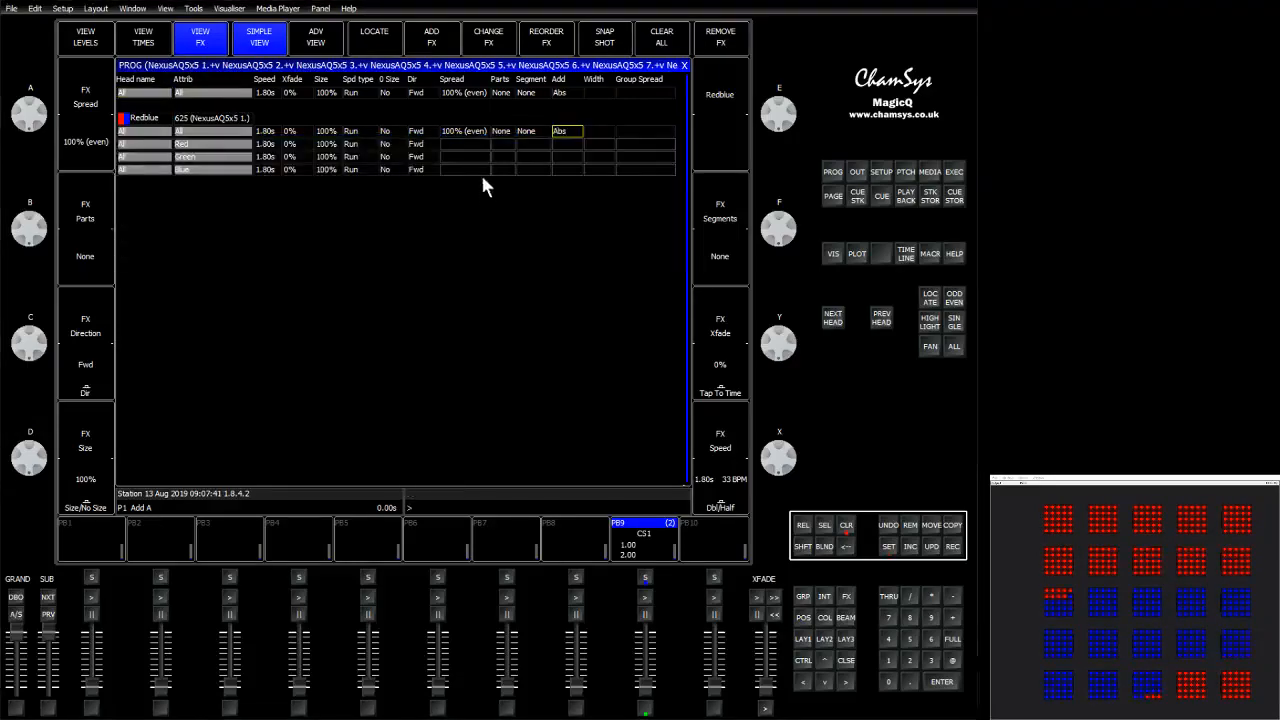
pyautogui.click(503, 131)
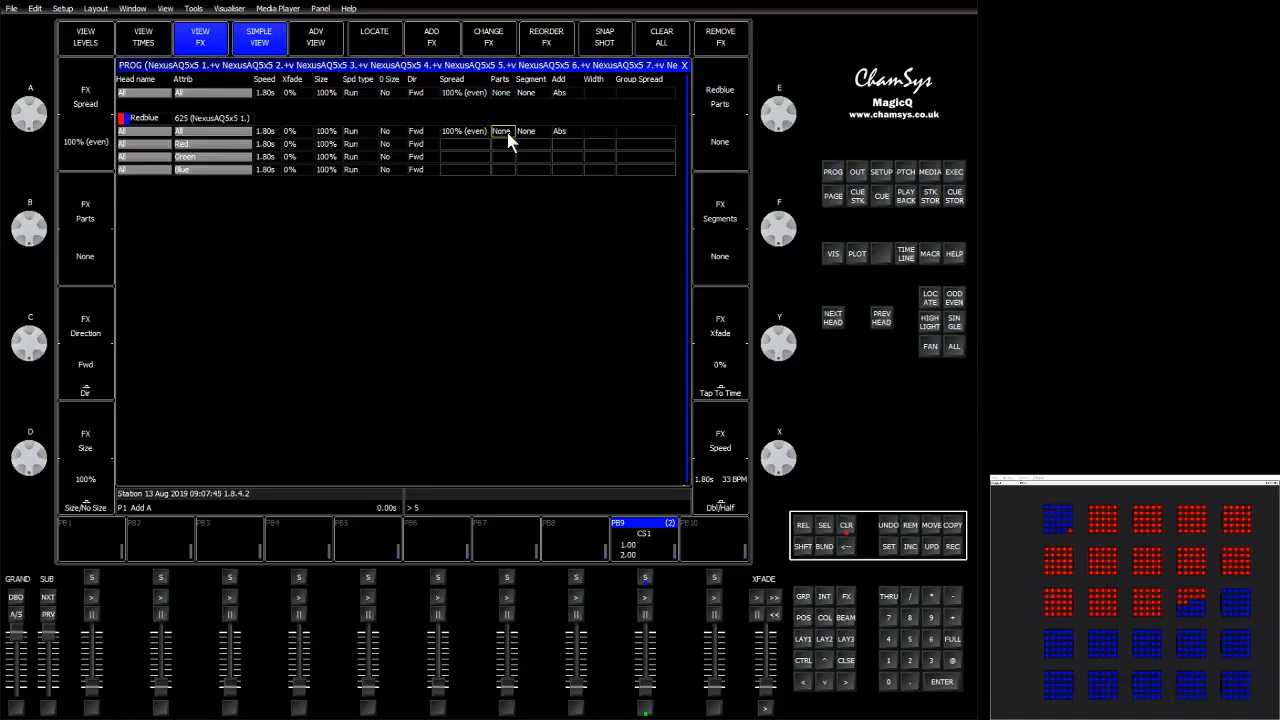
pyautogui.scroll(4, 507, 135)
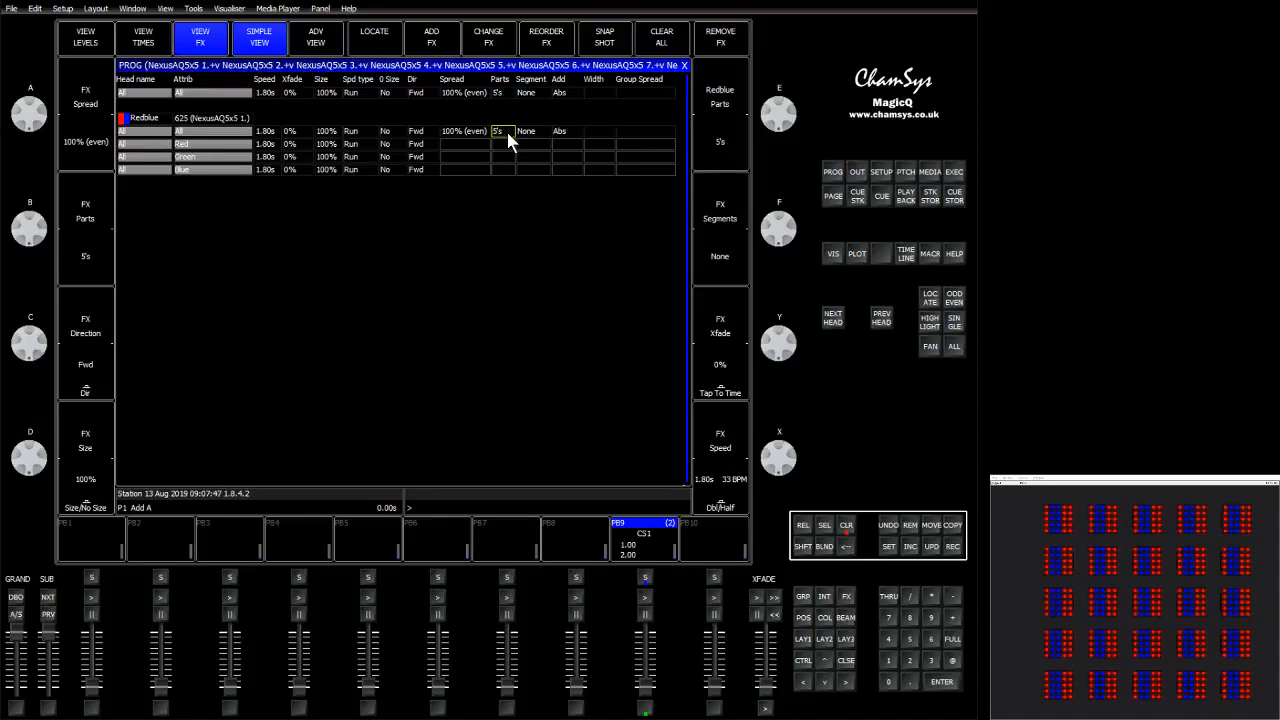
# Set the redblue FX segments to 2 and its spread to 200%.
pyautogui.click(539, 131)
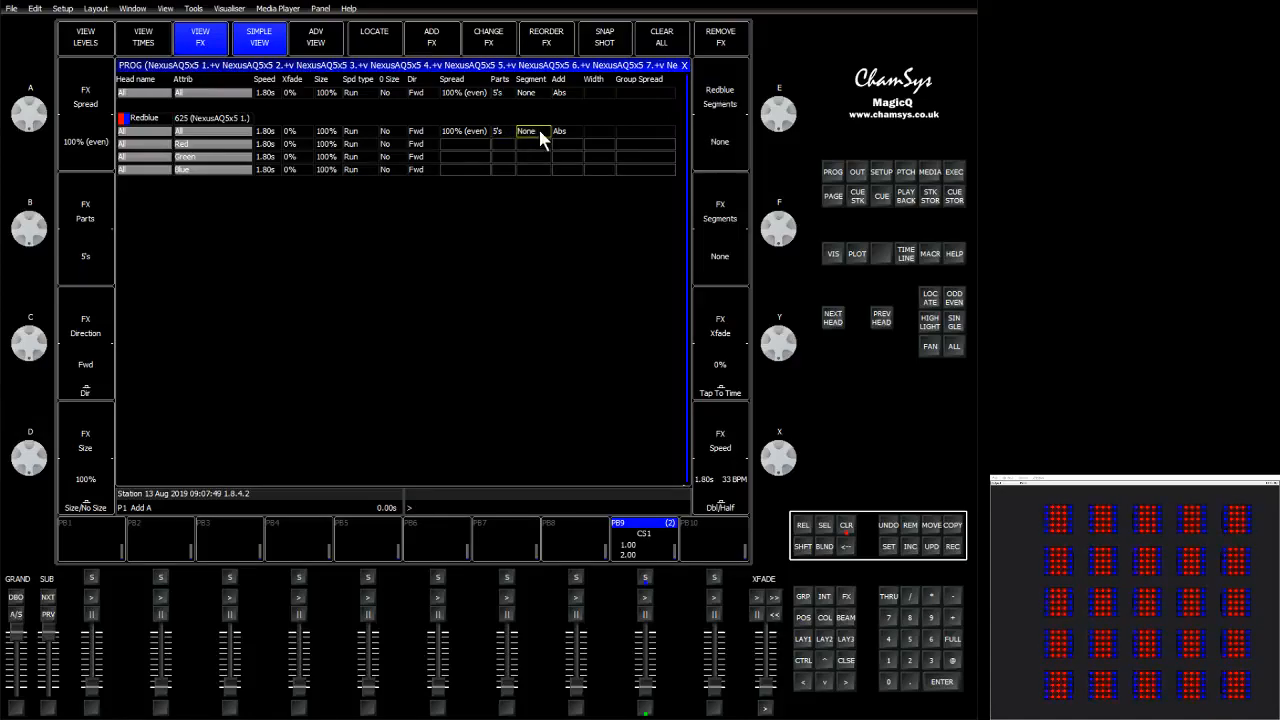
pyautogui.scroll(2, 538, 127)
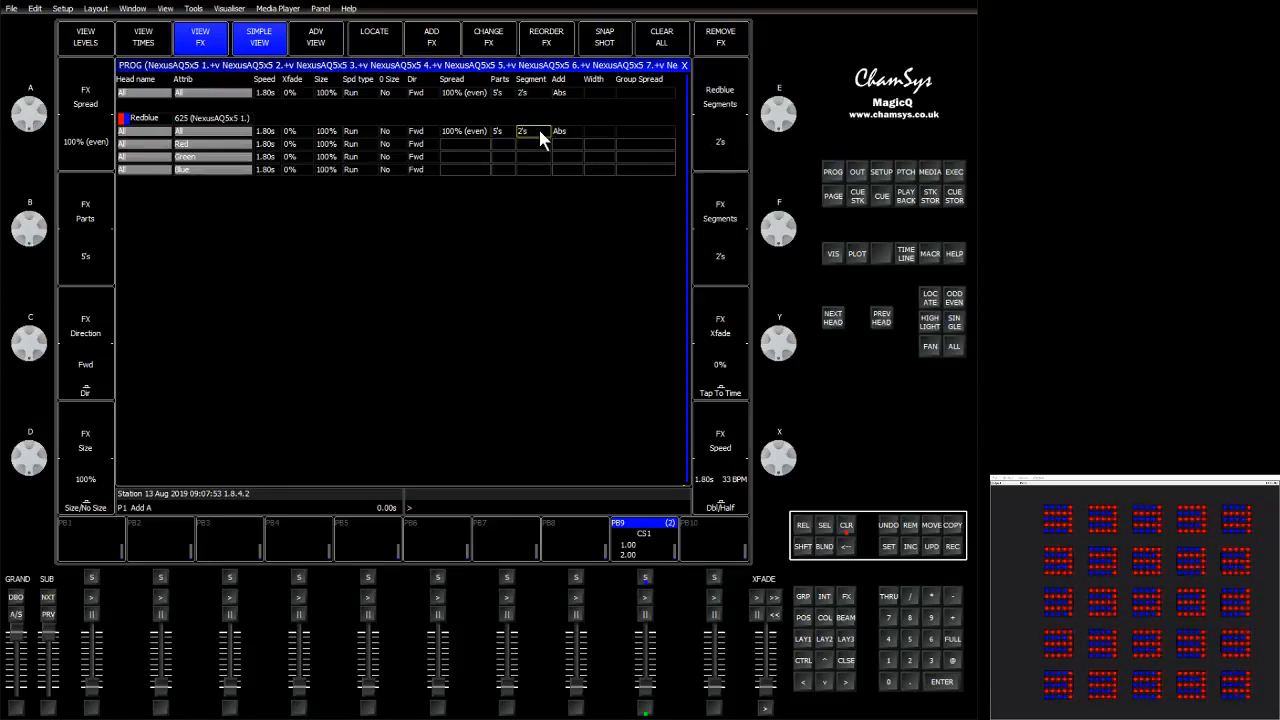
pyautogui.click(467, 132)
pyautogui.click(467, 132)
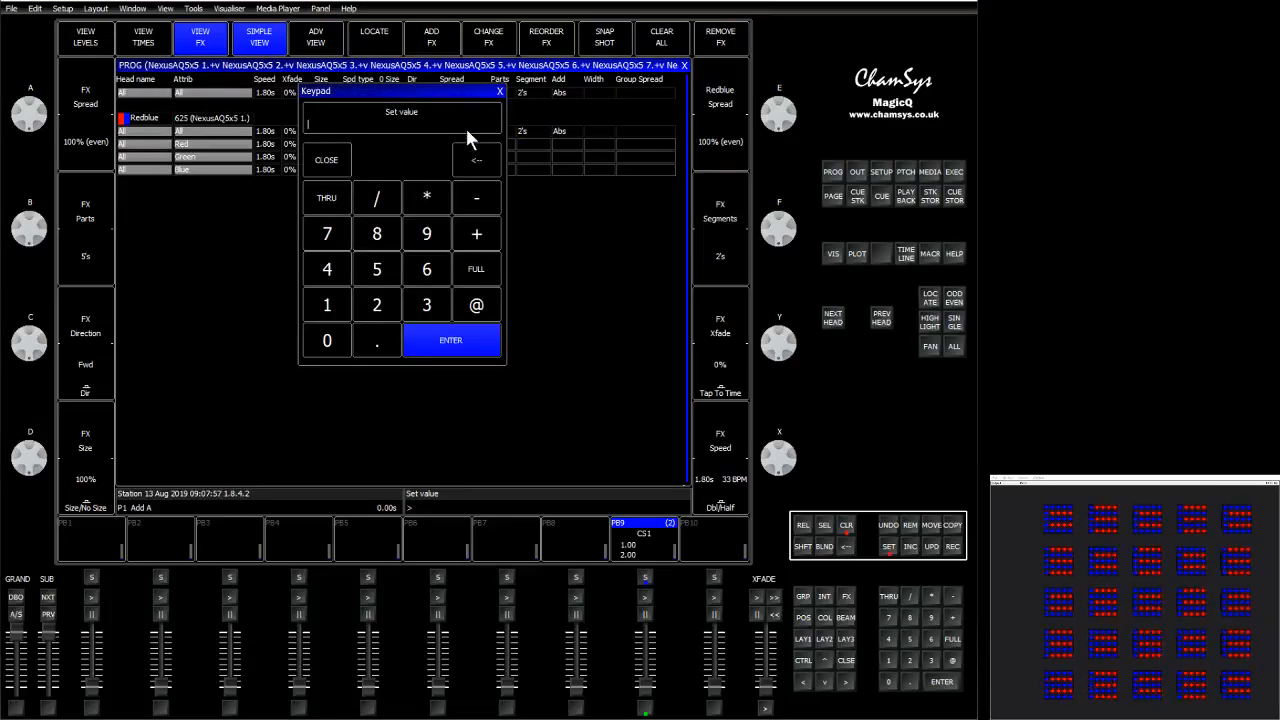
pyautogui.press('Escape')
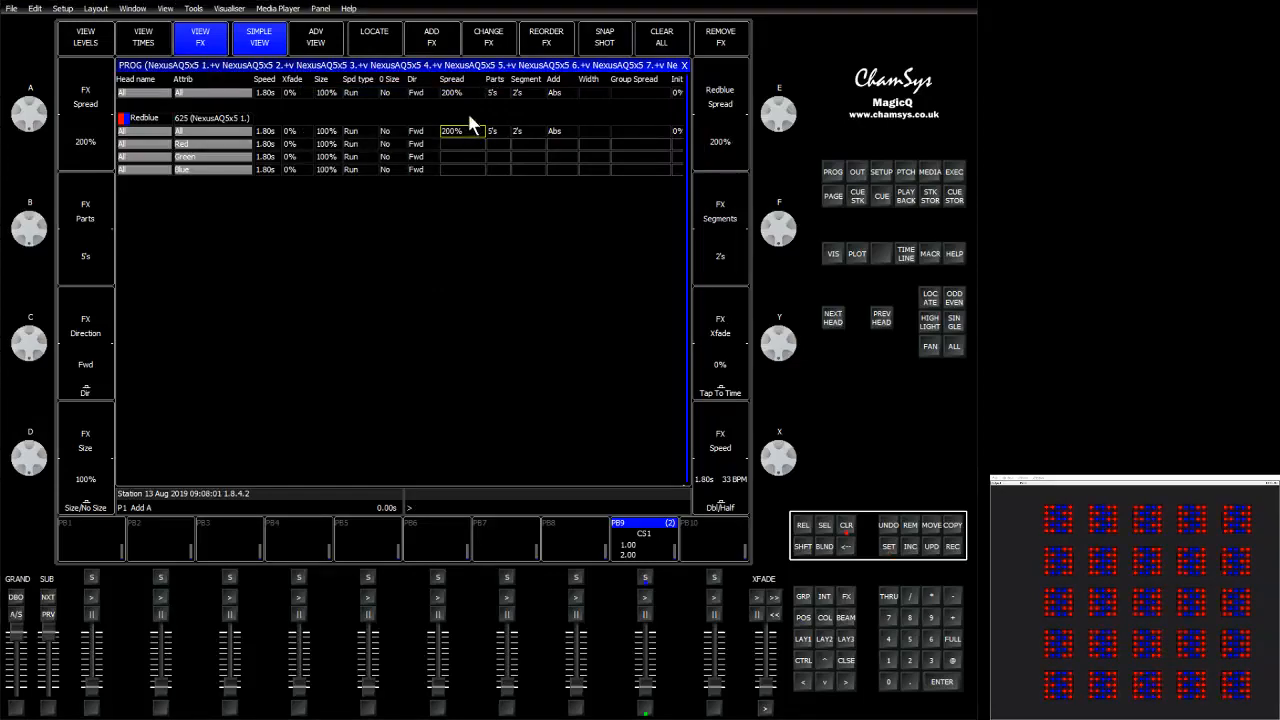
# Remove the FX and add the redblue colour FX with synced included elements.
pyautogui.click(708, 36)
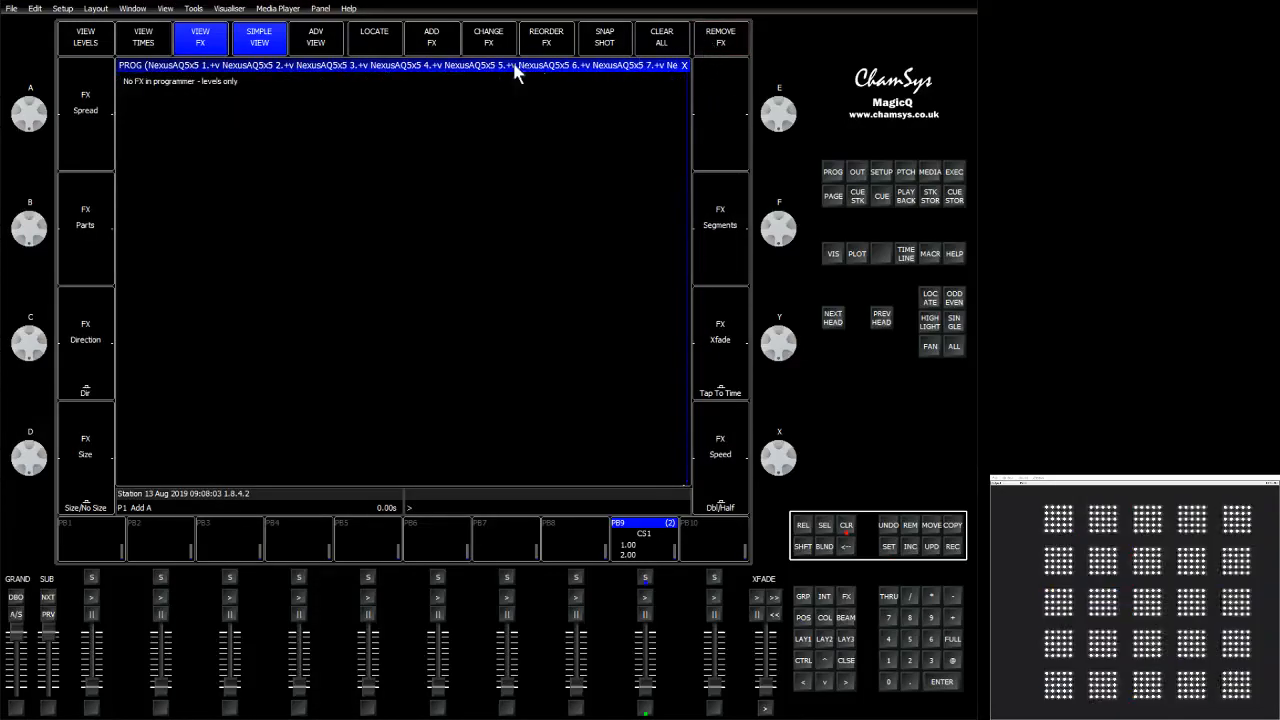
pyautogui.click(420, 40)
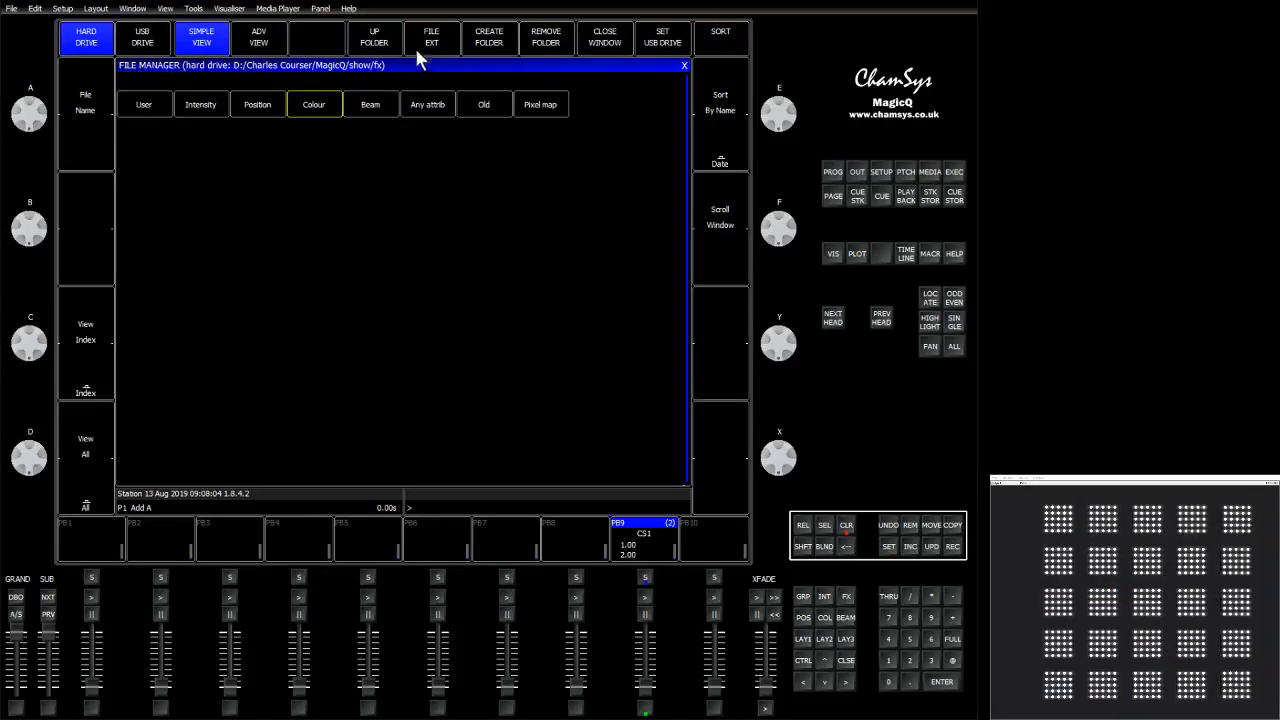
pyautogui.click(326, 104)
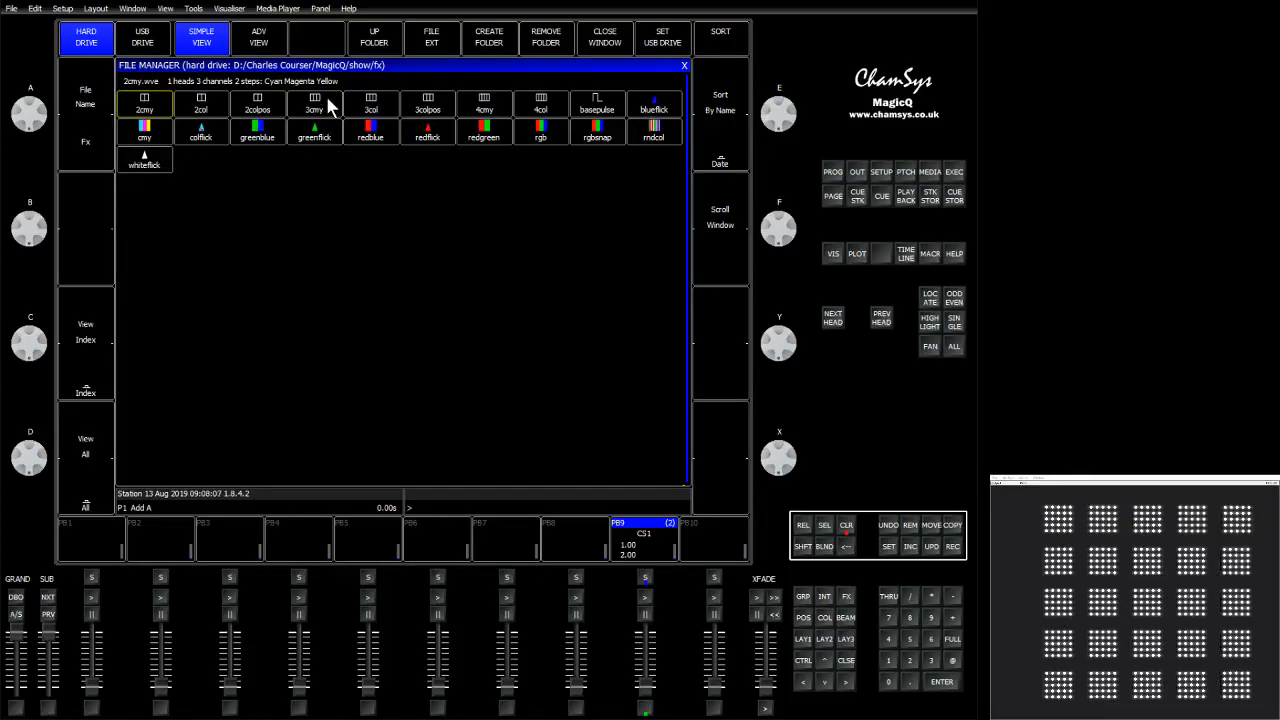
pyautogui.click(360, 128)
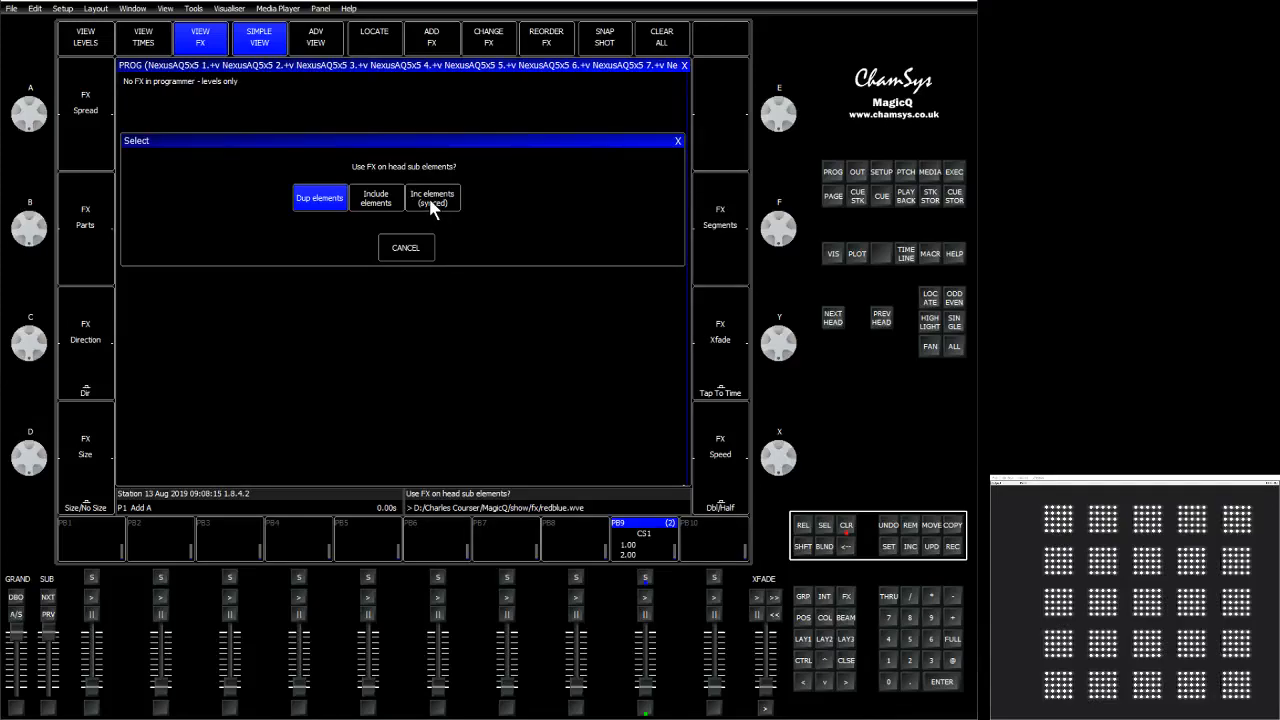
pyautogui.click(429, 198)
# Include synced elements in the redblue FX and set its segments to 5.
pyautogui.click(505, 132)
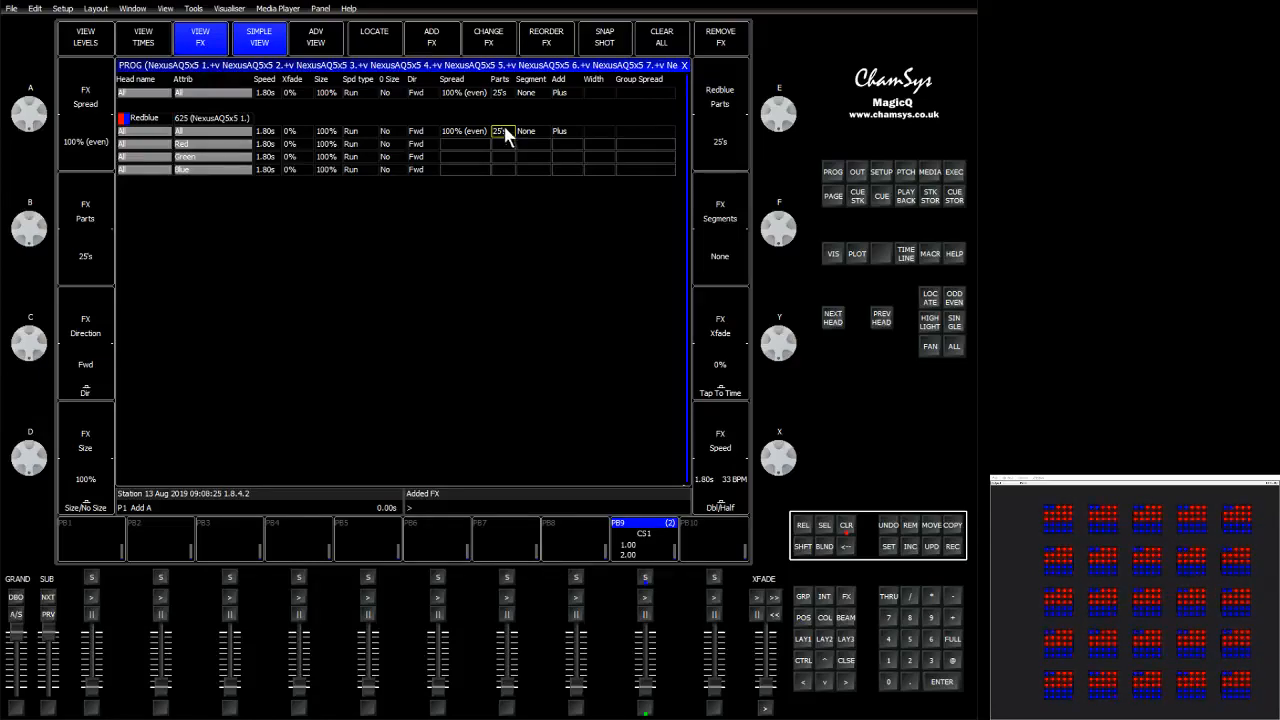
pyautogui.doubleClick(530, 134)
pyautogui.write('5')
pyautogui.press('Return')
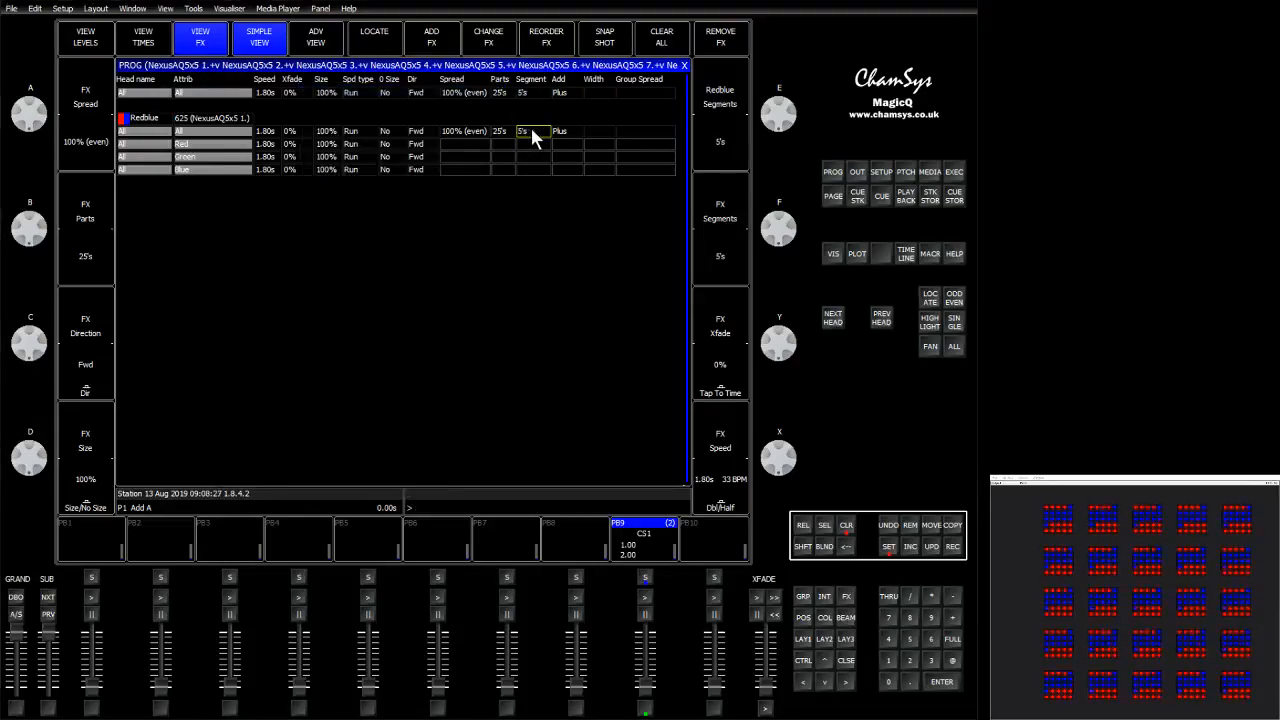
# Set the redblue FX segments to 2, then to 0.
pyautogui.doubleClick(530, 134)
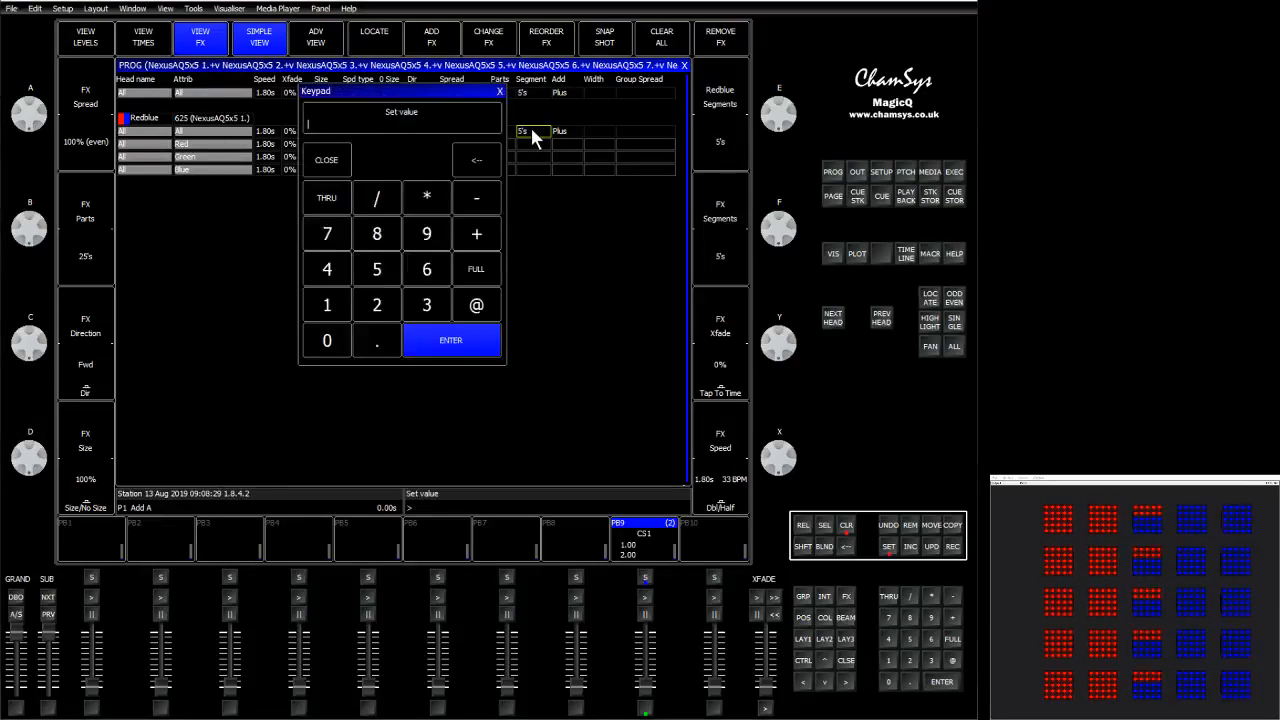
pyautogui.write('2')
pyautogui.press('Return')
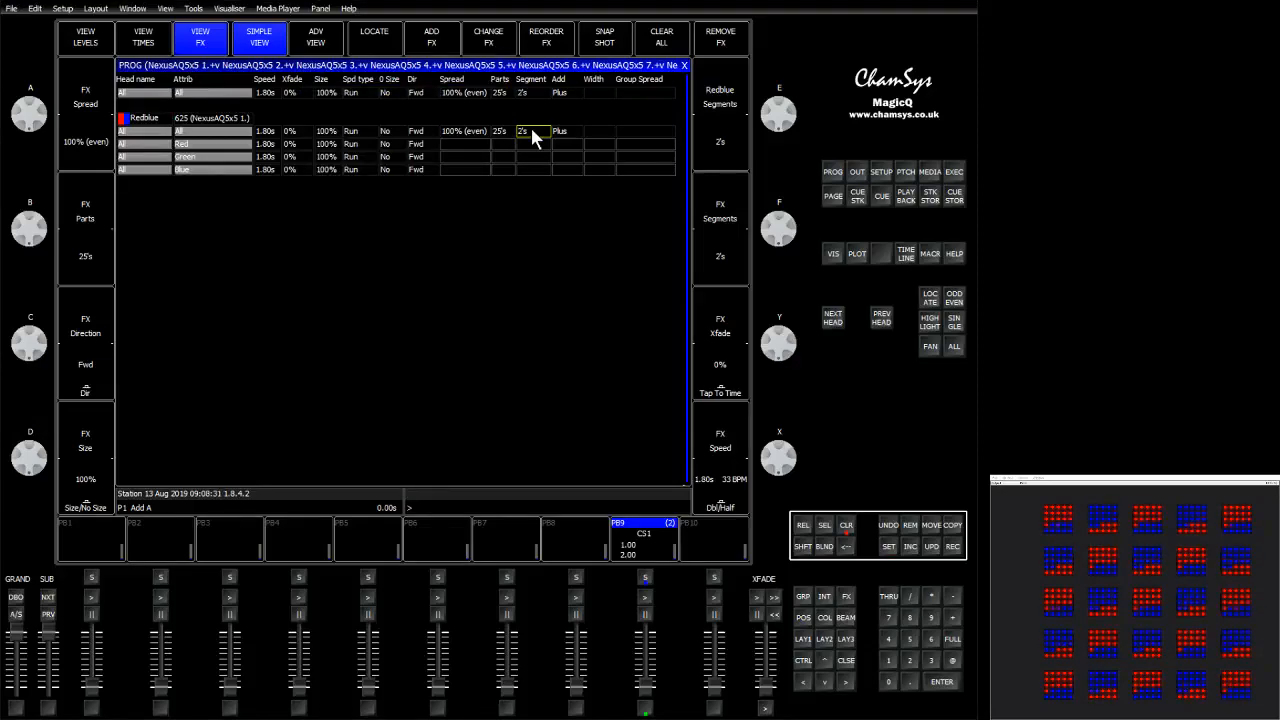
pyautogui.write('0')
pyautogui.press('Return')
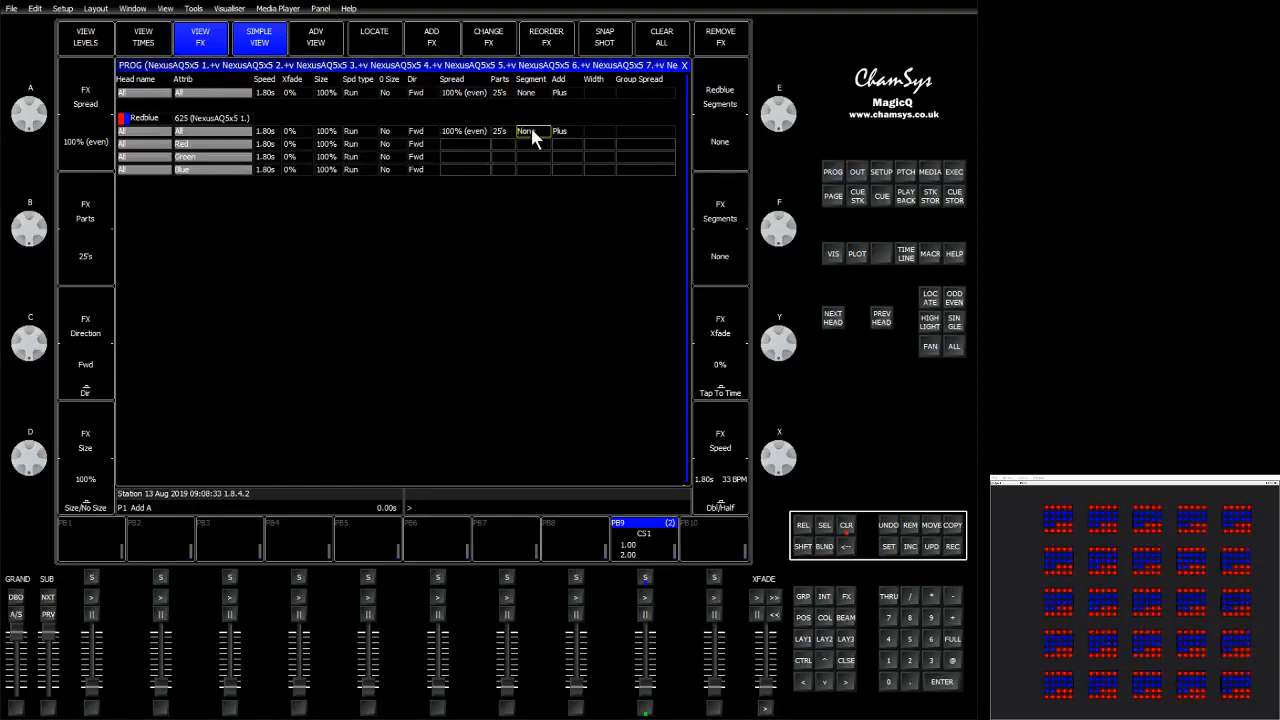
# Set the FX direction to Centre Out.
pyautogui.click(424, 138)
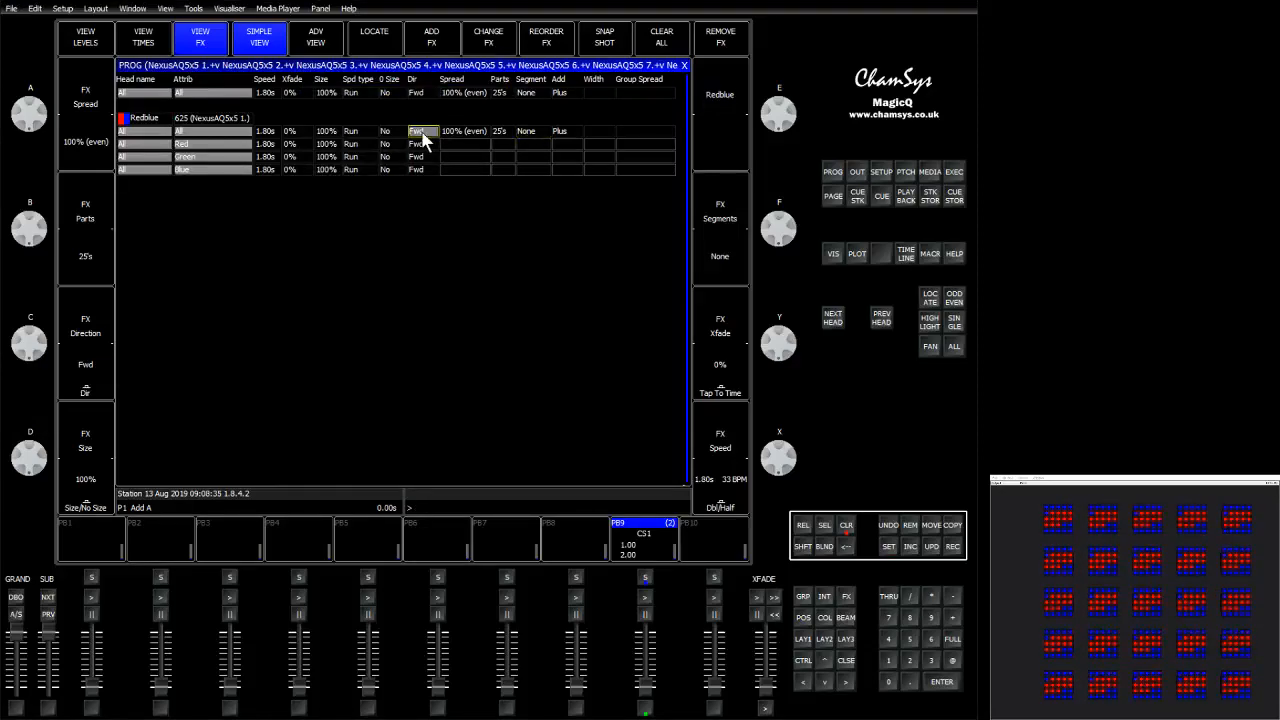
pyautogui.click(424, 138)
pyautogui.click(326, 131)
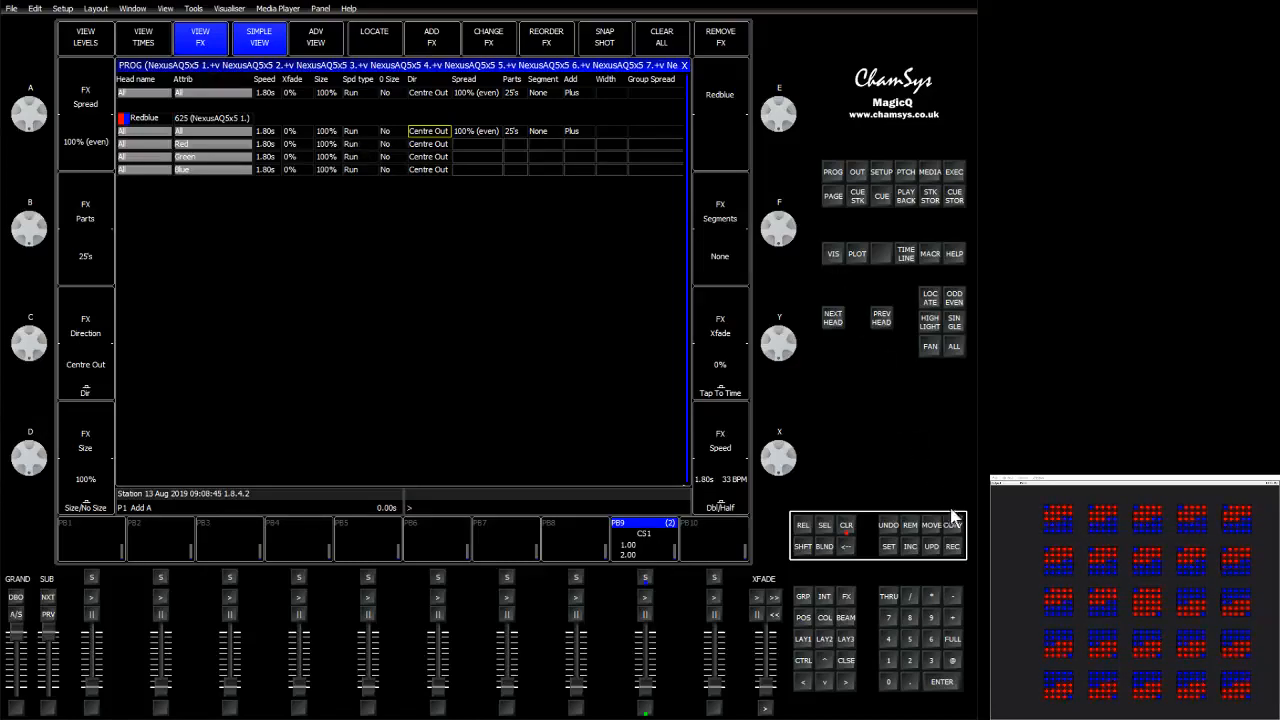
# Record the FX as a cue on playback 7.
pyautogui.click(952, 546)
pyautogui.click(517, 537)
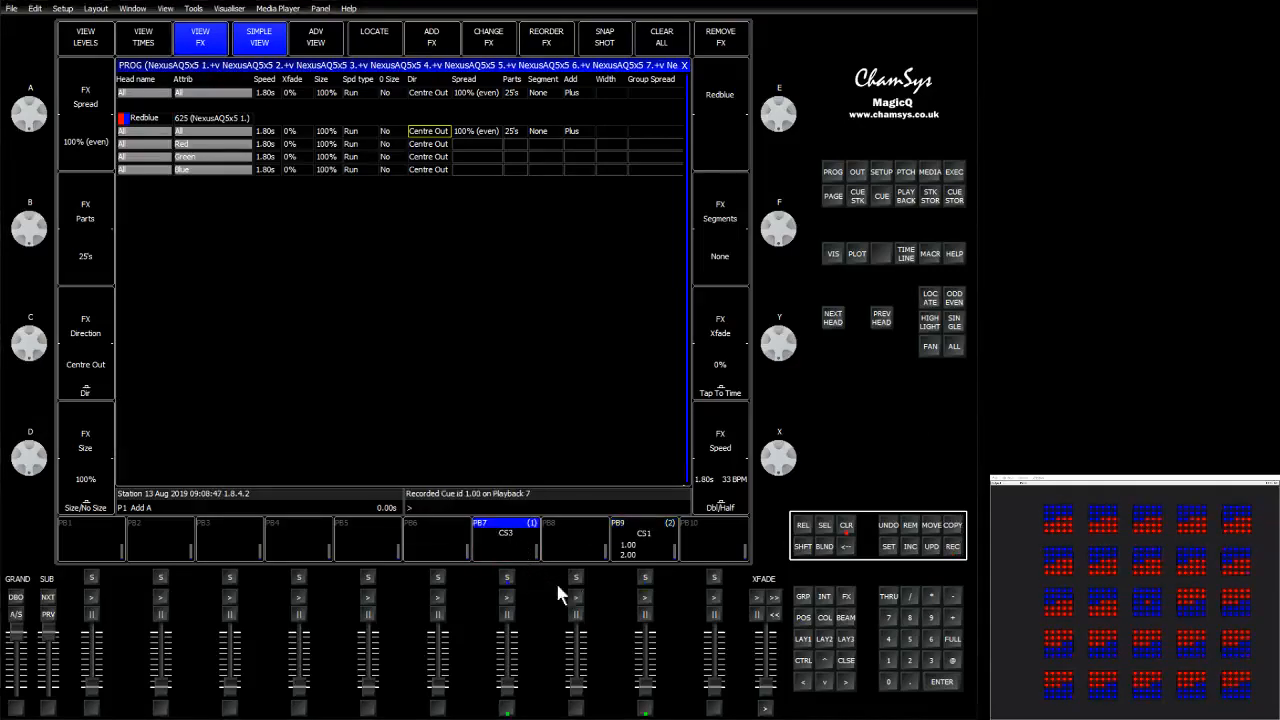
# Clear the programmer and test playback 7 by raising and lowering its fader.
pyautogui.click(847, 527)
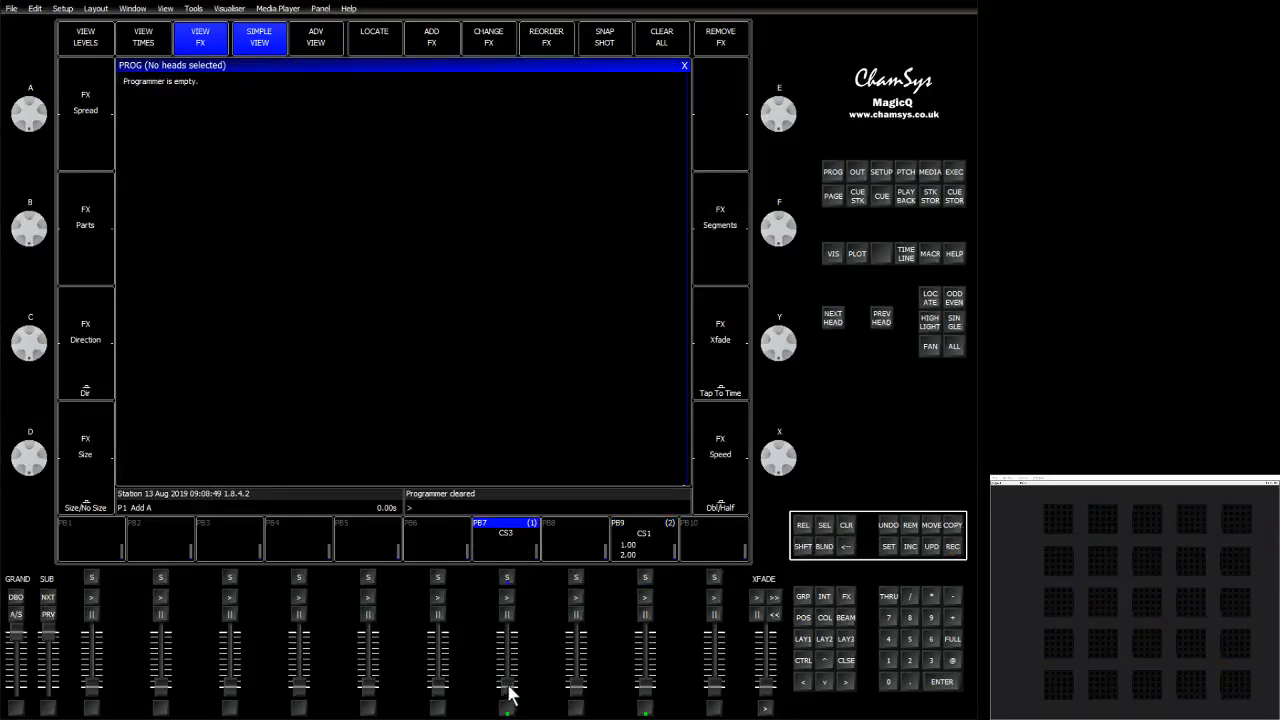
pyautogui.moveTo(510, 692); pyautogui.dragTo(510, 615)
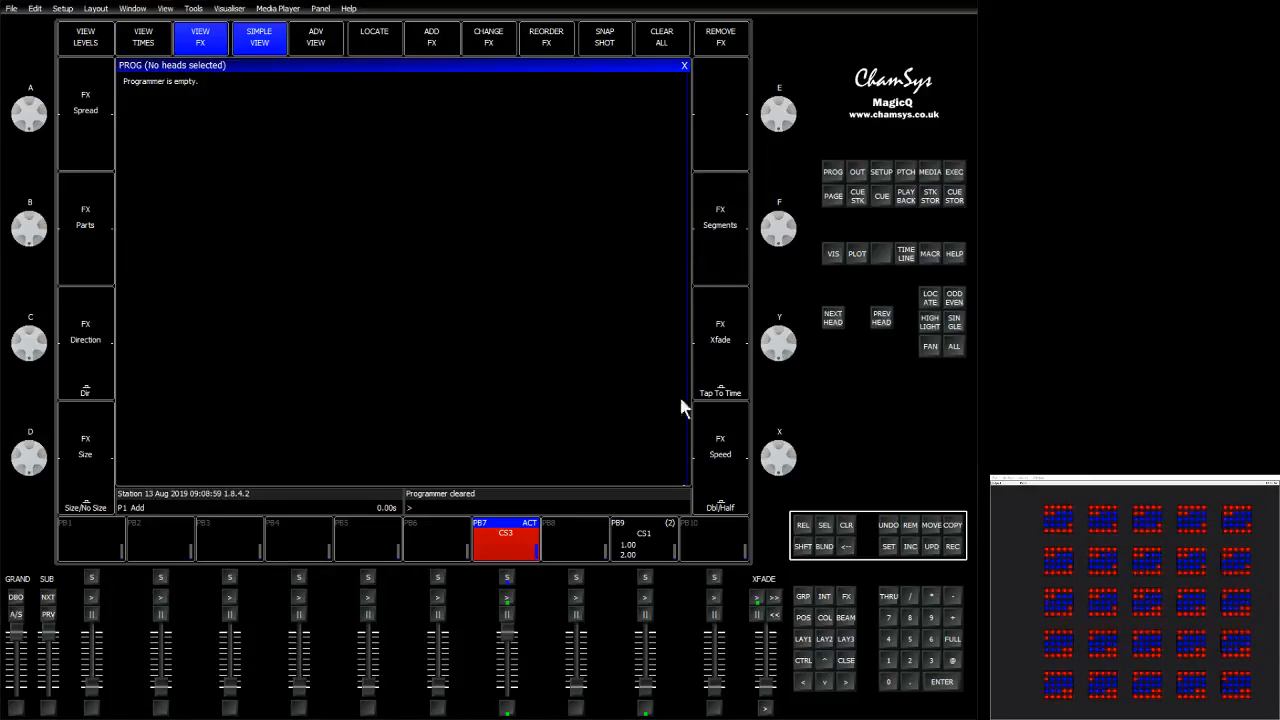
pyautogui.moveTo(508, 640); pyautogui.dragTo(508, 690)
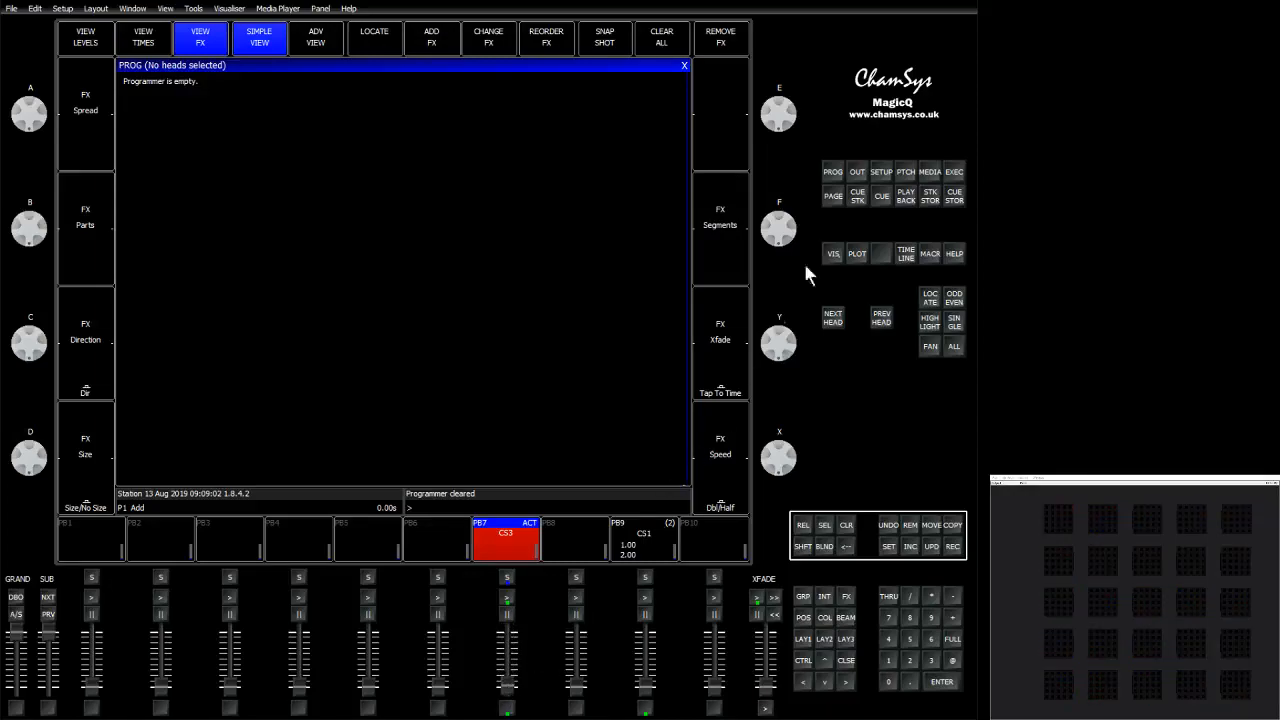
# Open the outputs plan view and select an X pattern of elements on head 1.
pyautogui.click(858, 174)
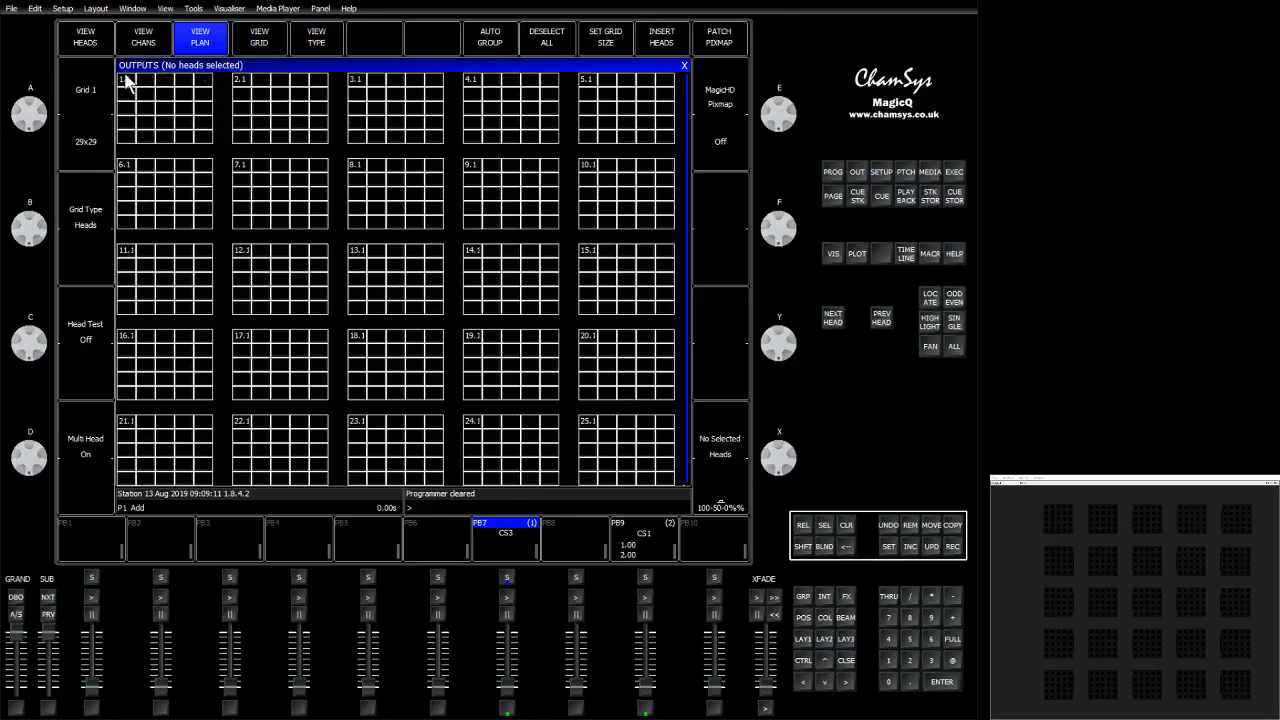
pyautogui.click(252, 47)
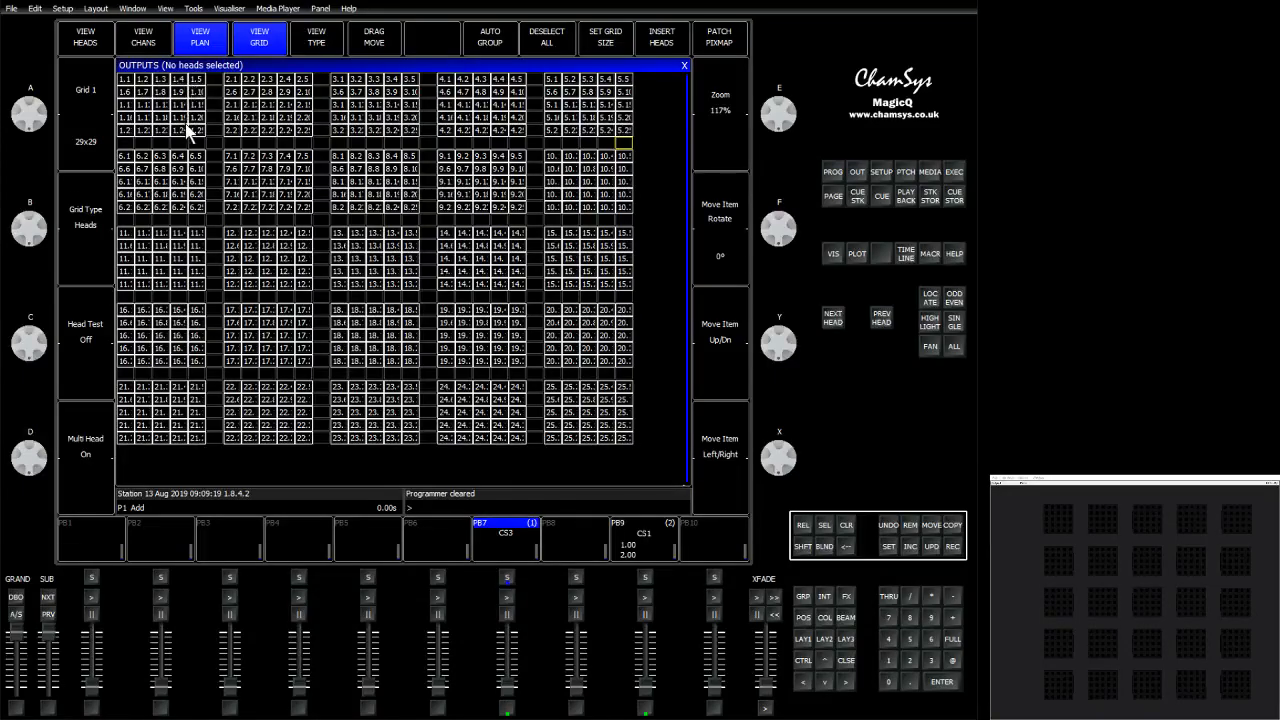
pyautogui.click(268, 42)
pyautogui.click(139, 86)
pyautogui.click(166, 112)
pyautogui.click(183, 124)
pyautogui.click(202, 137)
pyautogui.click(204, 80)
pyautogui.click(184, 94)
pyautogui.click(146, 121)
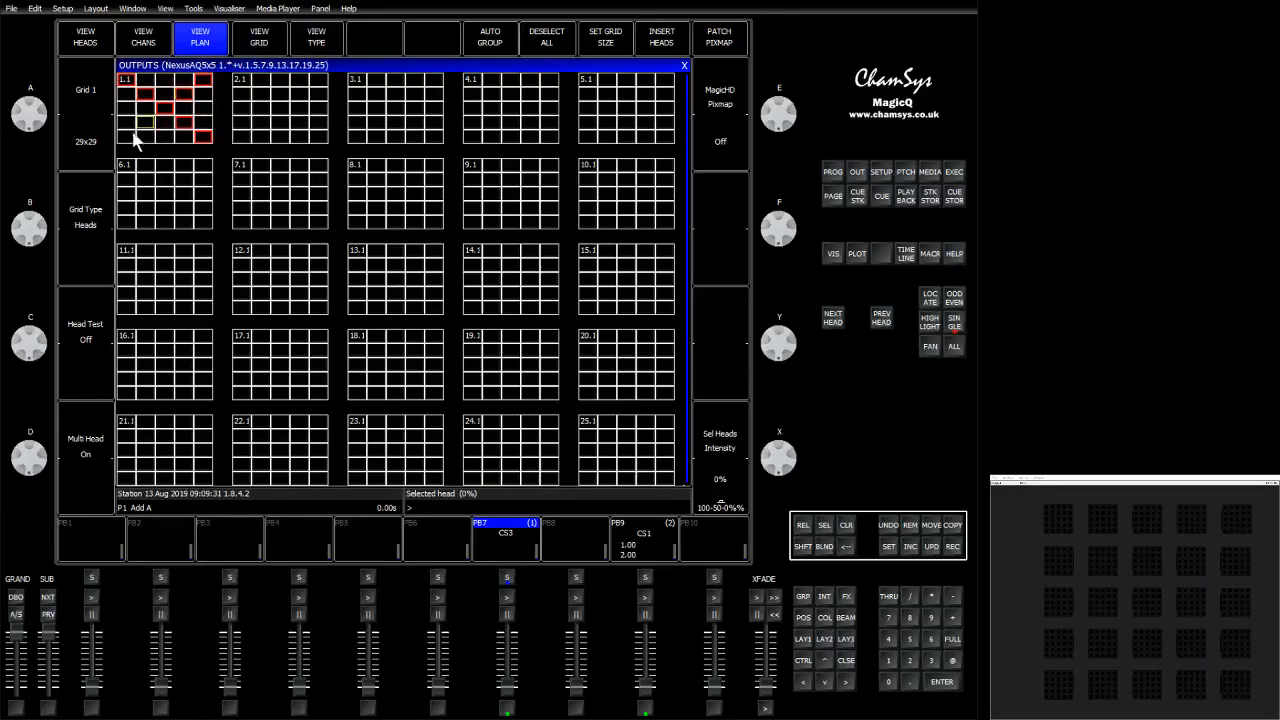
# Copy the X-pattern element selection to heads 2 to 5 and set it to full.
pyautogui.click(127, 137)
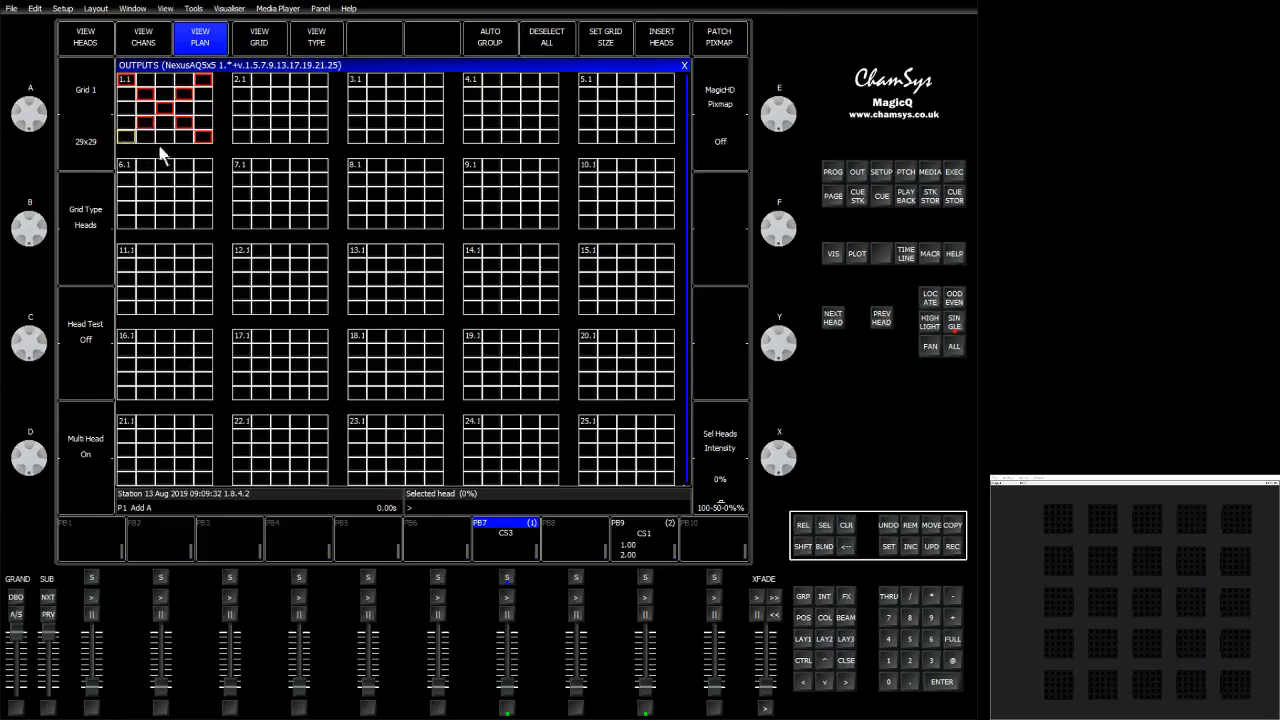
pyautogui.click(243, 138)
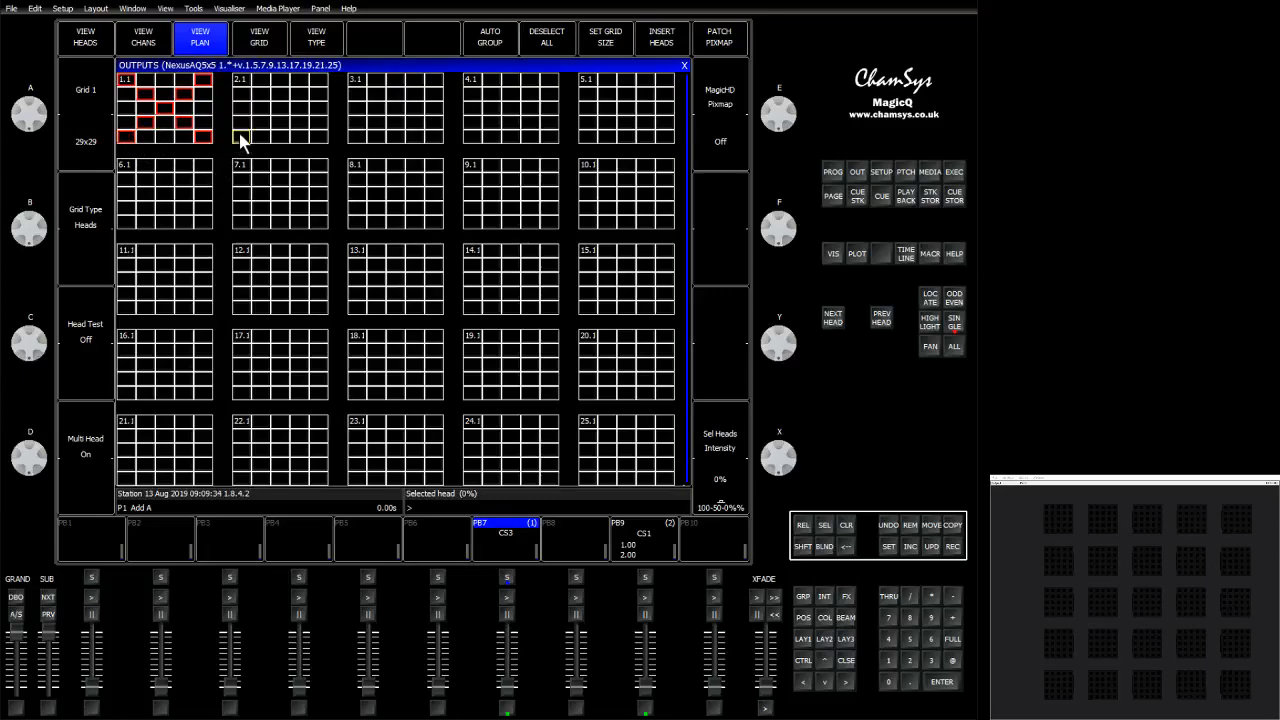
pyautogui.click(355, 139)
pyautogui.click(471, 137)
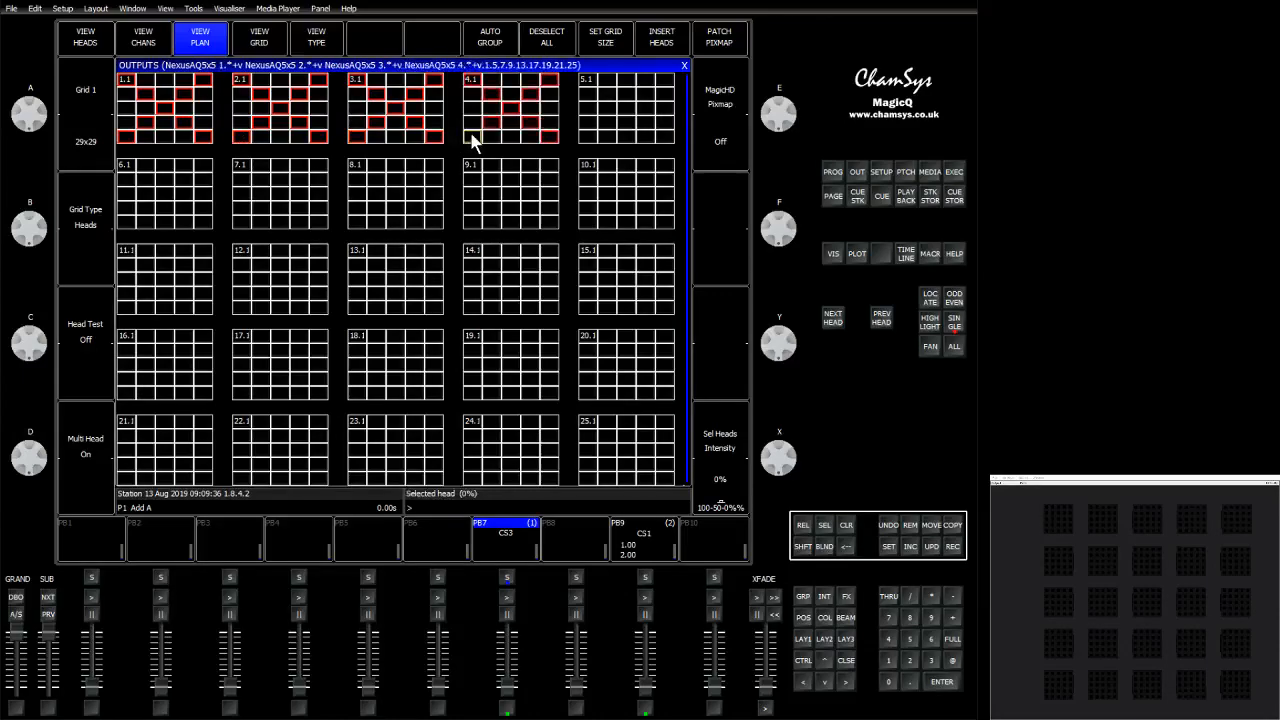
pyautogui.click(589, 137)
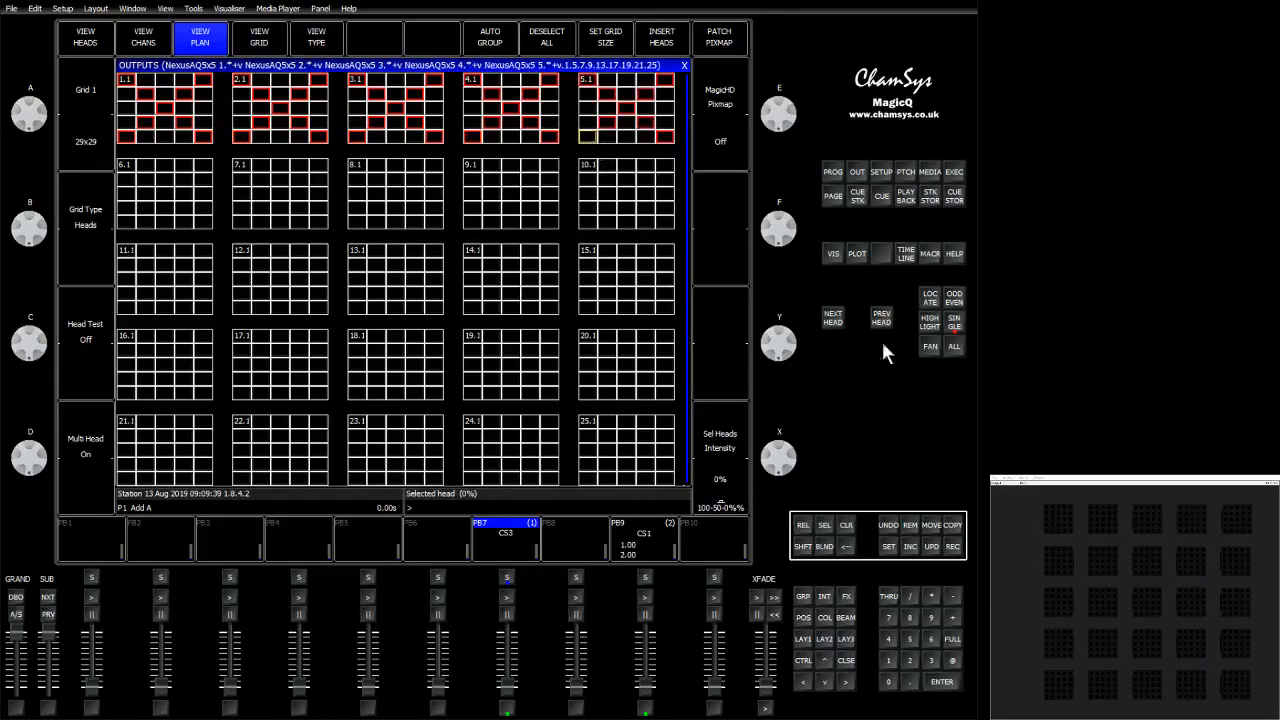
pyautogui.click(953, 639)
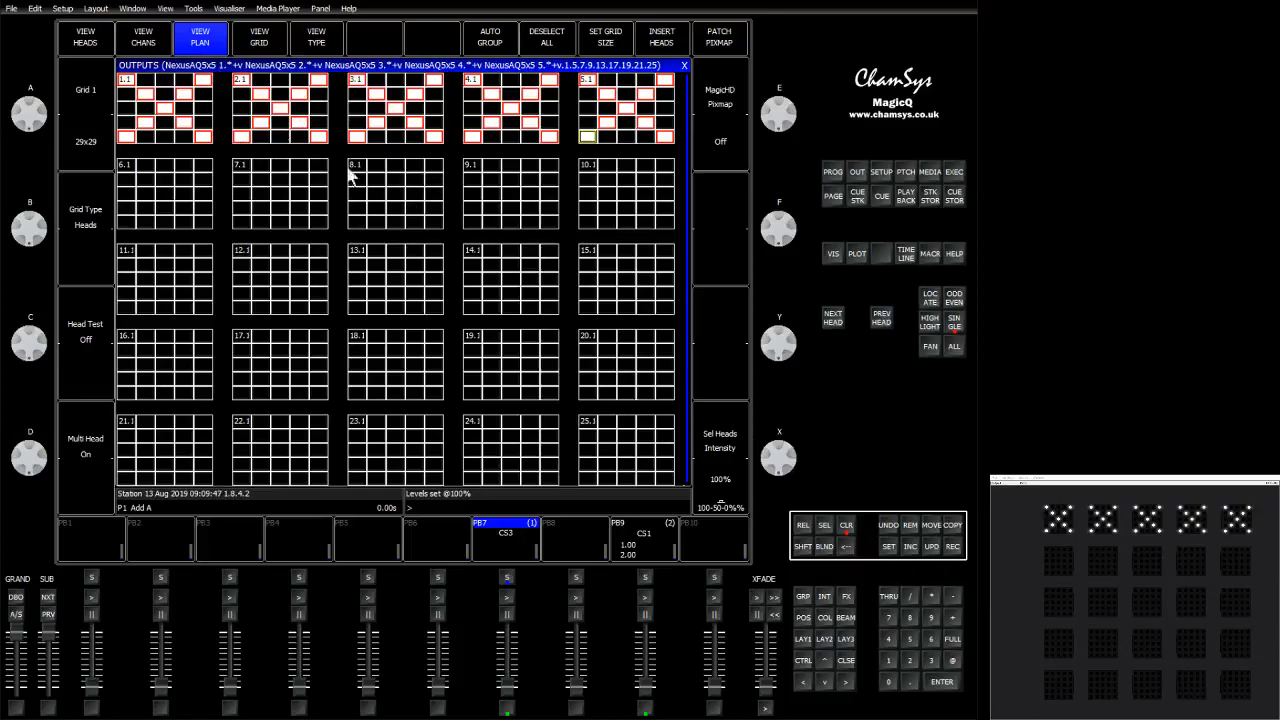
# Select the X pattern of elements on head 6.
pyautogui.click(127, 221)
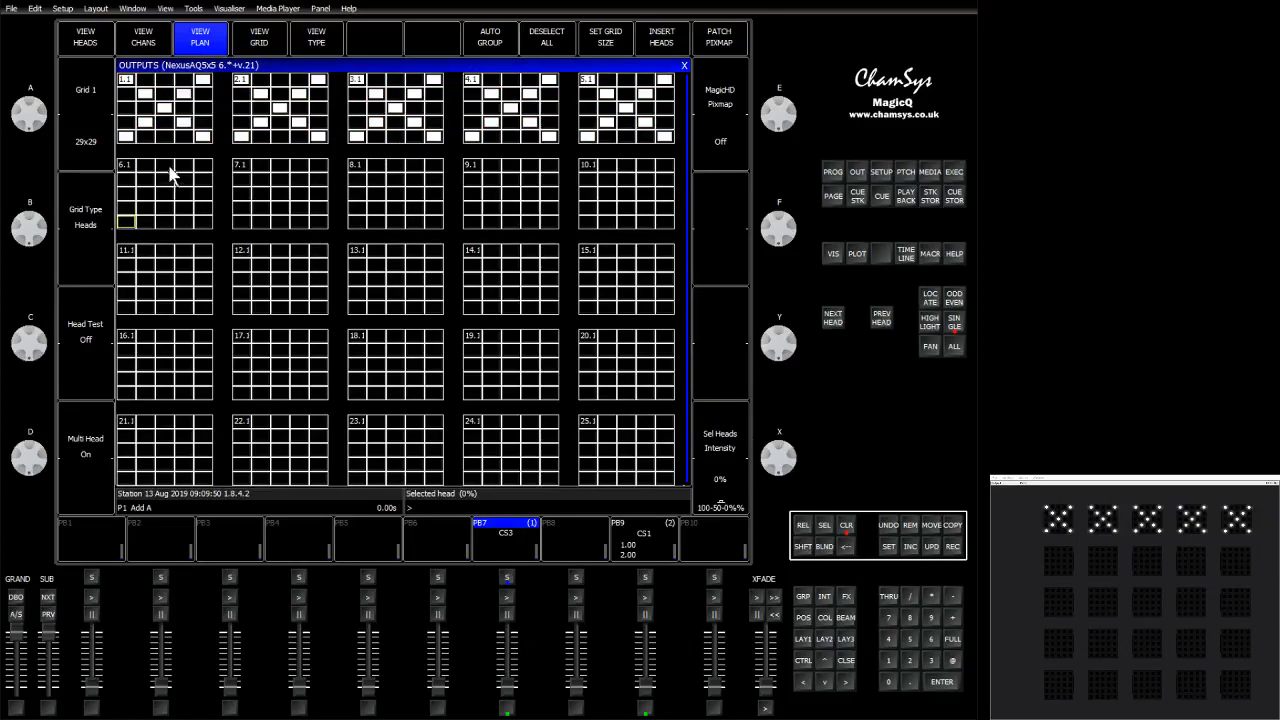
pyautogui.click(127, 80)
pyautogui.click(145, 93)
pyautogui.click(164, 107)
pyautogui.click(184, 122)
pyautogui.click(203, 136)
pyautogui.click(202, 80)
pyautogui.click(184, 94)
pyautogui.click(145, 122)
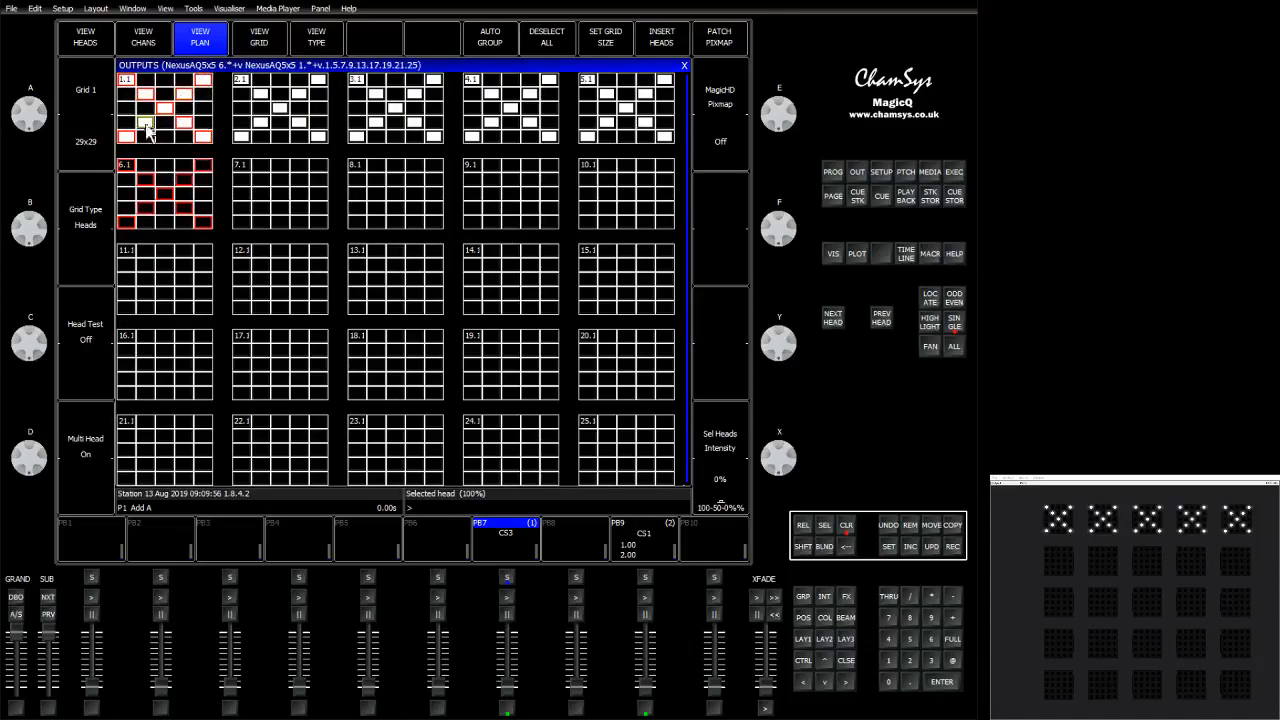
# Extend the selection to heads 7–10 and 13–15, then clear the programmer.
pyautogui.click(237, 222)
pyautogui.click(362, 226)
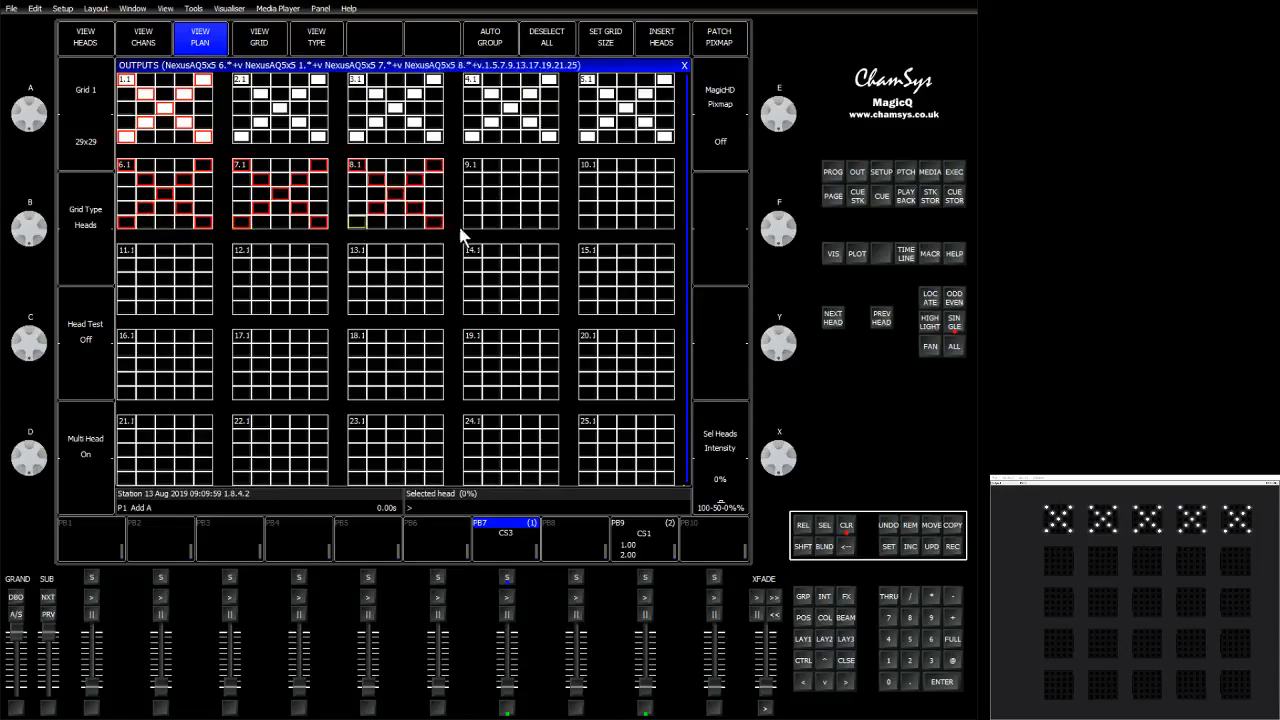
pyautogui.click(478, 224)
pyautogui.click(590, 224)
pyautogui.click(588, 307)
pyautogui.click(472, 307)
pyautogui.click(358, 313)
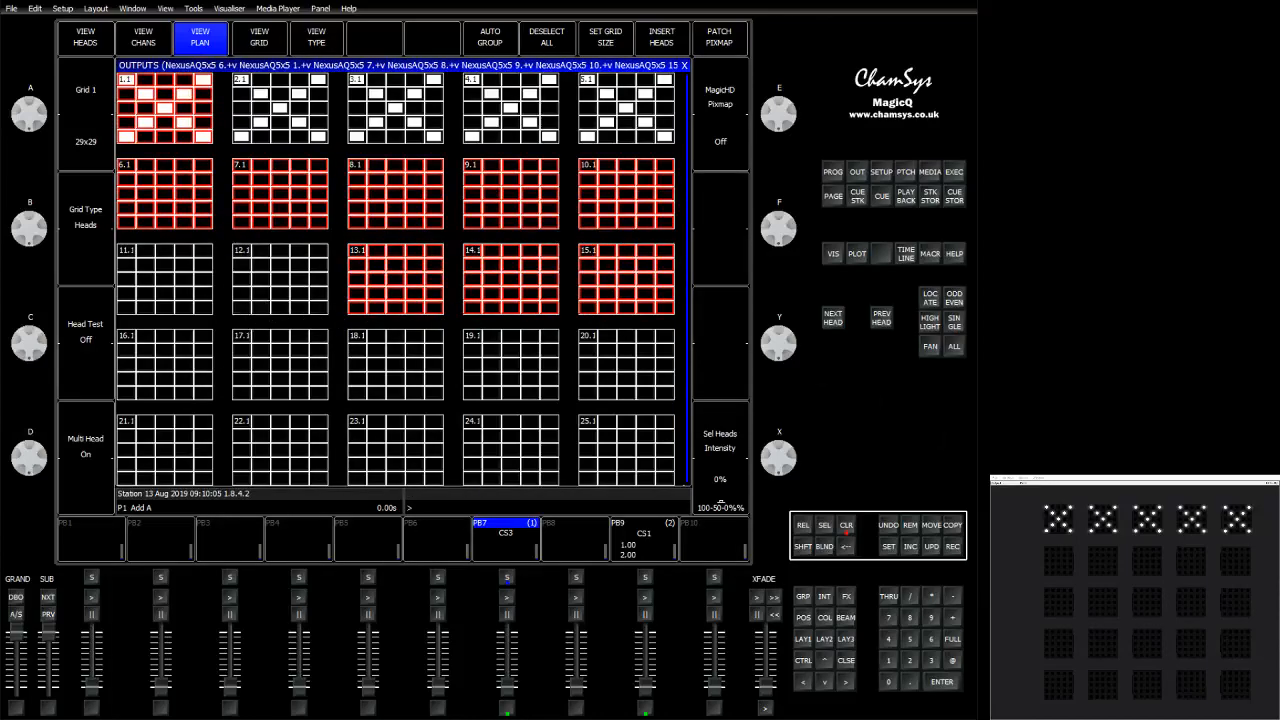
pyautogui.click(849, 526)
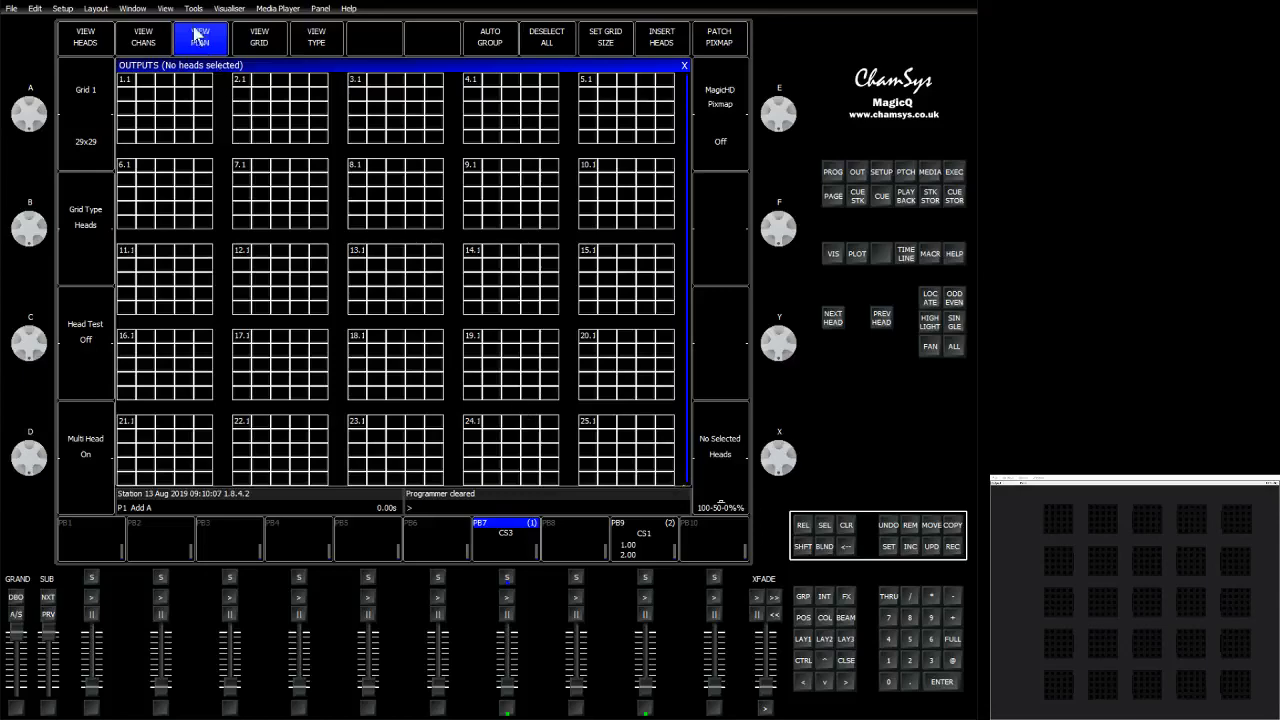
# Select the X pattern of elements on head 1 again.
pyautogui.click(203, 80)
pyautogui.click(164, 109)
pyautogui.click(146, 123)
pyautogui.click(130, 136)
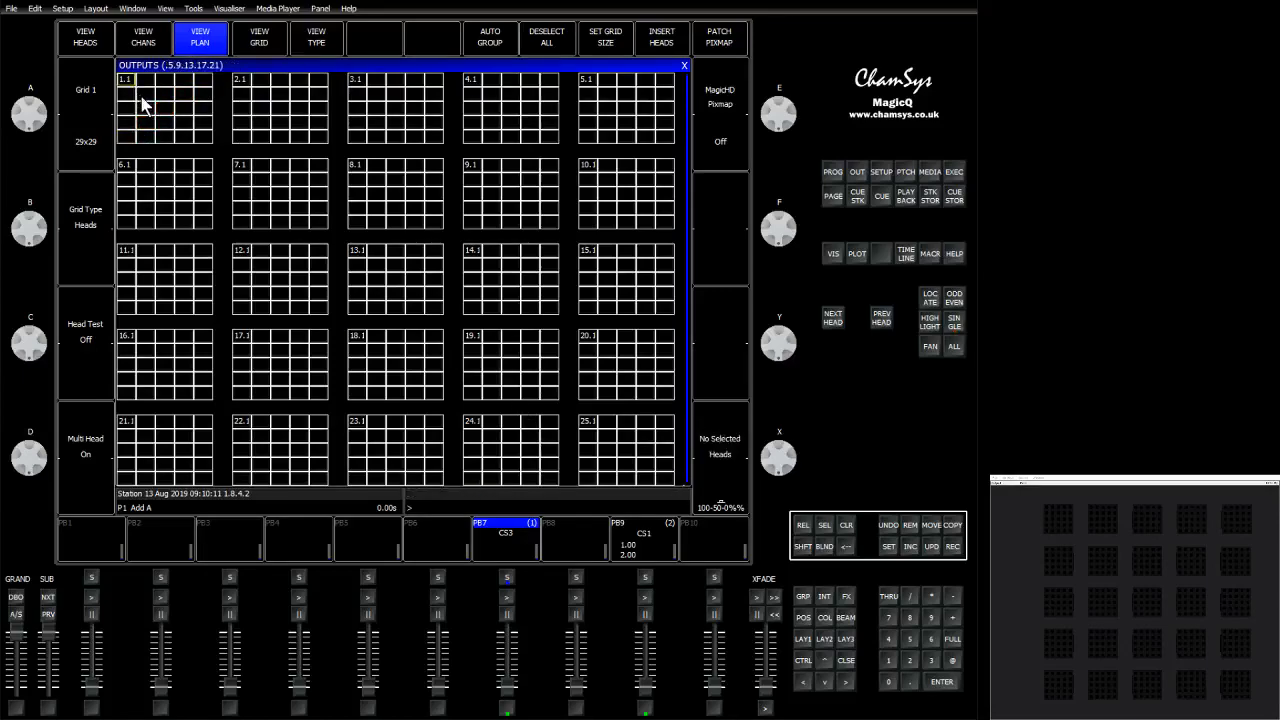
pyautogui.click(145, 95)
pyautogui.click(131, 84)
pyautogui.click(183, 123)
pyautogui.click(205, 136)
# Copy the X-pattern selection to heads 2 to 5 and set the selected elements to full.
pyautogui.click(249, 142)
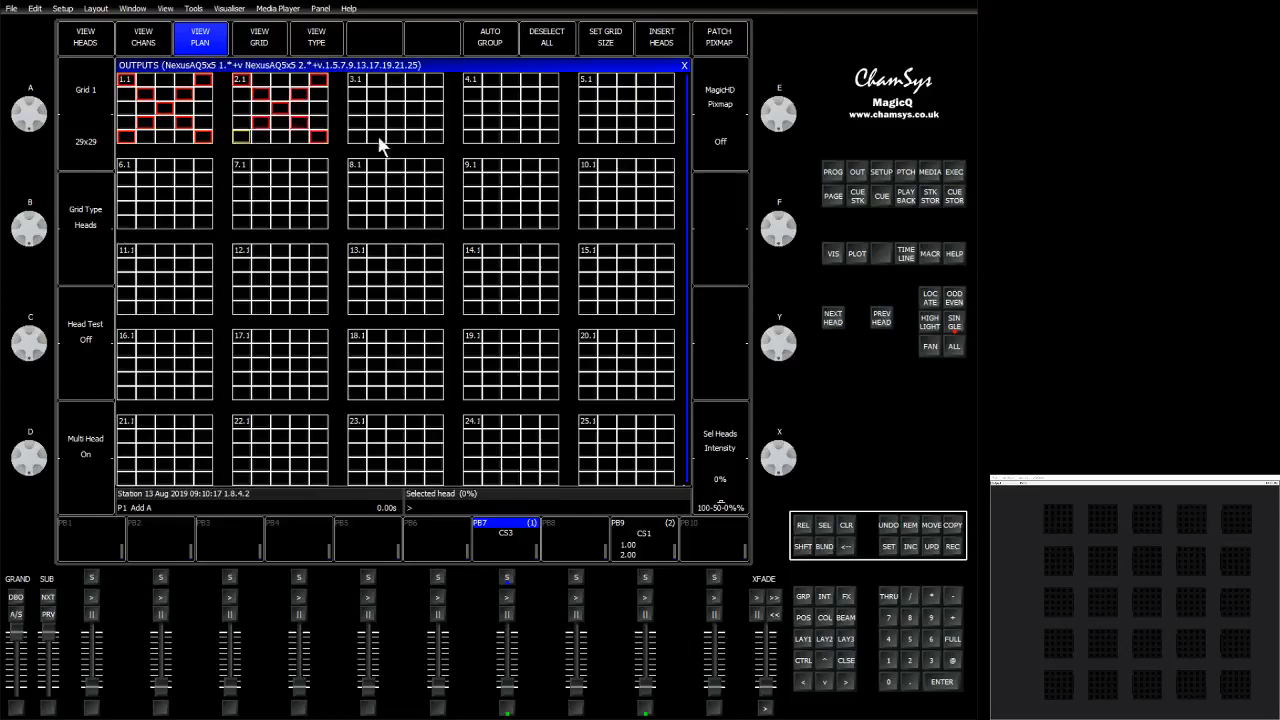
pyautogui.click(355, 142)
pyautogui.click(527, 145)
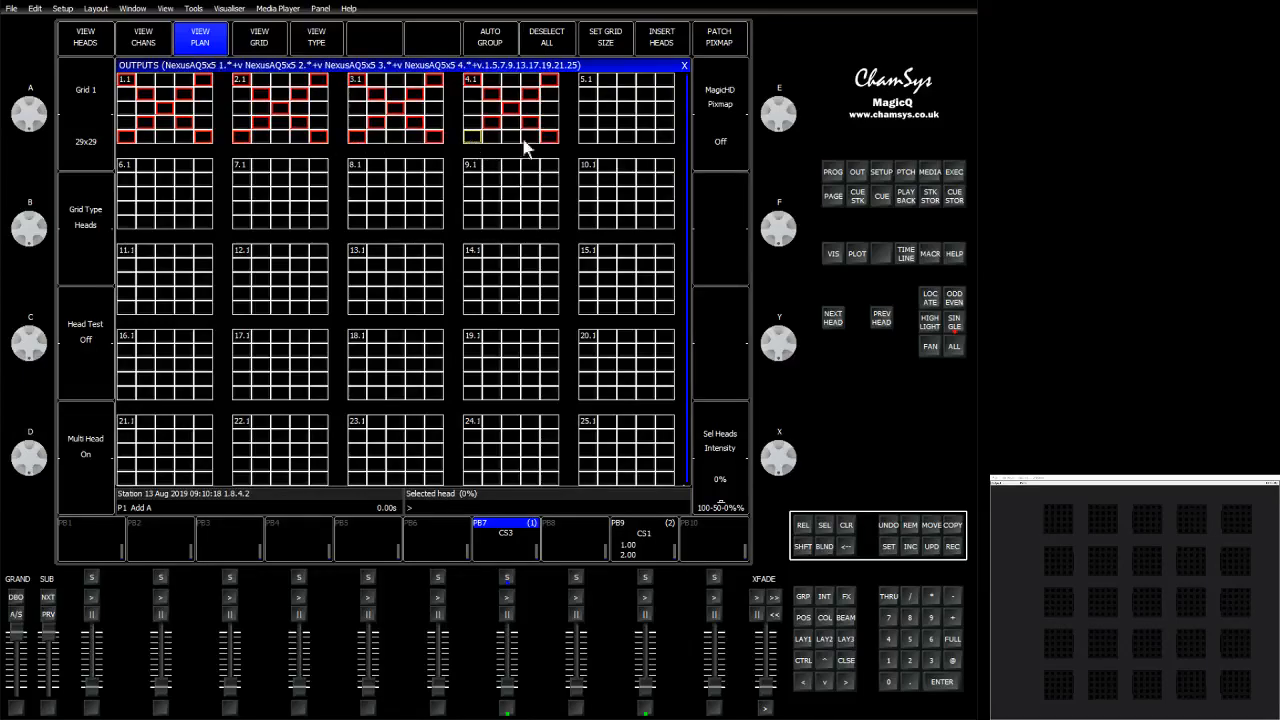
pyautogui.click(588, 137)
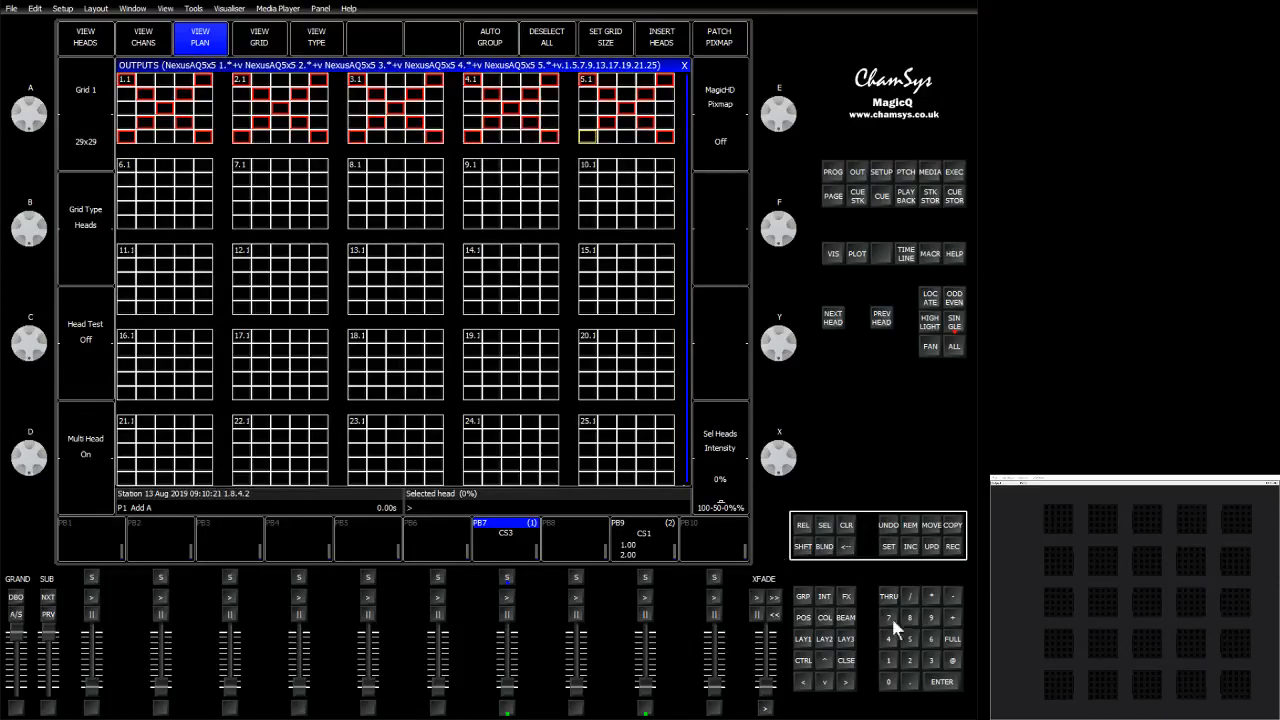
pyautogui.click(946, 640)
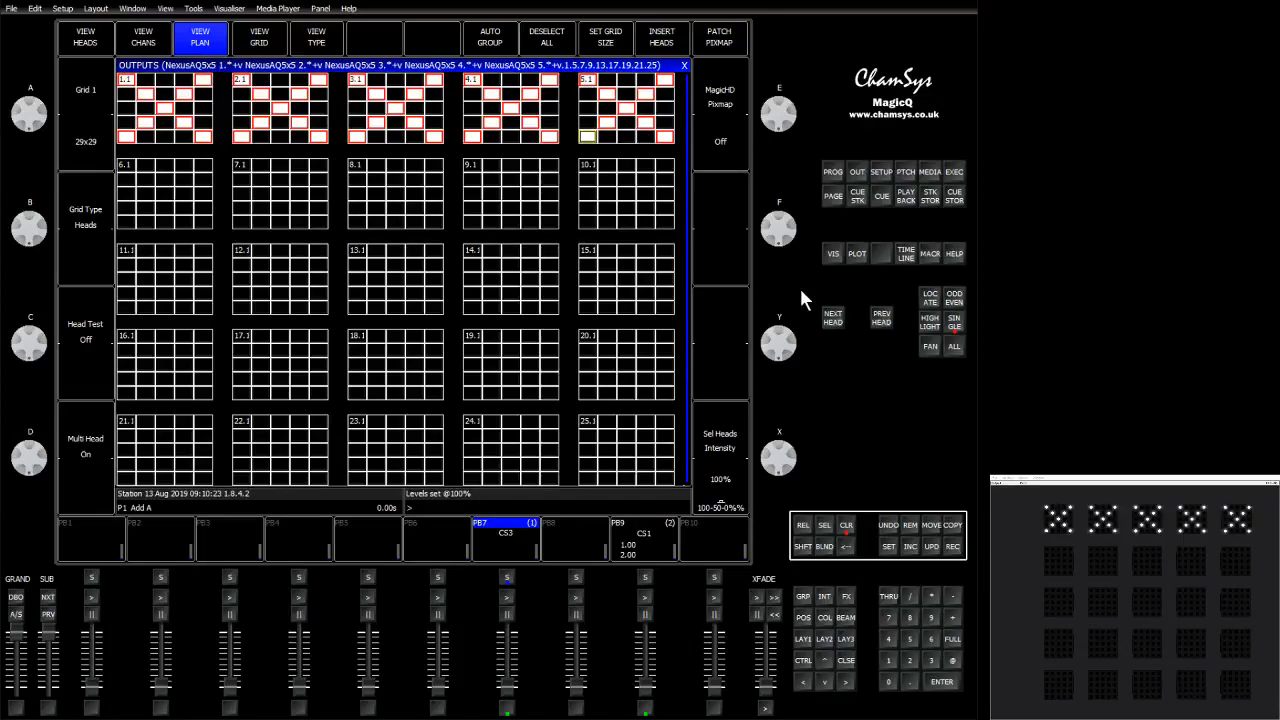
# Record the element selection as a new group and clear the programmer.
pyautogui.press('shift')
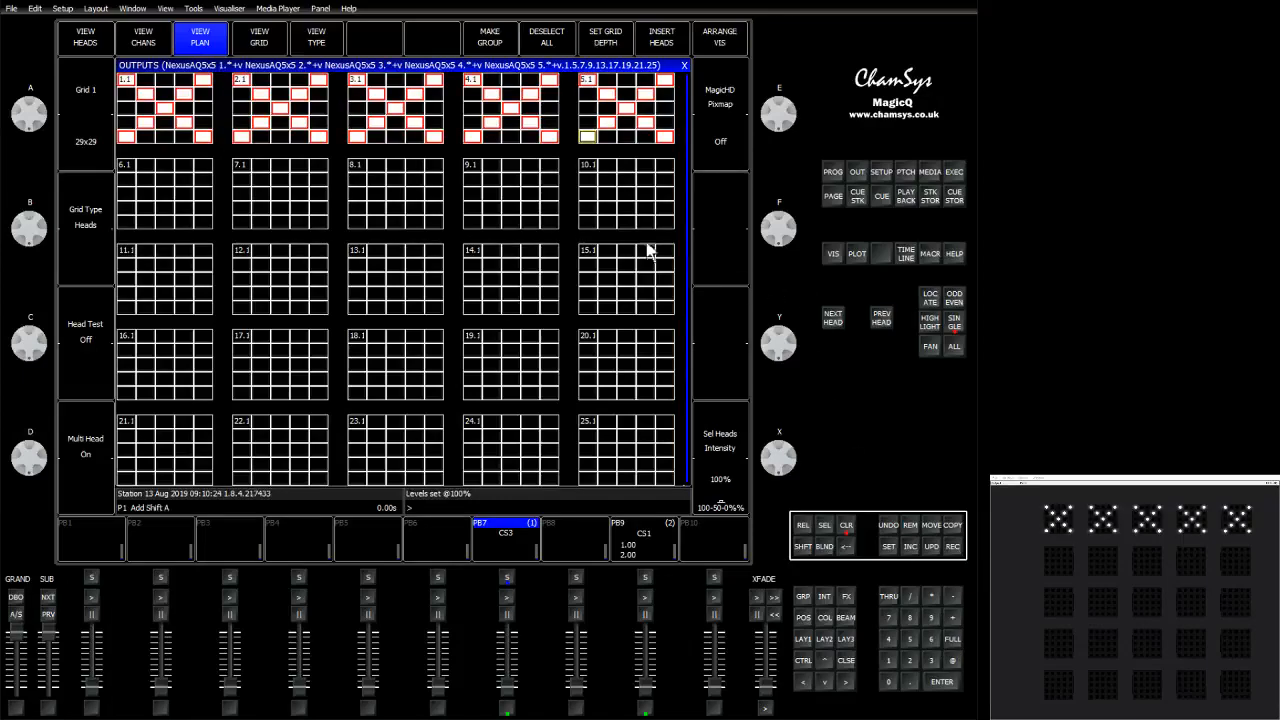
pyautogui.click(496, 41)
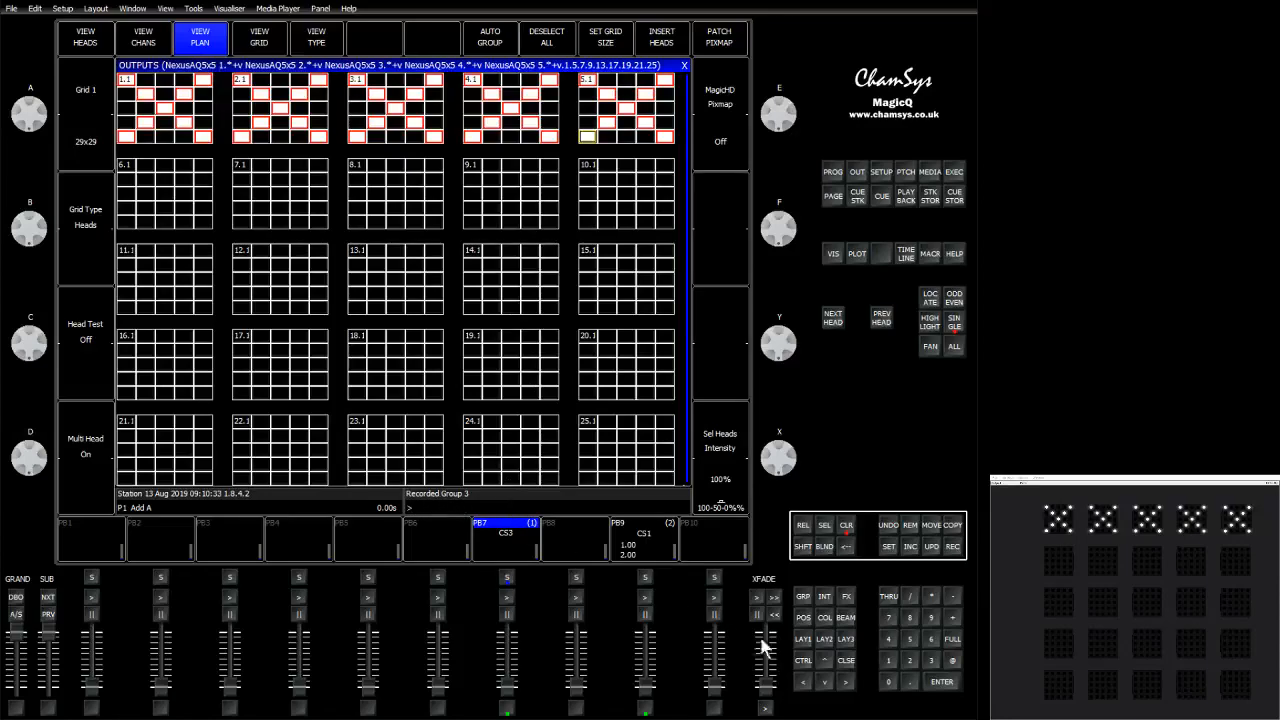
pyautogui.click(848, 527)
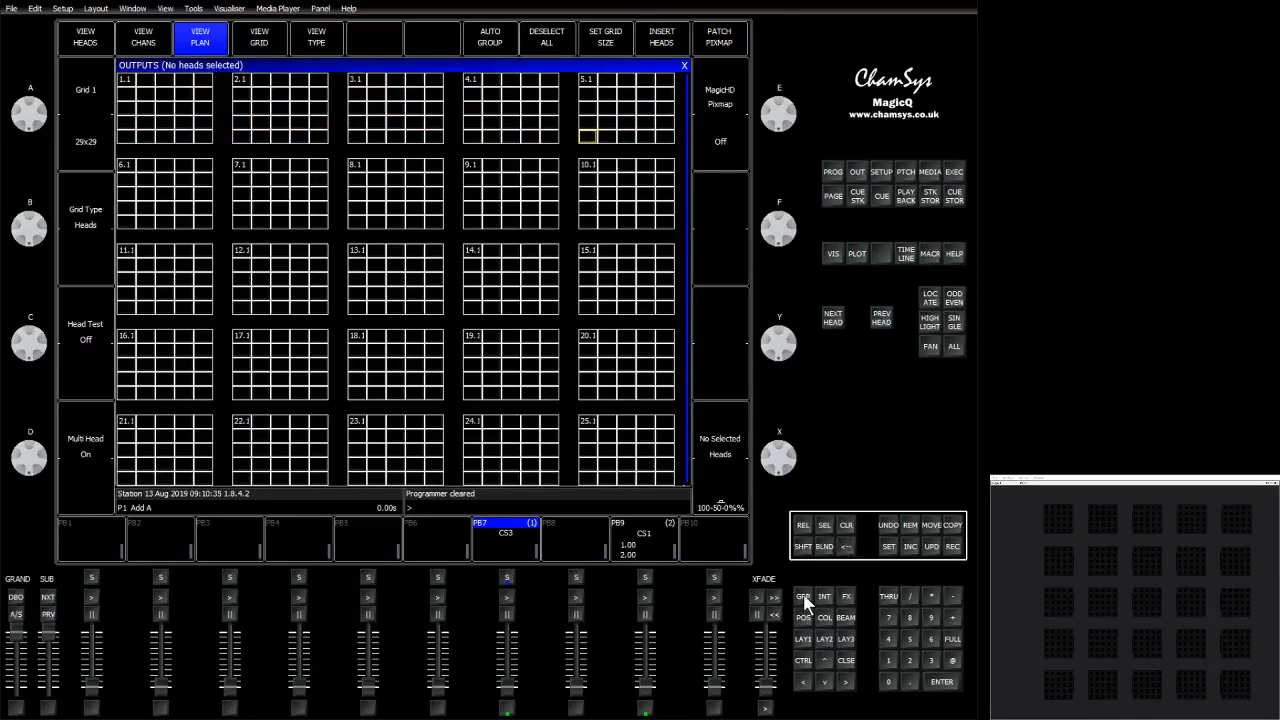
# Select the new H1>5 group and set it to full intensity.
pyautogui.click(804, 598)
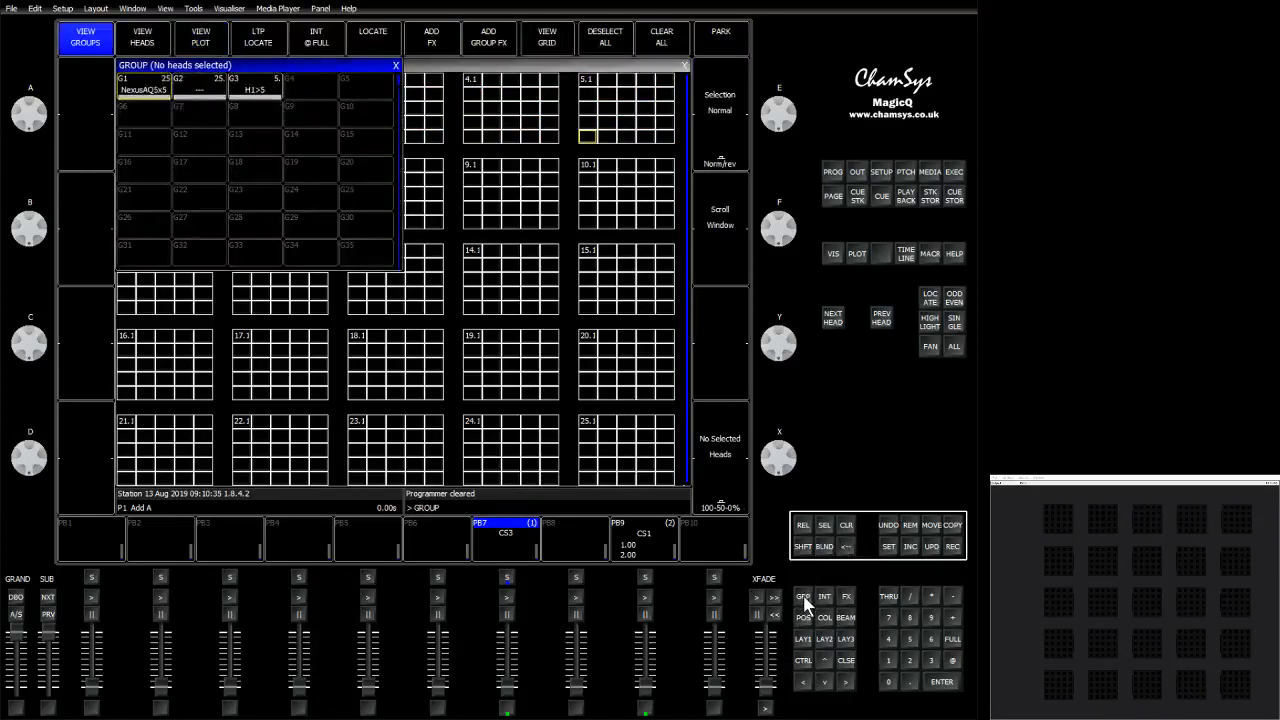
pyautogui.click(262, 95)
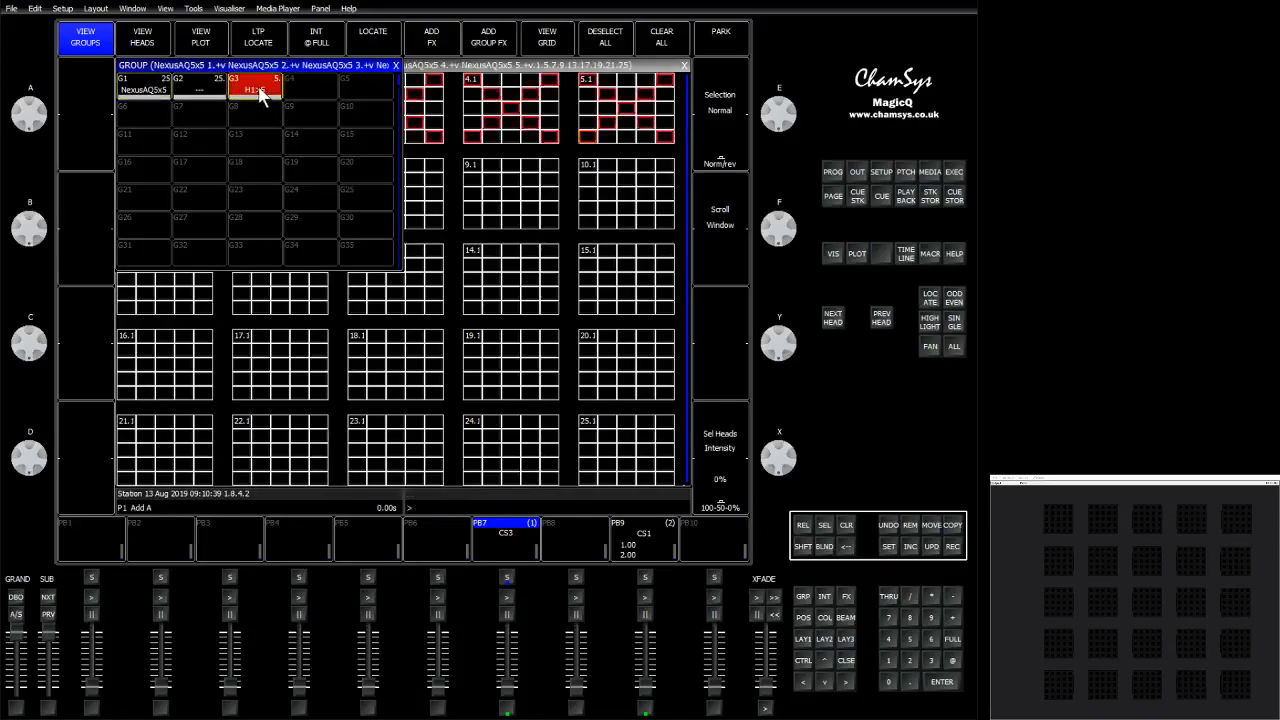
pyautogui.click(952, 639)
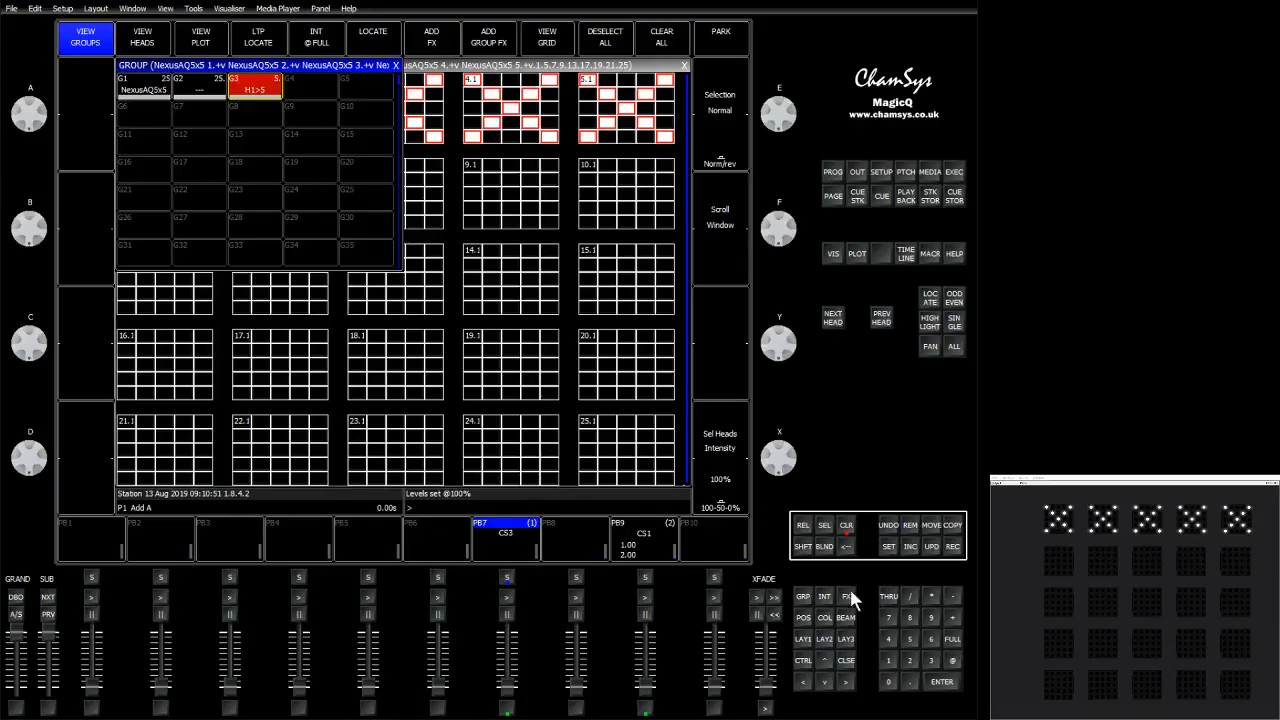
# Select a heart-shaped pattern of elements on head 6.
pyautogui.click(512, 66)
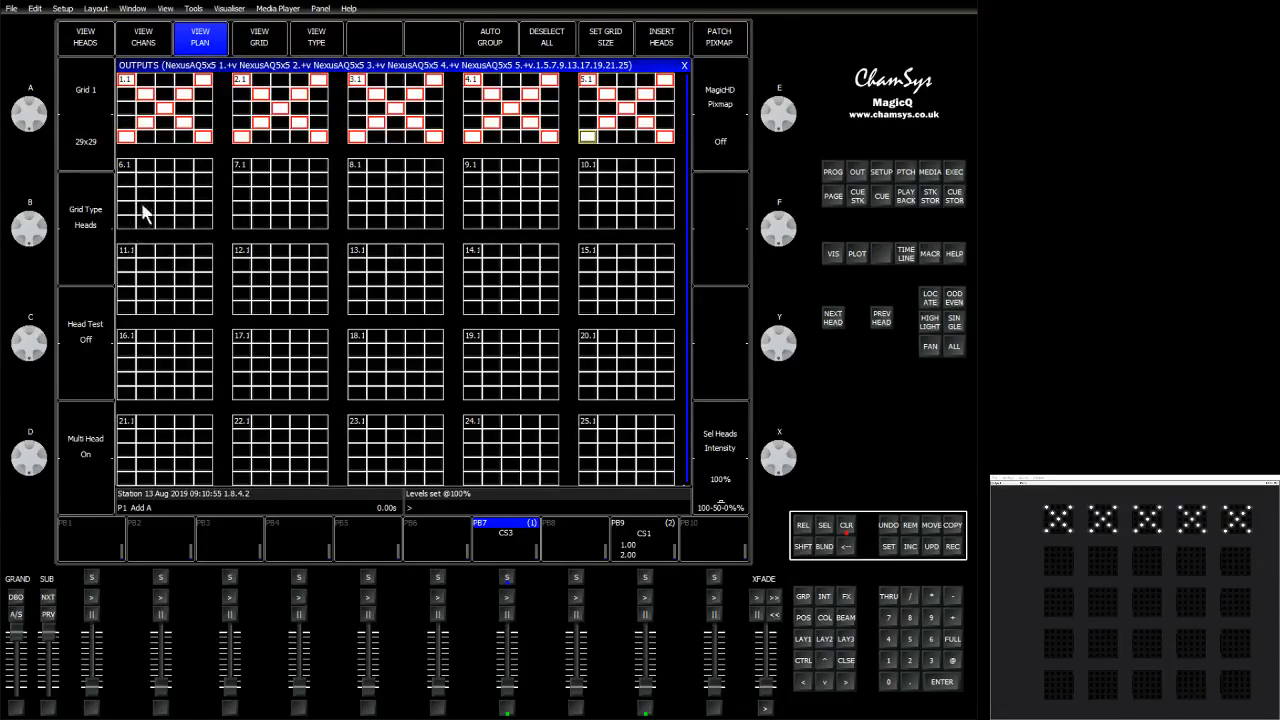
pyautogui.click(162, 181)
pyautogui.click(145, 166)
pyautogui.click(128, 180)
pyautogui.click(127, 194)
pyautogui.click(145, 208)
pyautogui.click(160, 220)
pyautogui.click(186, 208)
pyautogui.click(200, 196)
pyautogui.click(204, 181)
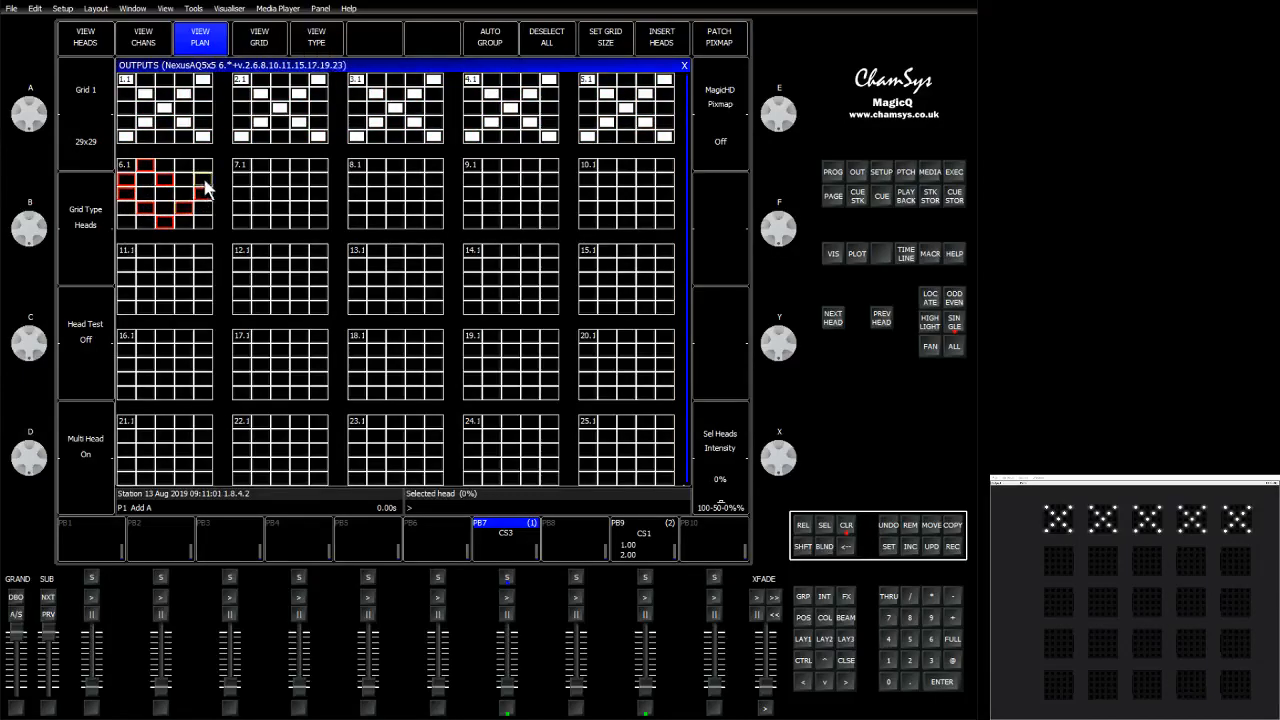
pyautogui.click(186, 166)
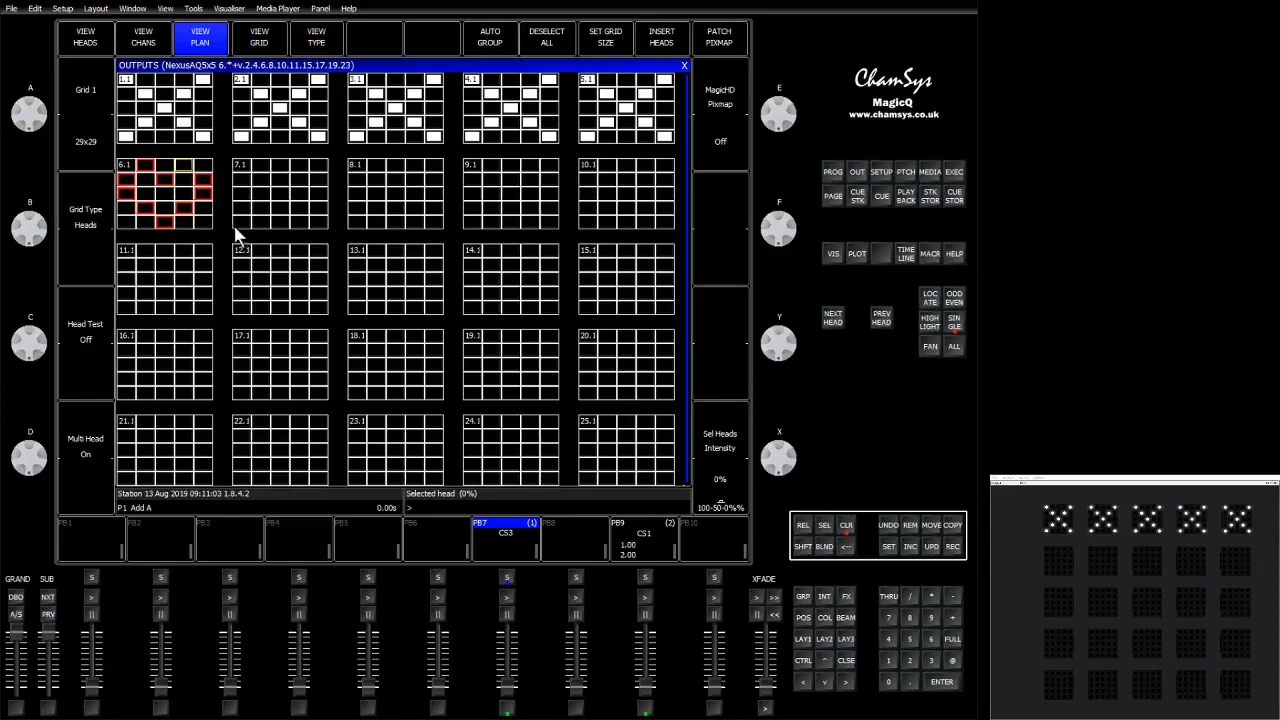
# Copy the heart selection to heads 7 to 10 and set the selected elements to full.
pyautogui.click(278, 220)
pyautogui.click(390, 224)
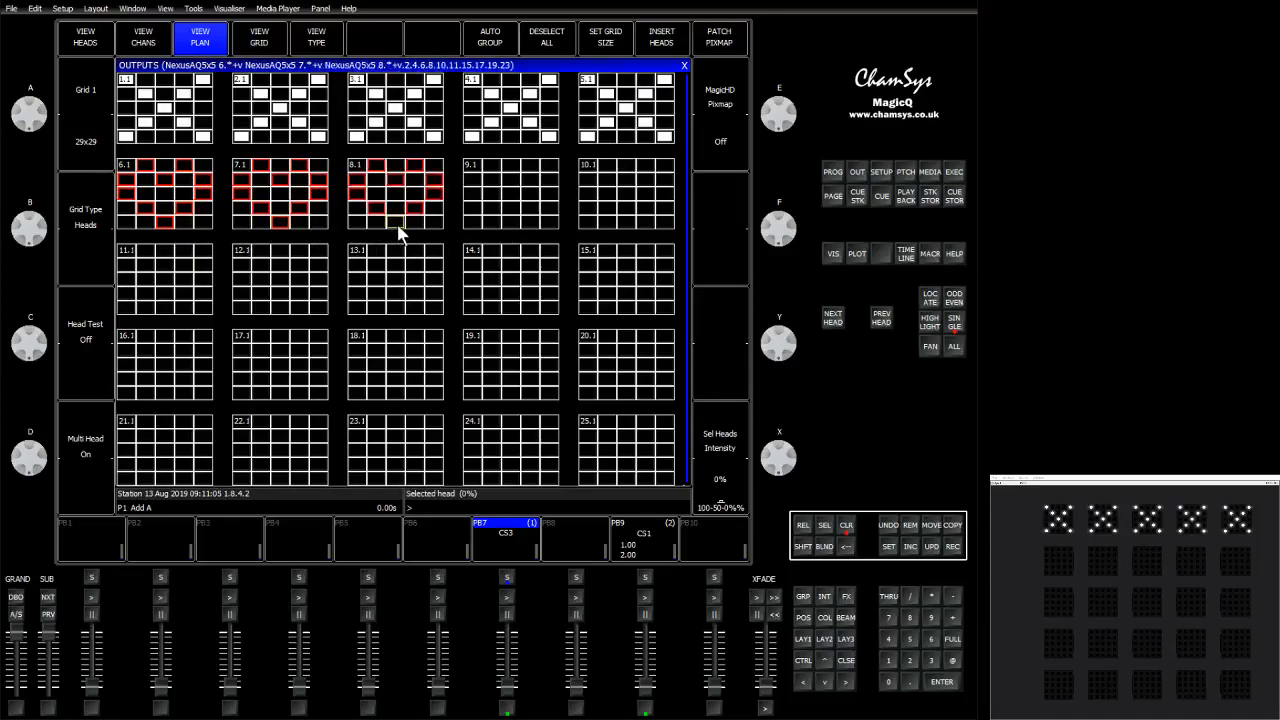
pyautogui.click(511, 222)
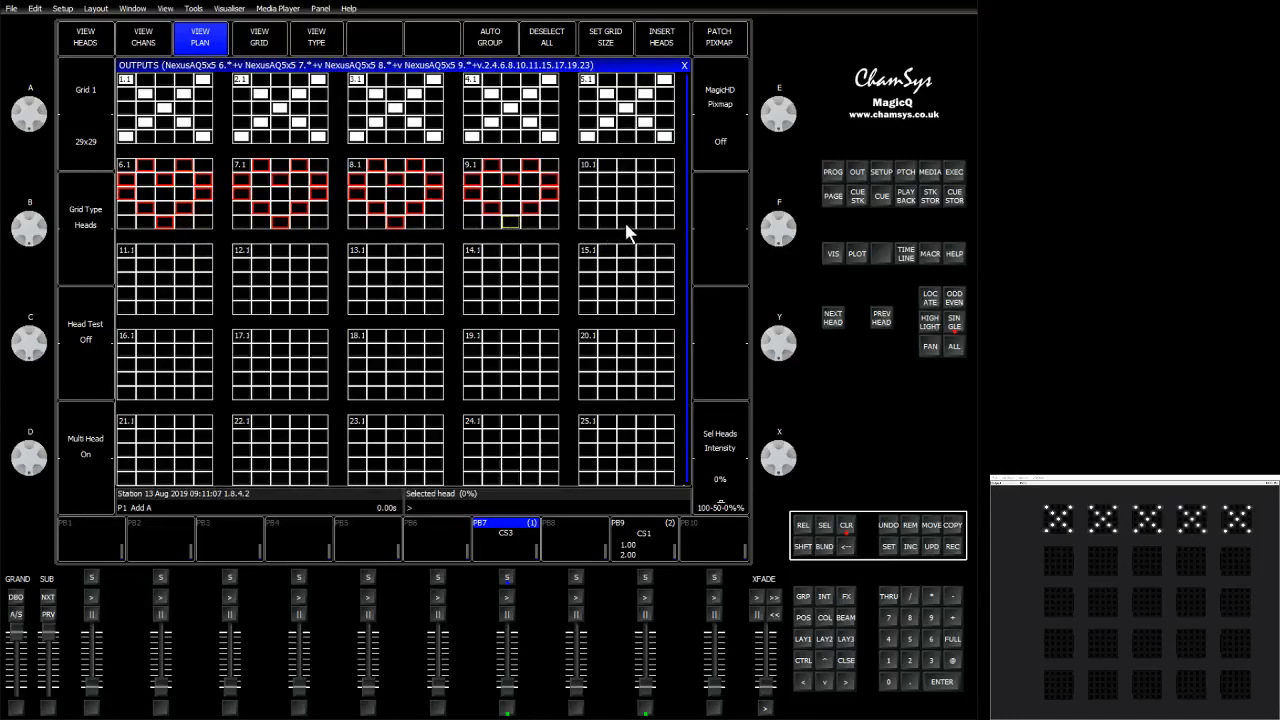
pyautogui.click(625, 222)
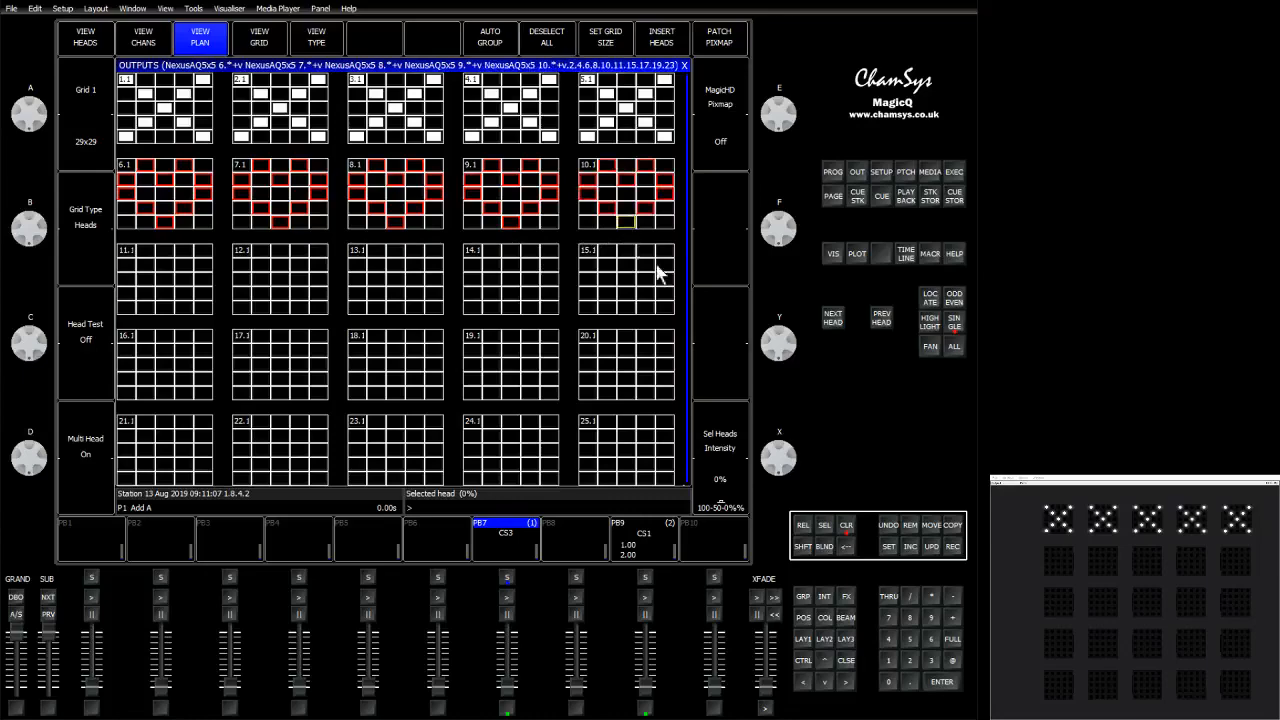
pyautogui.click(952, 640)
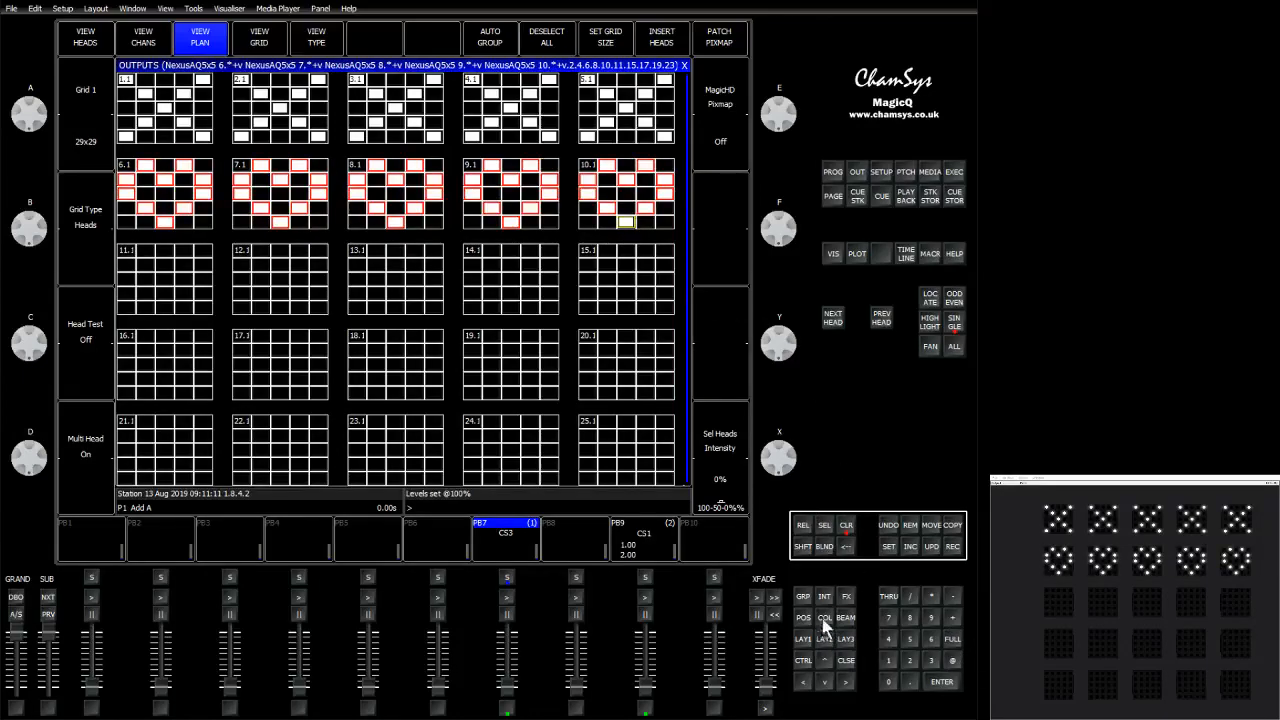
# Record the heart element selection as a new group.
pyautogui.keyDown('shift'); pyautogui.click(482, 40); pyautogui.keyUp('shift')
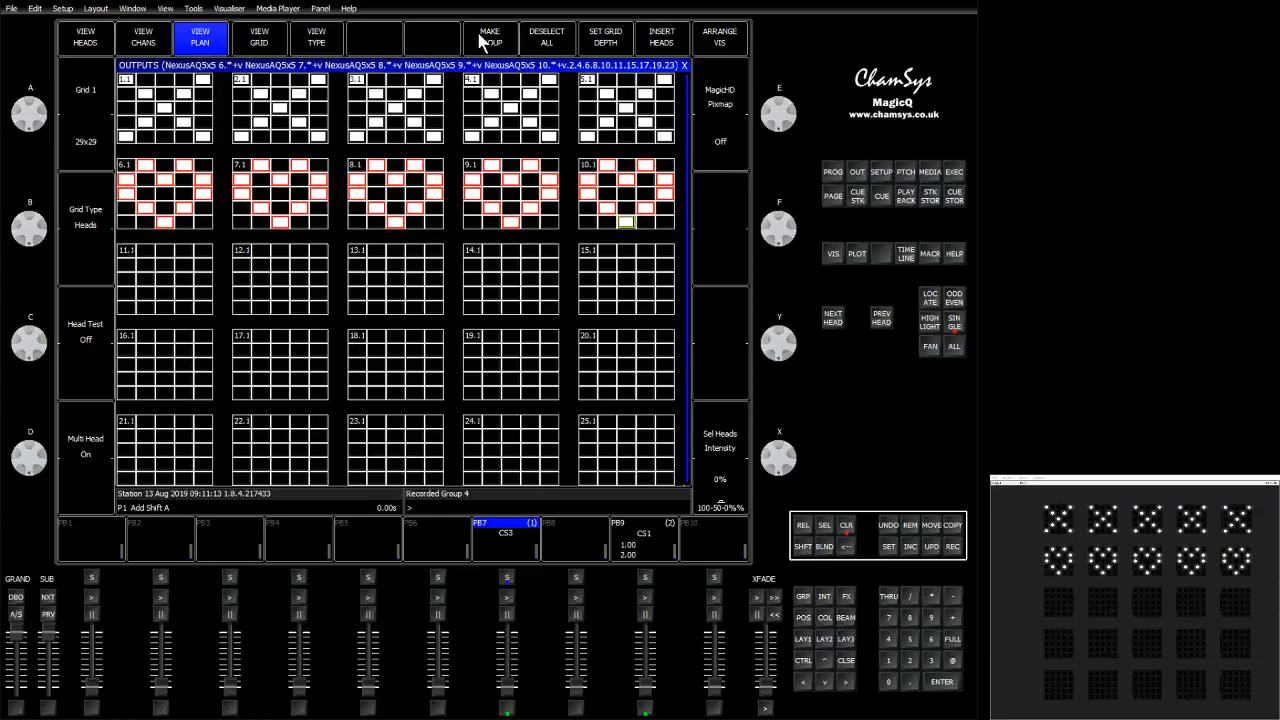
pyautogui.click(803, 597)
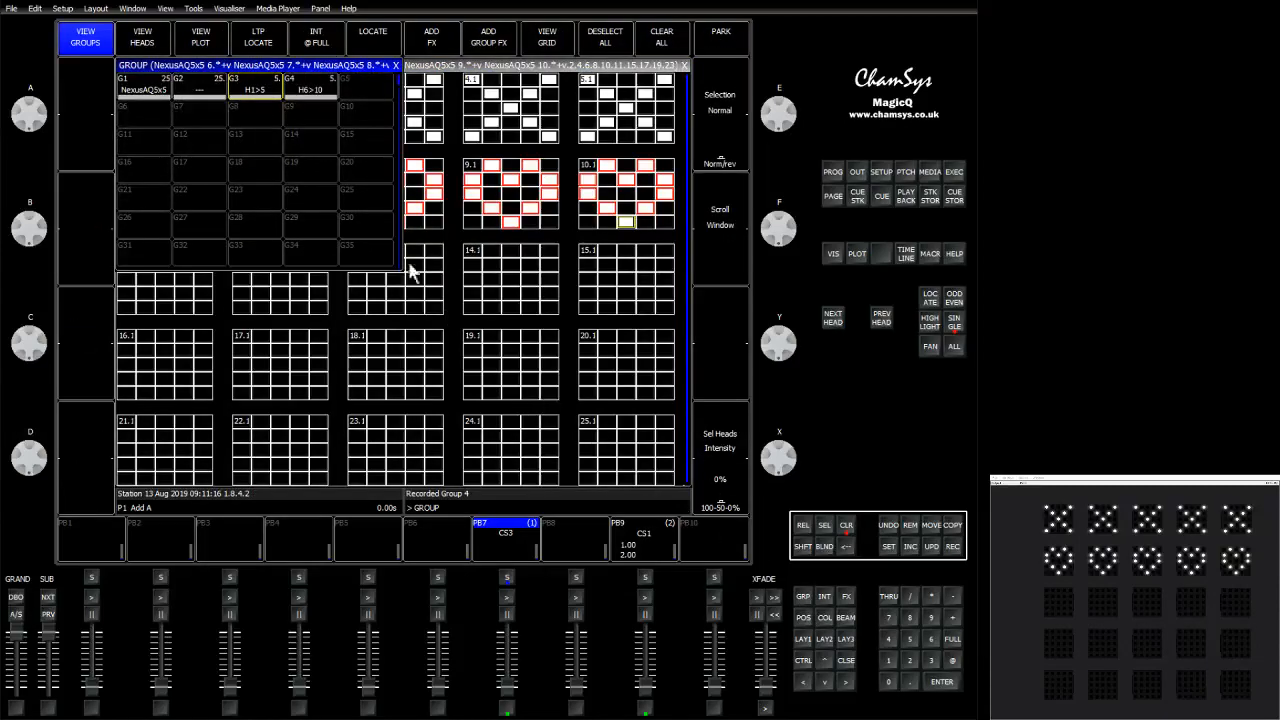
# Select the H1>5 group and apply the Green colour palette.
pyautogui.click(258, 90)
pyautogui.click(826, 618)
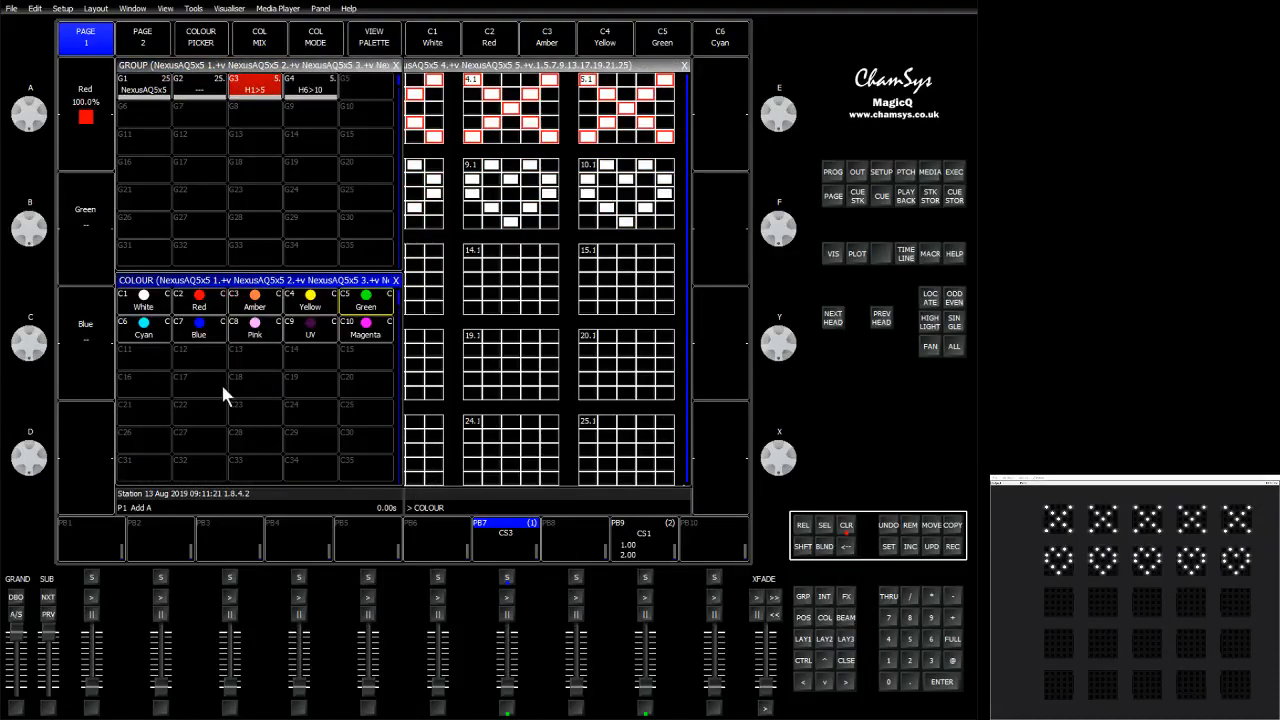
pyautogui.click(360, 300)
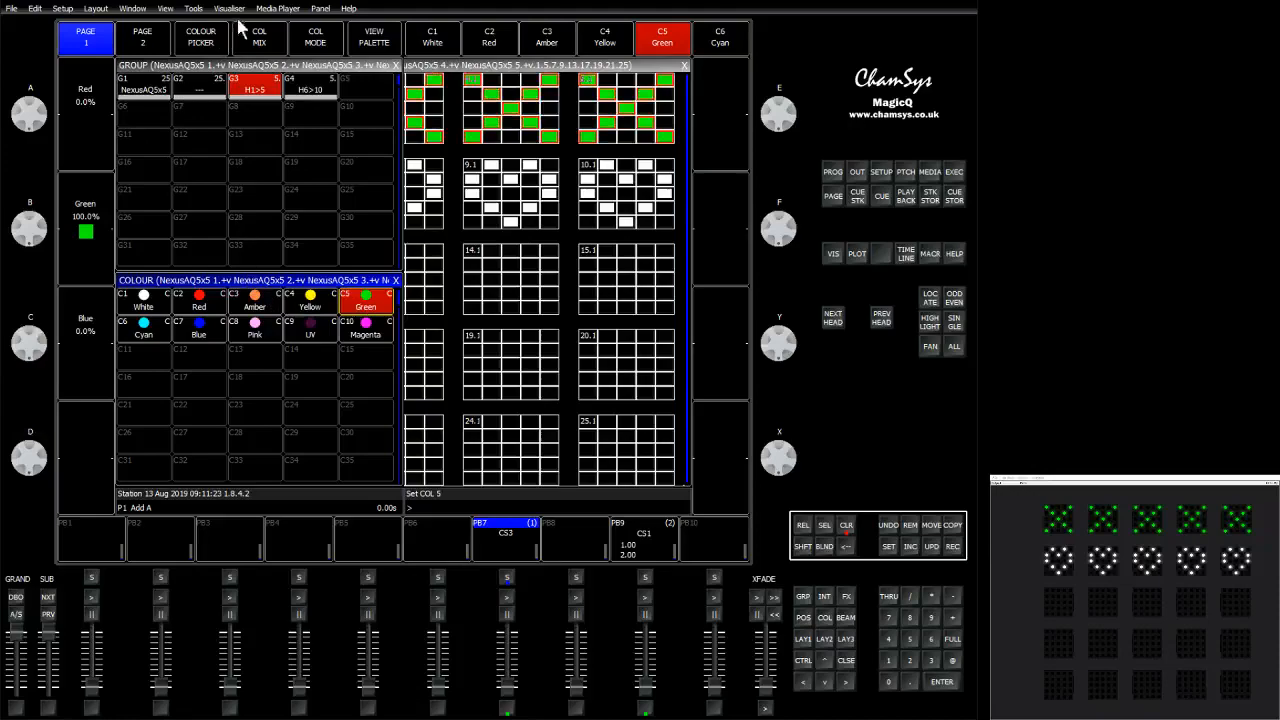
# Select the H6>10 group and apply the Magenta colour palette.
pyautogui.click(308, 90)
pyautogui.click(360, 333)
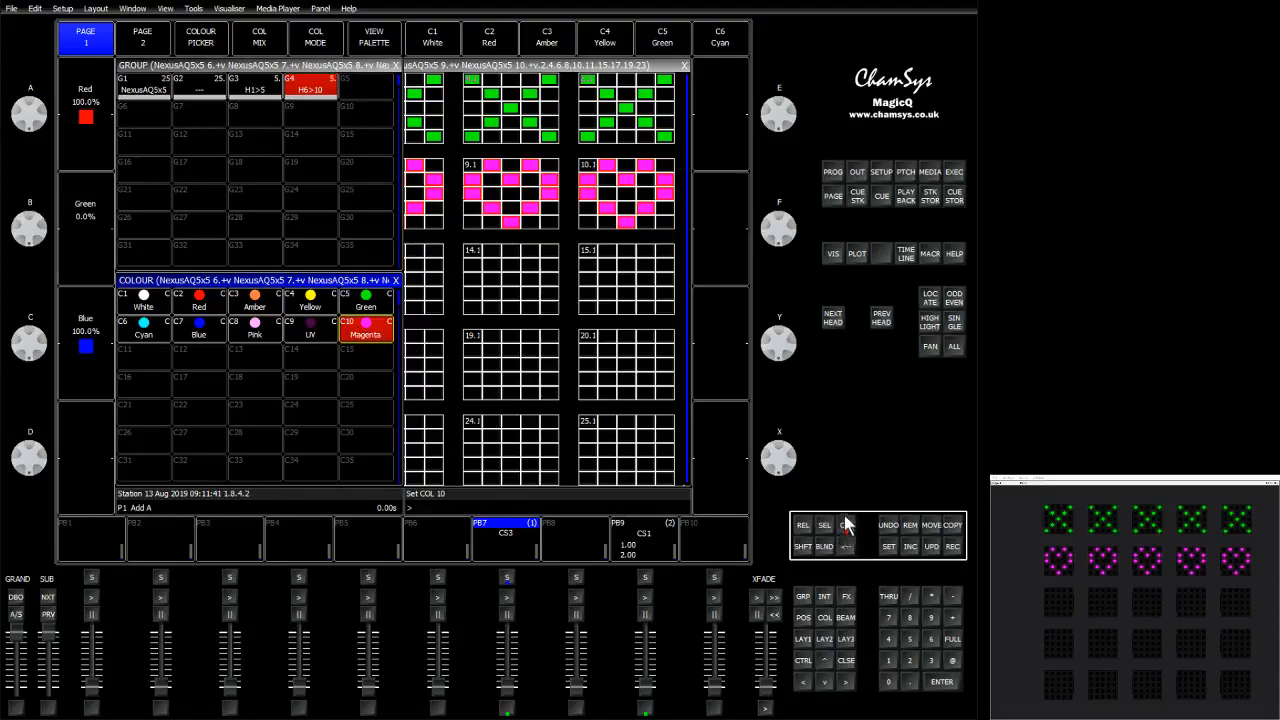
# Record the look onto playback 9 and clear the programmer.
pyautogui.click(953, 546)
pyautogui.click(654, 537)
pyautogui.click(846, 525)
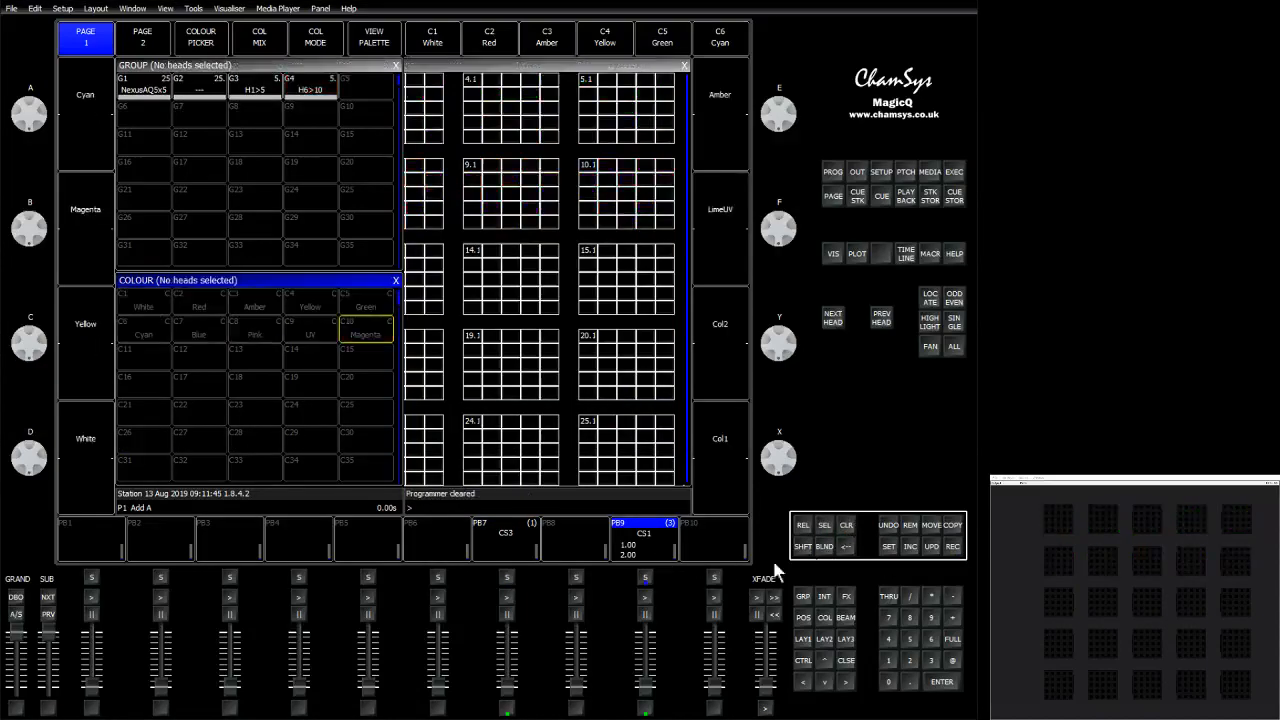
# Bring up playback 9 and step through its recorded cues.
pyautogui.click(647, 682)
pyautogui.moveTo(647, 682); pyautogui.dragTo(647, 630)
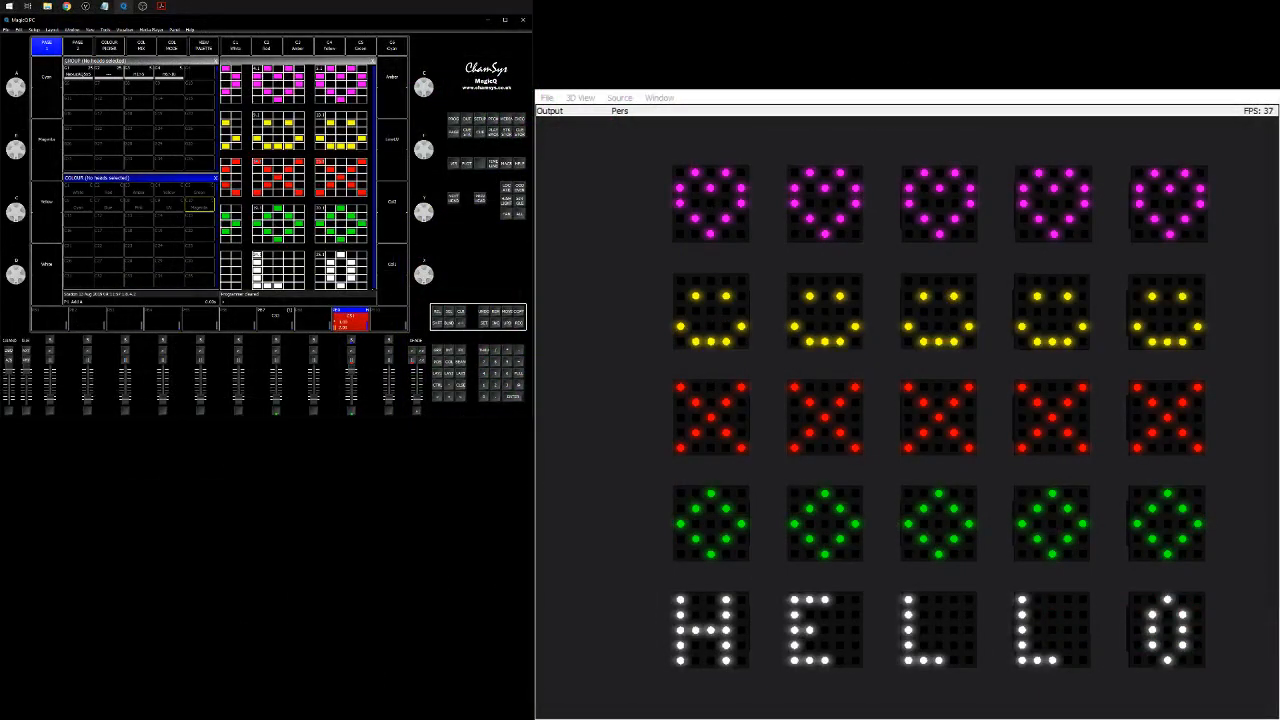
pyautogui.click(351, 356)
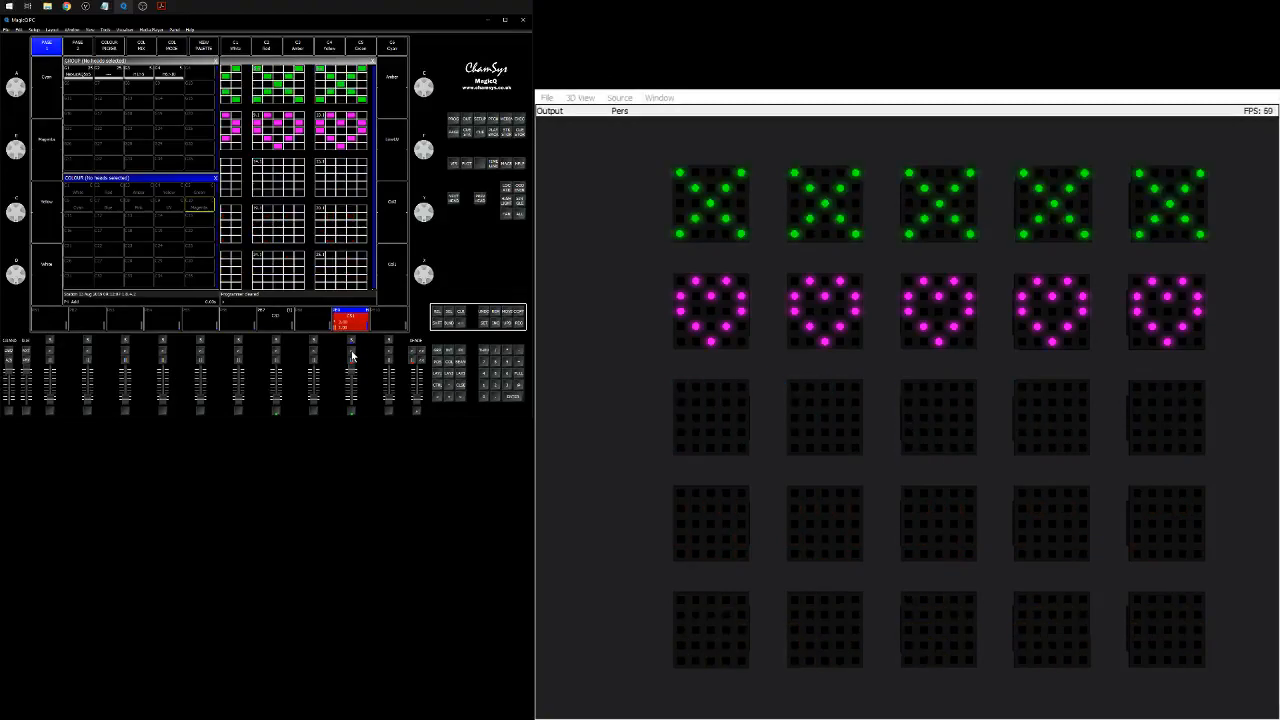
pyautogui.click(353, 329)
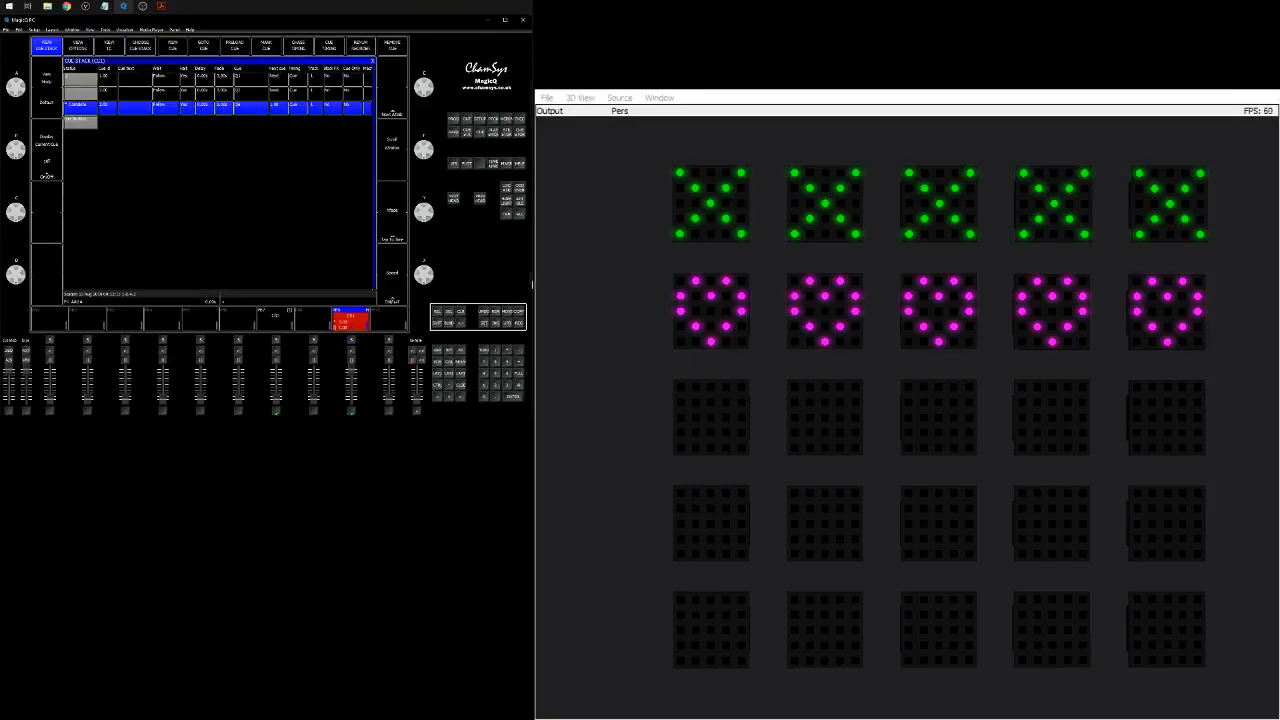
pyautogui.click(461, 385)
pyautogui.click(350, 354)
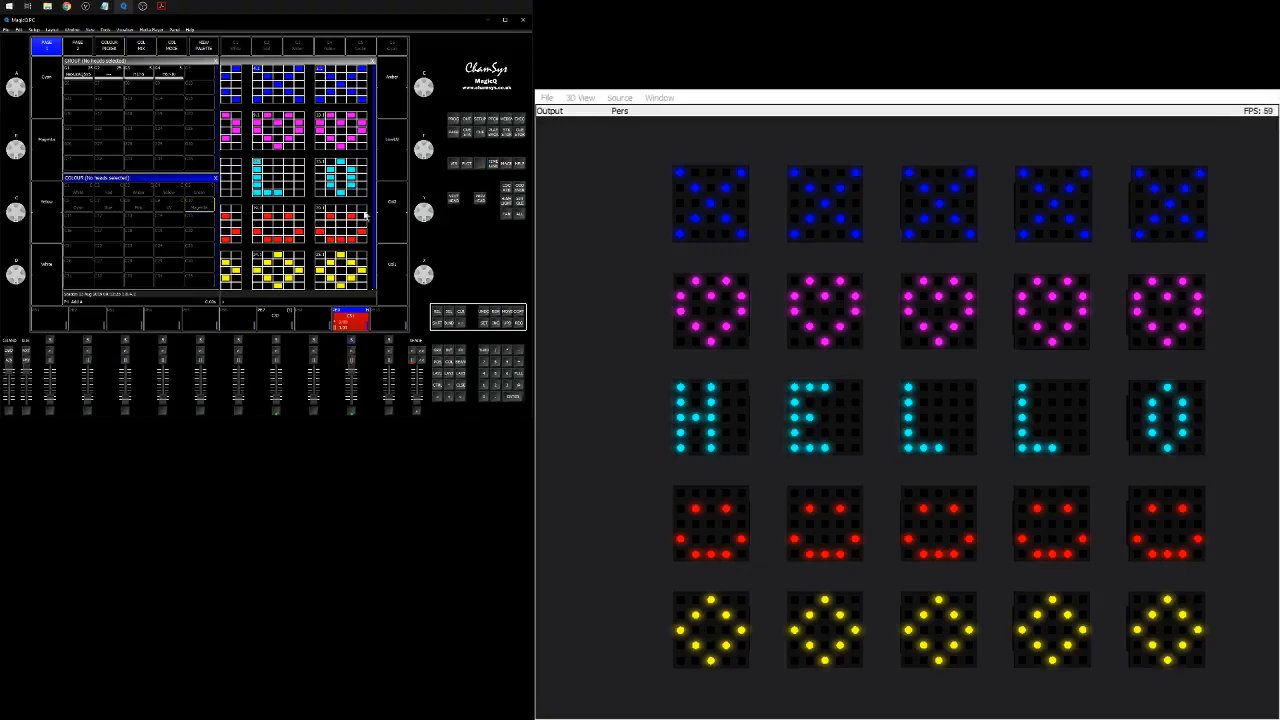
pyautogui.click(461, 313)
pyautogui.click(445, 322)
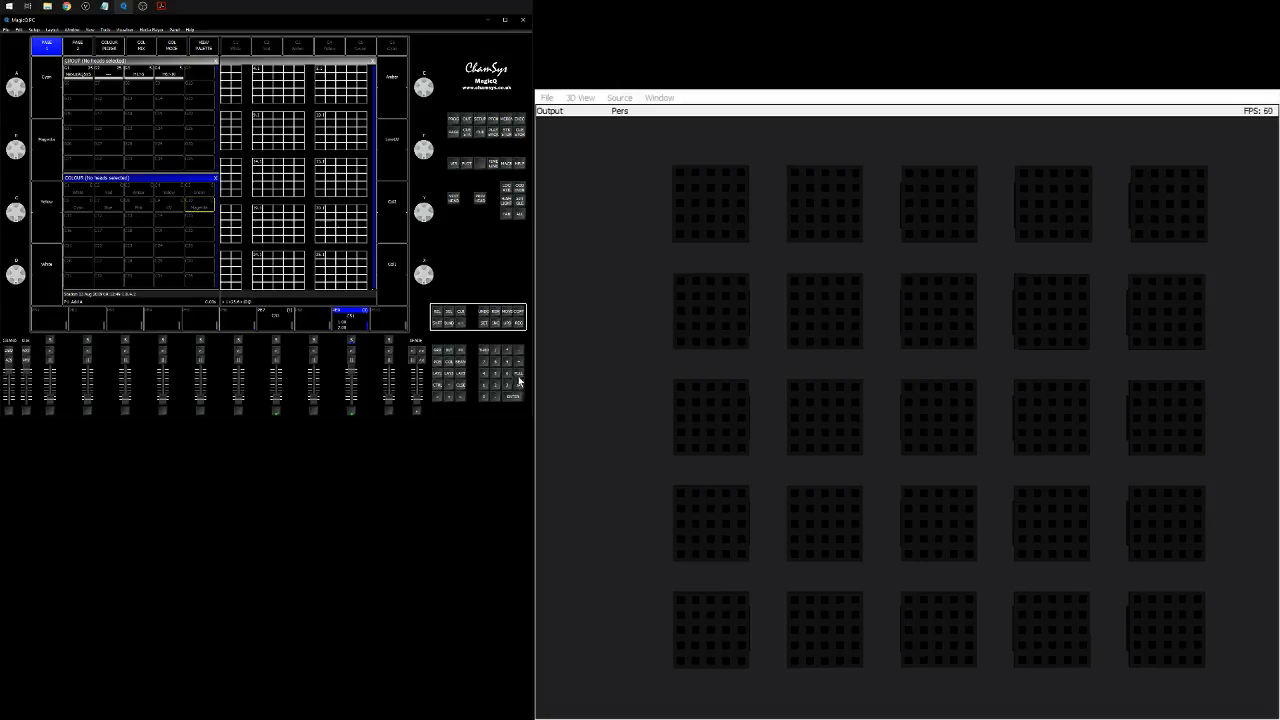
# Set the selected element row on every head to full and colour it Amber.
pyautogui.click(519, 385)
pyautogui.click(518, 373)
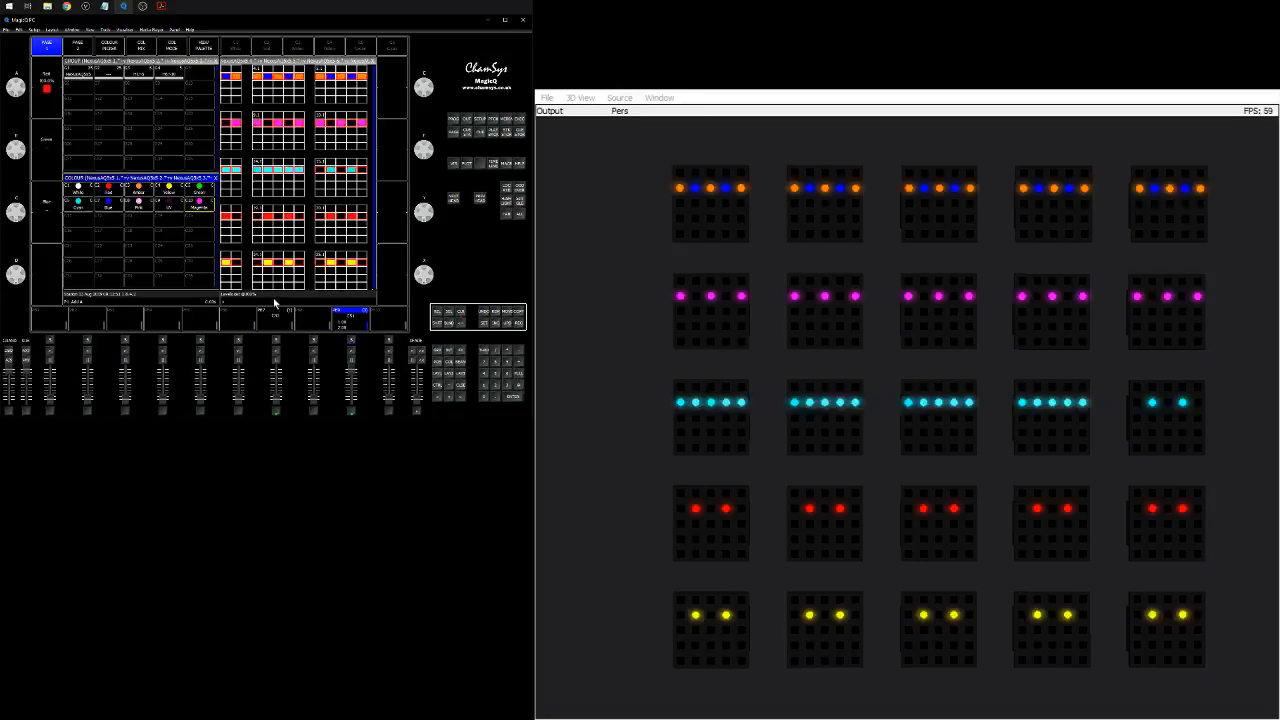
pyautogui.click(137, 192)
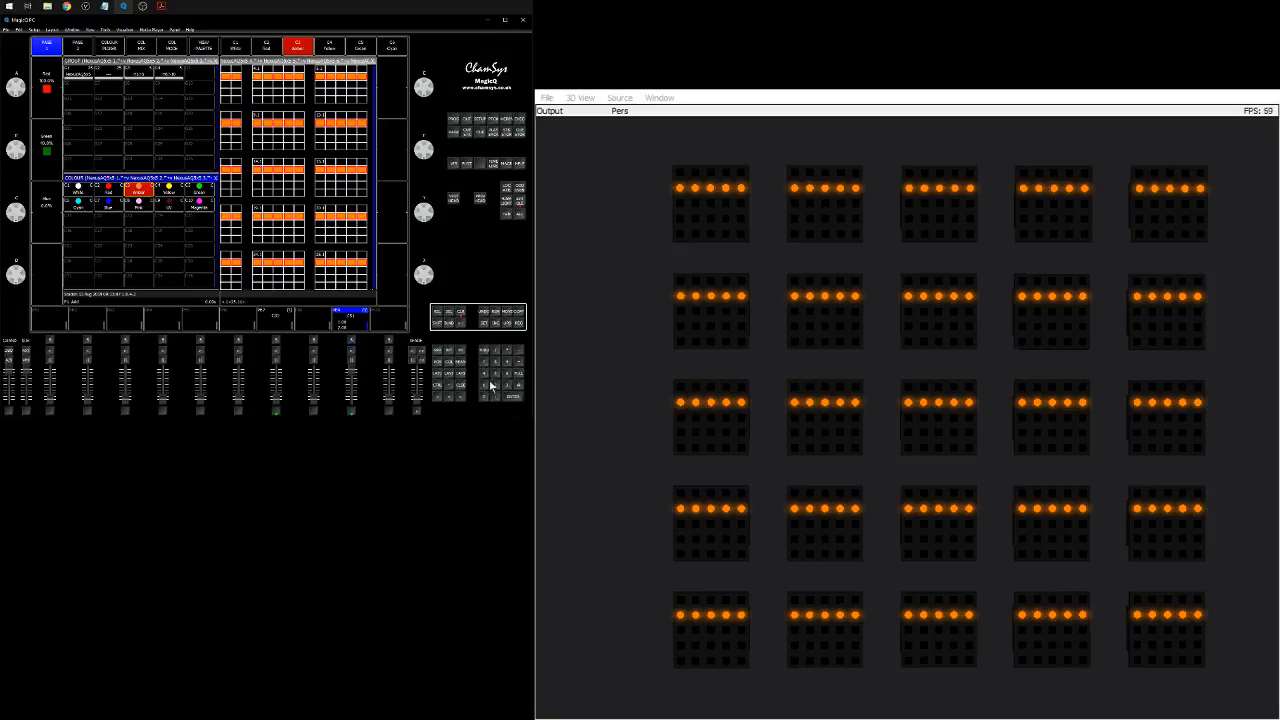
# Move the selection to the next element row and colour it Magenta.
pyautogui.click(514, 390)
pyautogui.click(200, 205)
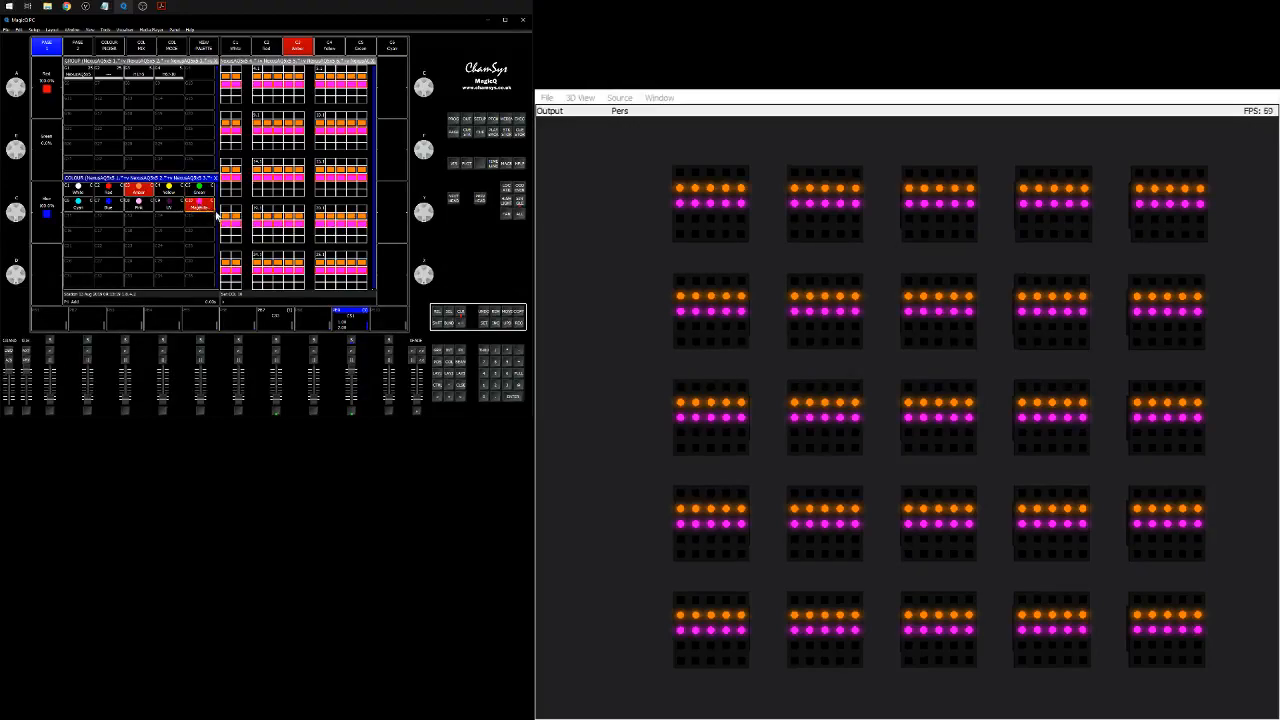
# Move the selection to the top element row, colour it Blue, and clear the programmer.
pyautogui.click(511, 372)
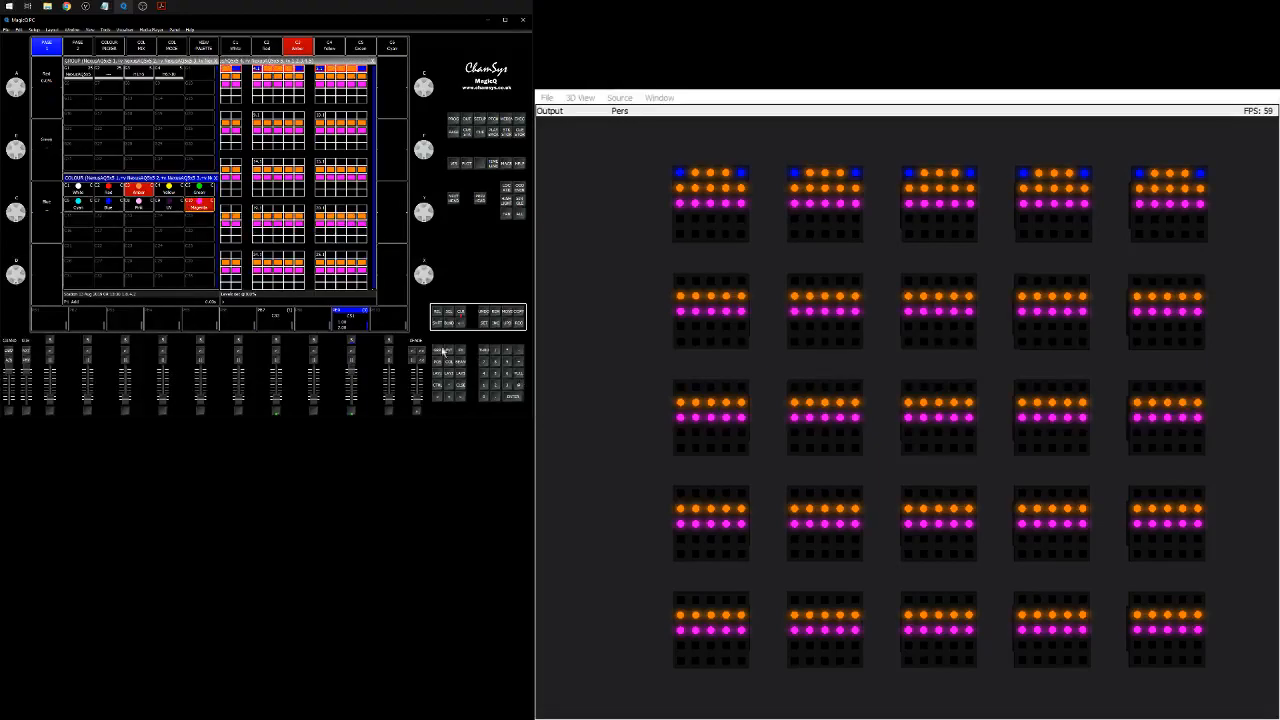
pyautogui.click(107, 203)
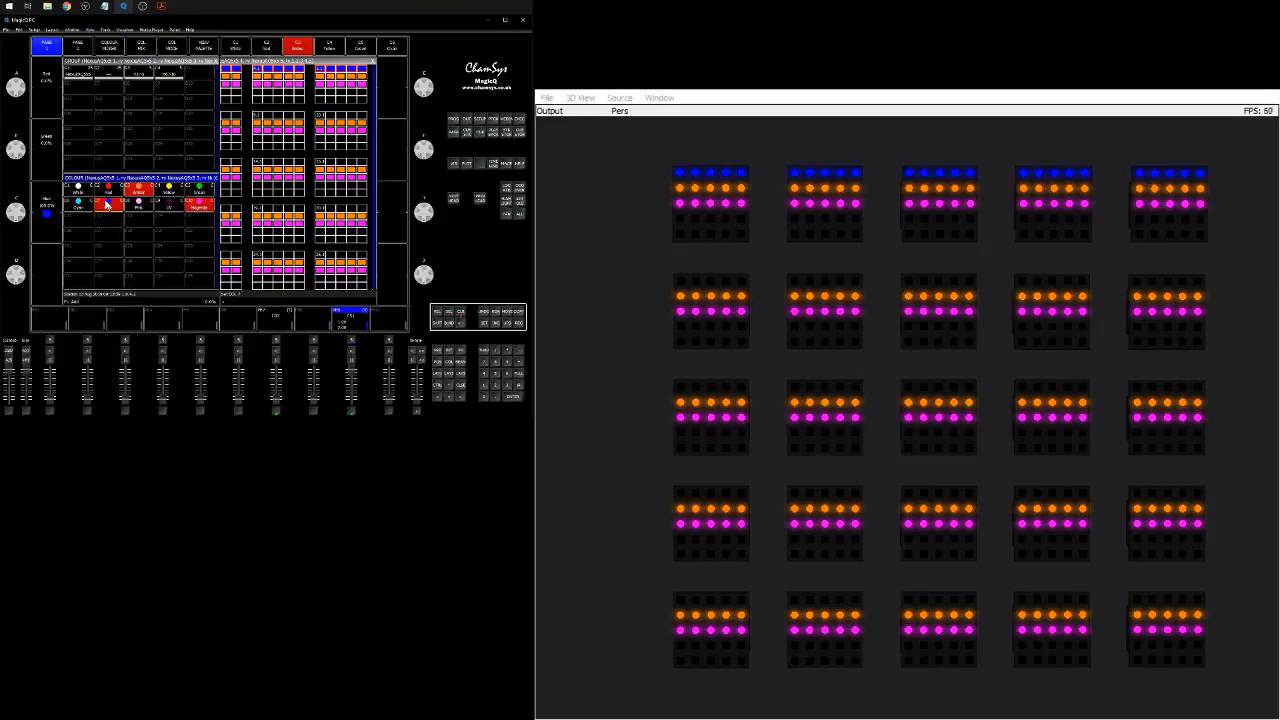
pyautogui.click(461, 315)
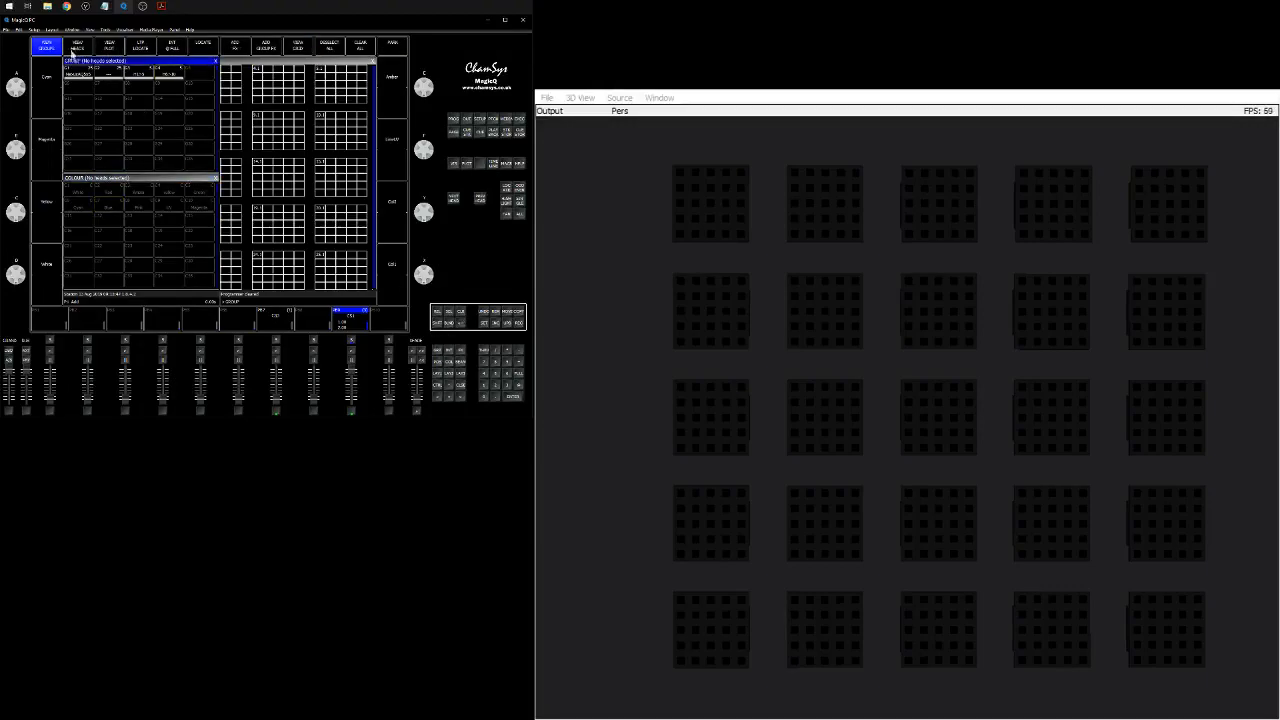
# Select all NexusAQ5x5 heads and add a colour FX spread across their individual elements.
pyautogui.click(82, 73)
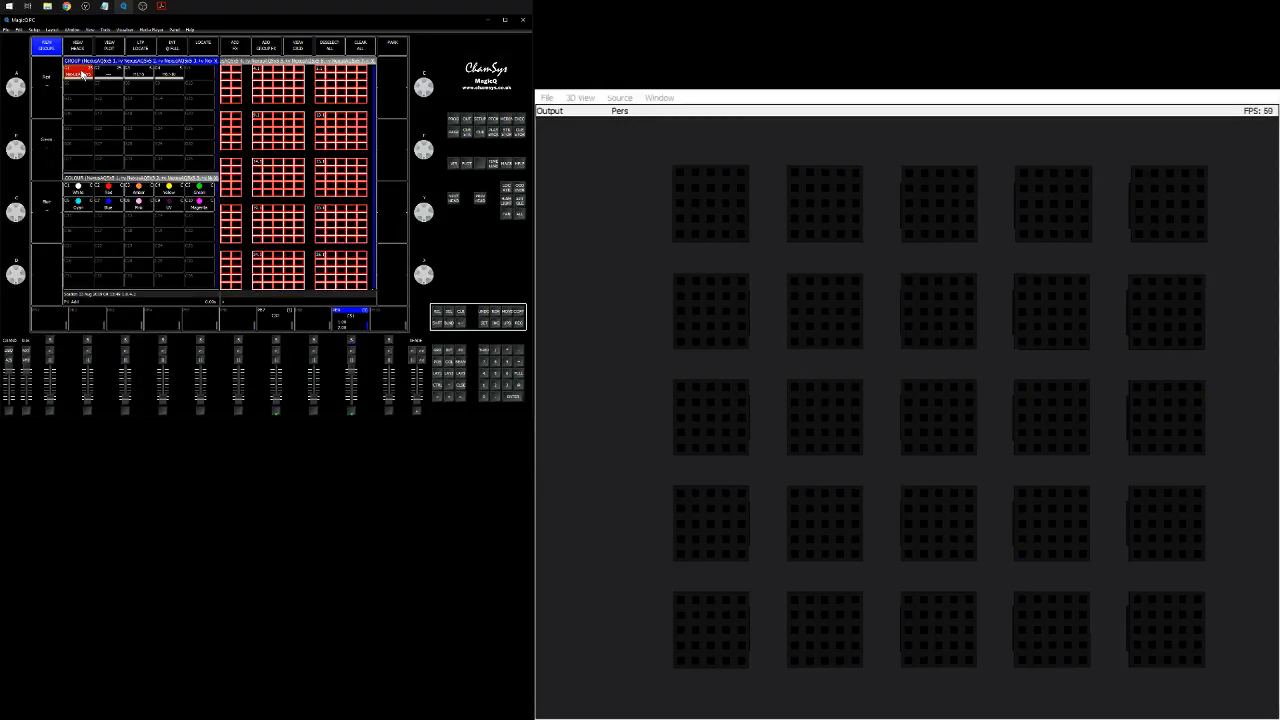
pyautogui.click(233, 50)
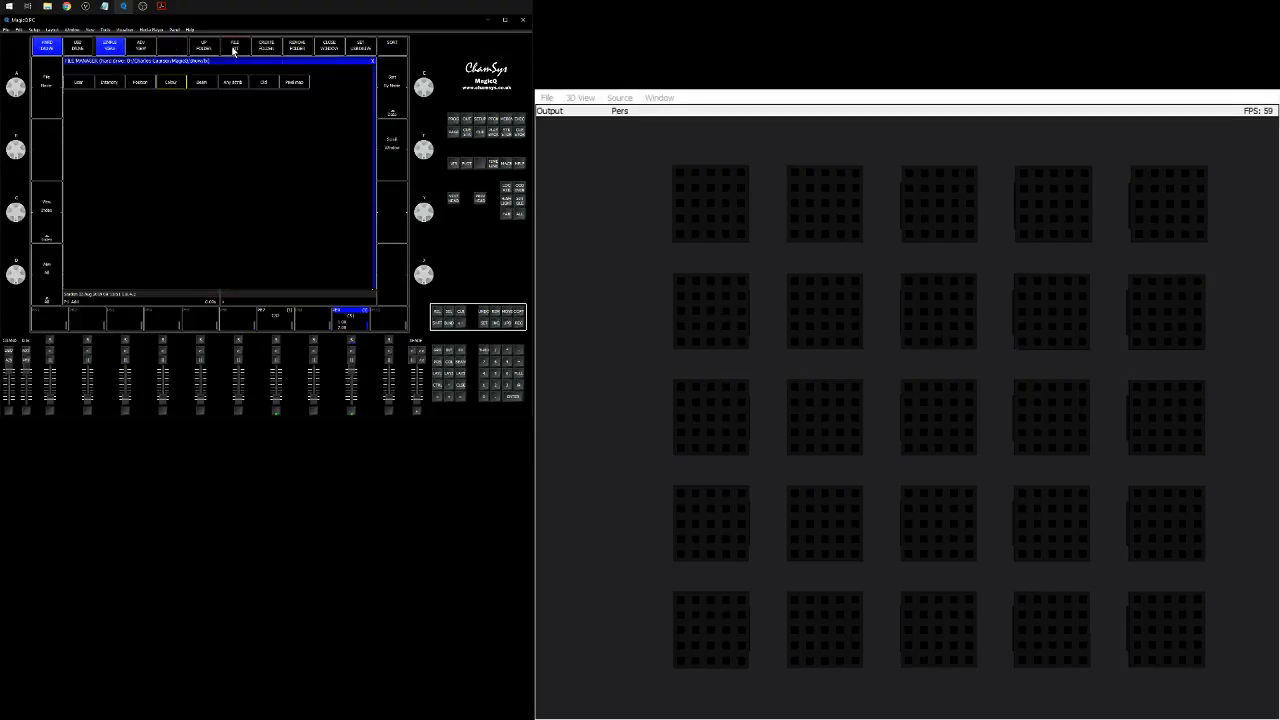
pyautogui.click(171, 83)
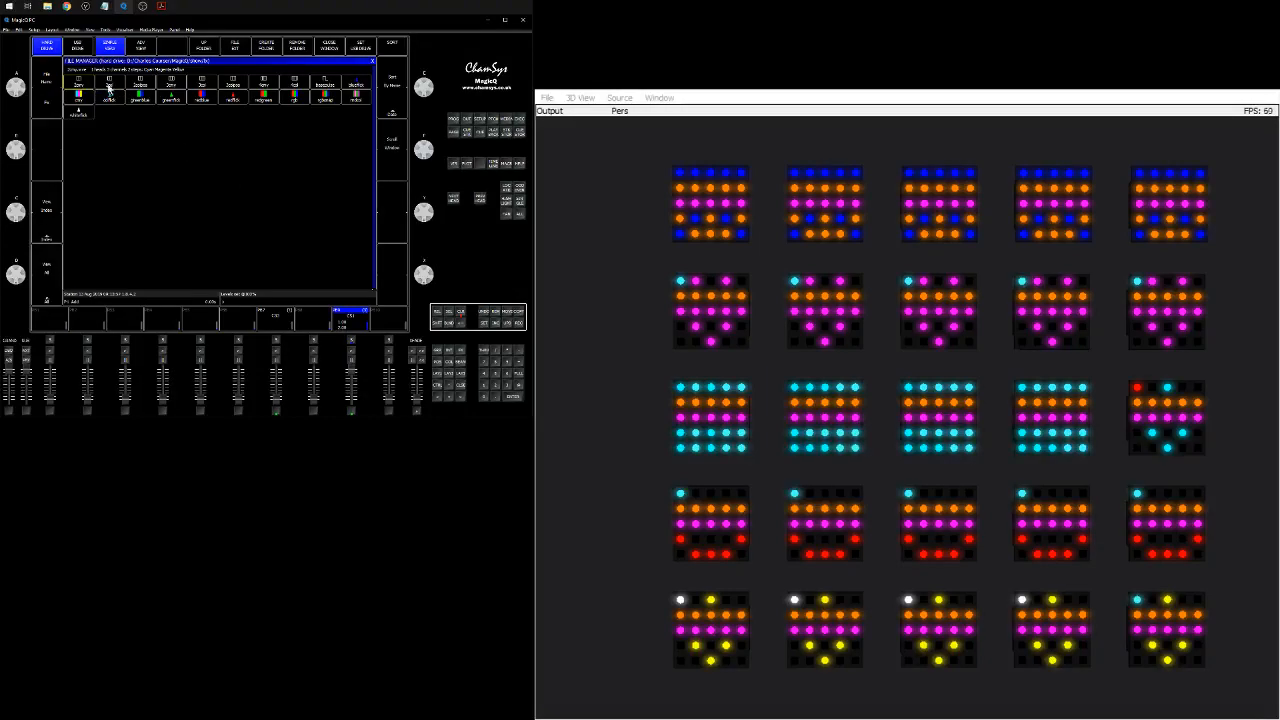
pyautogui.click(173, 87)
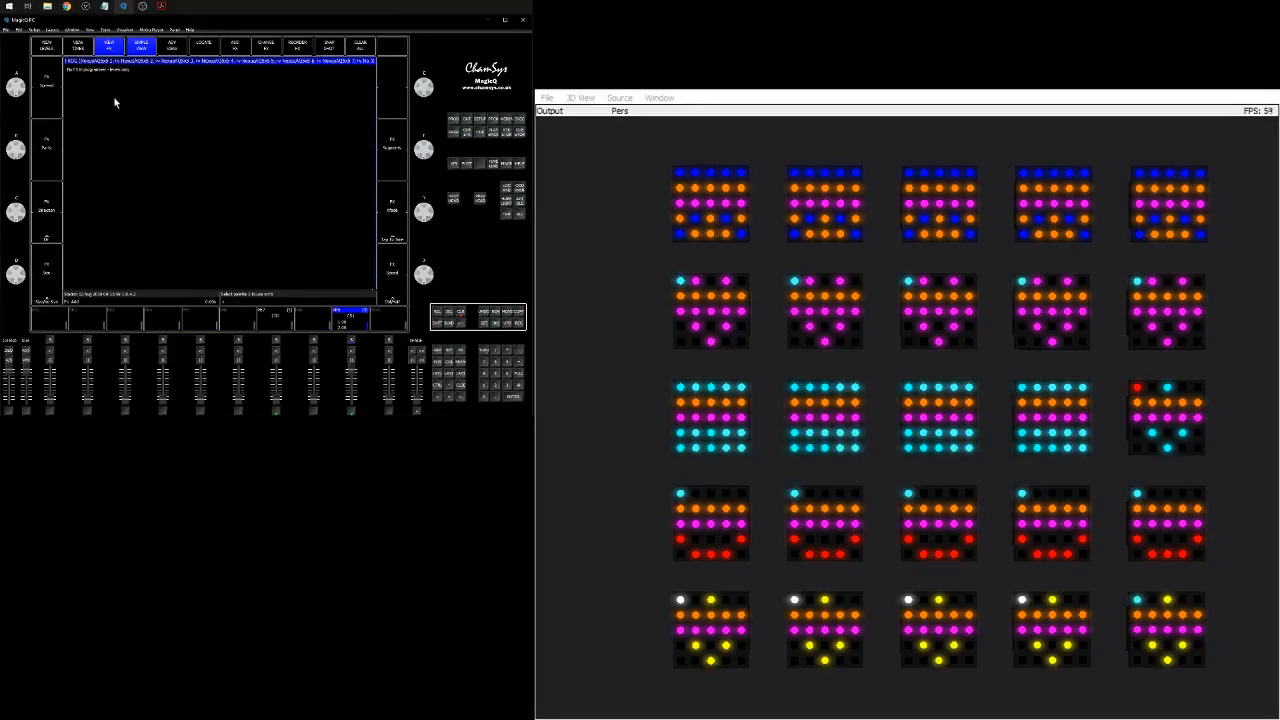
pyautogui.click(263, 94)
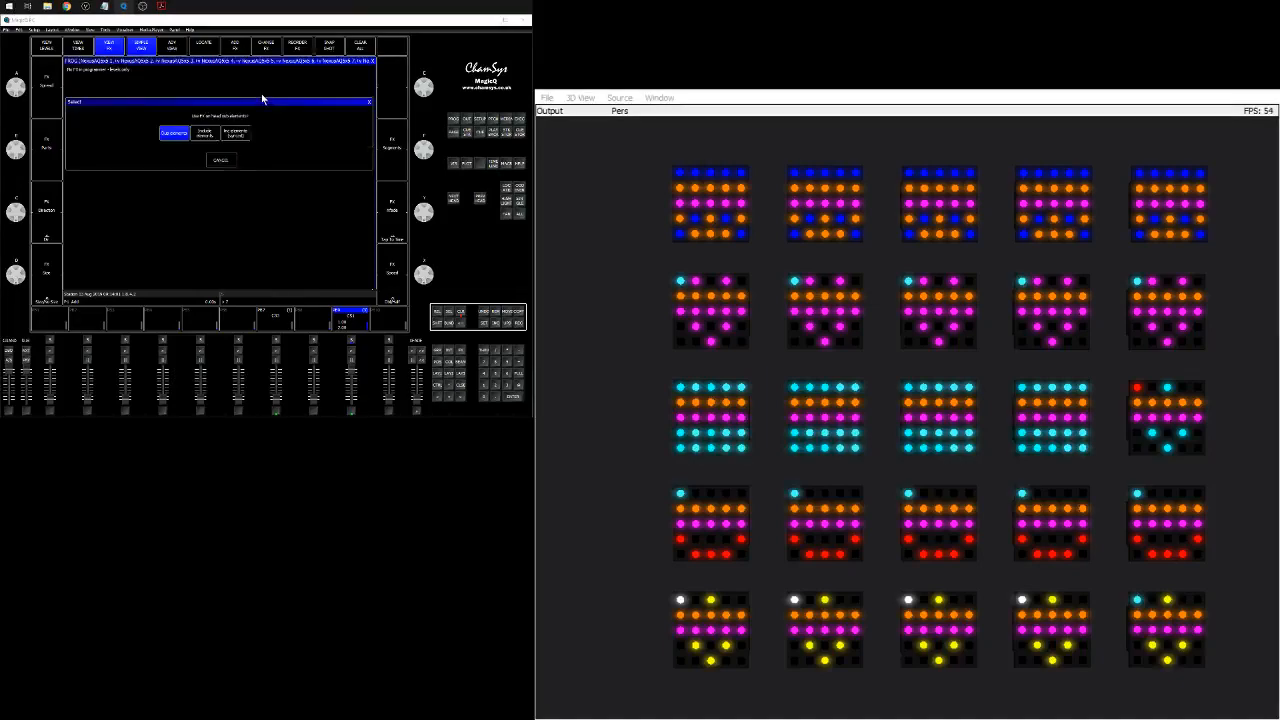
pyautogui.click(205, 134)
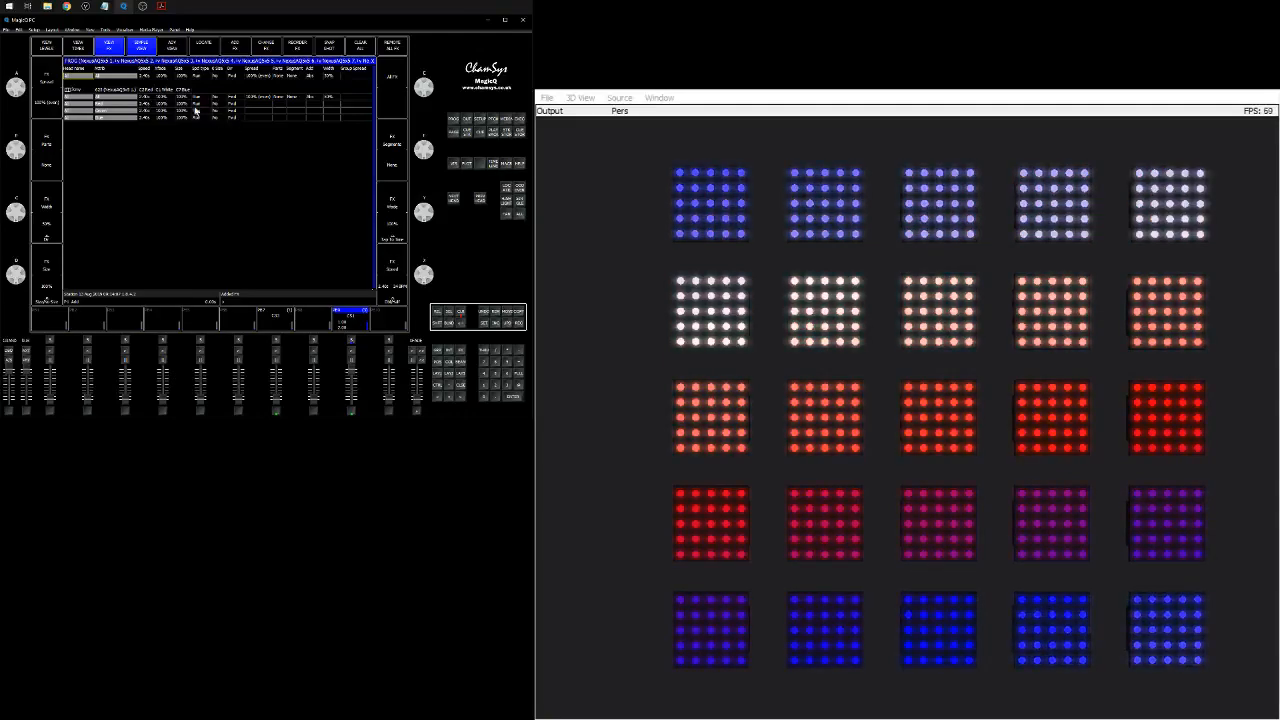
# Set one of the running FX's parameters to 25.
pyautogui.click(160, 97)
pyautogui.click(160, 97)
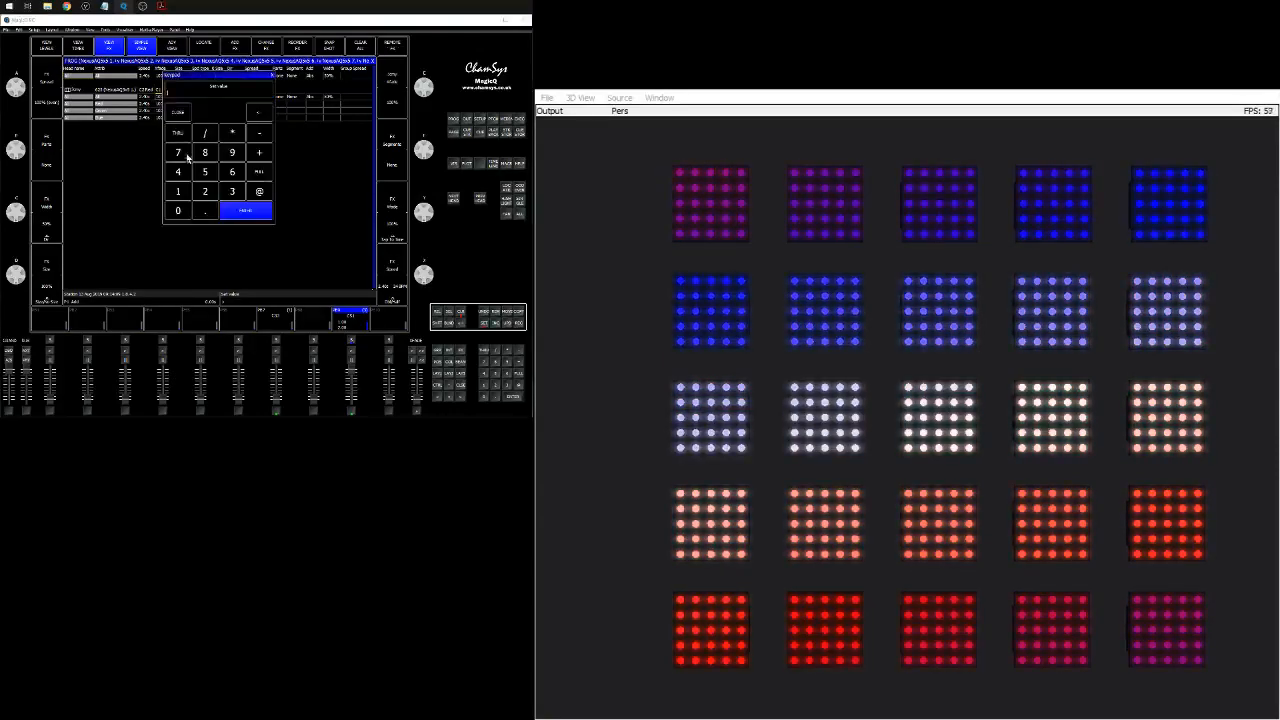
pyautogui.click(205, 191)
pyautogui.click(205, 172)
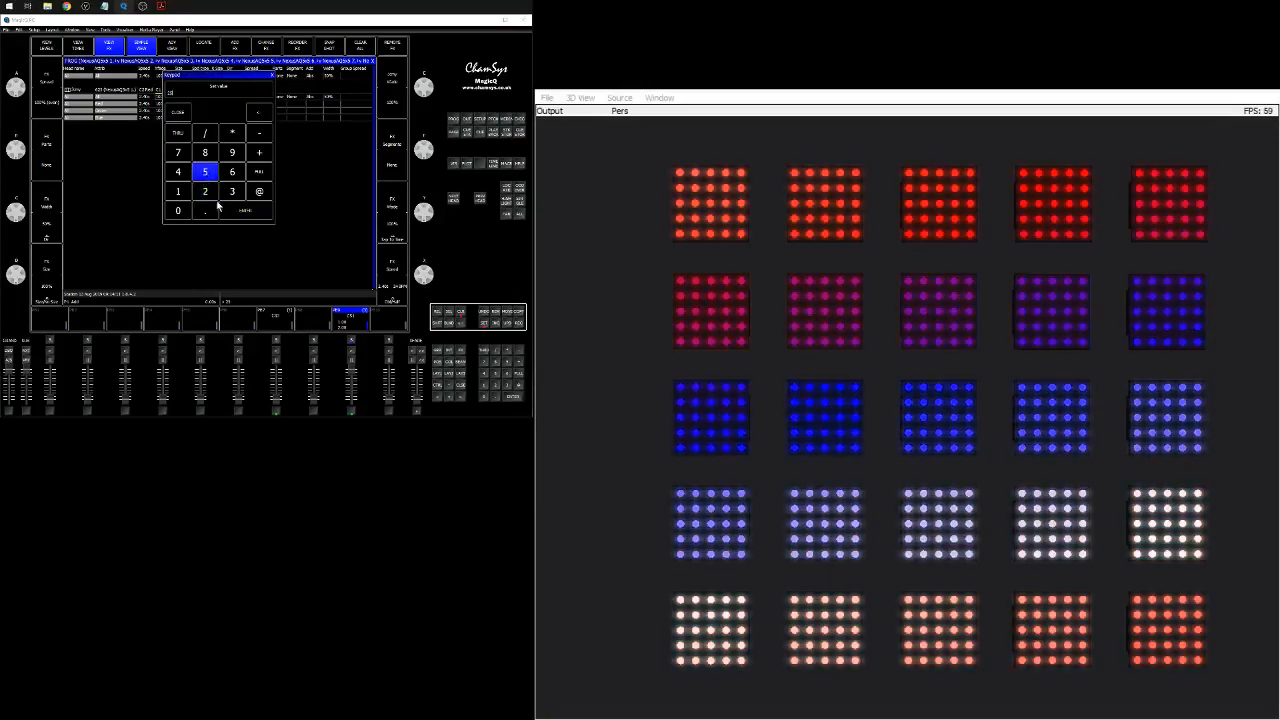
pyautogui.click(229, 209)
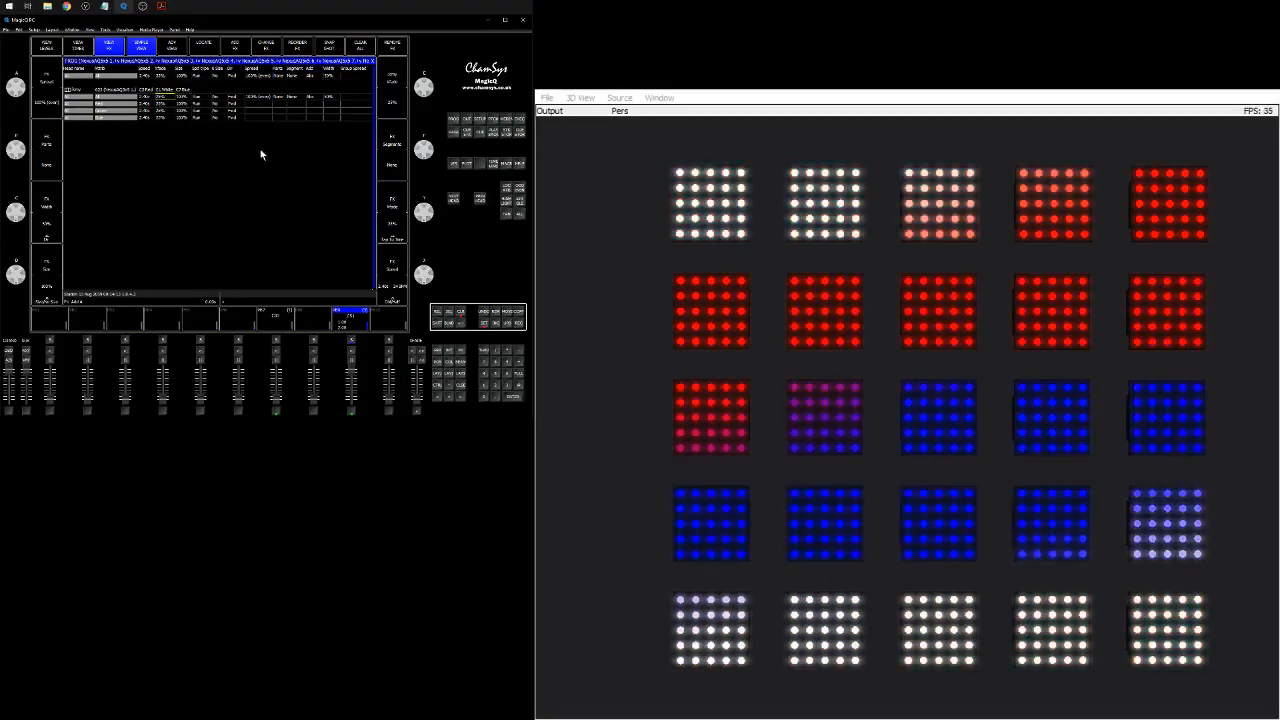
# Set the running FX's parameter to 10.
pyautogui.click(282, 97)
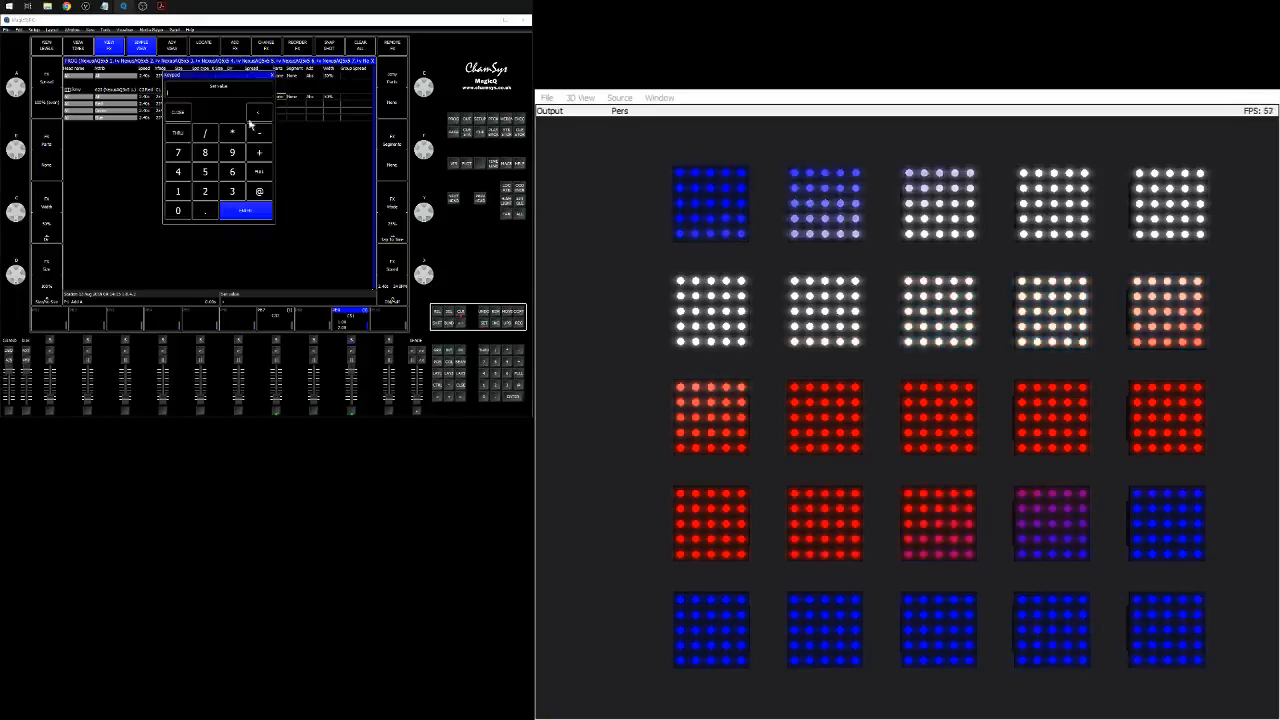
pyautogui.click(178, 191)
pyautogui.click(178, 210)
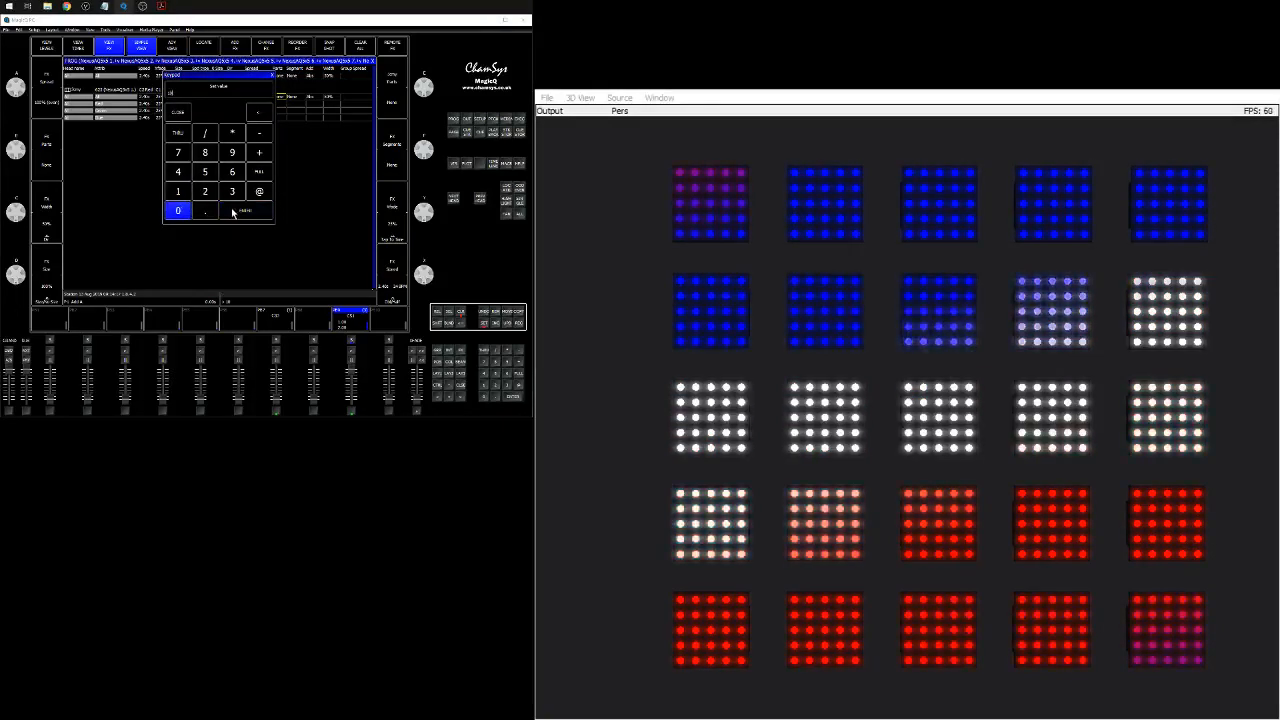
pyautogui.click(238, 210)
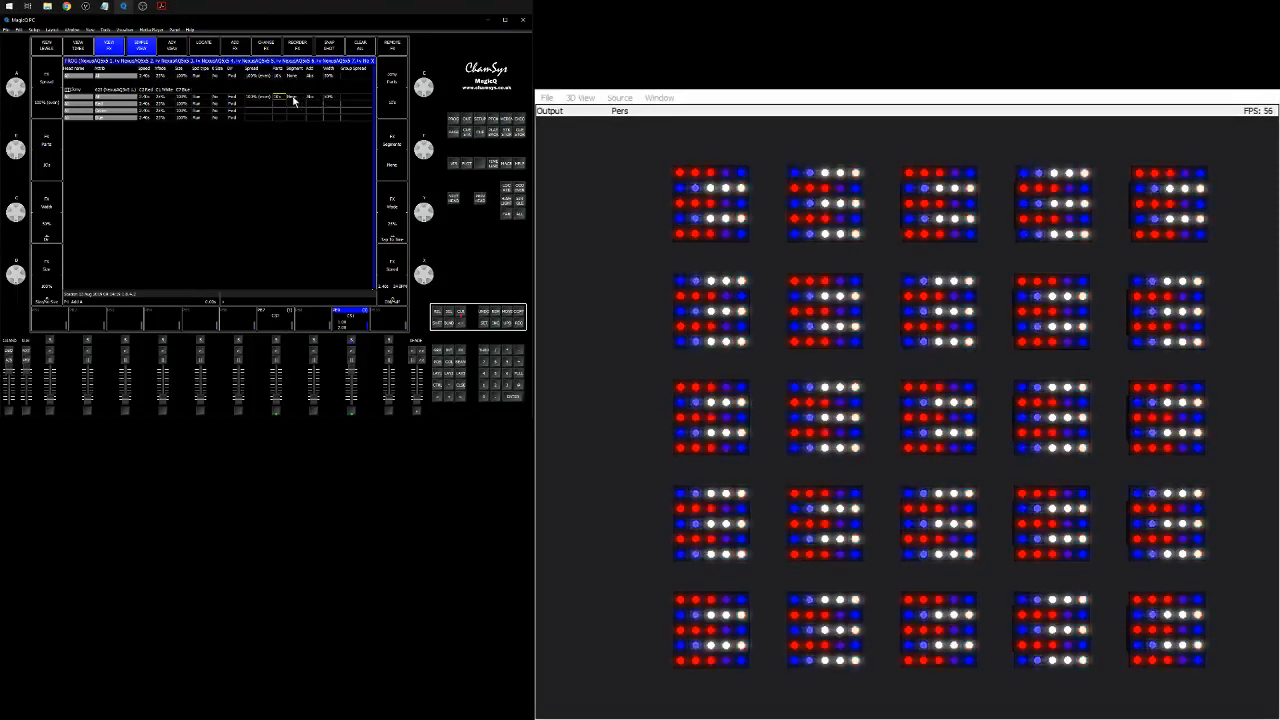
# Set the same FX parameter to 4, then clear the programmer.
pyautogui.click(284, 97)
pyautogui.click(178, 171)
pyautogui.click(241, 211)
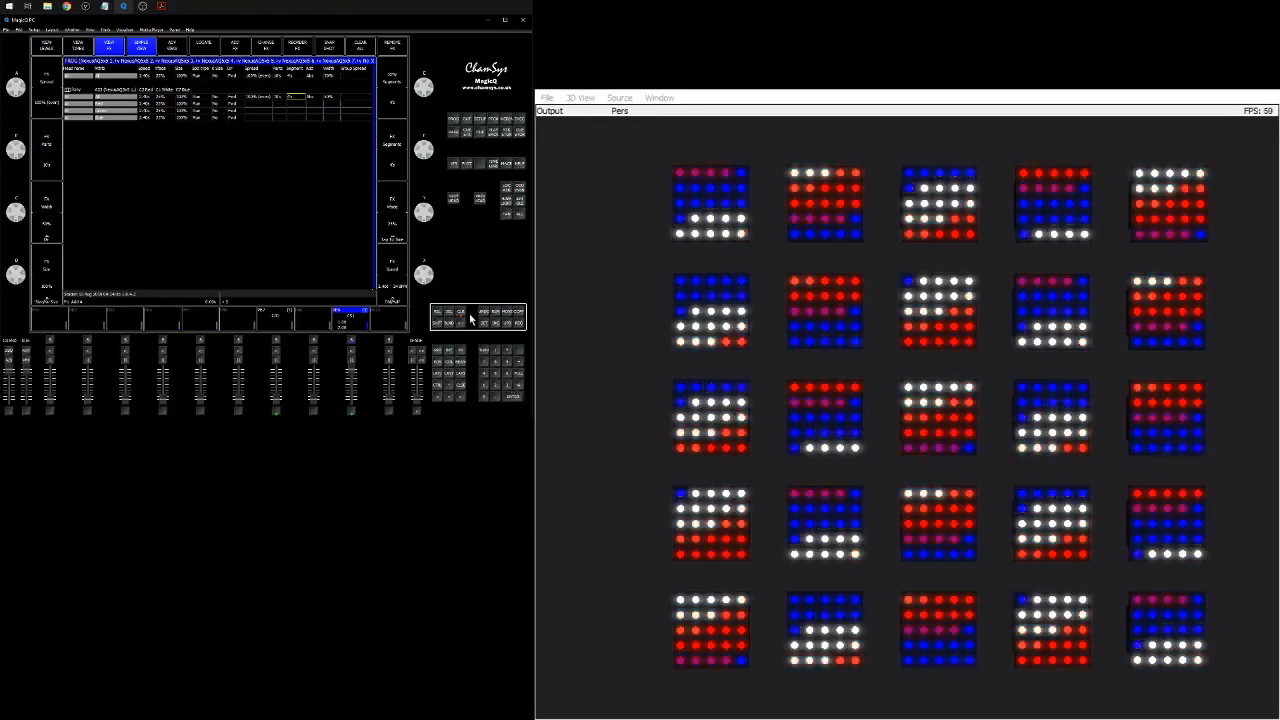
pyautogui.click(458, 133)
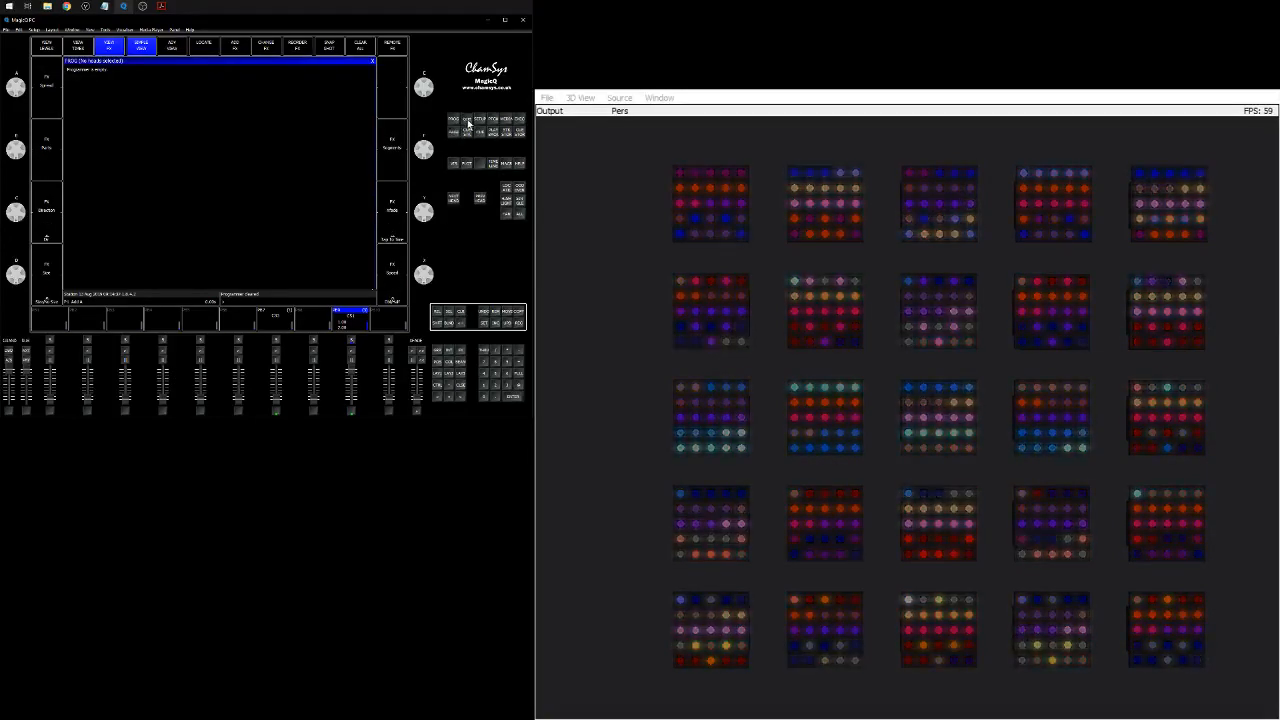
# Open the Outputs view on Grid 2 and set its grid size to 29 by 29.
pyautogui.click(467, 121)
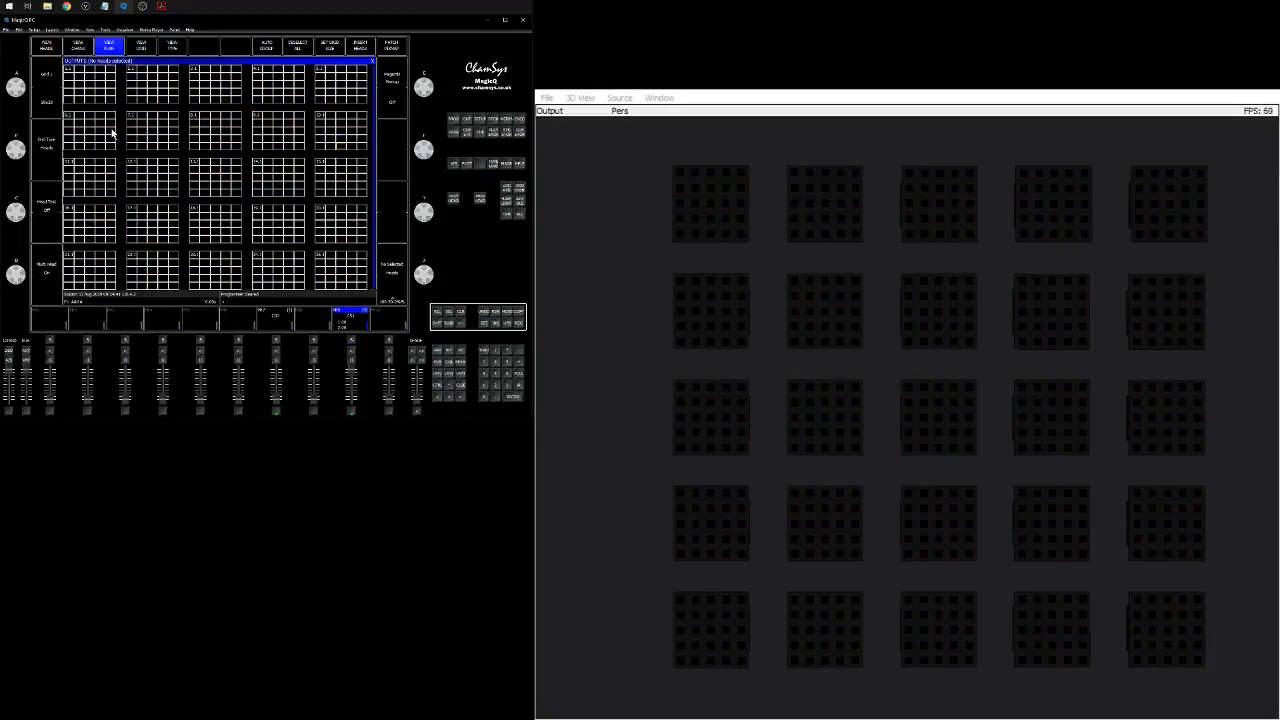
pyautogui.click(50, 95)
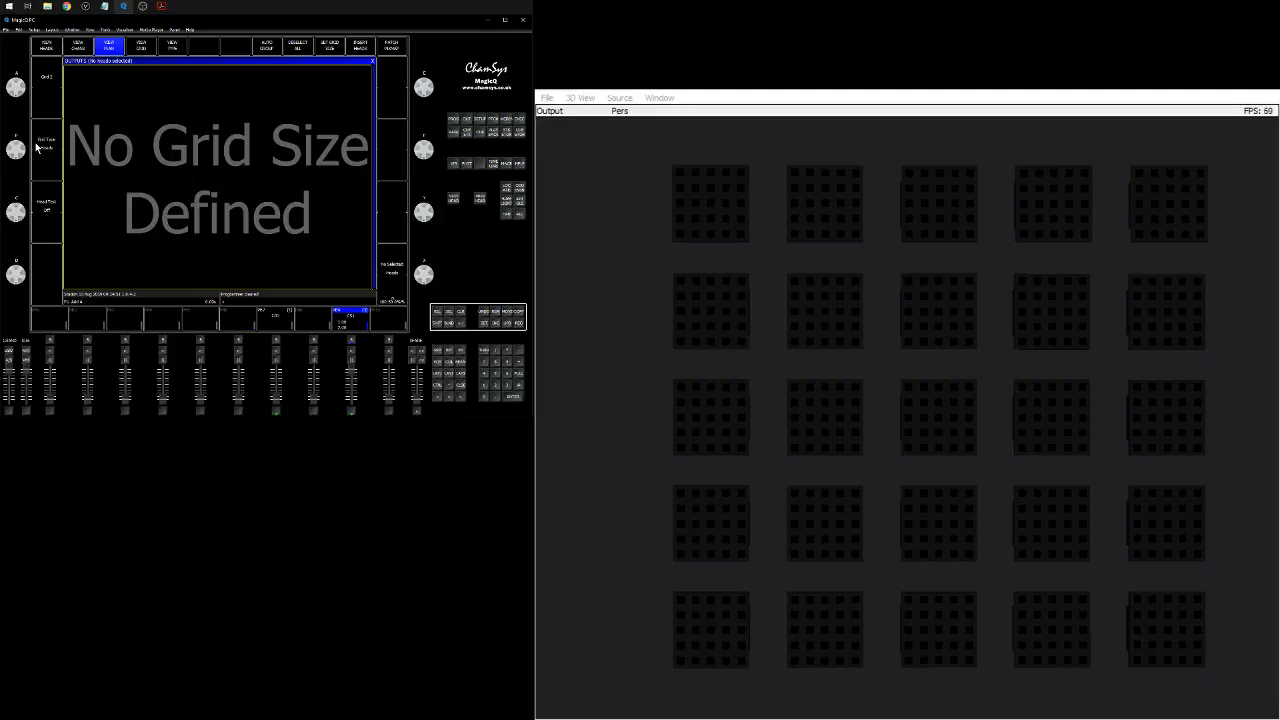
pyautogui.click(328, 48)
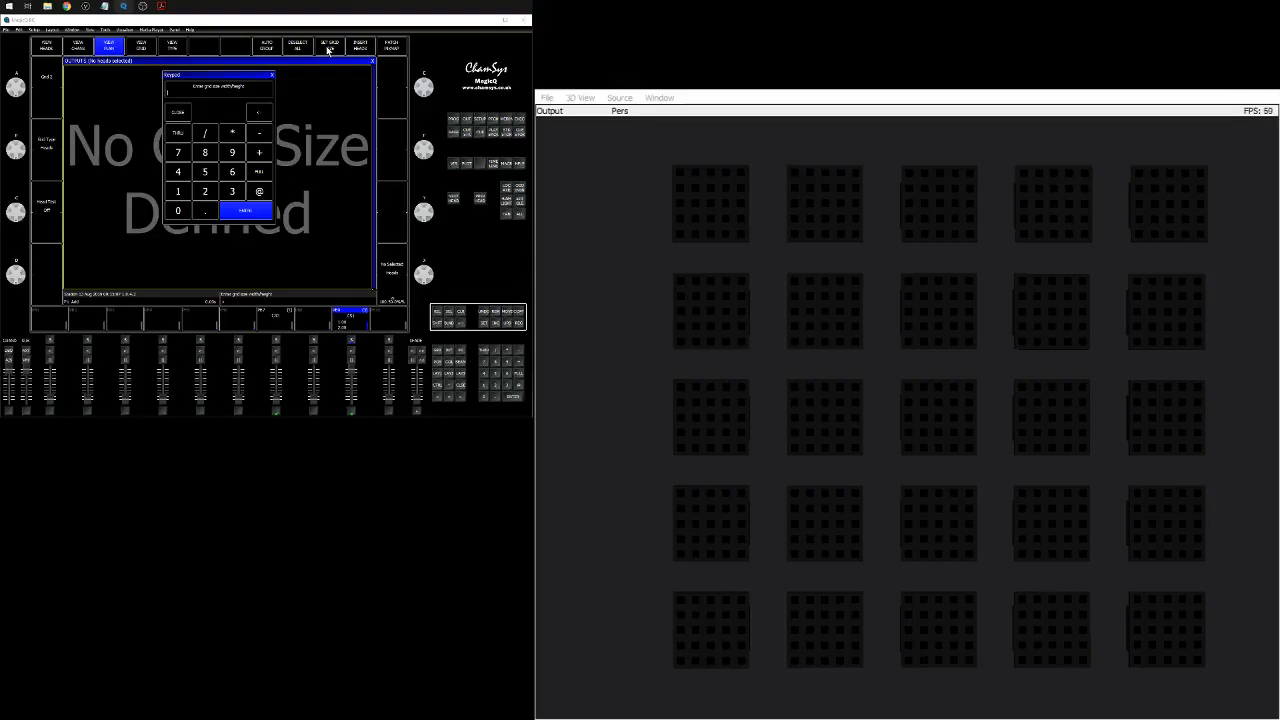
pyautogui.write('20/20')
pyautogui.click(256, 212)
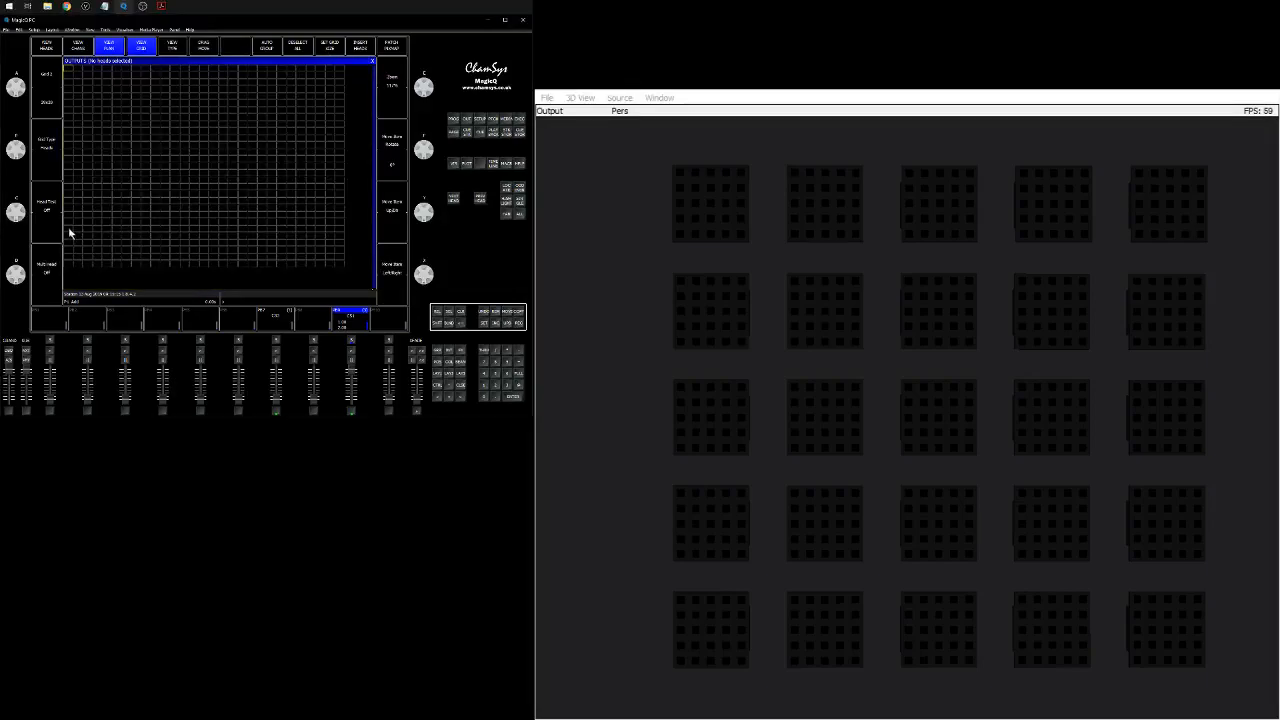
# Place heads 1 and 2 as 5x5 blocks at the top-left of Grid 2.
pyautogui.click(50, 297)
pyautogui.hotkey('alt', 'Tab')
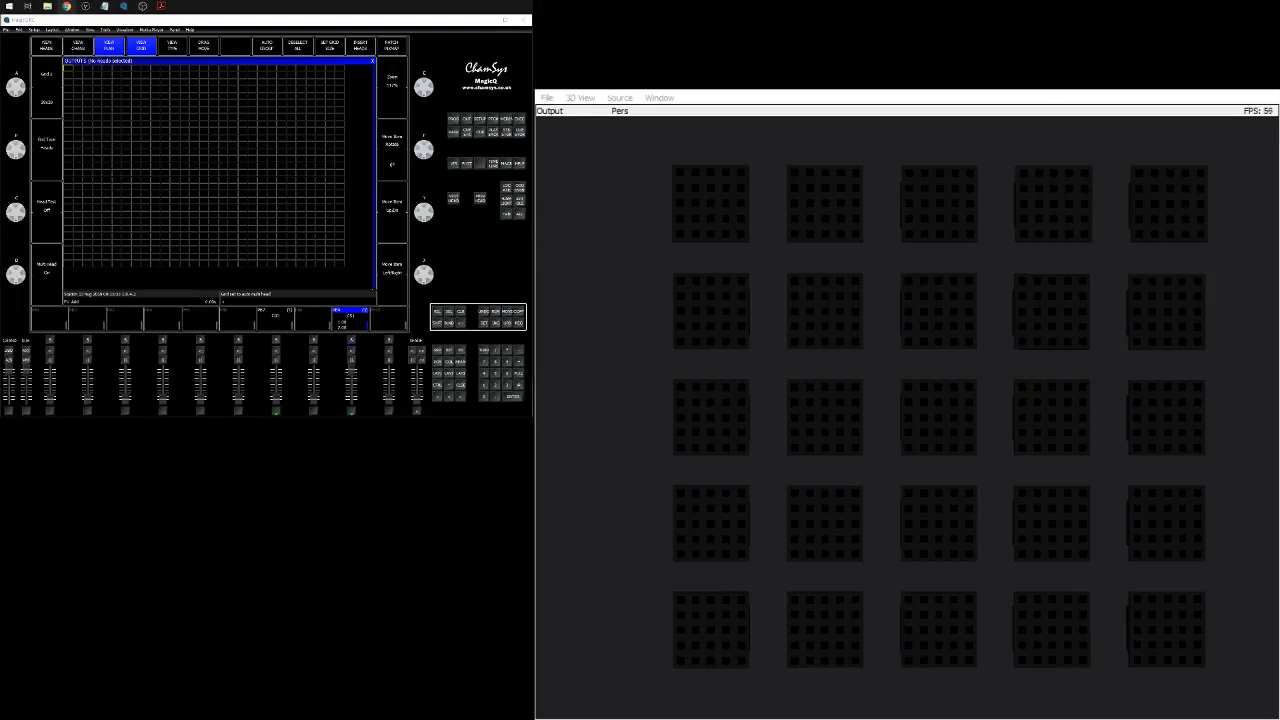
pyautogui.click(68, 63)
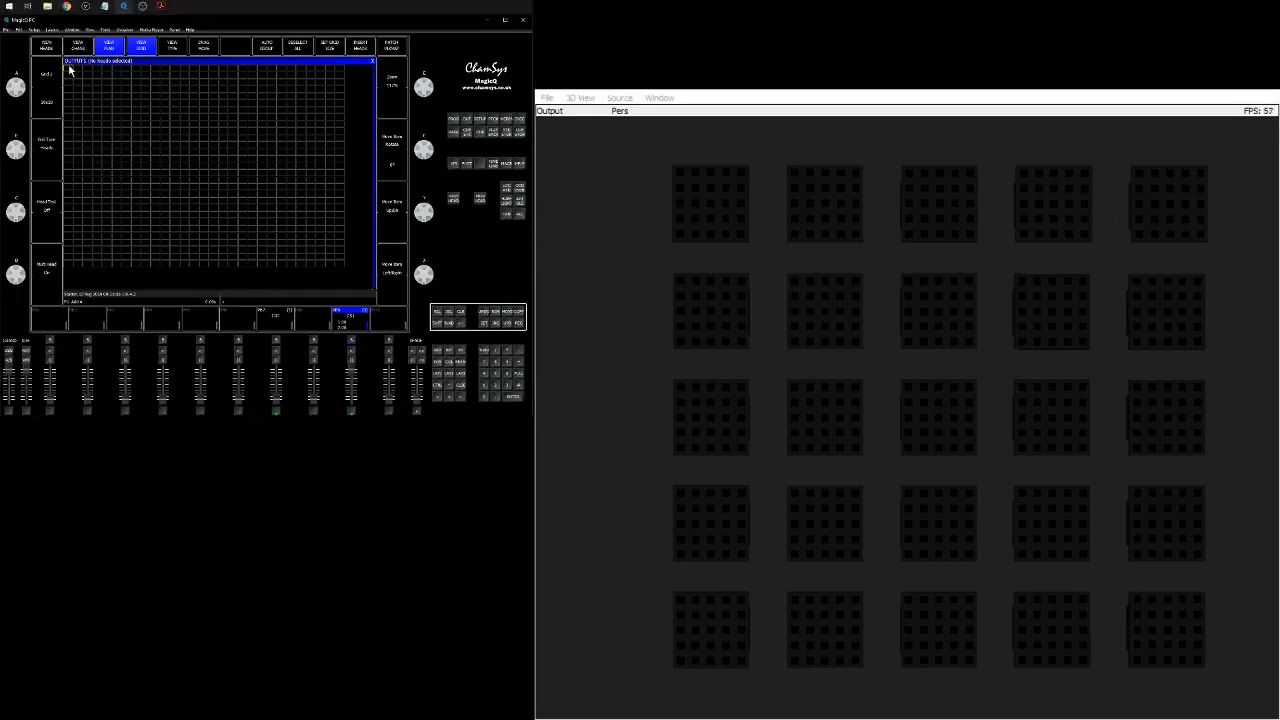
pyautogui.hotkey('ctrl', 'v')
pyautogui.click(50, 274)
pyautogui.moveTo(125, 69); pyautogui.dragTo(147, 69)
pyautogui.click(497, 314)
pyautogui.click(123, 66)
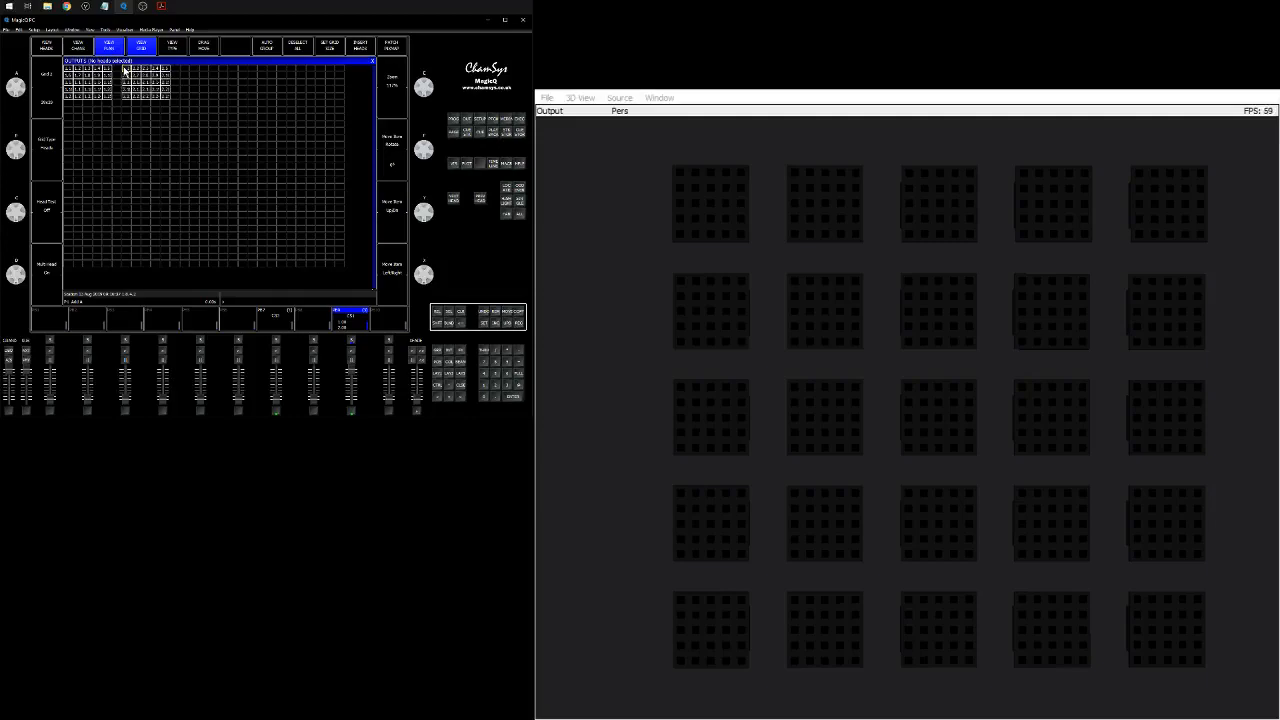
# Place heads 3, 4 and 5 along the top row of the grid, one cell apart.
pyautogui.press('Right')
pyautogui.press('Right')
pyautogui.press('Right')
pyautogui.press('Right')
pyautogui.write('3')
pyautogui.press('Return')
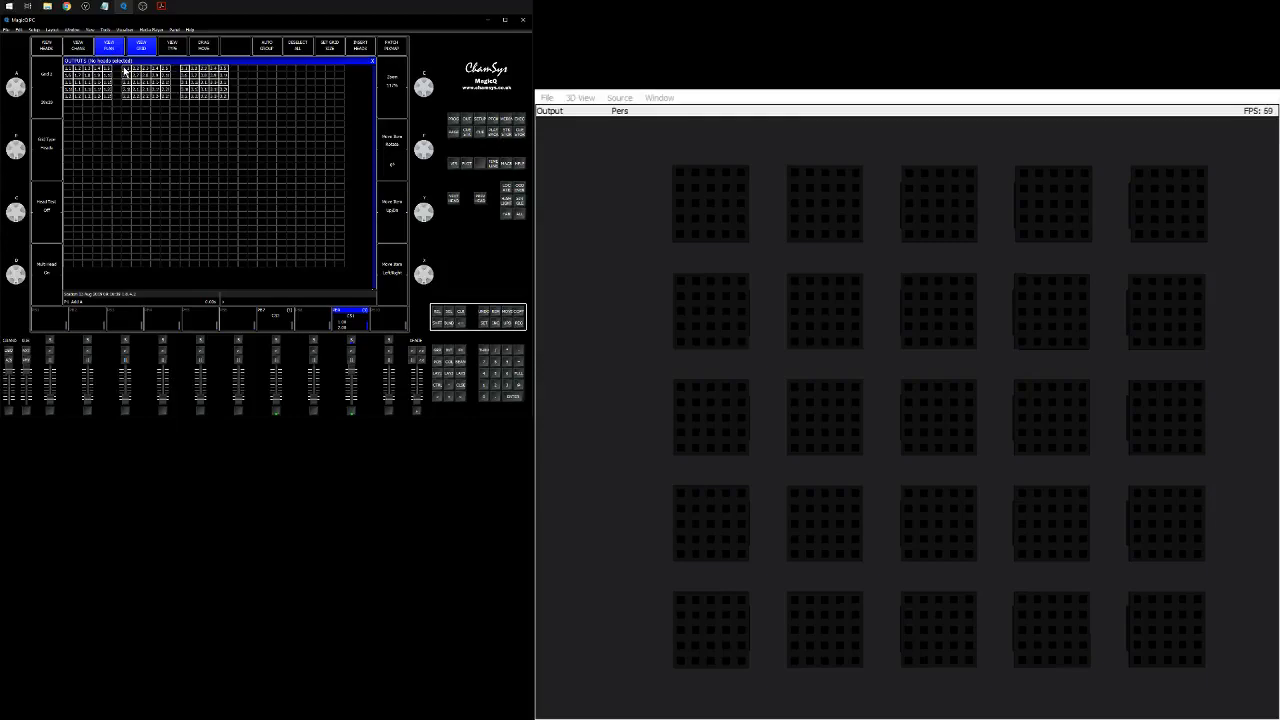
pyautogui.press('Right')
pyautogui.press('Right')
pyautogui.press('Right')
pyautogui.press('Right')
pyautogui.press('Right')
pyautogui.write('4')
pyautogui.press('Return')
pyautogui.press('Right')
pyautogui.press('Right')
pyautogui.press('Right')
pyautogui.press('Right')
pyautogui.press('Right')
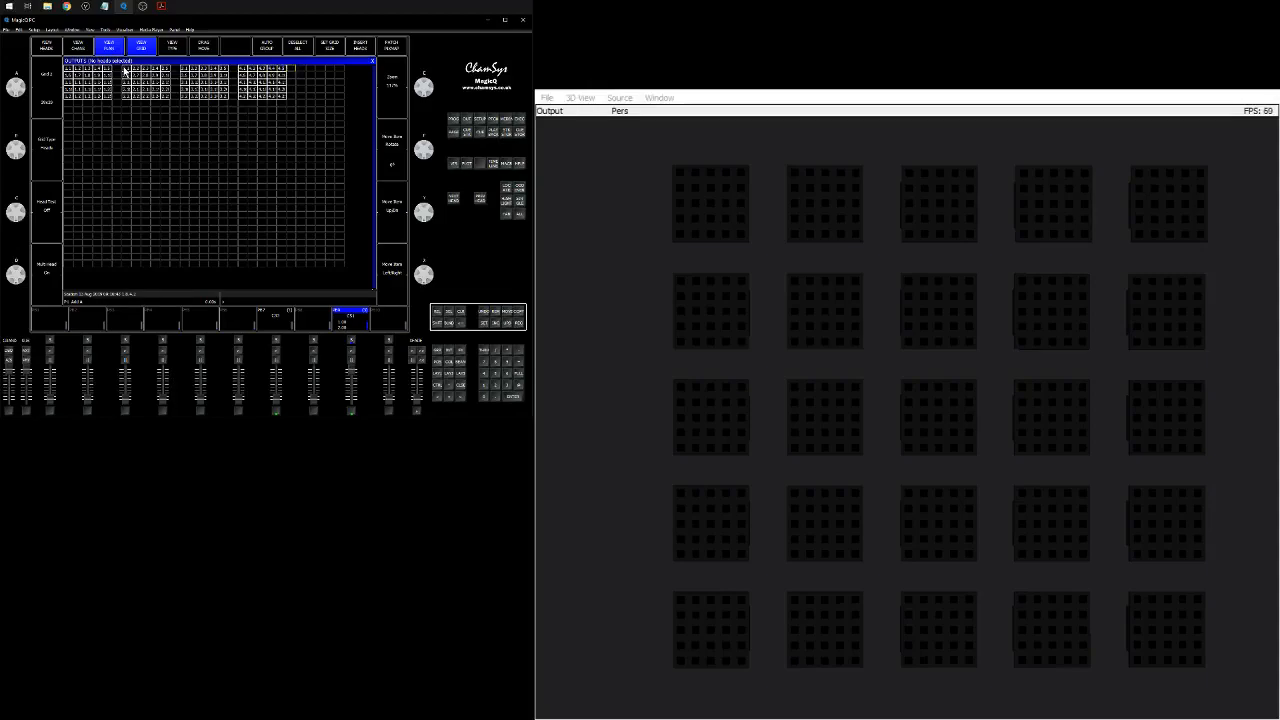
pyautogui.write('5')
pyautogui.press('Return')
# Place heads 6 to 10 as a second row of blocks below the first.
pyautogui.press('Down')
pyautogui.press('Down')
pyautogui.press('Down')
pyautogui.press('Down')
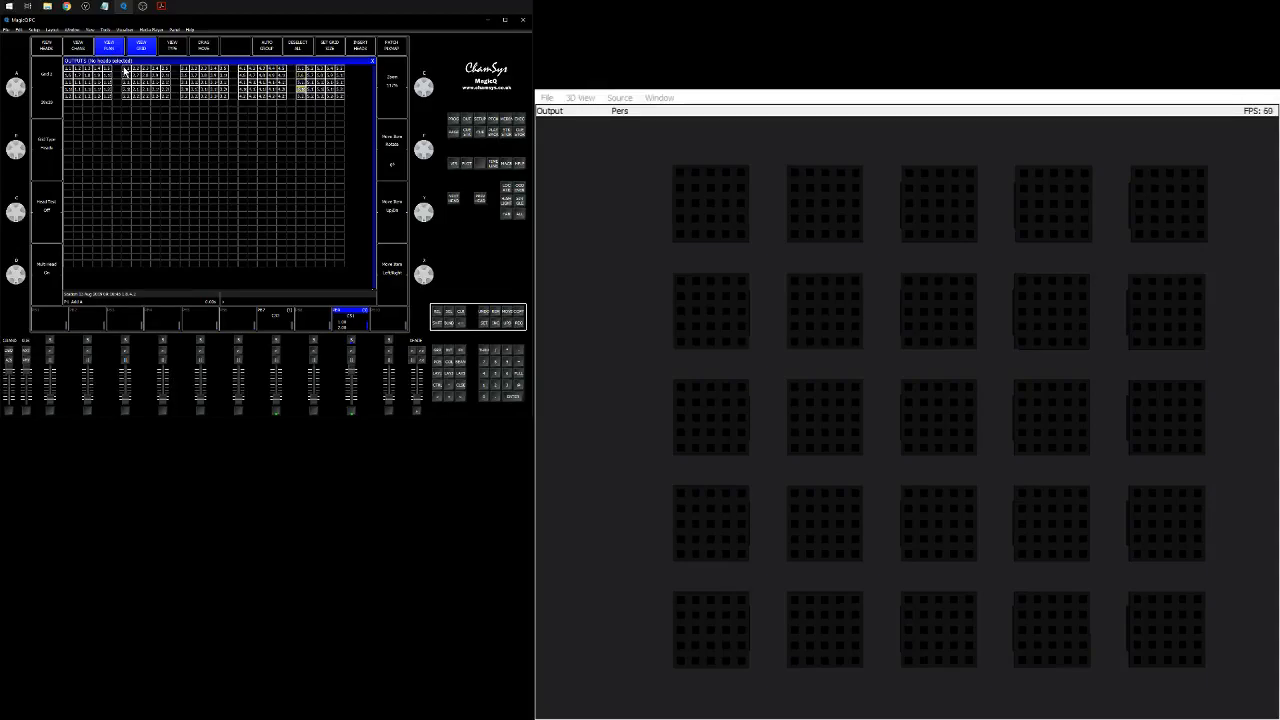
pyautogui.click(67, 111)
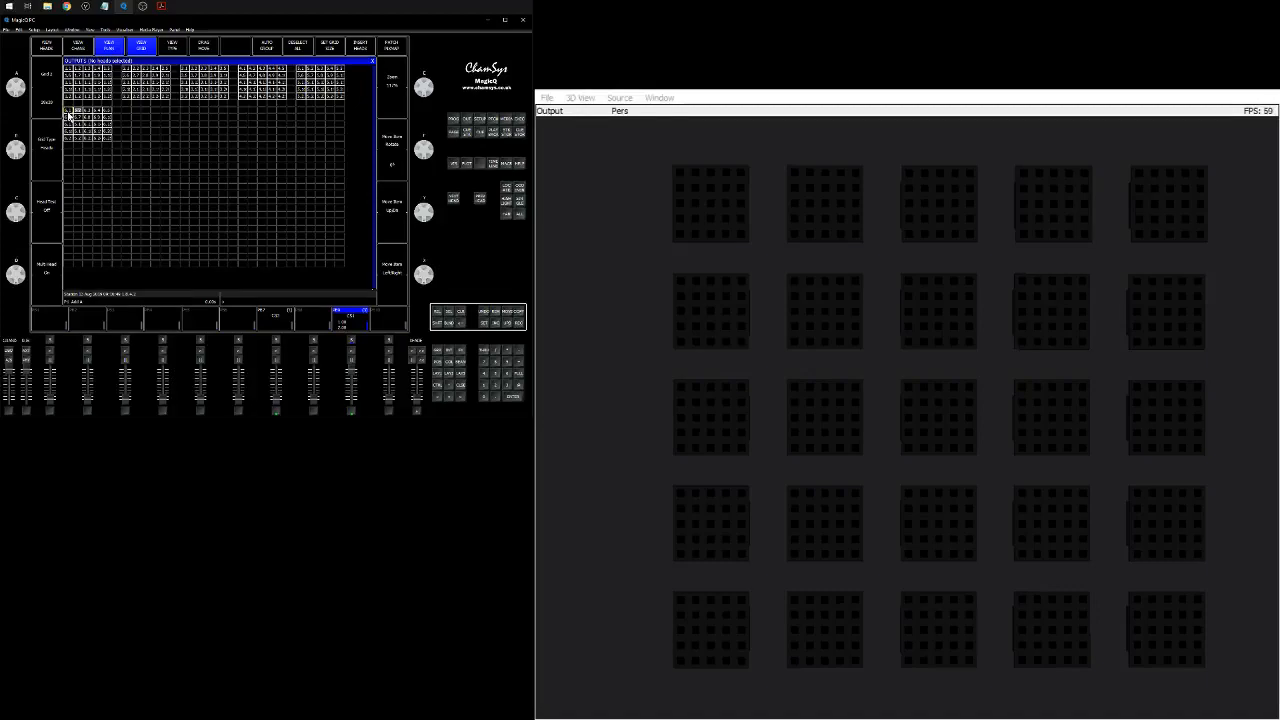
pyautogui.press('Return')
pyautogui.press('Down')
pyautogui.press('Down')
pyautogui.press('Down')
pyautogui.press('Down')
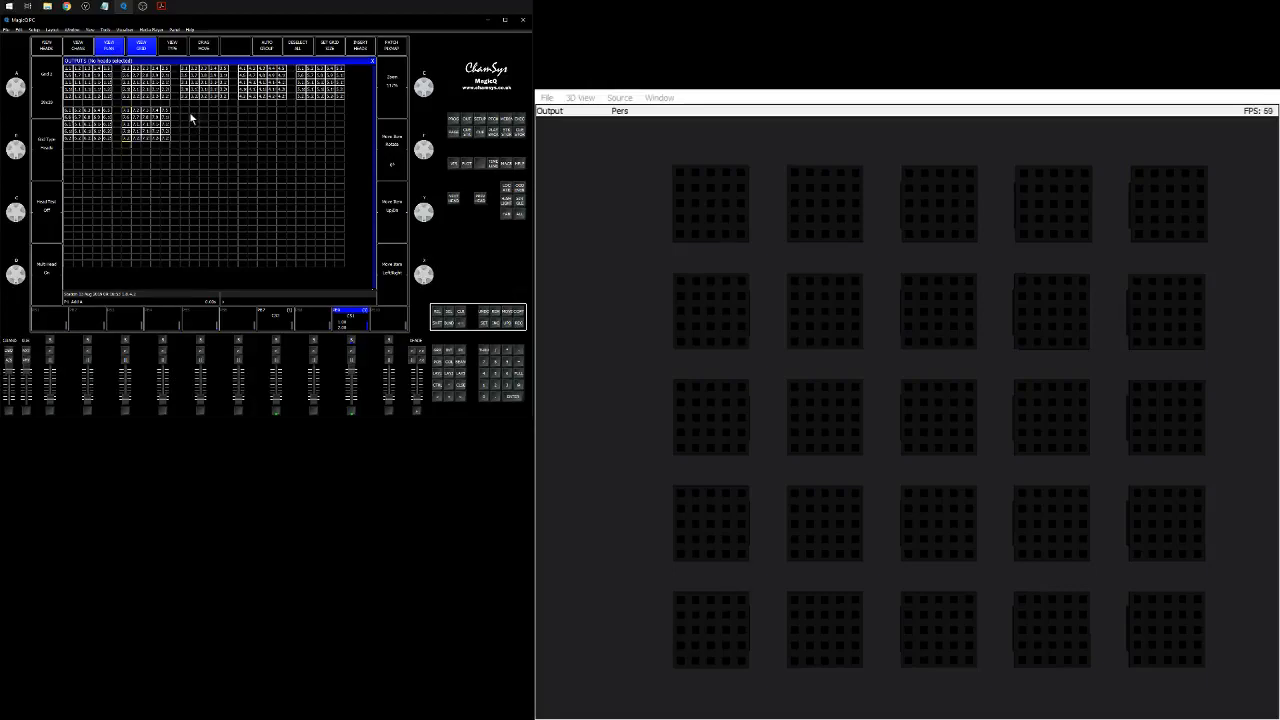
pyautogui.click(181, 108)
pyautogui.press('Right')
pyautogui.press('Right')
pyautogui.press('Right')
pyautogui.press('Right')
pyautogui.press('Right')
pyautogui.press('Return')
pyautogui.press('Right')
pyautogui.press('Right')
pyautogui.press('Right')
pyautogui.press('Right')
pyautogui.press('Right')
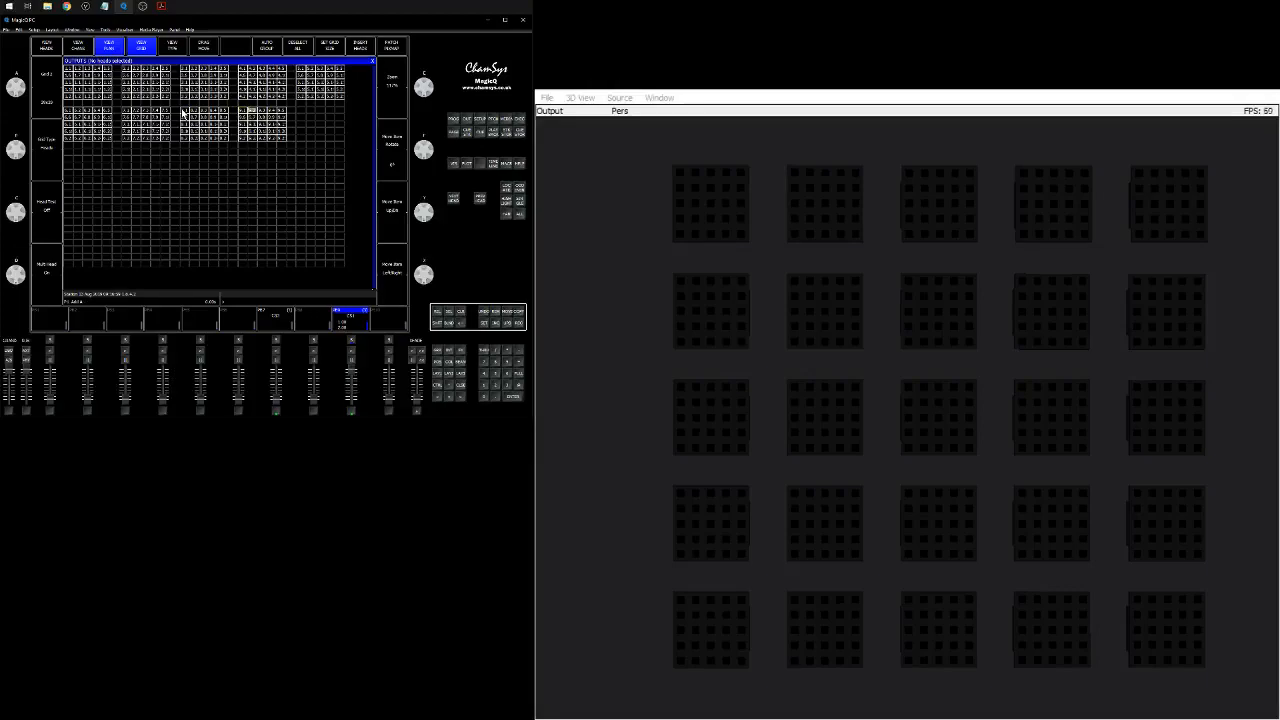
pyautogui.press('Right')
pyautogui.press('Return')
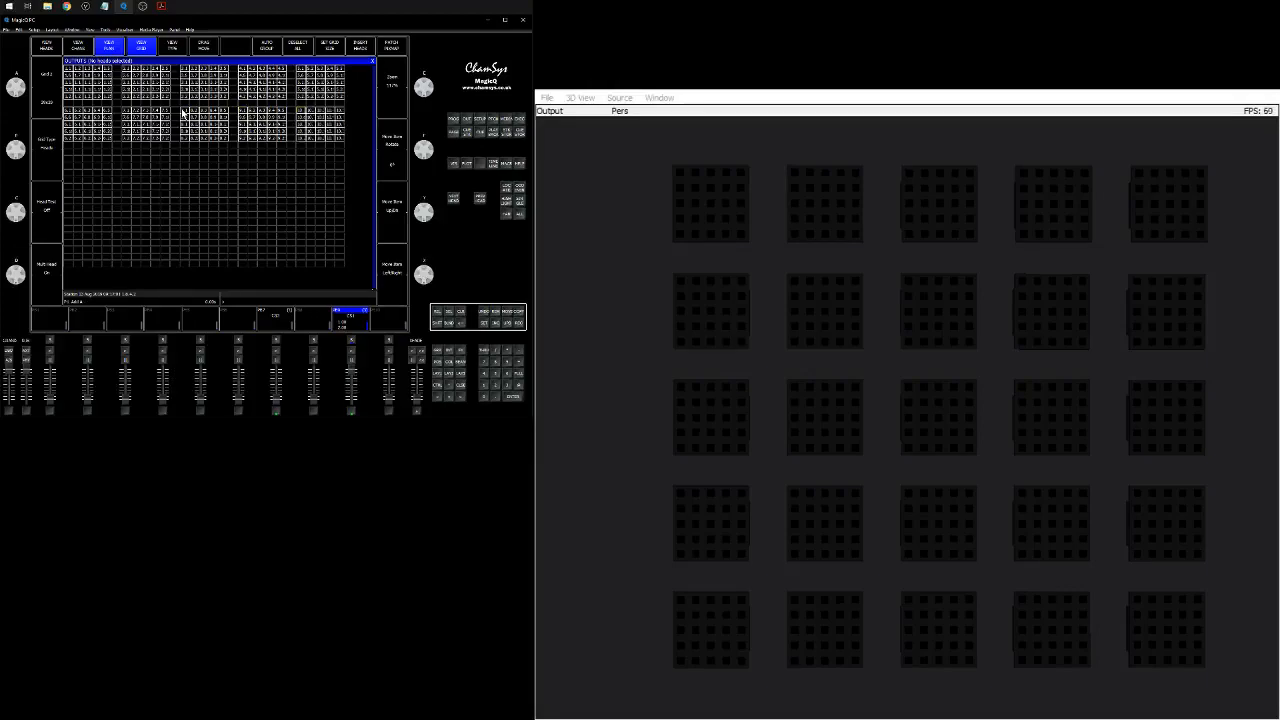
# Place heads 11 to 15 as a third row of blocks in the grid.
pyautogui.click(68, 157)
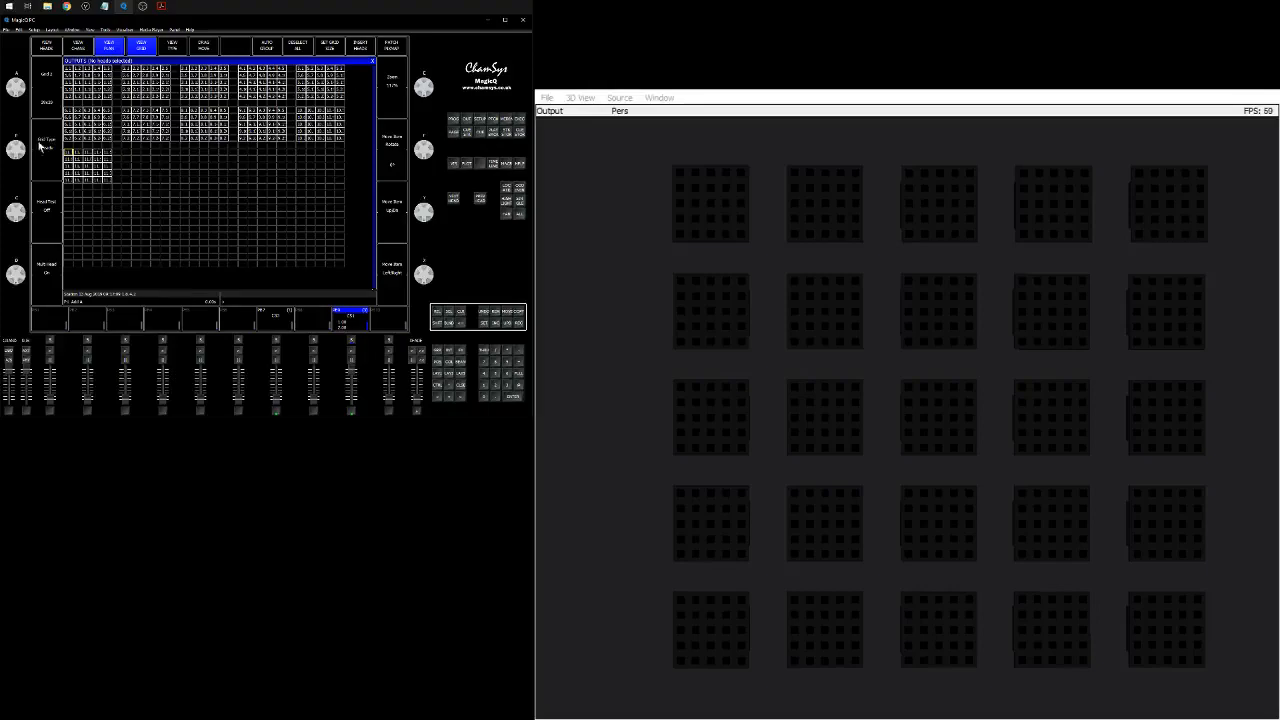
pyautogui.hotkey('alt', 'Tab')
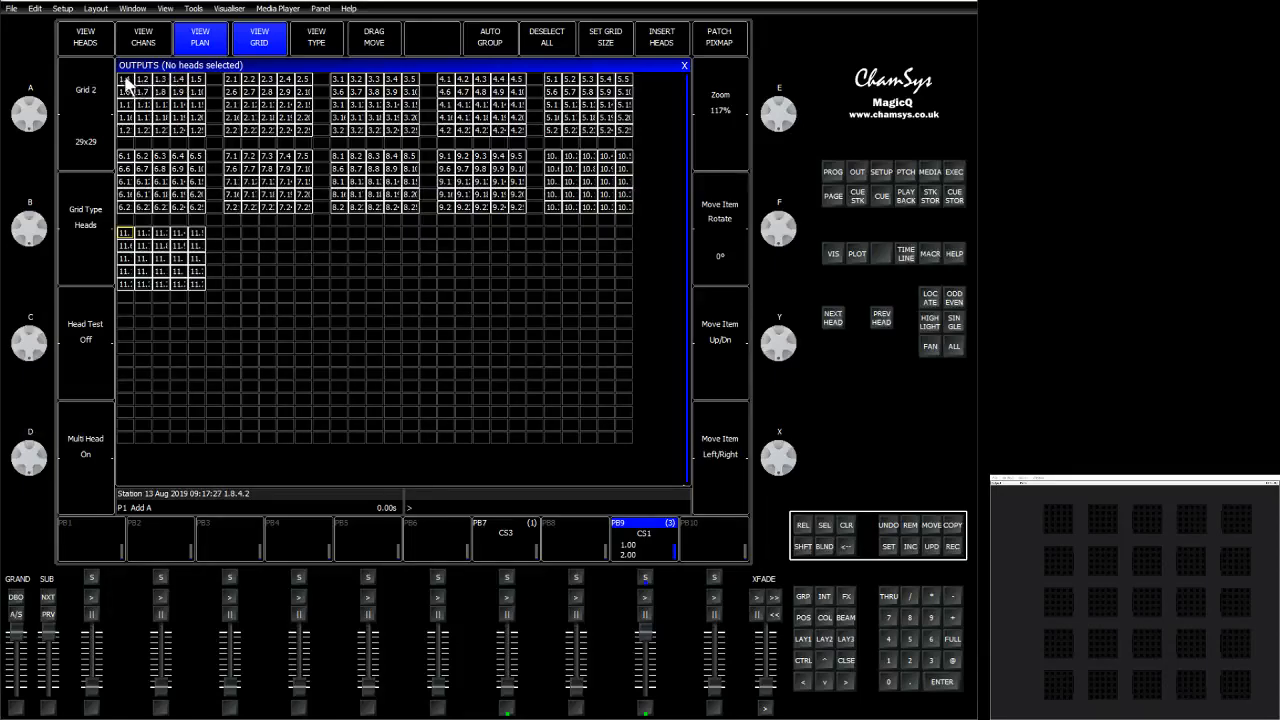
pyautogui.click(231, 229)
pyautogui.press('Right')
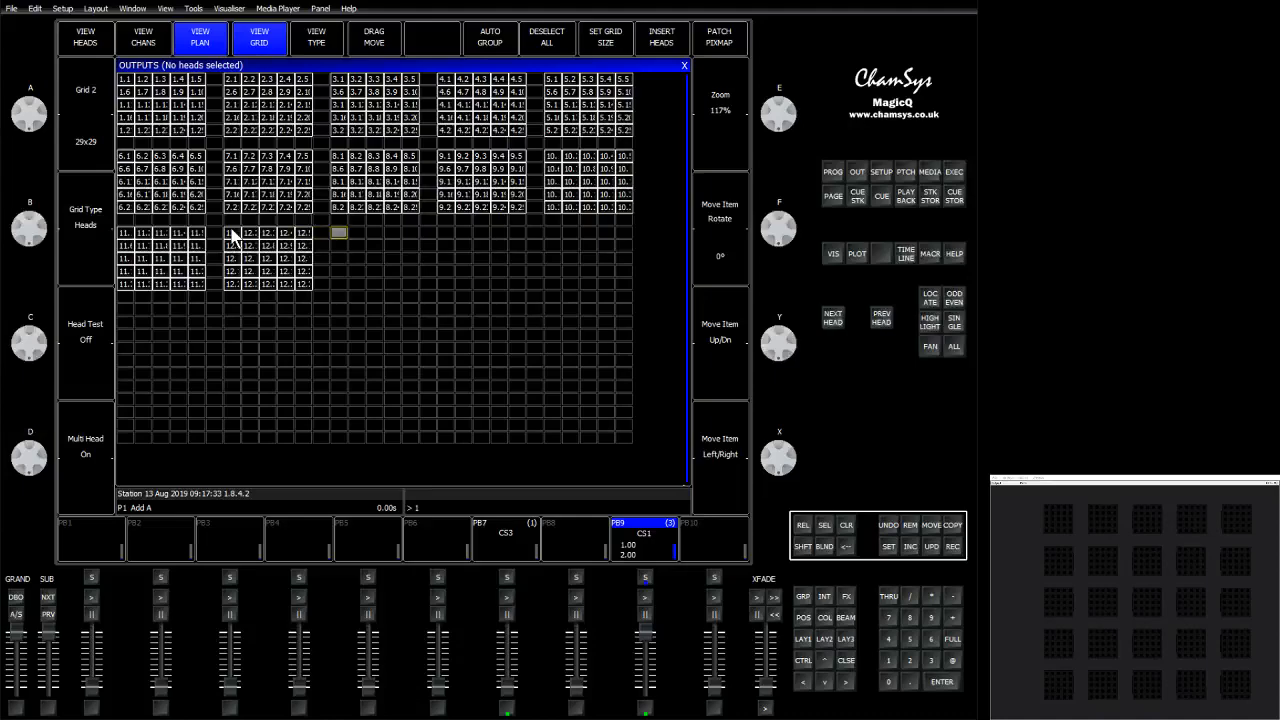
pyautogui.write('13')
pyautogui.press('Return')
pyautogui.press('Right')
pyautogui.press('Right')
pyautogui.press('Right')
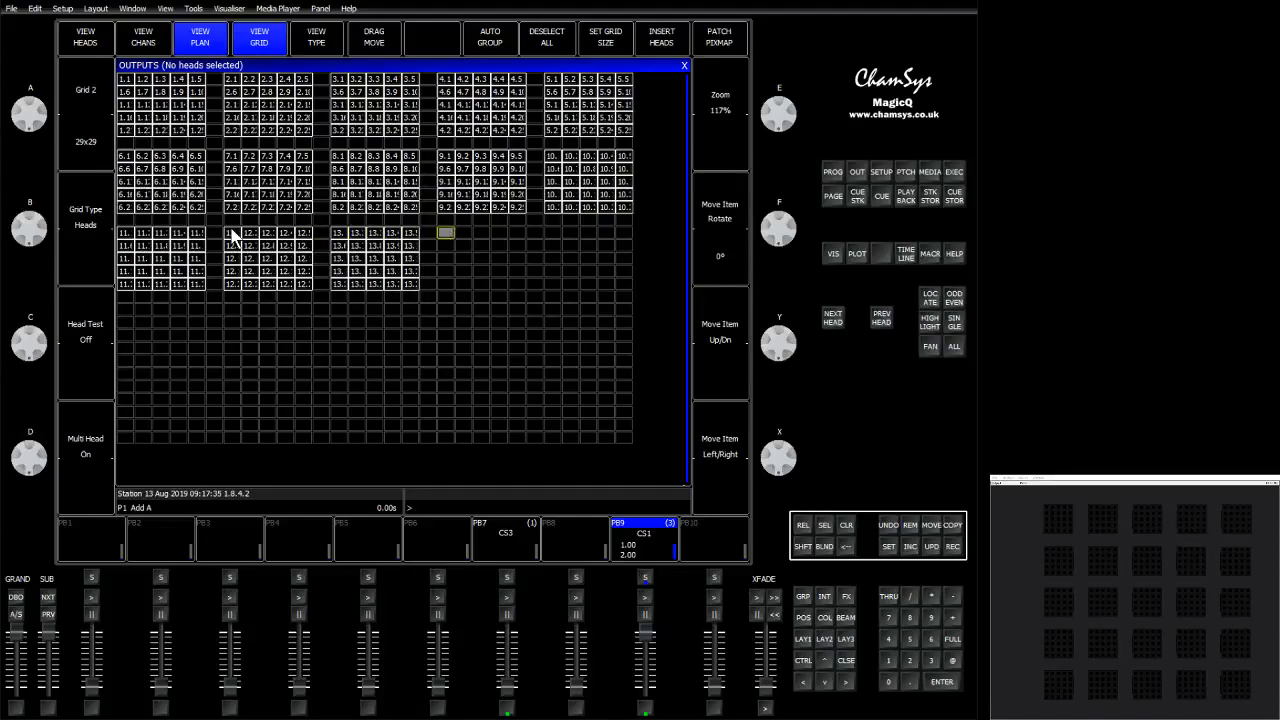
pyautogui.press('Return')
pyautogui.press('Right')
pyautogui.press('Right')
pyautogui.press('Right')
pyautogui.press('Right')
pyautogui.press('Right')
pyautogui.press('Right')
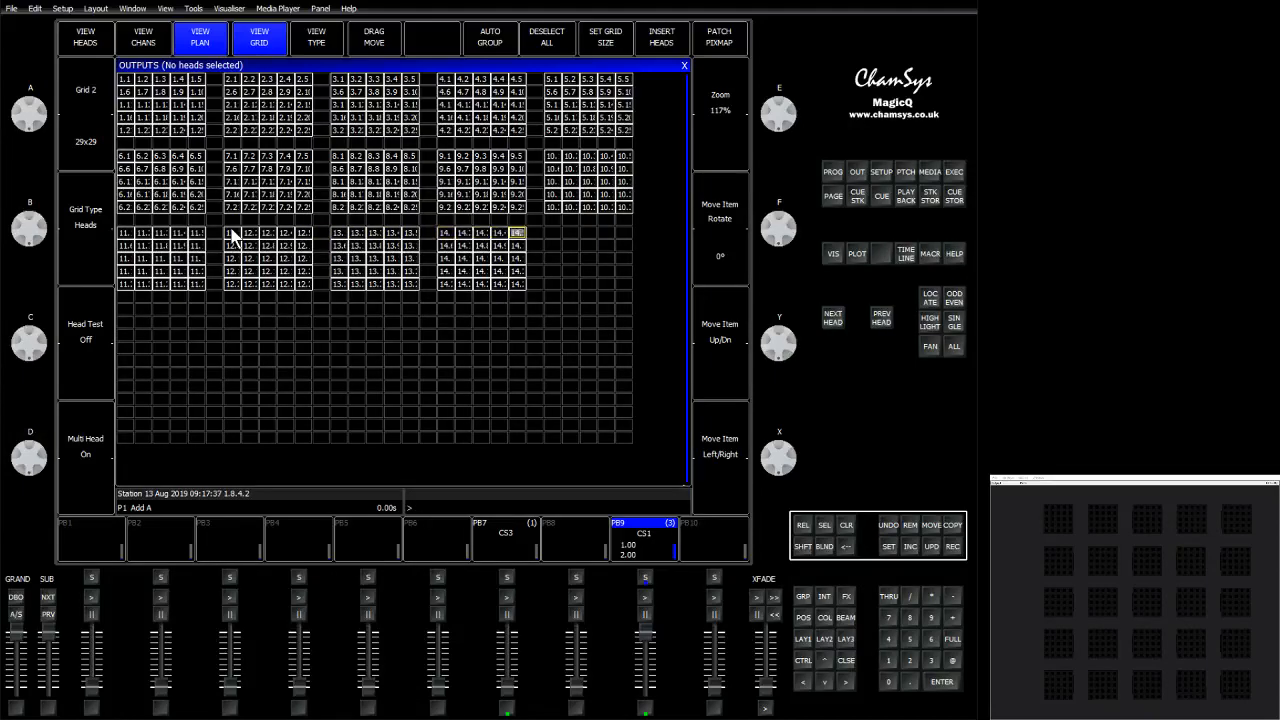
pyautogui.press('Return')
# Place heads 16 to 20 as a fourth row of blocks in the grid.
pyautogui.press('Down')
pyautogui.press('Down')
pyautogui.press('Down')
pyautogui.press('Down')
pyautogui.press('Down')
pyautogui.press('Down')
pyautogui.press('Left')
pyautogui.press('Left')
pyautogui.press('Left')
pyautogui.press('Left')
pyautogui.press('Left')
pyautogui.press('Left')
pyautogui.press('Left')
pyautogui.press('Left')
pyautogui.press('Left')
pyautogui.press('Left')
pyautogui.press('Left')
pyautogui.press('Left')
pyautogui.press('Left')
pyautogui.press('Left')
pyautogui.press('Left')
pyautogui.press('Left')
pyautogui.press('Left')
pyautogui.press('Left')
pyautogui.press('Left')
pyautogui.press('Left')
pyautogui.press('Left')
pyautogui.press('Left')
pyautogui.press('Left')
pyautogui.press('Left')
pyautogui.write('1')
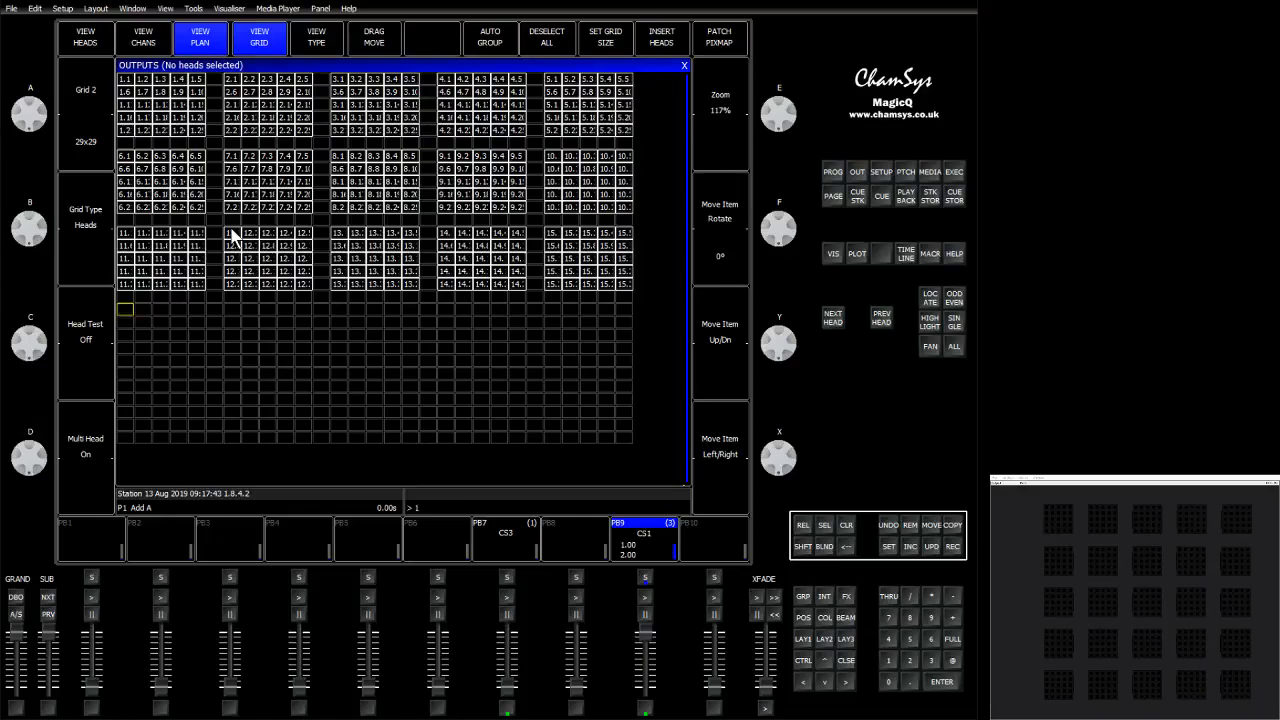
pyautogui.press('Return')
pyautogui.press('Right')
pyautogui.press('Right')
pyautogui.press('Right')
pyautogui.press('Right')
pyautogui.press('Right')
pyautogui.press('Right')
pyautogui.write('1')
pyautogui.press('Return')
pyautogui.press('Right')
pyautogui.press('Right')
pyautogui.press('Right')
pyautogui.press('Right')
pyautogui.press('Right')
pyautogui.press('Right')
pyautogui.write('1')
pyautogui.press('Return')
pyautogui.press('Right')
pyautogui.press('Right')
pyautogui.press('Right')
pyautogui.press('Right')
pyautogui.press('Right')
pyautogui.press('Right')
pyautogui.write('1')
pyautogui.press('Return')
pyautogui.press('Right')
pyautogui.press('Right')
pyautogui.press('Right')
pyautogui.press('Right')
pyautogui.press('Right')
pyautogui.press('Right')
pyautogui.write('1')
pyautogui.press('Return')
pyautogui.press('Down')
pyautogui.press('Down')
pyautogui.press('Down')
pyautogui.press('Down')
pyautogui.press('Down')
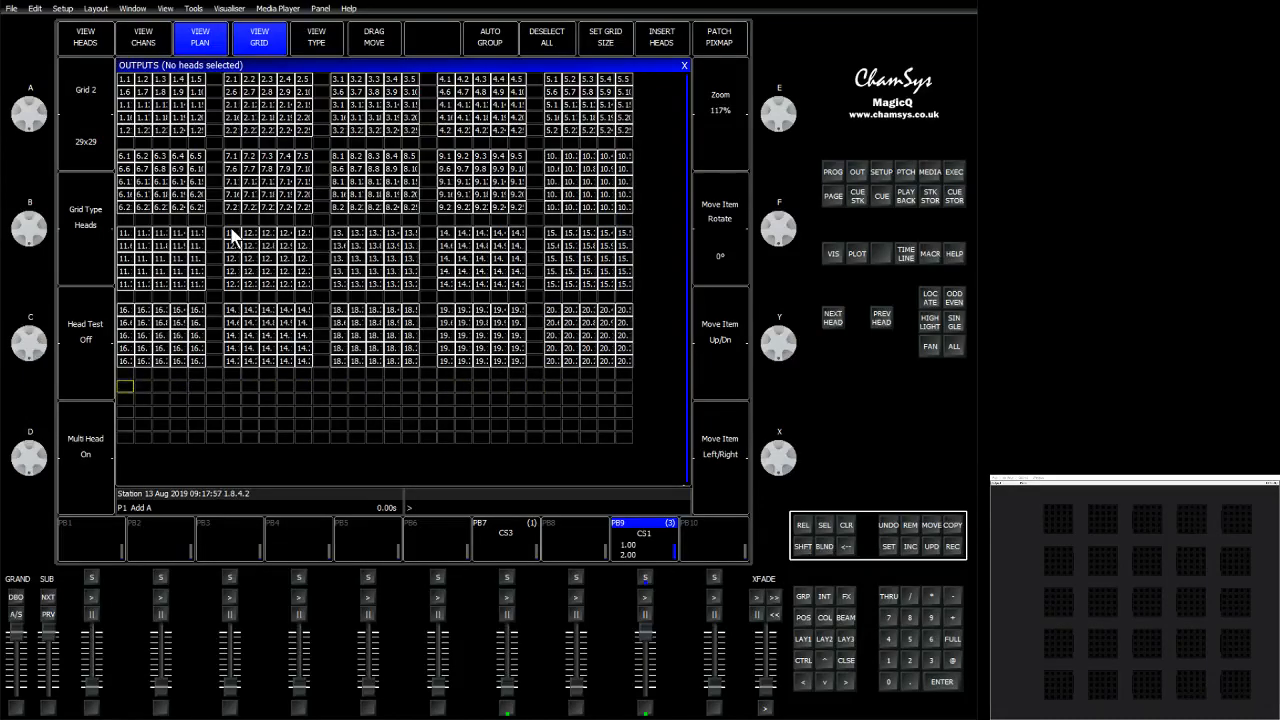
# Place heads 21 to 25 as the fifth row of blocks in the grid.
pyautogui.write('21')
pyautogui.press('Return')
pyautogui.press('Right')
pyautogui.press('Right')
pyautogui.press('Right')
pyautogui.press('Right')
pyautogui.press('Right')
pyautogui.press('Right')
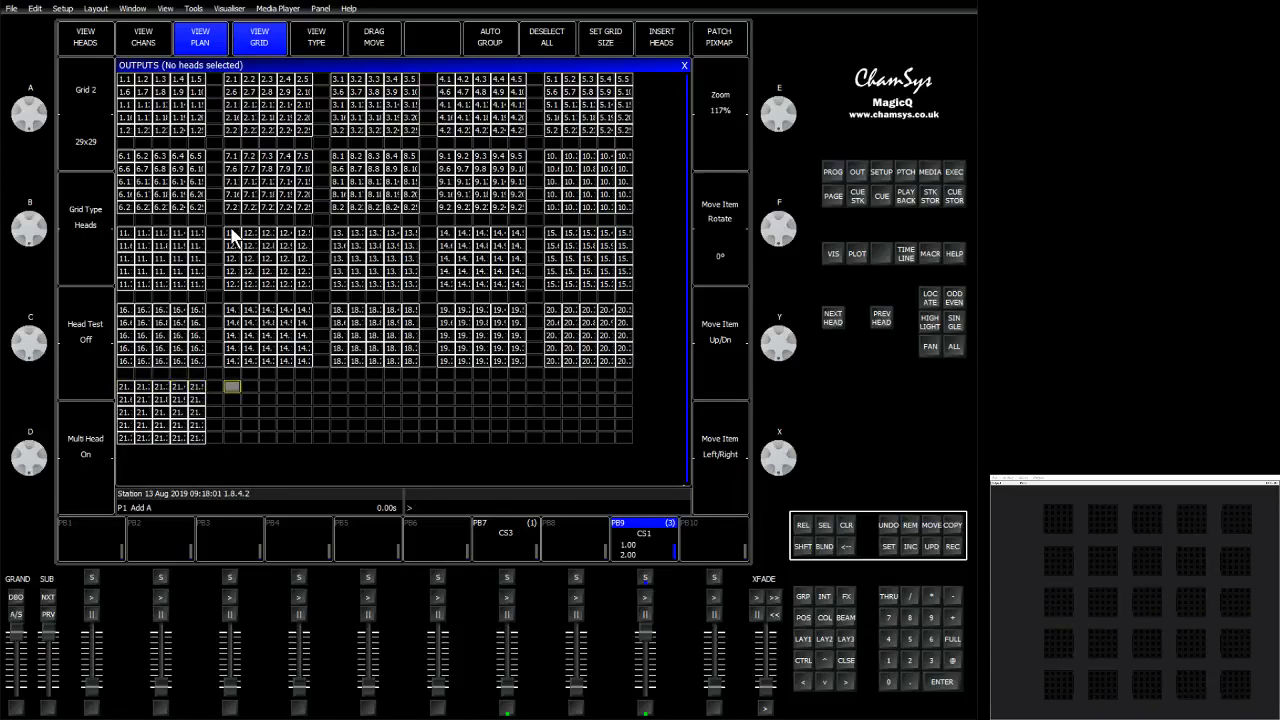
pyautogui.write('2')
pyautogui.press('Return')
pyautogui.write('22')
pyautogui.press('Return')
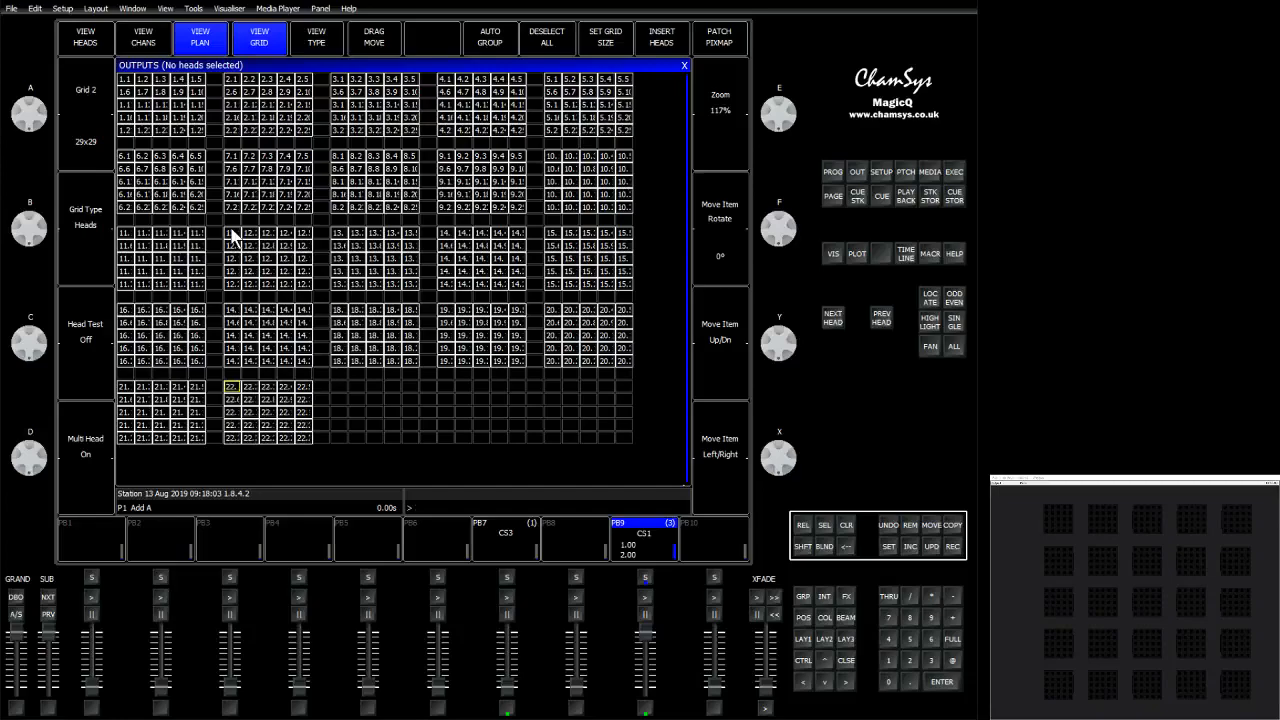
pyautogui.press('Right')
pyautogui.press('Right')
pyautogui.press('Right')
pyautogui.press('Right')
pyautogui.press('Right')
pyautogui.write('23')
pyautogui.press('Return')
pyautogui.press('Right')
pyautogui.press('Right')
pyautogui.press('Right')
pyautogui.press('Right')
pyautogui.press('Right')
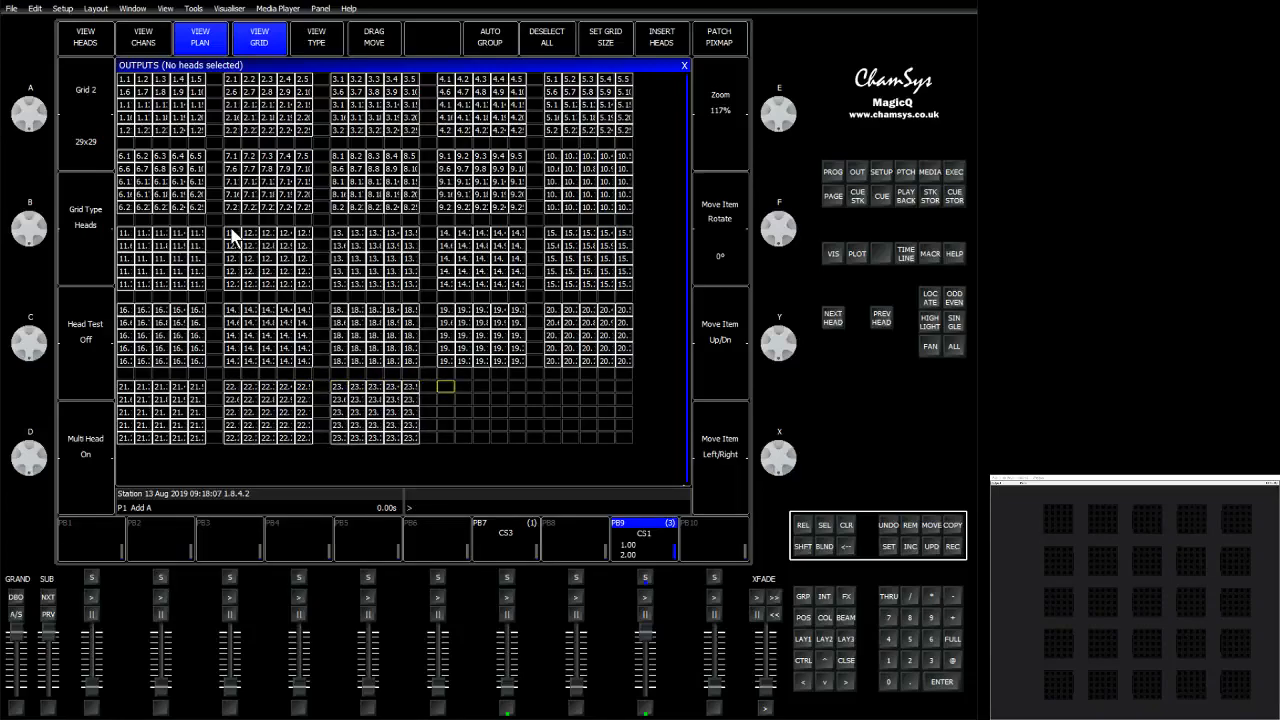
pyautogui.write('24')
pyautogui.press('Return')
pyautogui.press('Right')
pyautogui.press('Right')
pyautogui.press('Right')
pyautogui.press('Right')
pyautogui.press('Right')
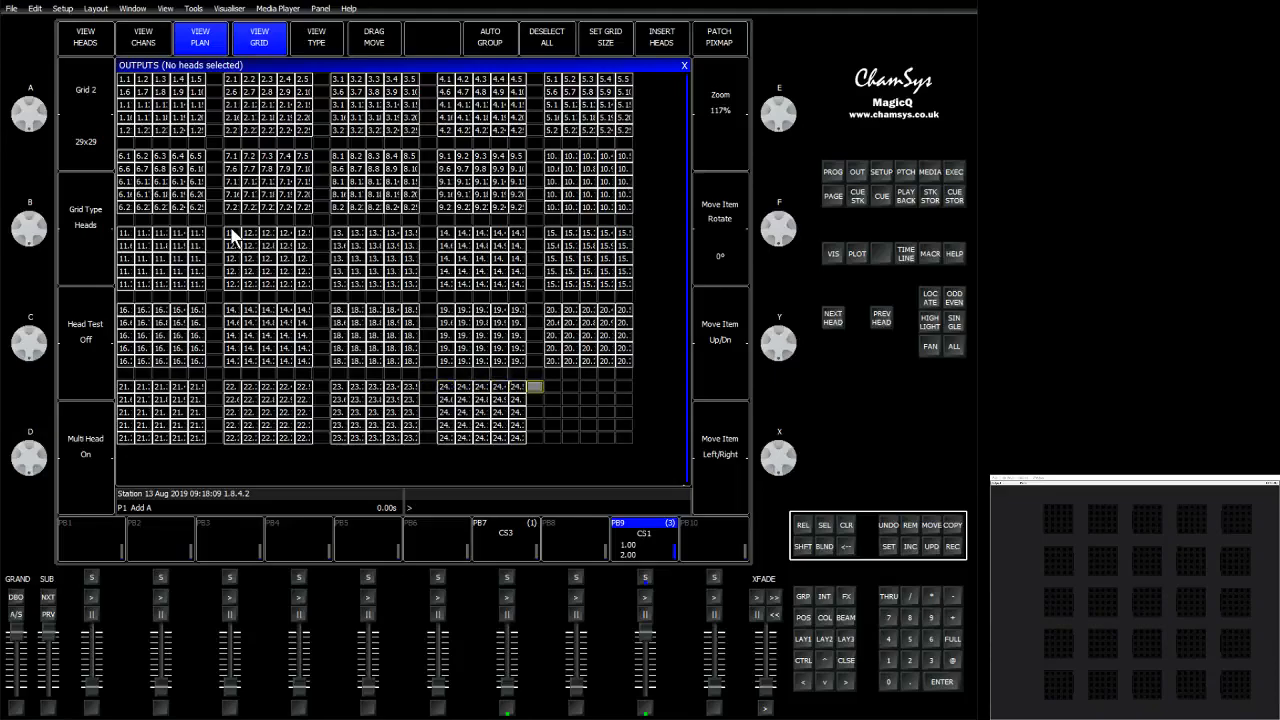
pyautogui.write('25')
pyautogui.press('Return')
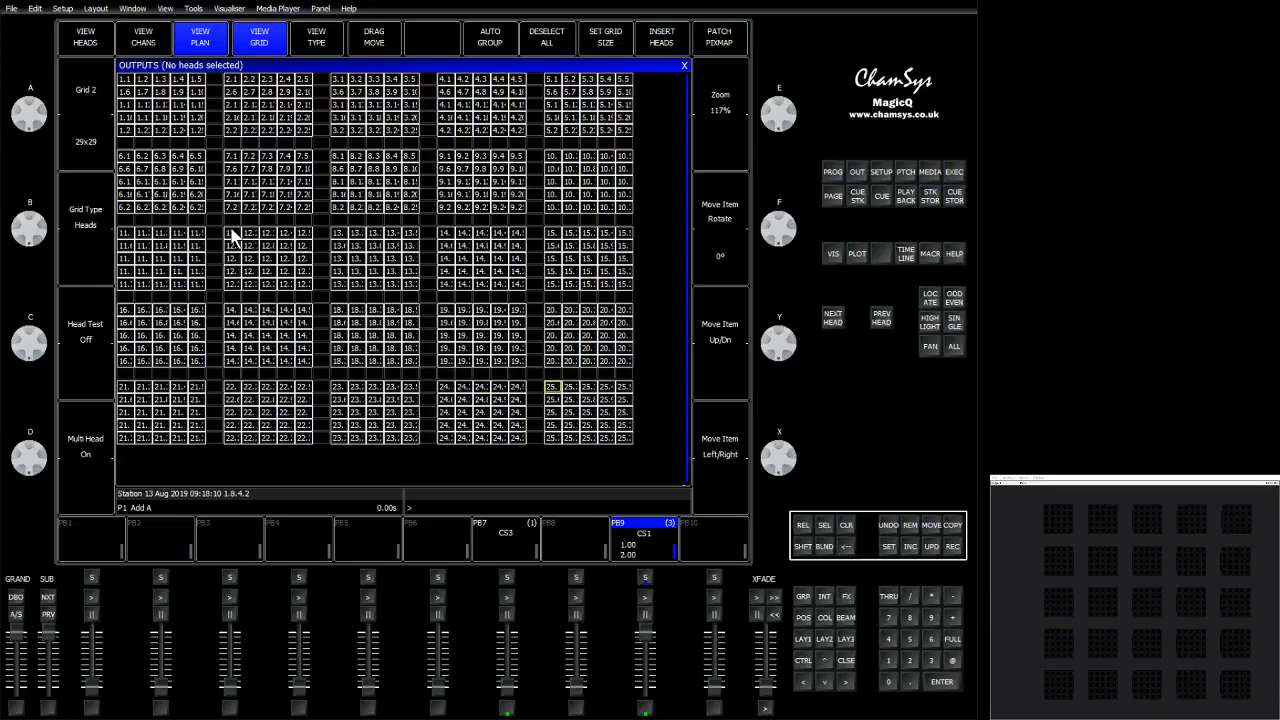
# Return to the plan view, step through the CS1 playback's cues, and pull its fader down.
pyautogui.click(277, 40)
pyautogui.click(645, 598)
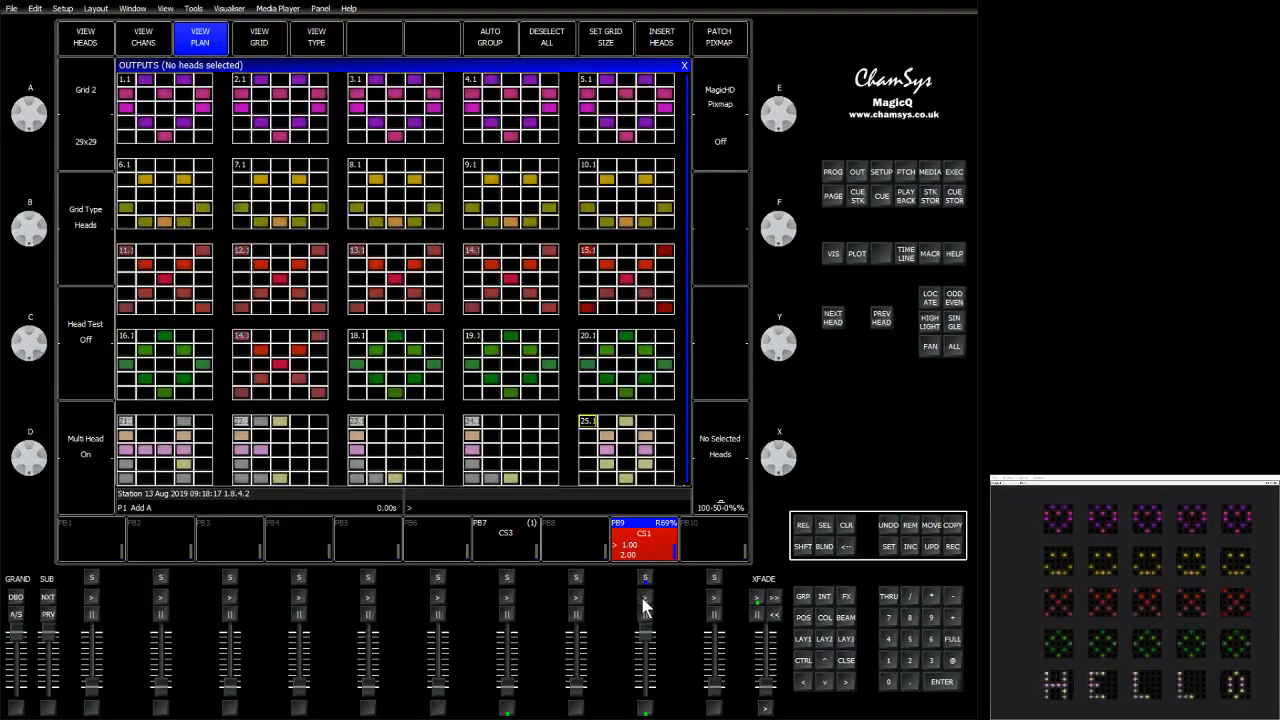
pyautogui.click(645, 598)
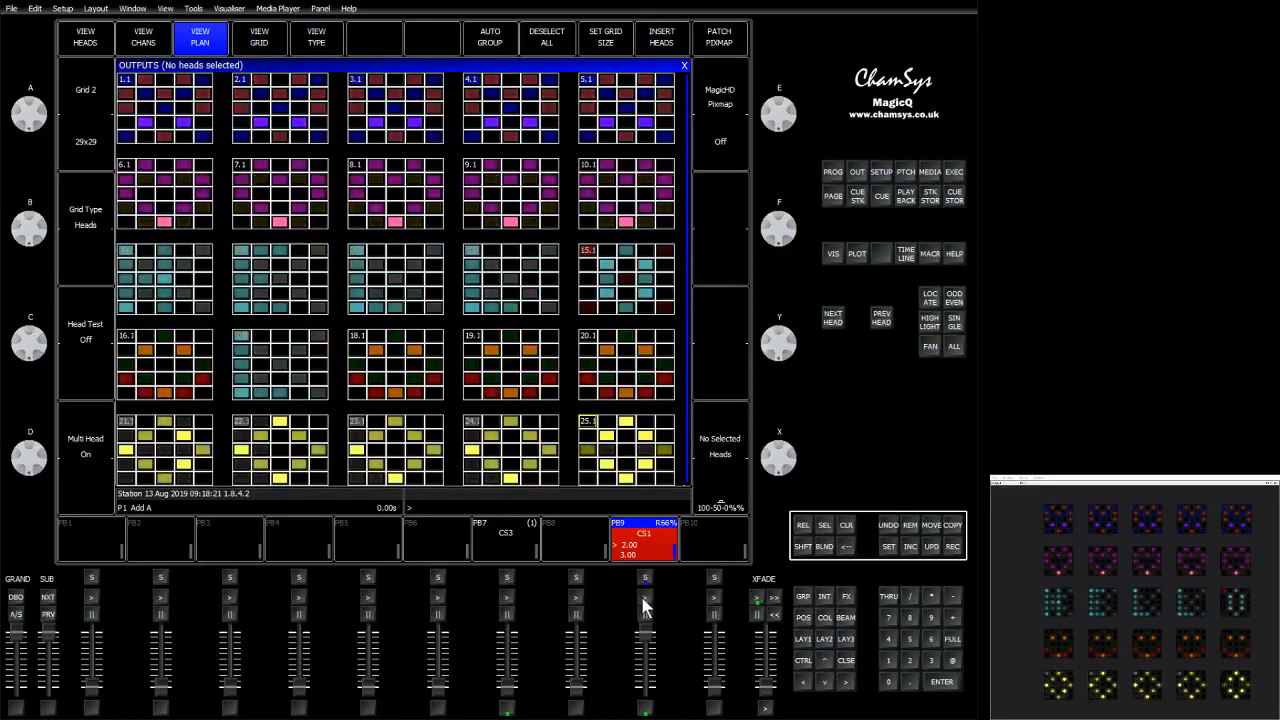
pyautogui.click(645, 600)
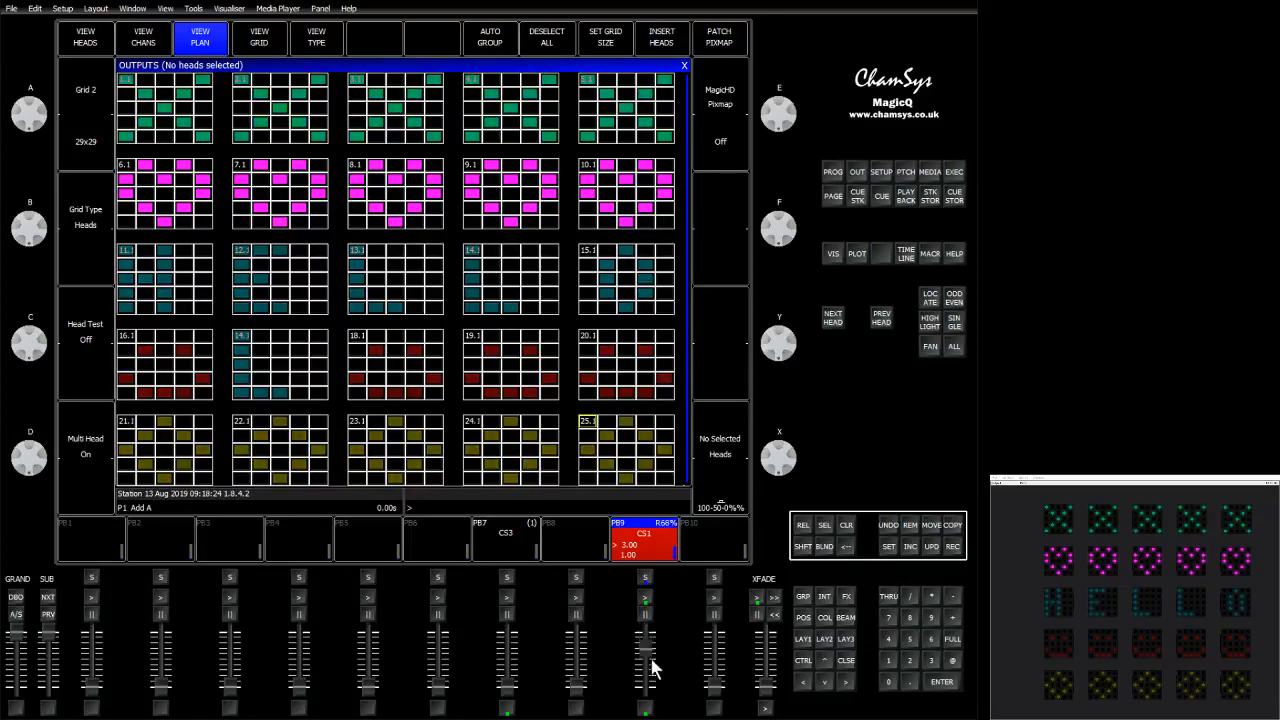
pyautogui.moveTo(652, 668); pyautogui.dragTo(657, 709)
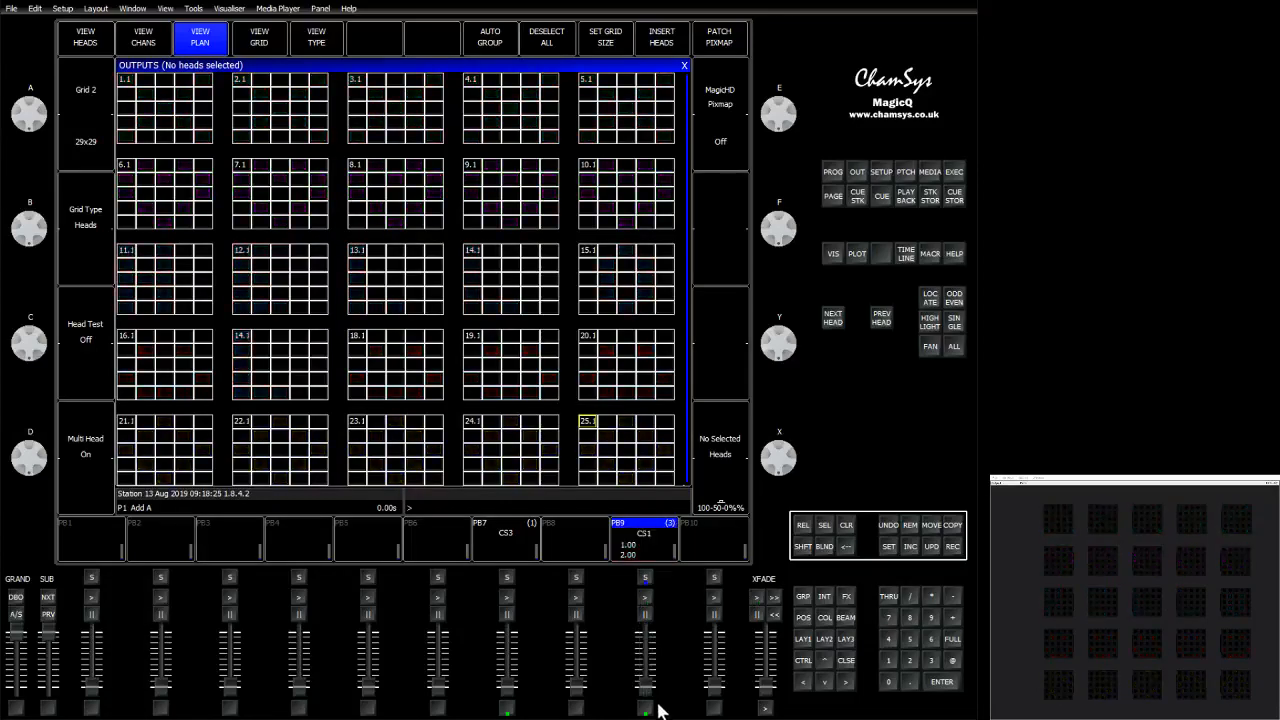
# Select the diagonal pixels across heads 1, 7, 13, 19 and 25, set them to full and colour them Yellow.
pyautogui.moveTo(127, 87)
pyautogui.mouseDown()
pyautogui.moveTo(602, 440)
pyautogui.moveTo(590, 426)
pyautogui.mouseUp()
pyautogui.click(952, 639)
pyautogui.click(826, 617)
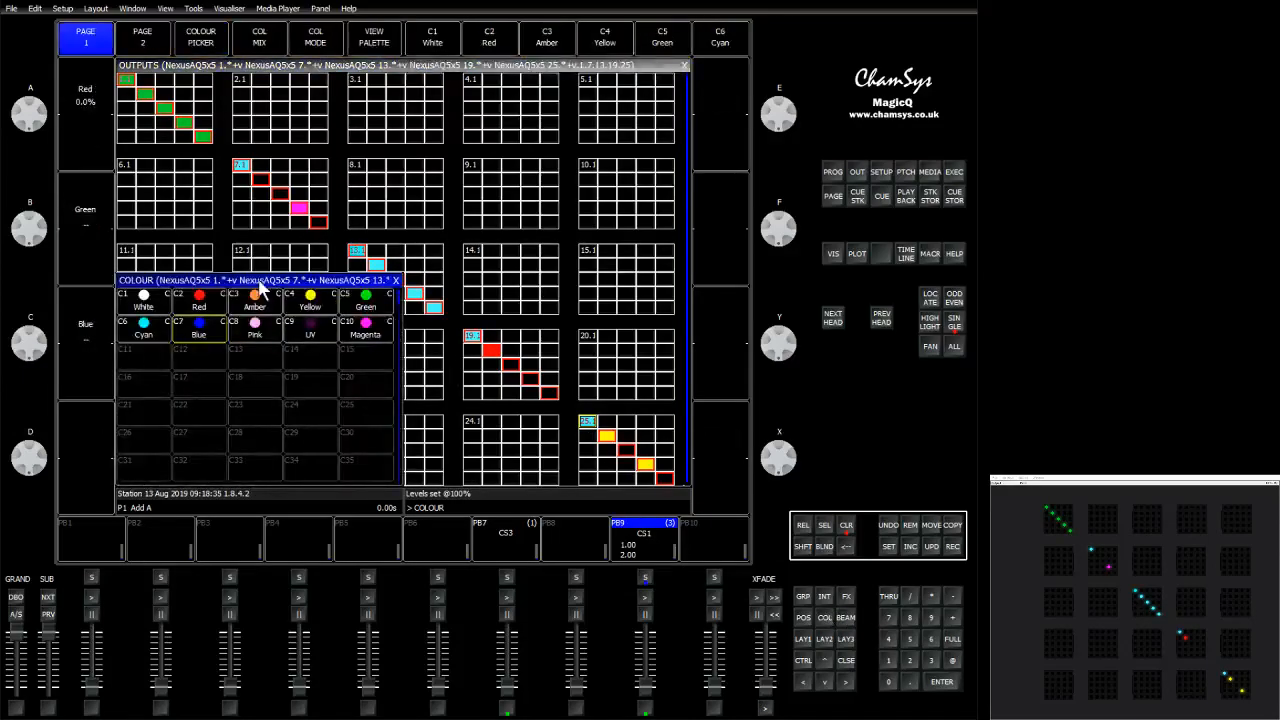
pyautogui.click(306, 302)
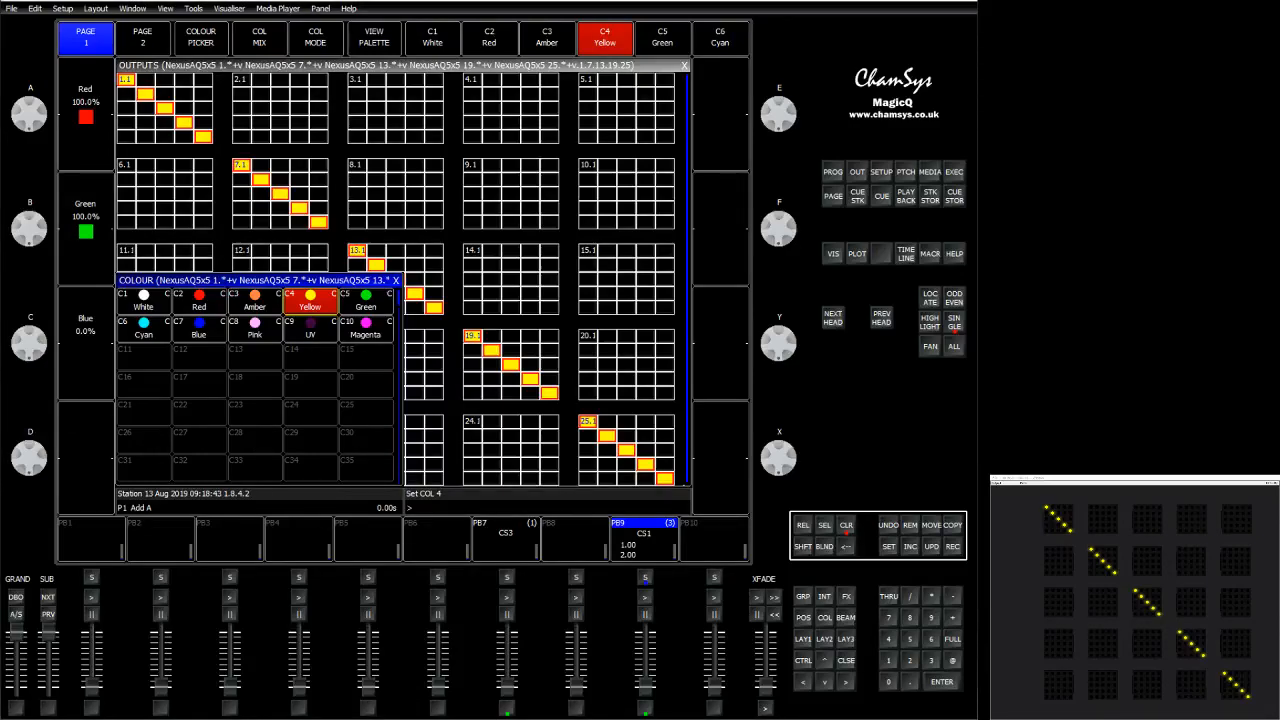
# Select the opposite diagonal pixels of heads 5, 9, 13, 17 and 21, set them to full and colour them Yellow.
pyautogui.click(669, 84)
pyautogui.click(642, 98)
pyautogui.click(623, 110)
pyautogui.click(606, 124)
pyautogui.click(587, 138)
pyautogui.click(526, 202)
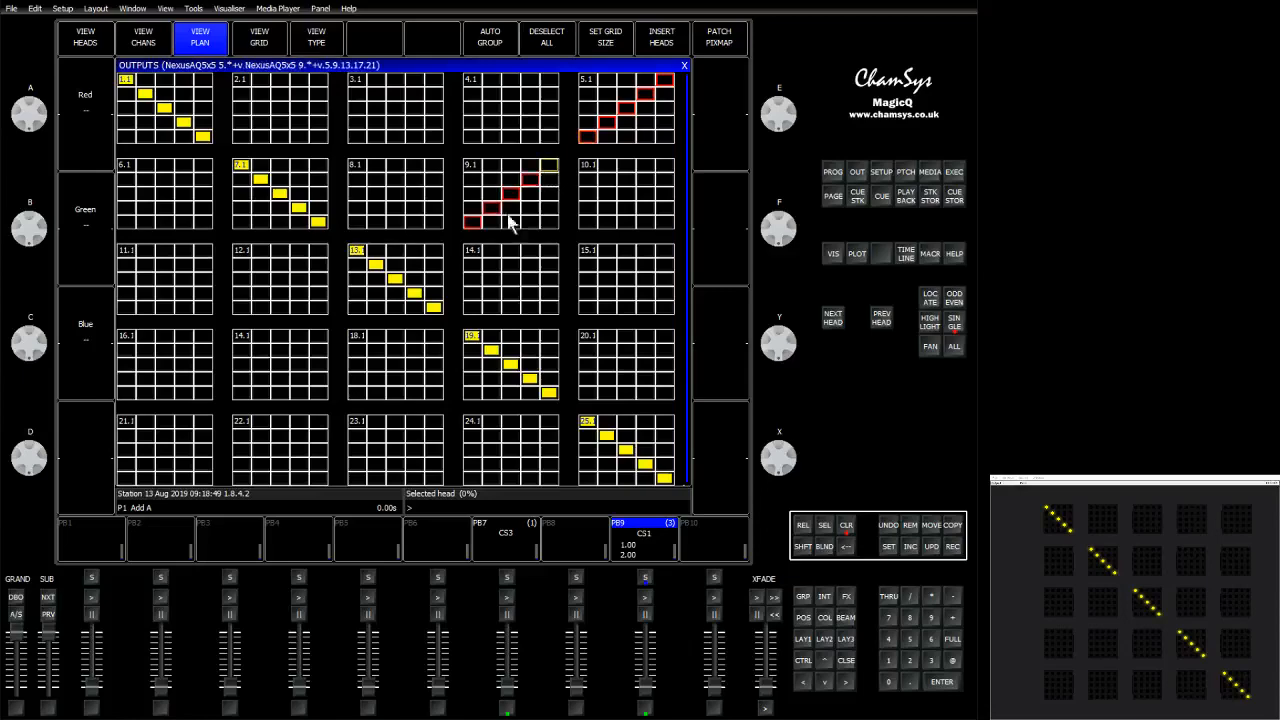
pyautogui.click(433, 260)
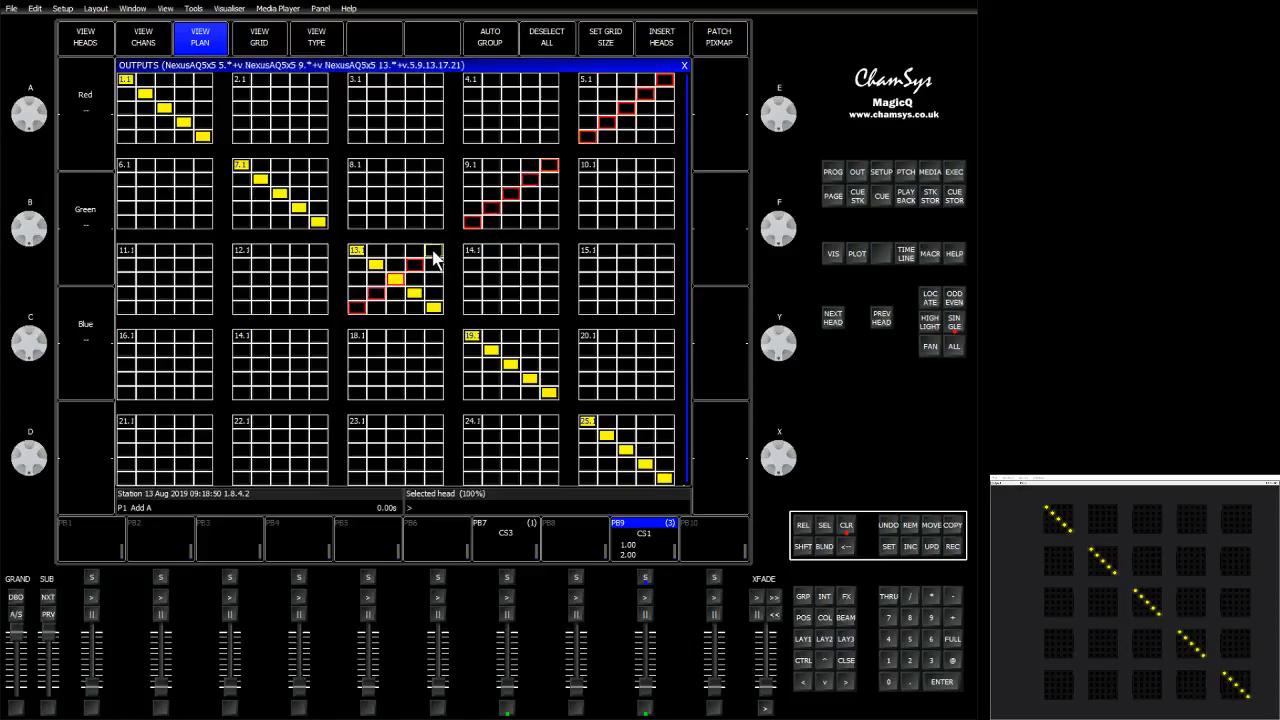
pyautogui.click(316, 337)
pyautogui.click(201, 428)
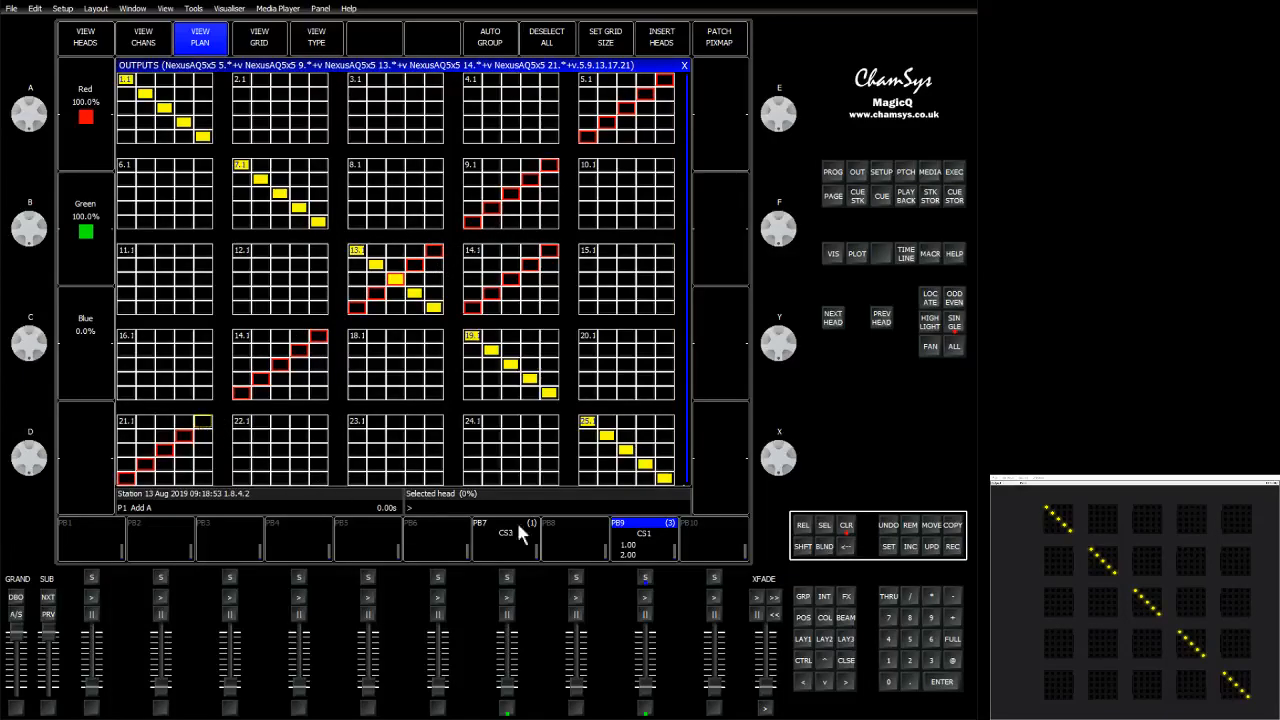
pyautogui.click(954, 657)
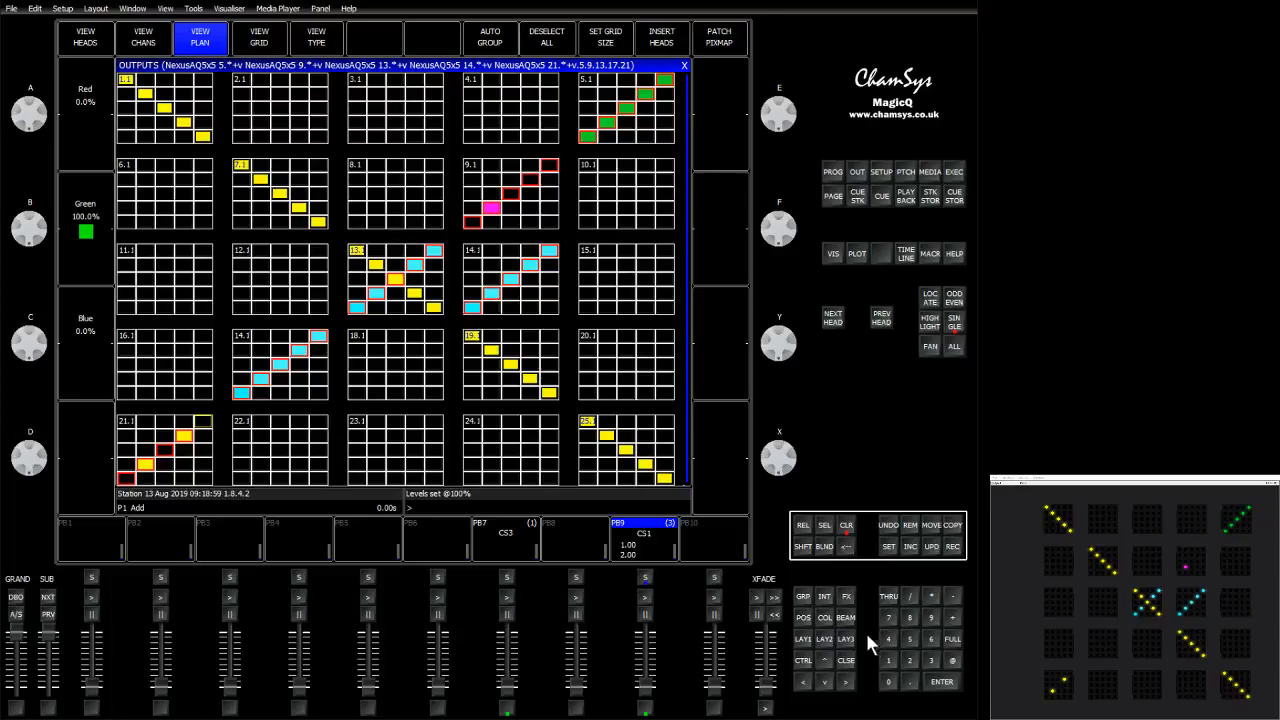
pyautogui.click(826, 618)
pyautogui.click(310, 300)
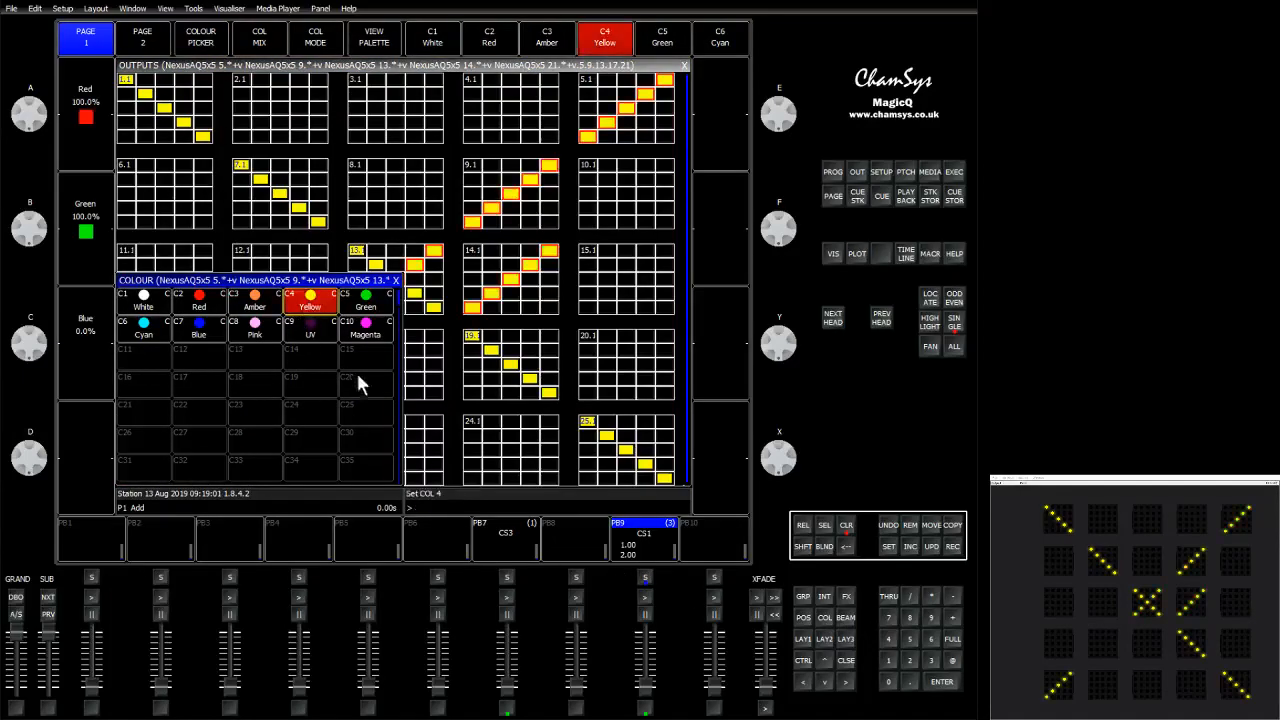
# Select the opposite diagonal pixels of head 14 and set their level to 0.
pyautogui.click(553, 258)
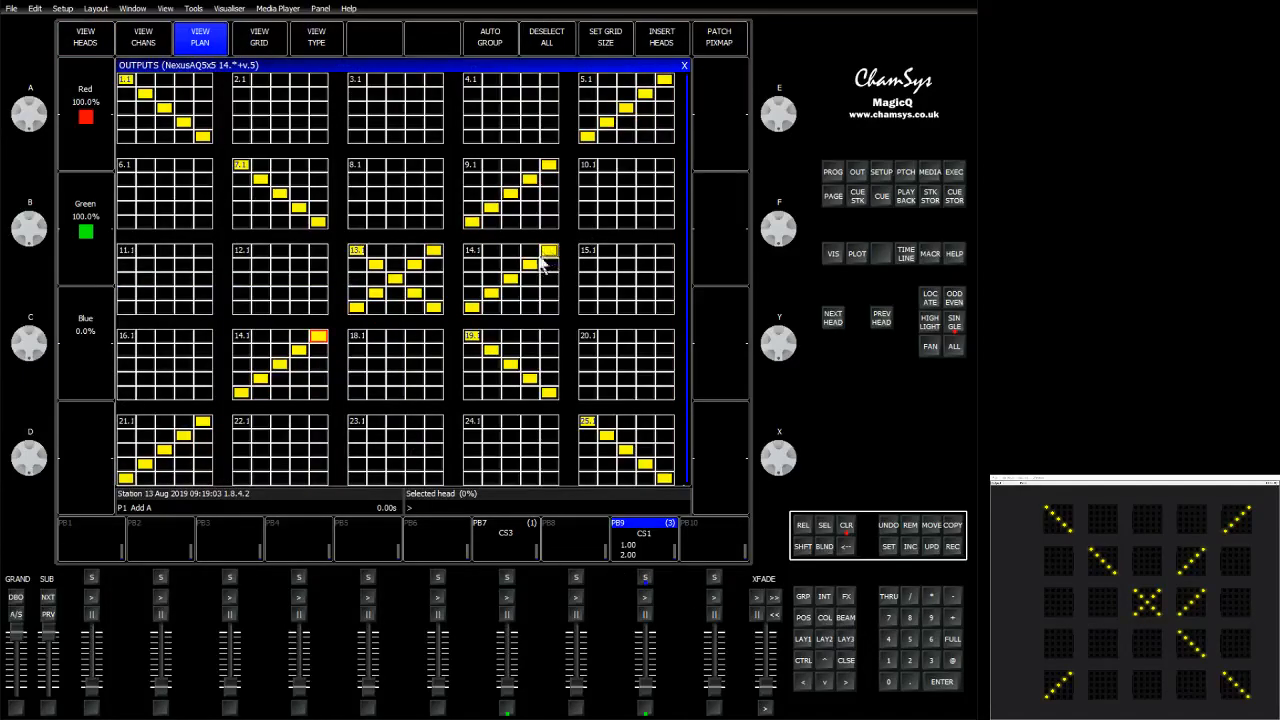
pyautogui.moveTo(535, 272); pyautogui.dragTo(472, 307)
pyautogui.click(952, 660)
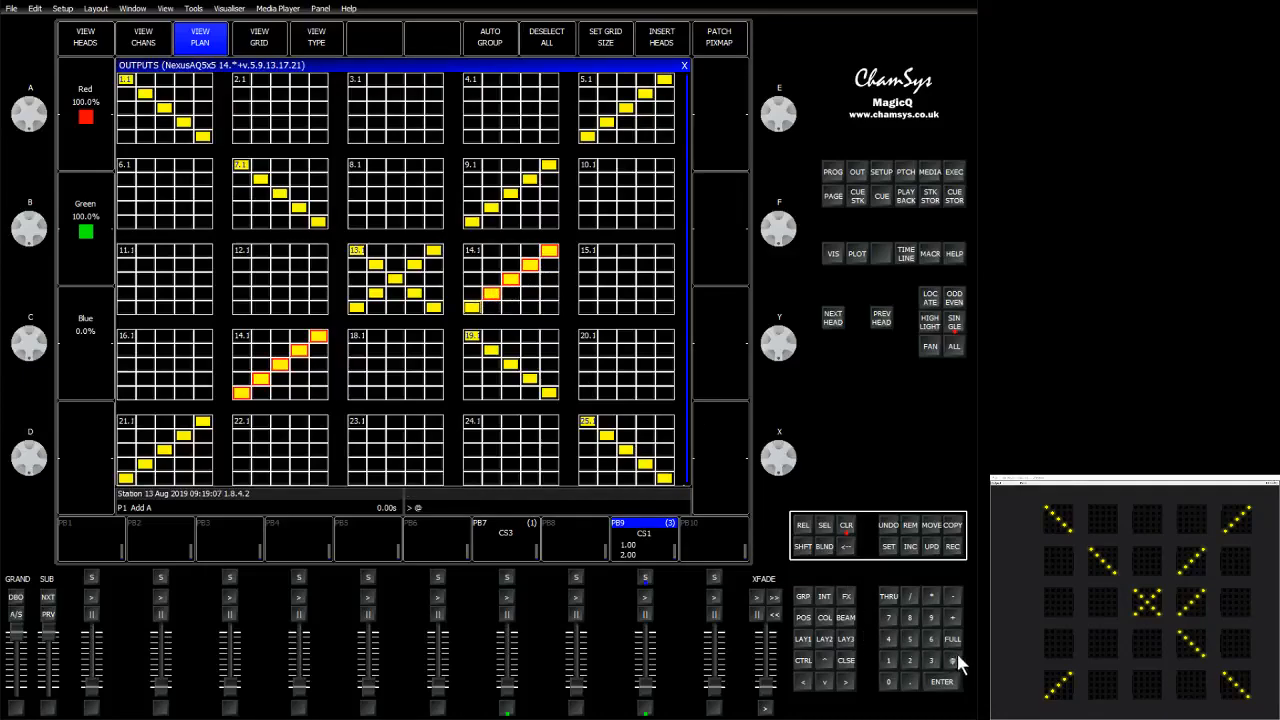
pyautogui.click(888, 682)
pyautogui.press('Return')
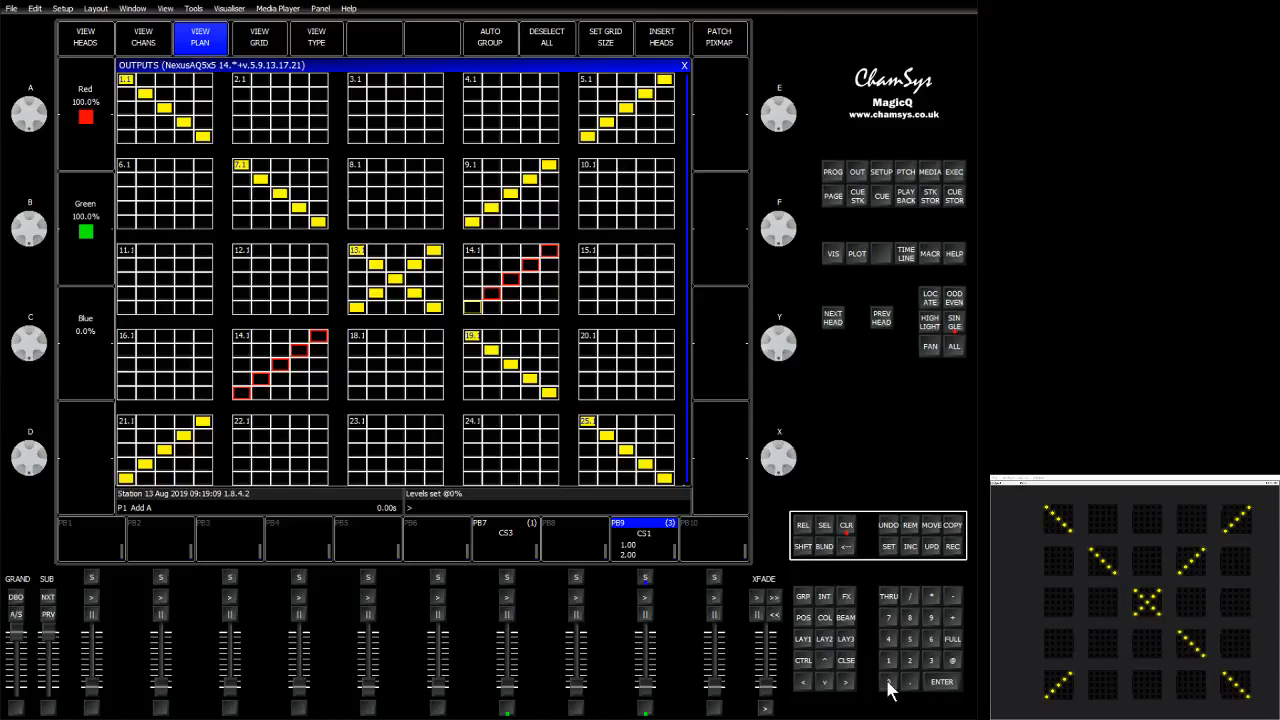
# Replace the duplicate head 14 block in the fourth row of the grid with head 17.
pyautogui.click(240, 340)
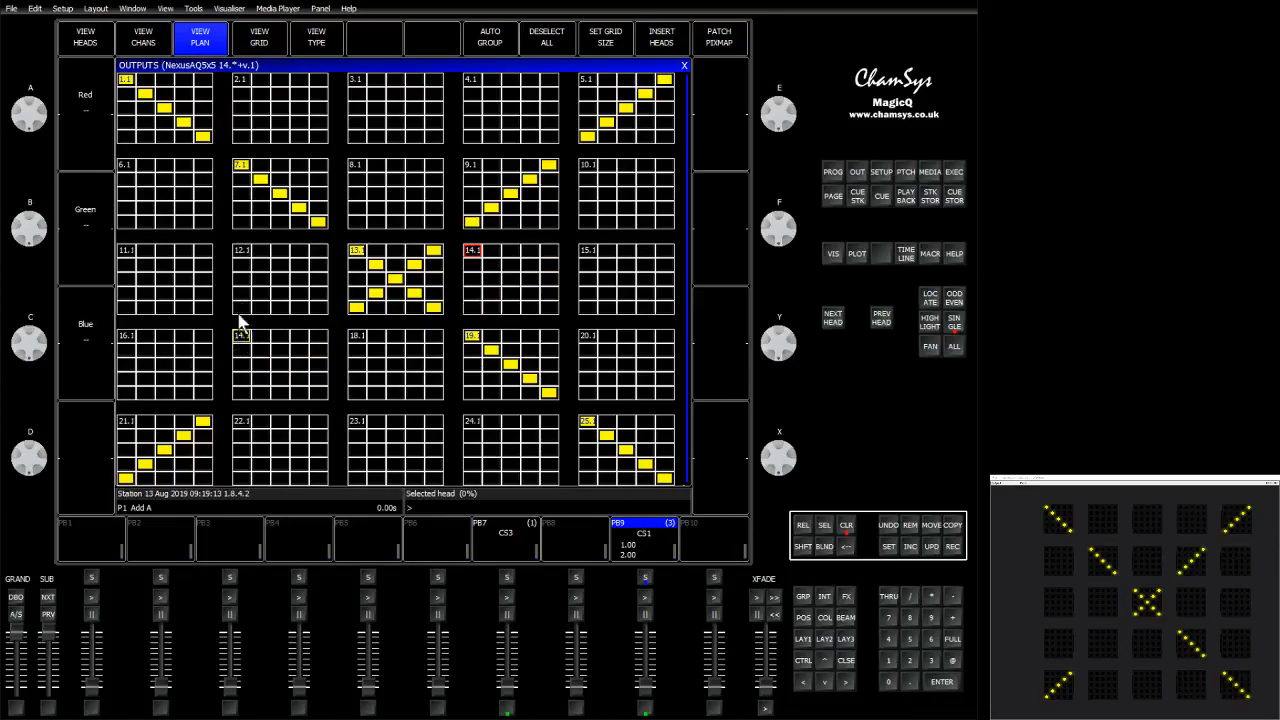
pyautogui.click(252, 40)
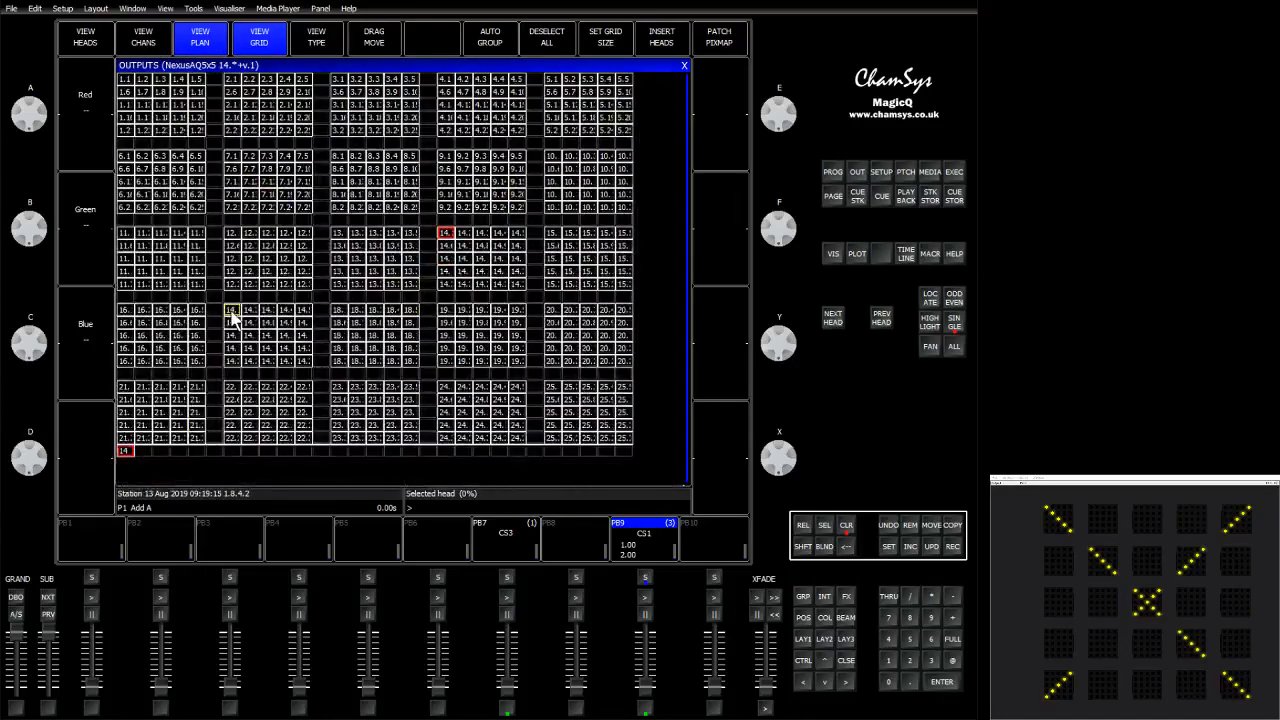
pyautogui.click(233, 316)
pyautogui.write('17')
pyautogui.press('Return')
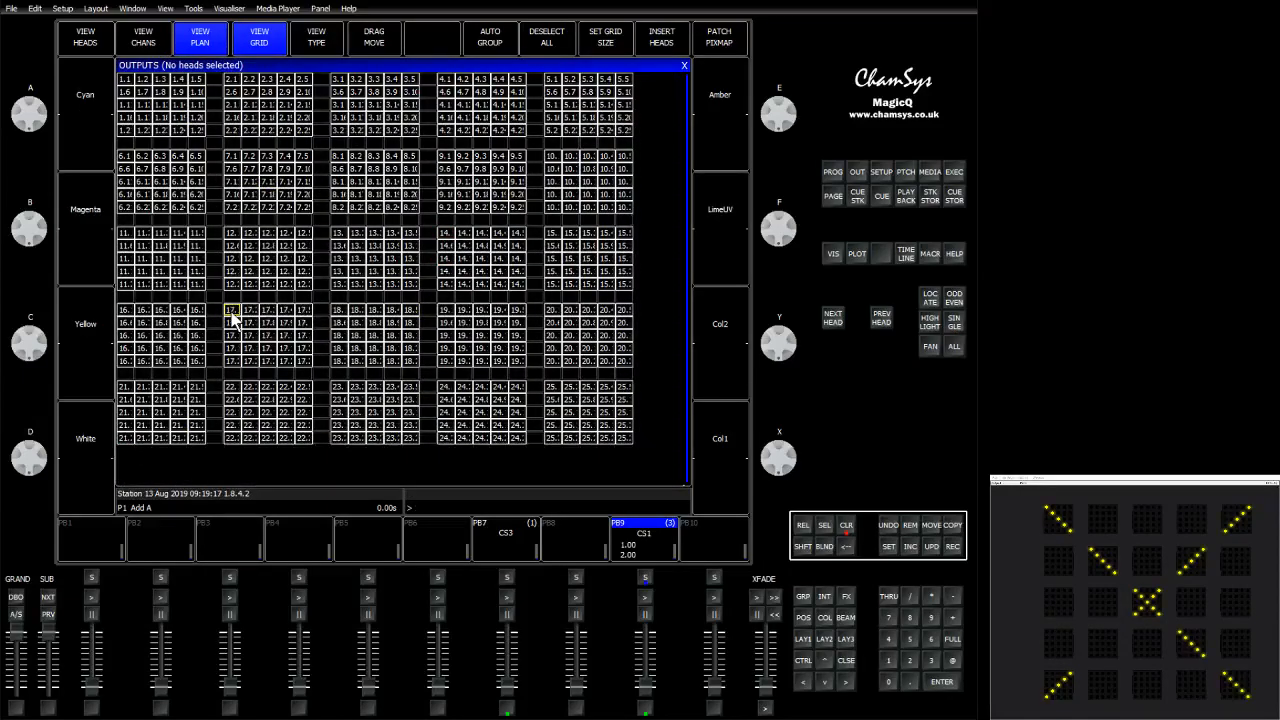
pyautogui.click(284, 38)
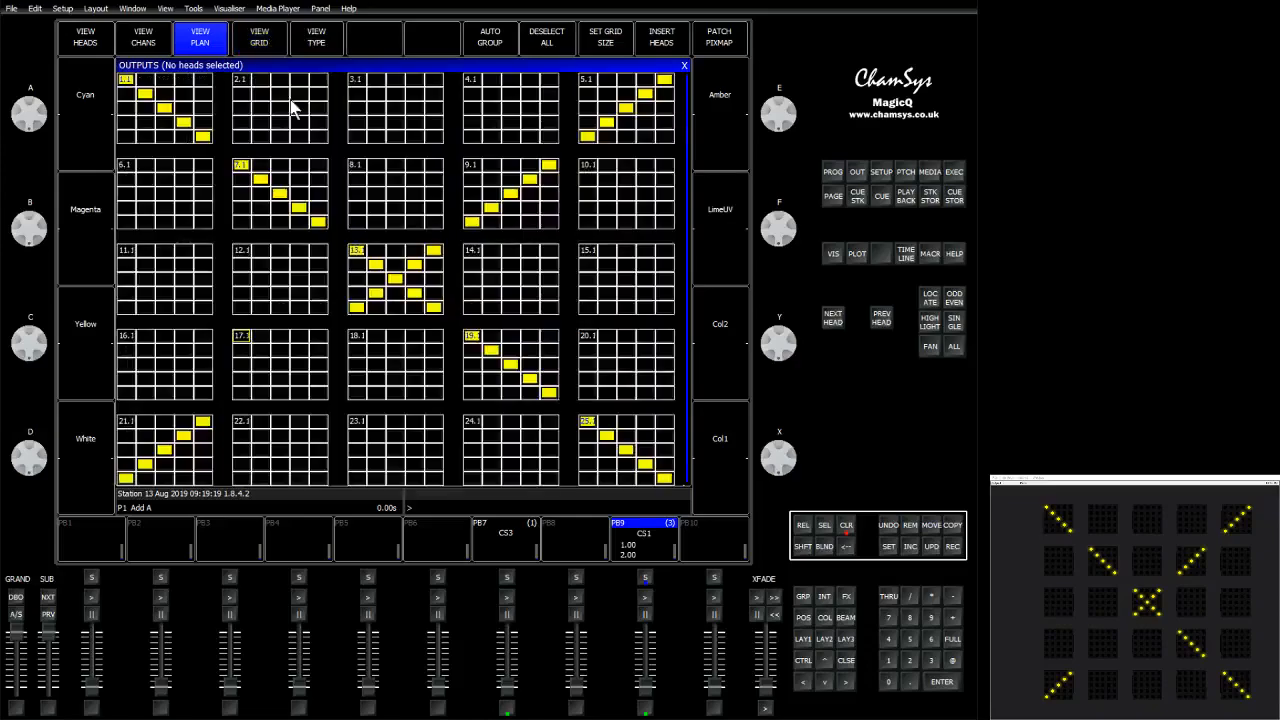
# Select head 17's opposite diagonal pixels, set them to full and colour them Yellow.
pyautogui.moveTo(320, 338); pyautogui.dragTo(245, 395)
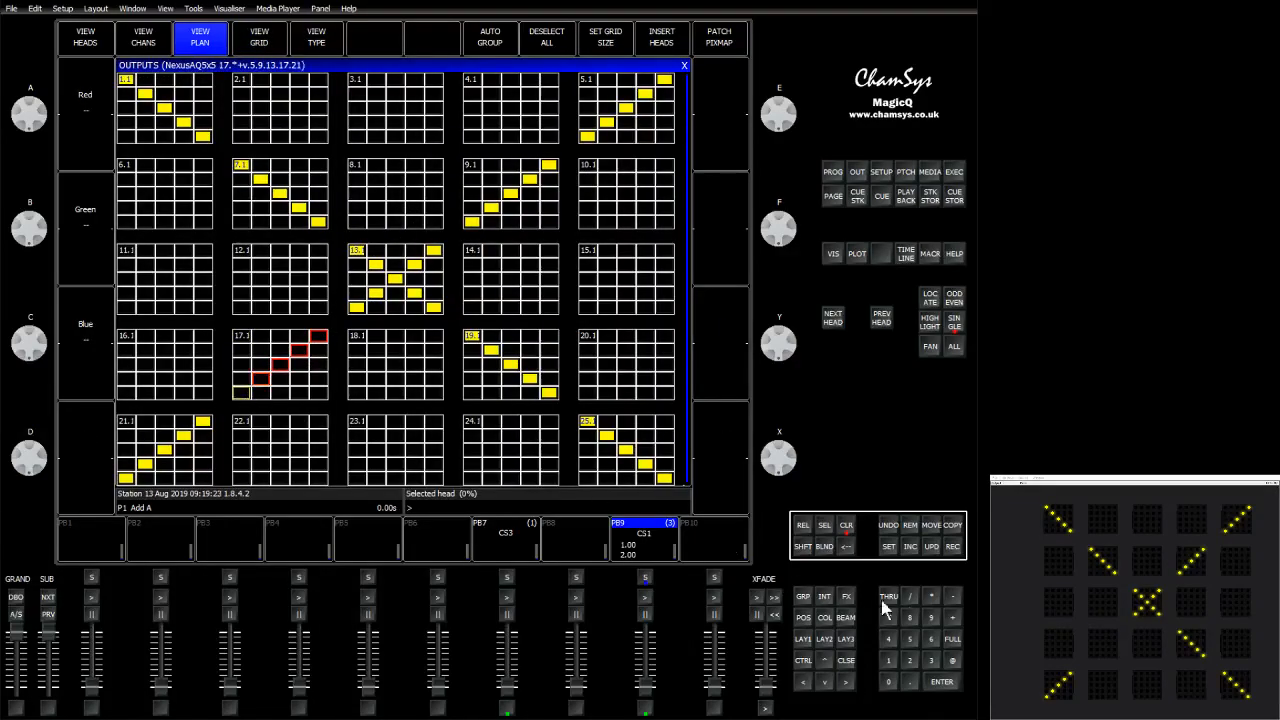
pyautogui.click(955, 642)
pyautogui.click(823, 620)
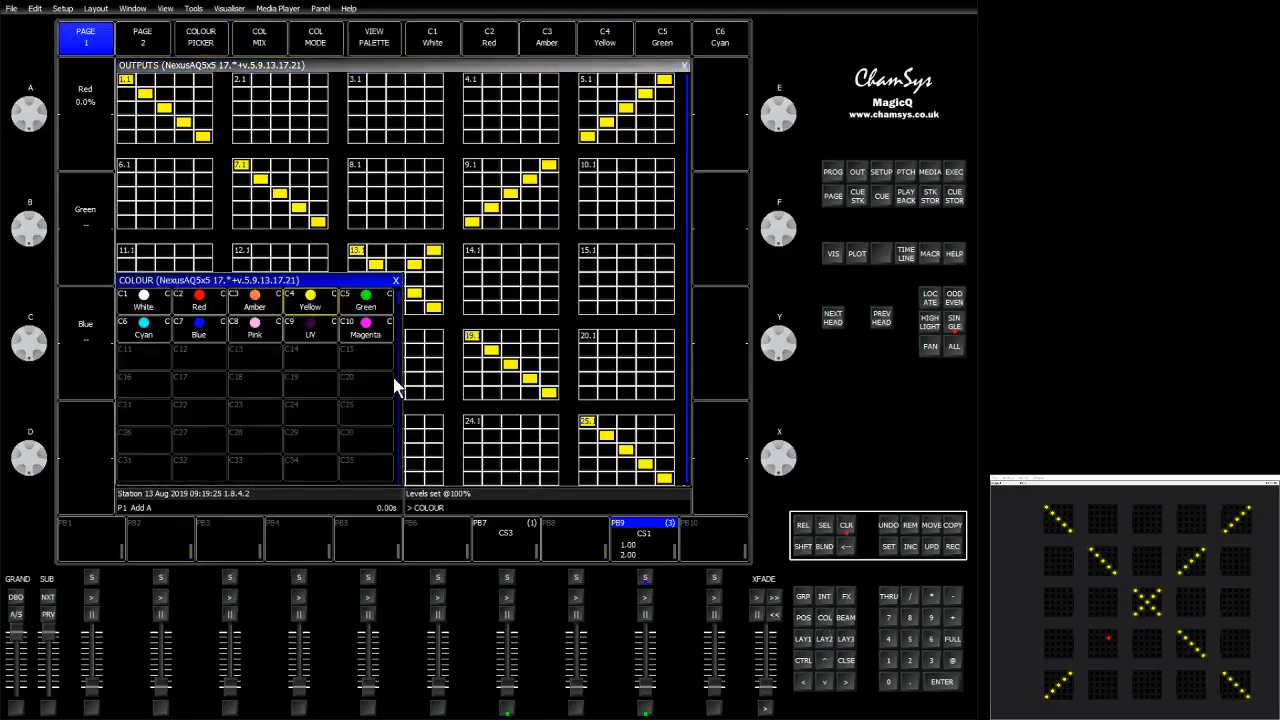
pyautogui.click(306, 302)
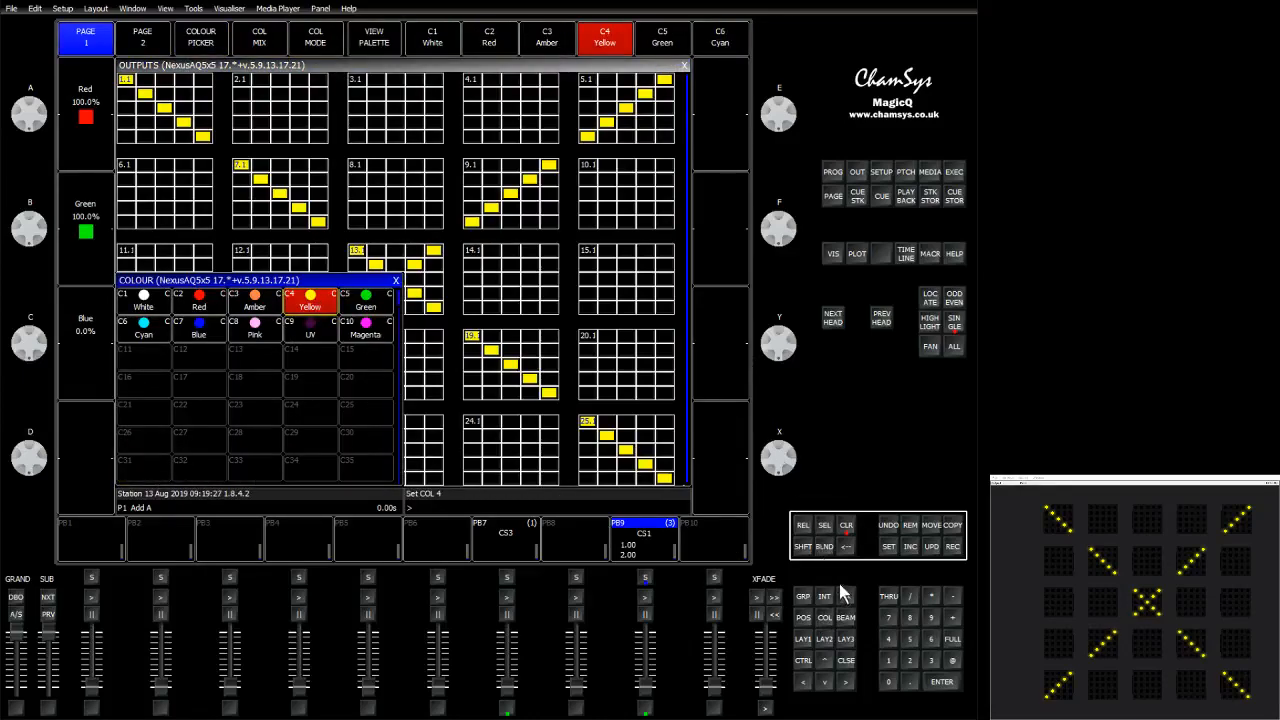
pyautogui.click(395, 280)
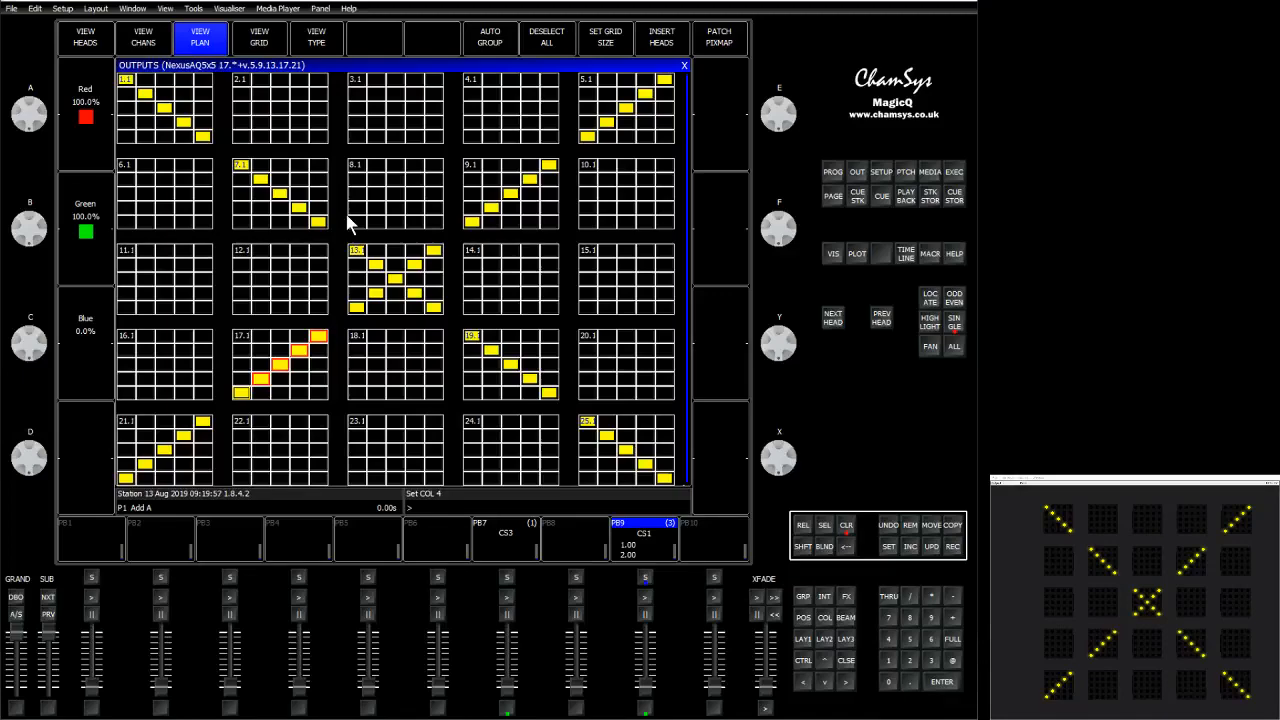
# Arrange the heads in the visualiser with Back positioning and a spacing of .25.
pyautogui.press('BackSpace')
pyautogui.press('shift')
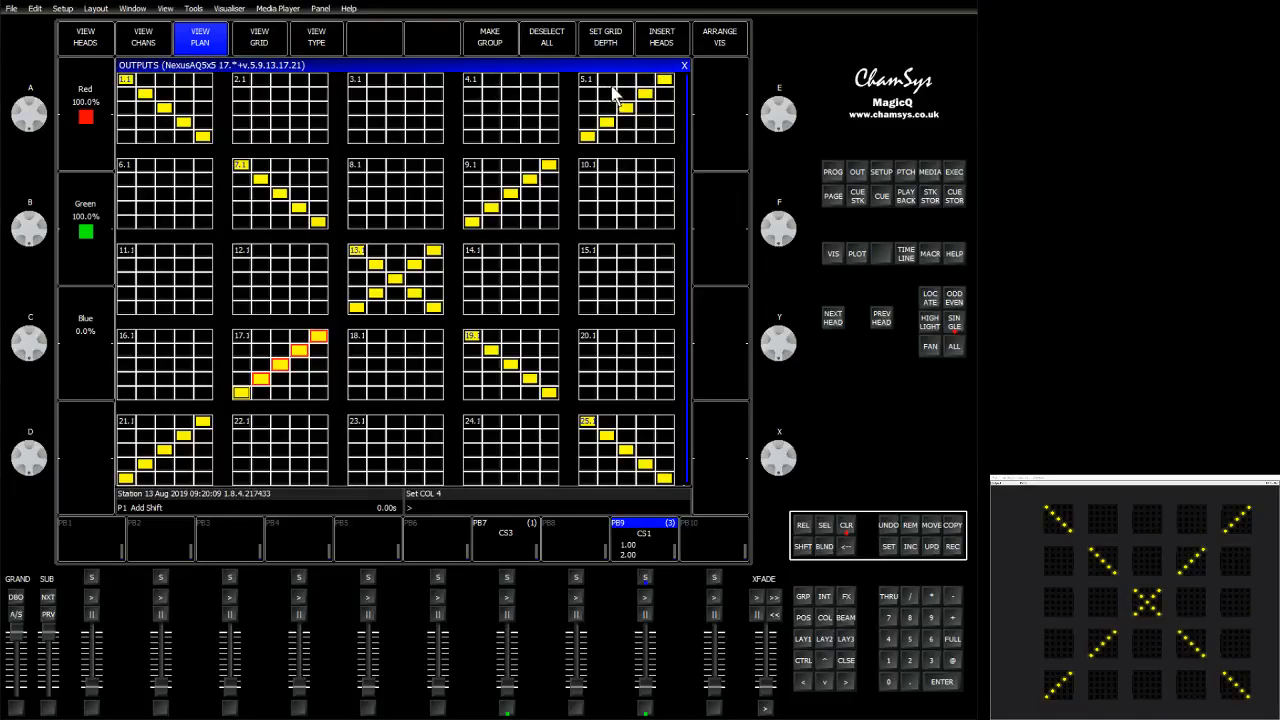
pyautogui.click(722, 50)
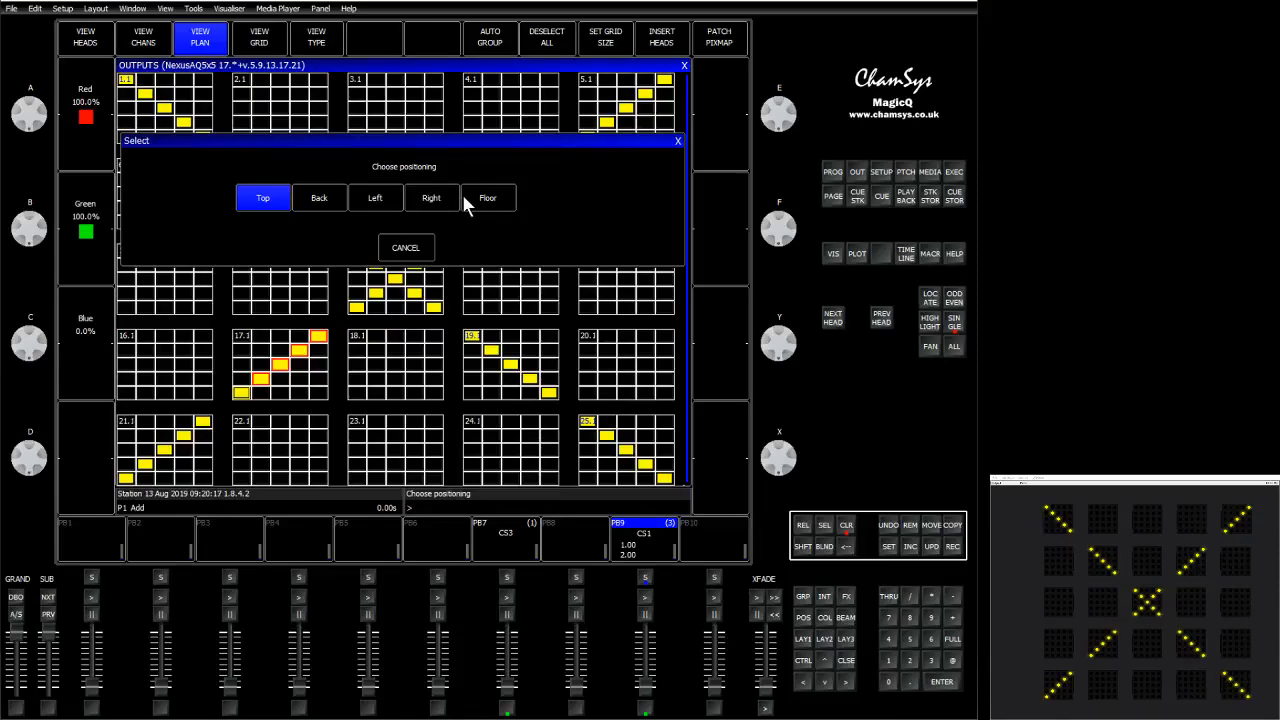
pyautogui.click(331, 210)
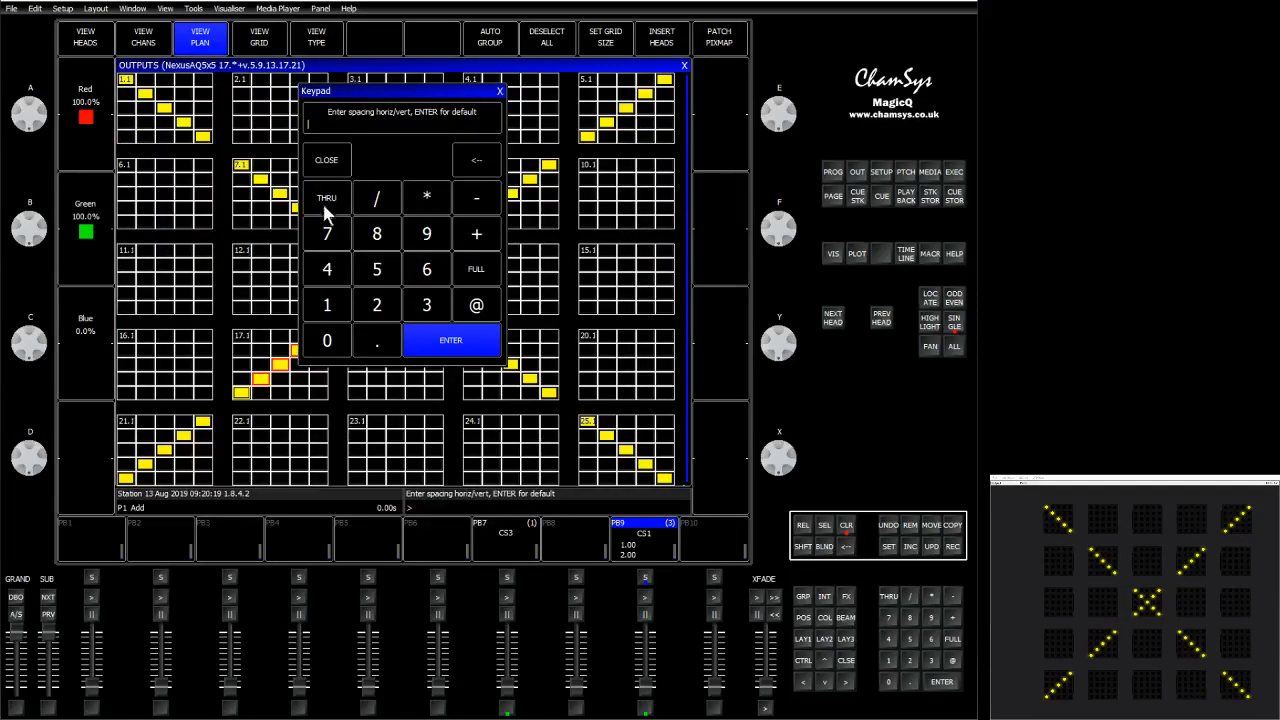
pyautogui.click(382, 340)
pyautogui.click(379, 302)
pyautogui.click(379, 282)
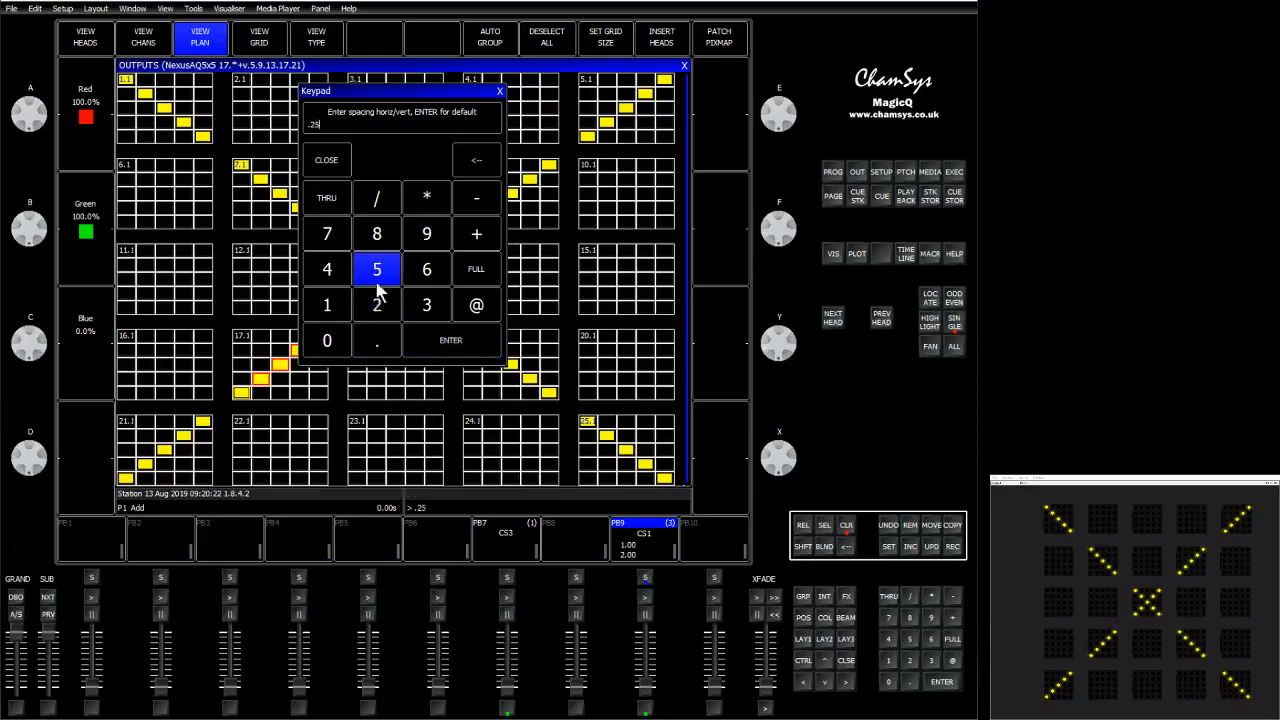
pyautogui.click(424, 340)
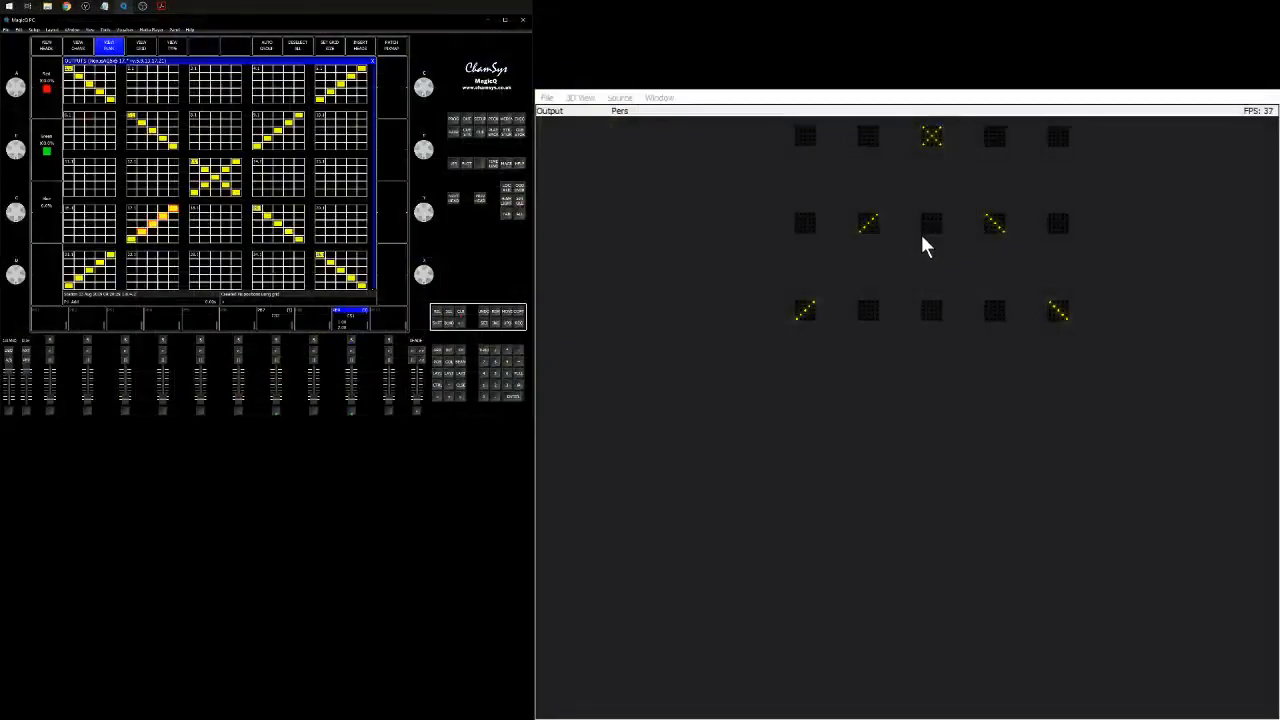
# Re-arrange the heads in the visualiser with a tighter horizontal spacing.
pyautogui.moveTo(920, 230); pyautogui.dragTo(920, 420)
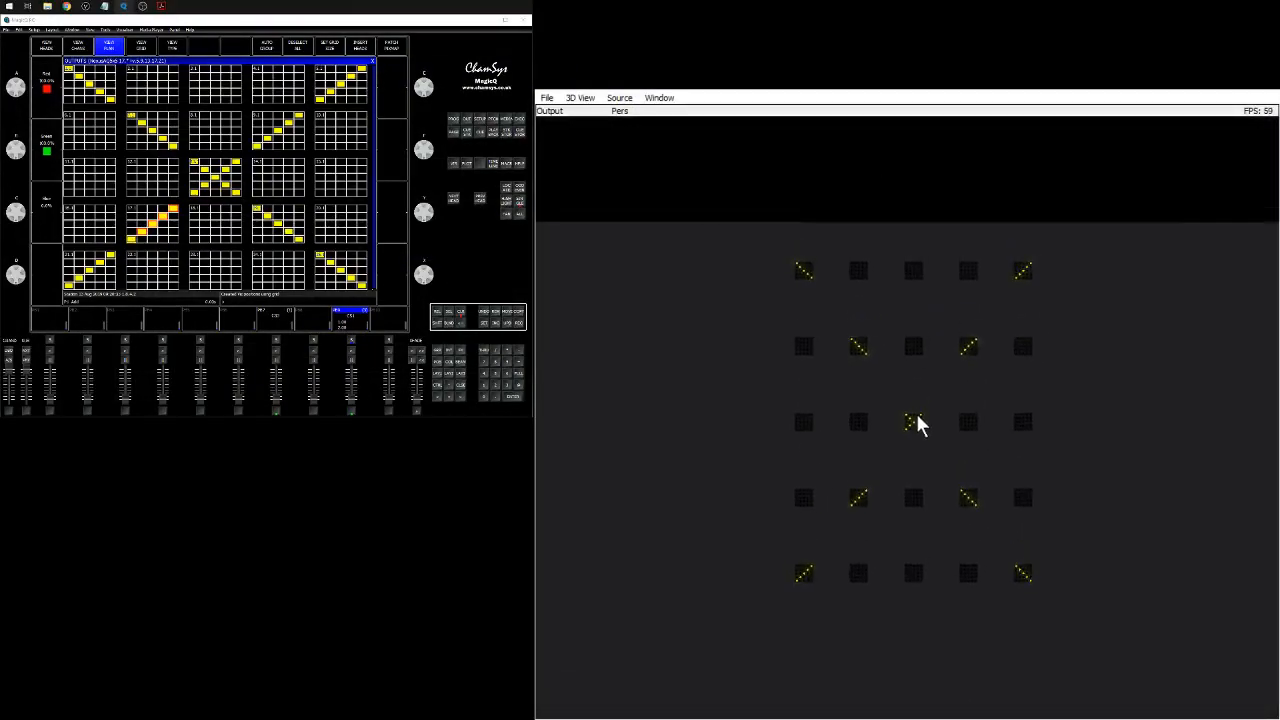
pyautogui.scroll(5, 920, 425)
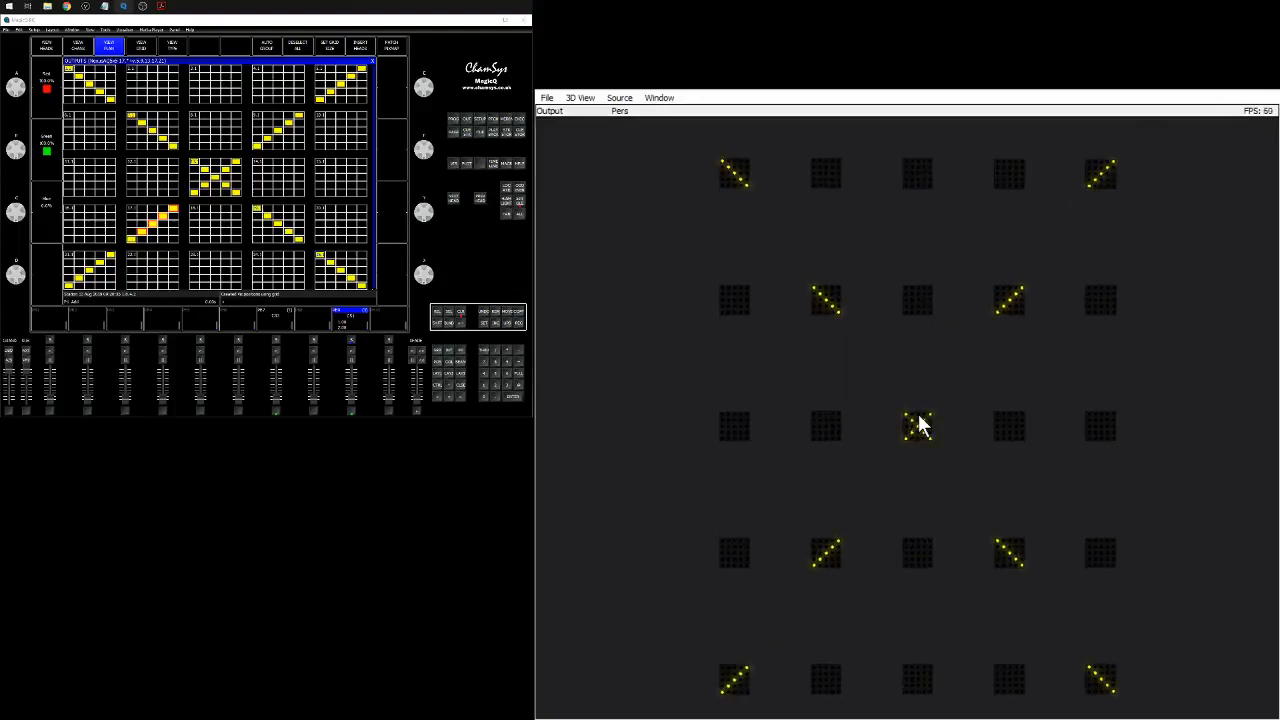
pyautogui.moveTo(920, 424); pyautogui.dragTo(920, 420)
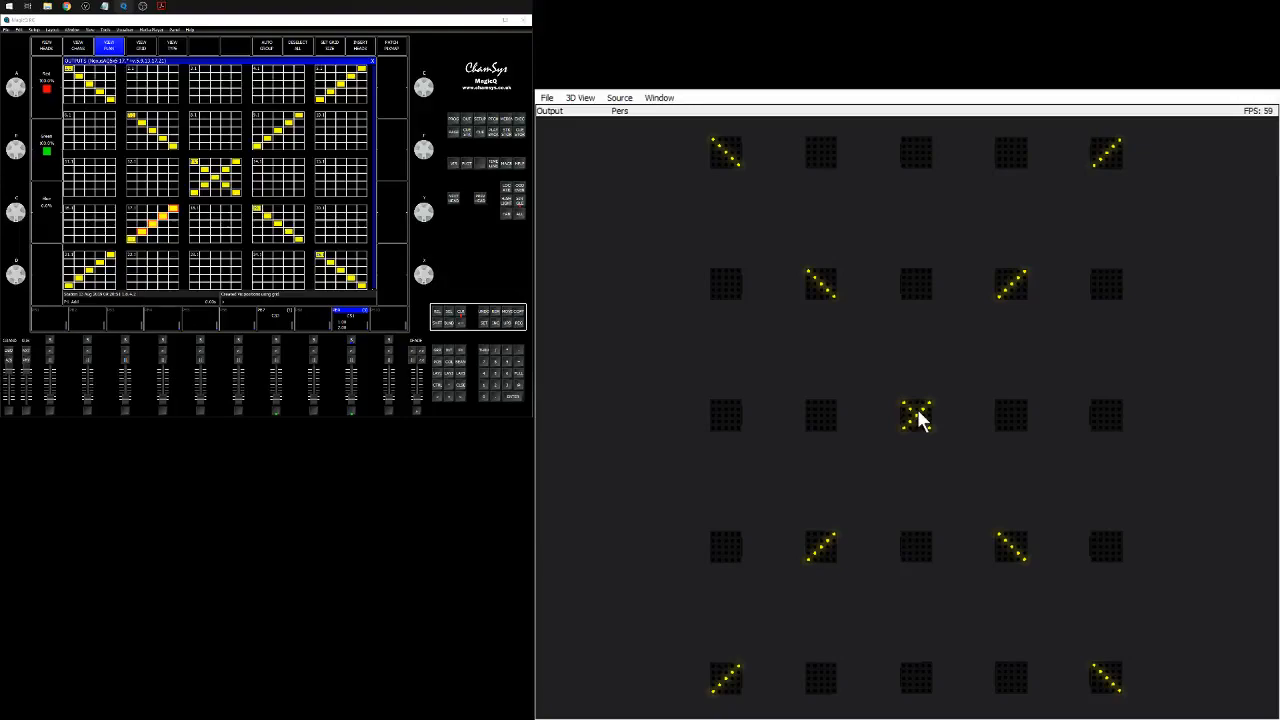
pyautogui.click(341, 65)
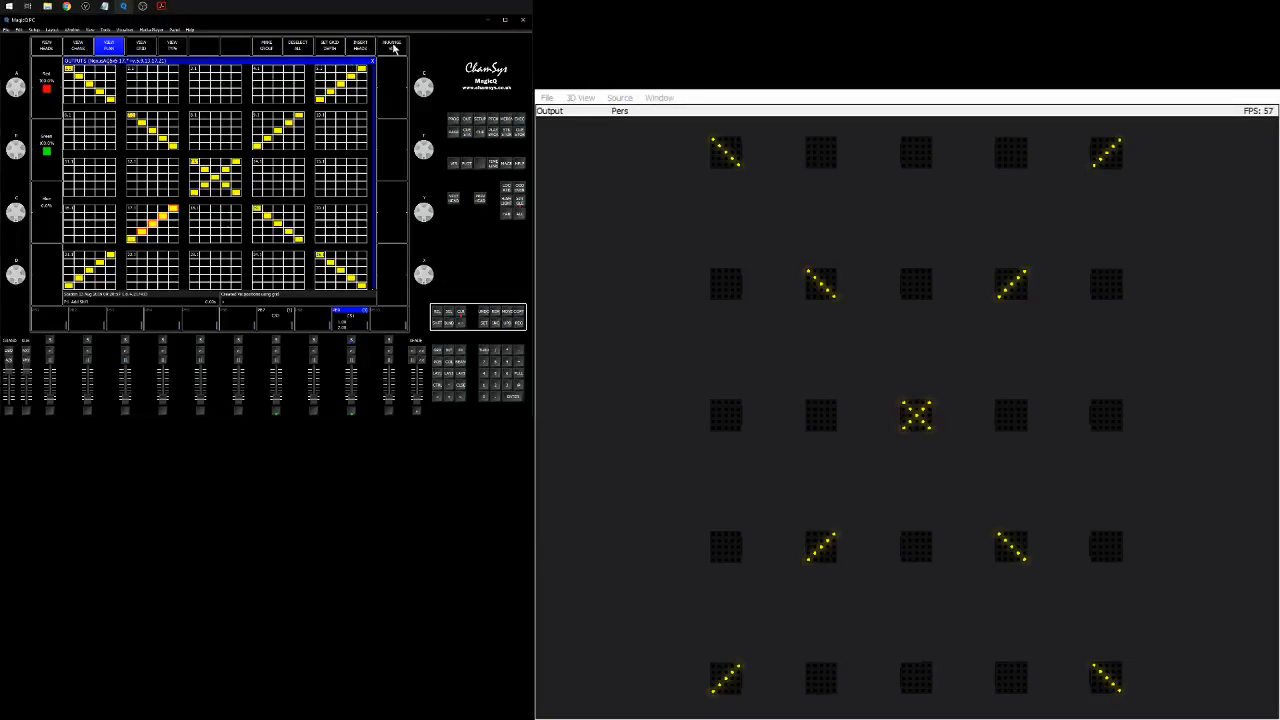
pyautogui.click(393, 46)
pyautogui.click(177, 136)
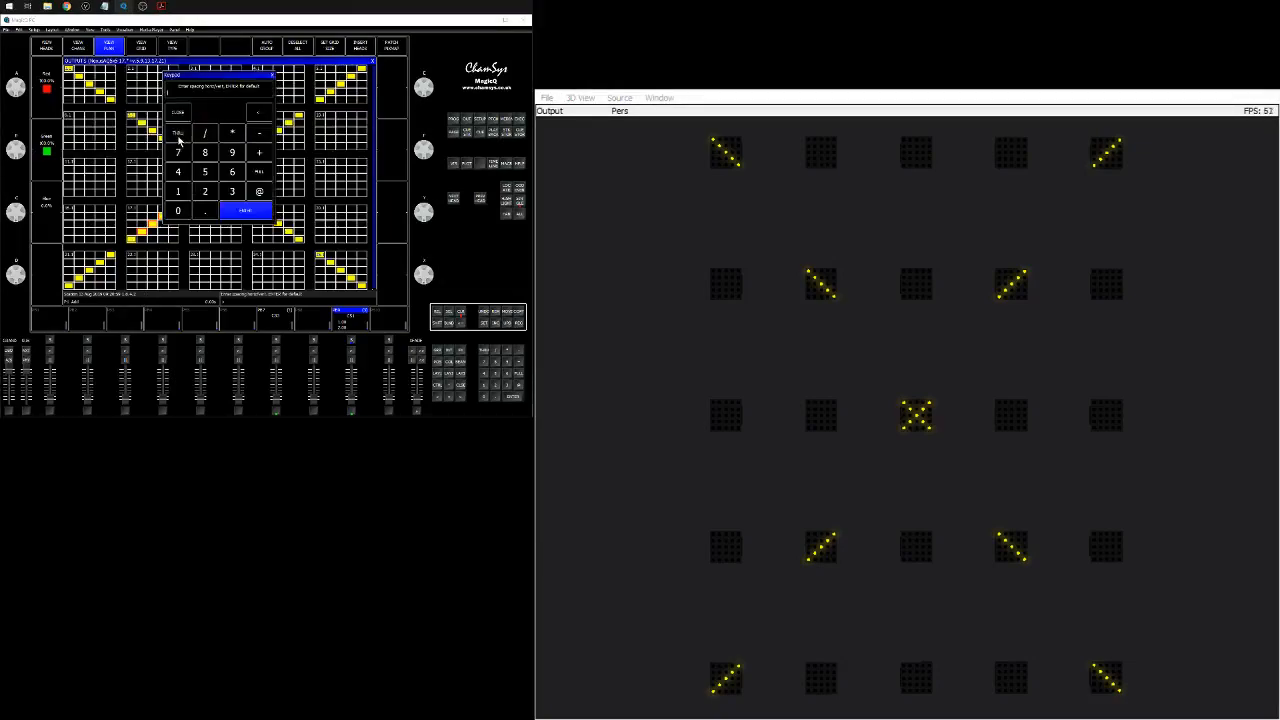
pyautogui.click(179, 192)
pyautogui.click(241, 214)
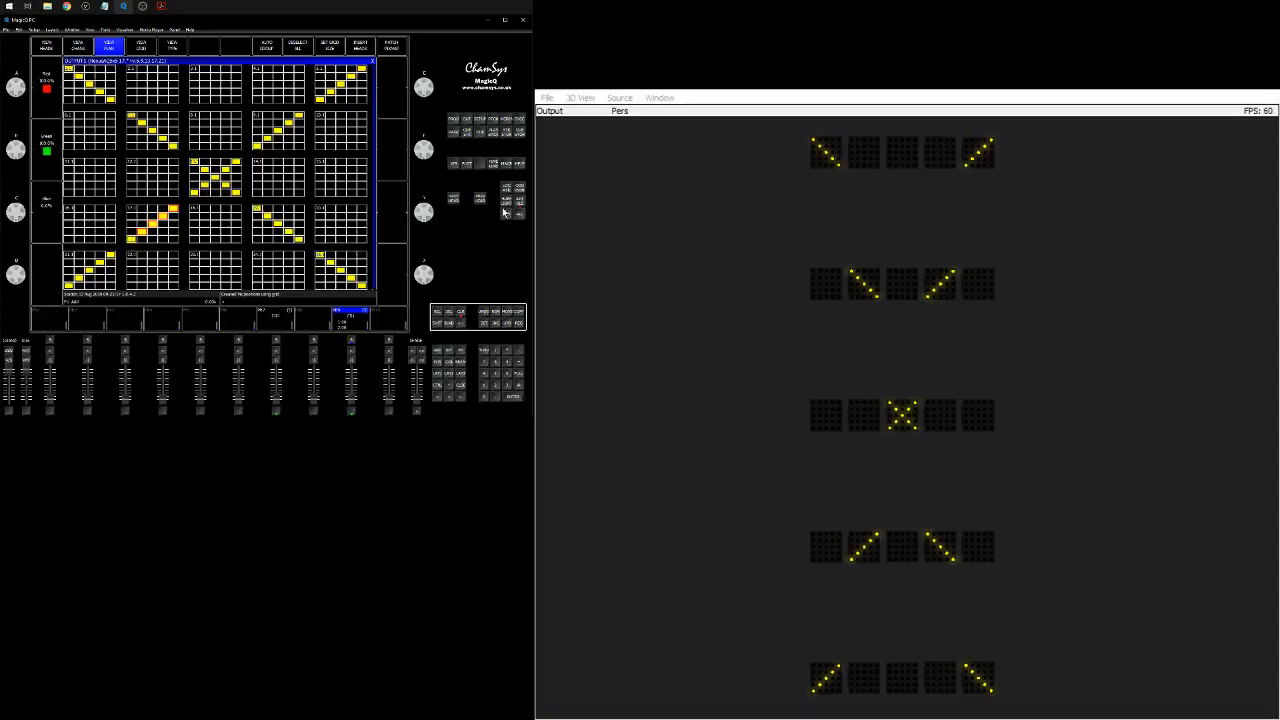
# Open the patch window's visualiser view and try a head selection by number, then clear it.
pyautogui.click(491, 121)
pyautogui.click(140, 47)
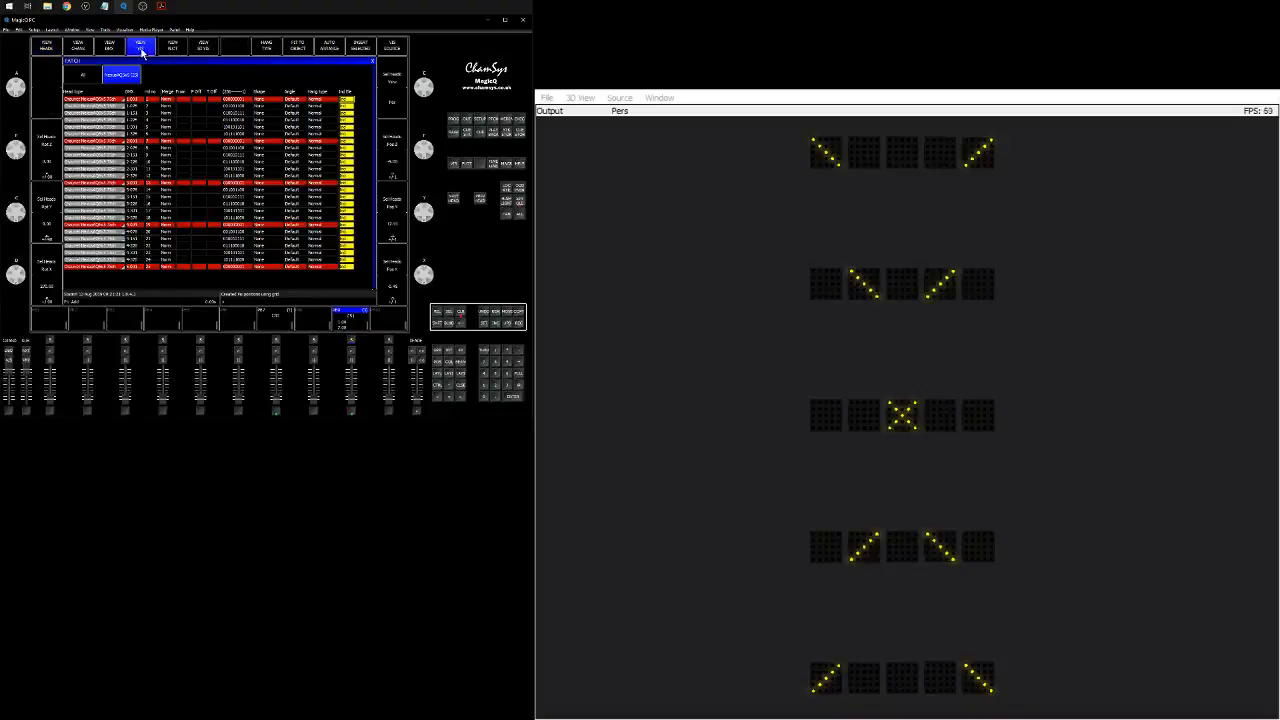
pyautogui.click(484, 351)
pyautogui.click(506, 382)
pyautogui.click(496, 373)
pyautogui.click(518, 386)
pyautogui.click(518, 386)
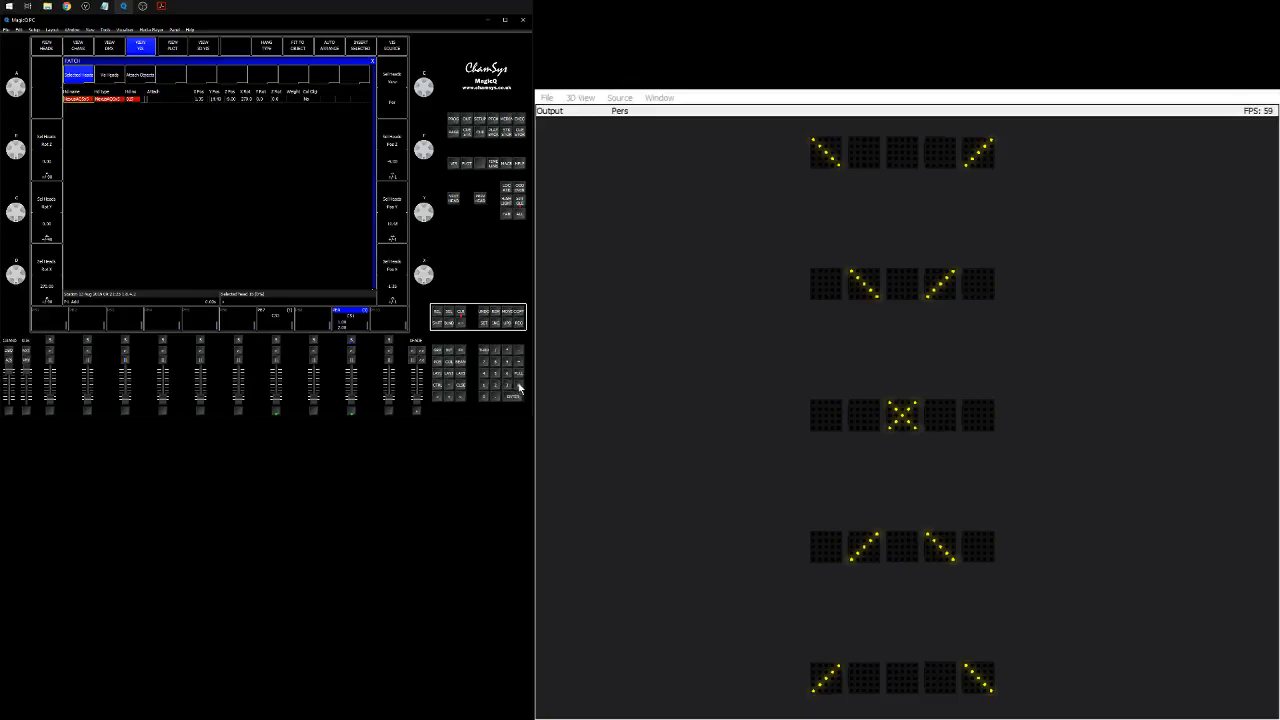
pyautogui.click(460, 312)
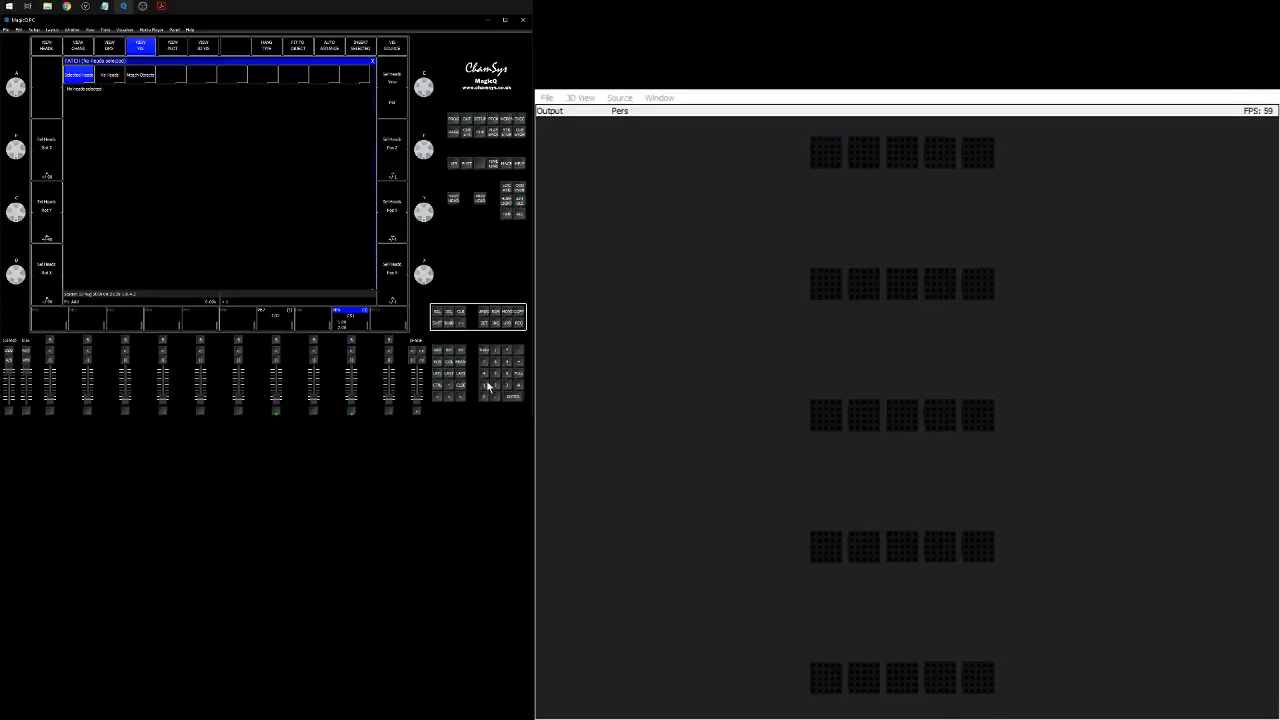
# Select the second row of five heads by number and move them up beside the first row in the visualiser.
pyautogui.click(484, 350)
pyautogui.click(496, 373)
pyautogui.click(518, 386)
pyautogui.click(518, 387)
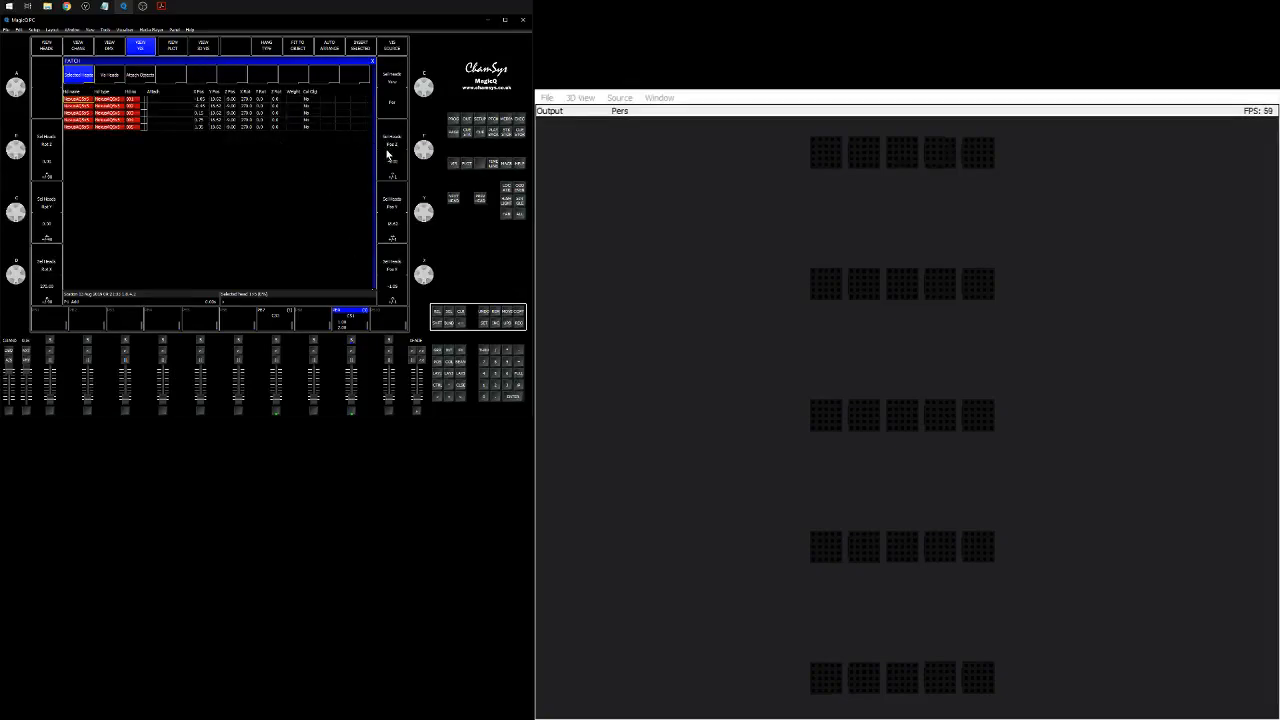
pyautogui.scroll(2, 393, 199)
pyautogui.scroll(-15, 393, 199)
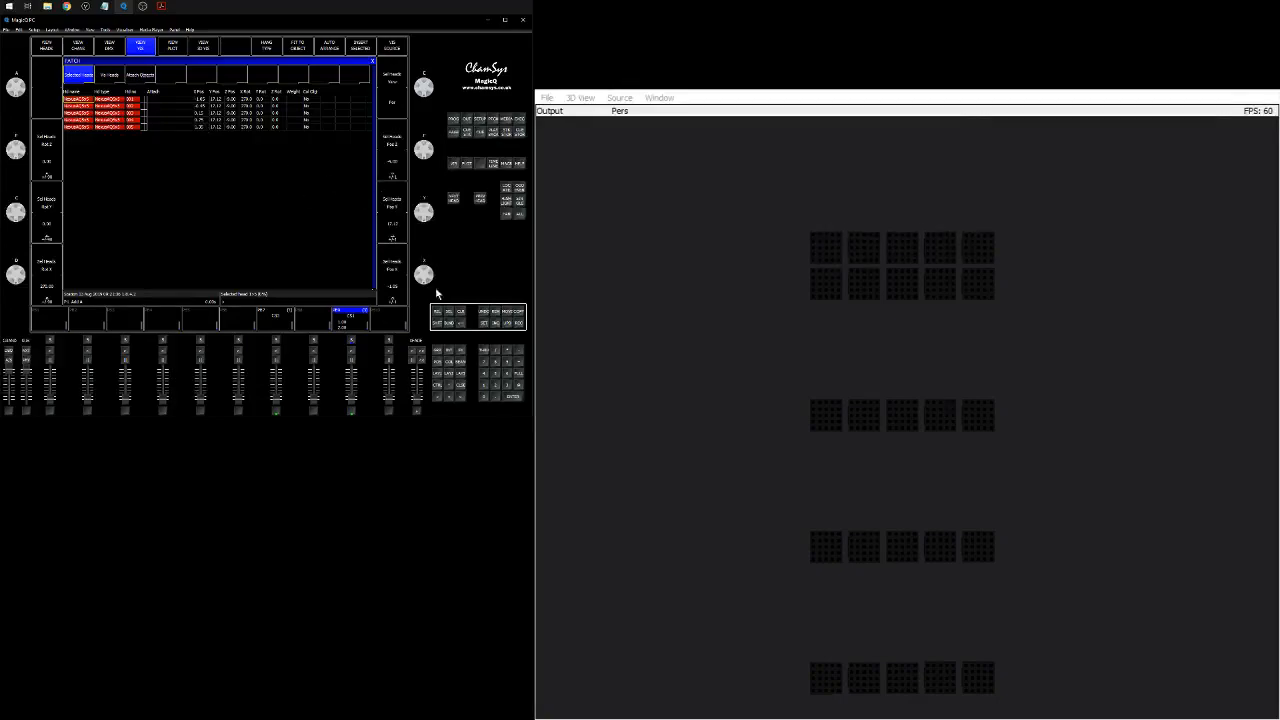
# Select the third row of five heads by number and move them up beneath the first two rows in the visualiser.
pyautogui.click(483, 350)
pyautogui.click(512, 396)
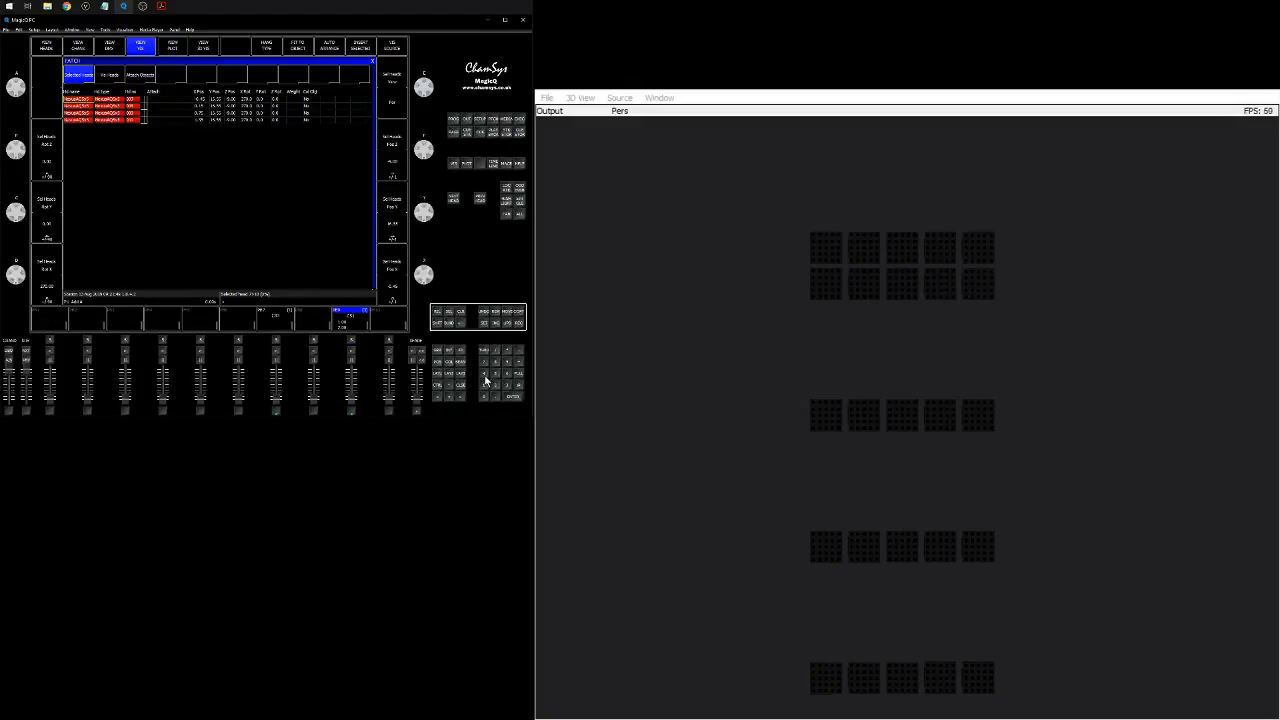
pyautogui.doubleClick(485, 386)
pyautogui.click(485, 350)
pyautogui.click(484, 384)
pyautogui.click(496, 375)
pyautogui.click(521, 386)
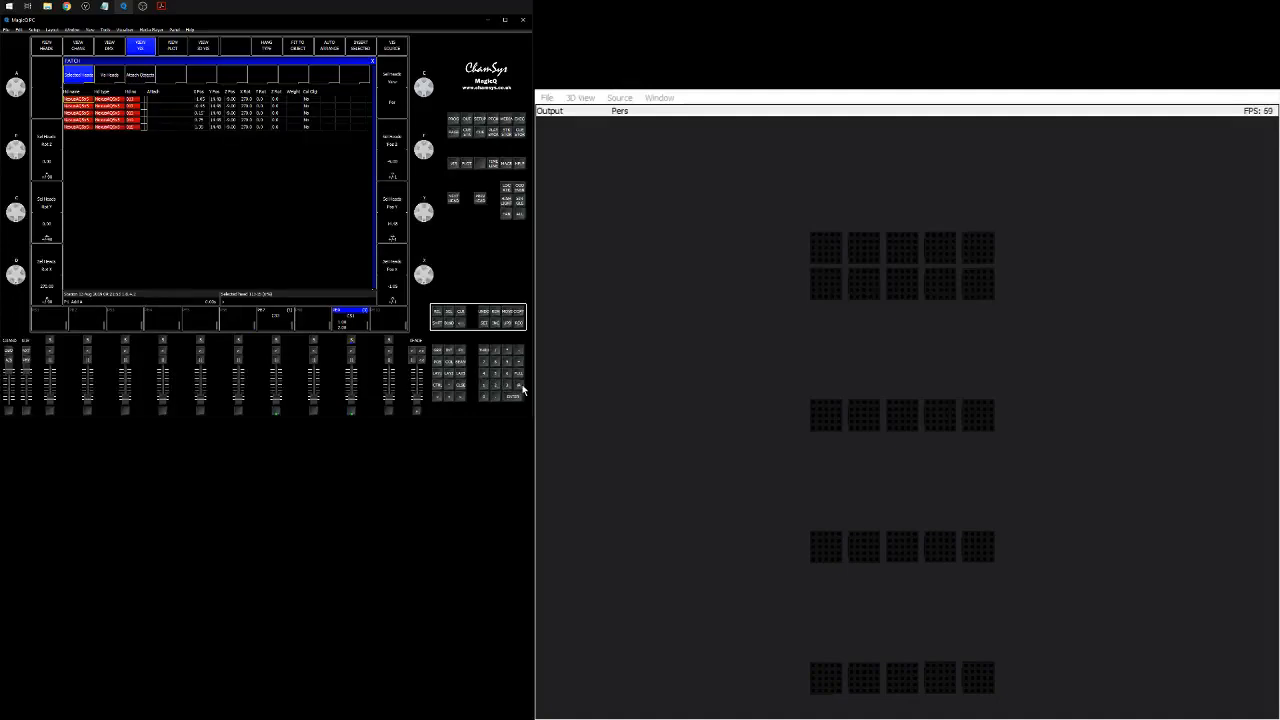
pyautogui.scroll(-6, 395, 225)
pyautogui.scroll(19, 395, 224)
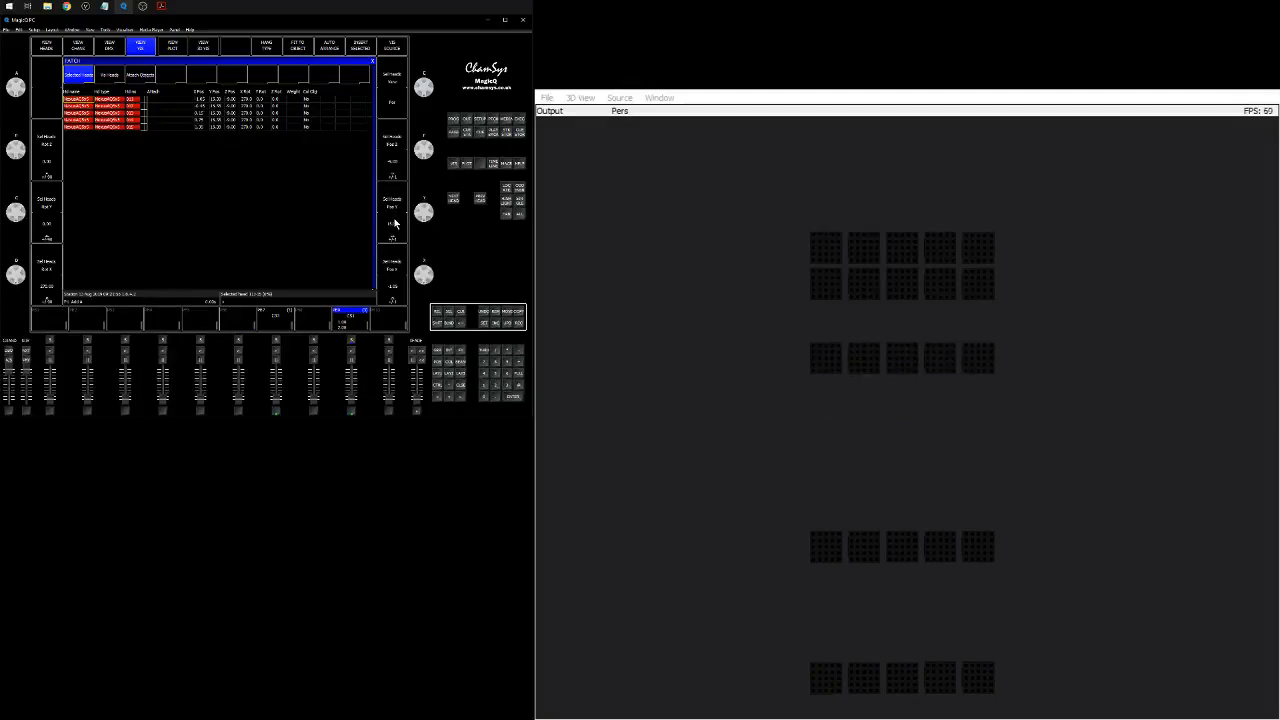
pyautogui.scroll(5, 395, 225)
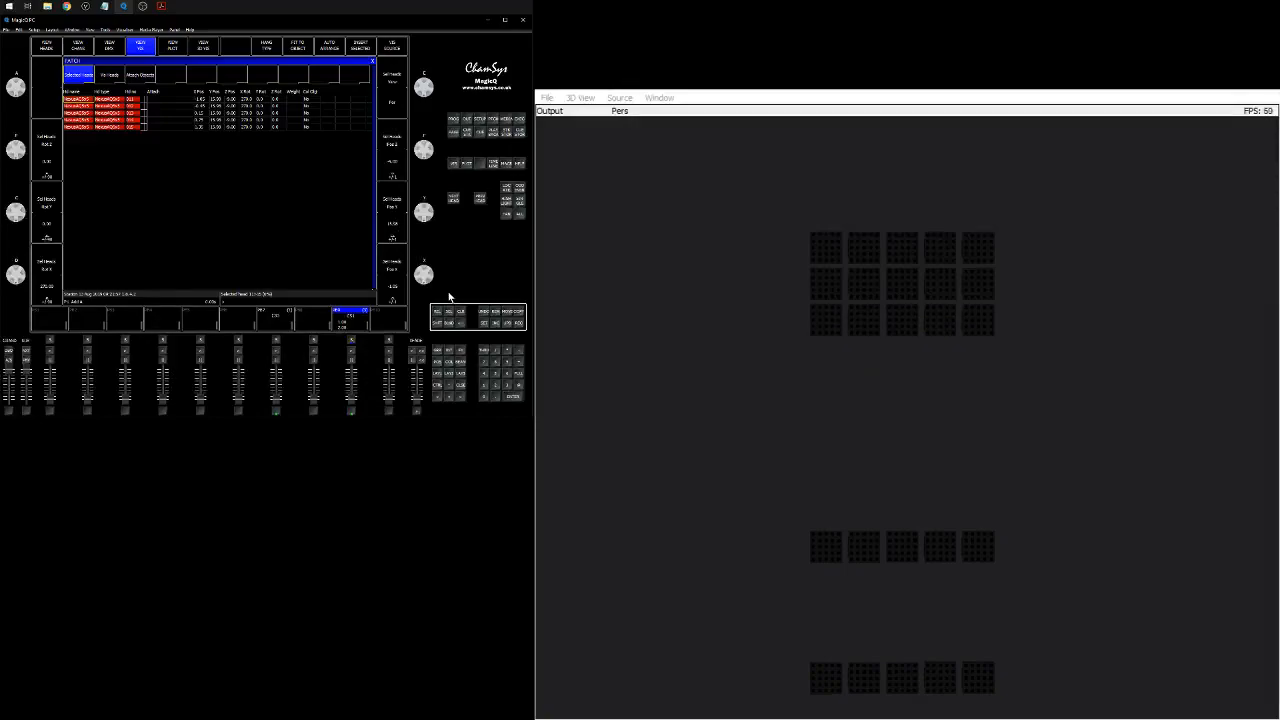
# Select the fourth row of five heads and move them up beneath the third row in the visualiser.
pyautogui.click(483, 382)
pyautogui.click(509, 376)
pyautogui.click(514, 395)
pyautogui.scroll(5, 397, 226)
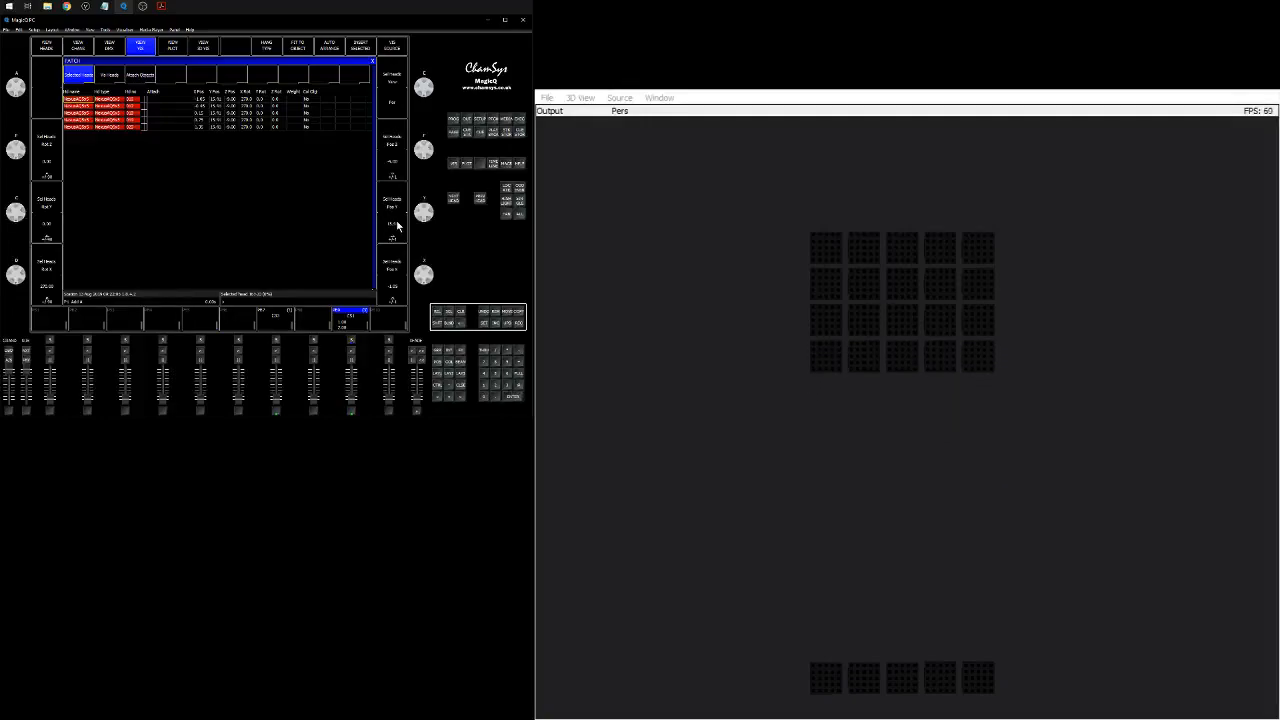
# Select the last row of five heads and move them up to complete the 5x5 grid in the visualiser.
pyautogui.click(494, 387)
pyautogui.click(484, 386)
pyautogui.click(484, 351)
pyautogui.click(495, 386)
pyautogui.click(516, 394)
pyautogui.scroll(7, 405, 210)
pyautogui.scroll(20, 403, 204)
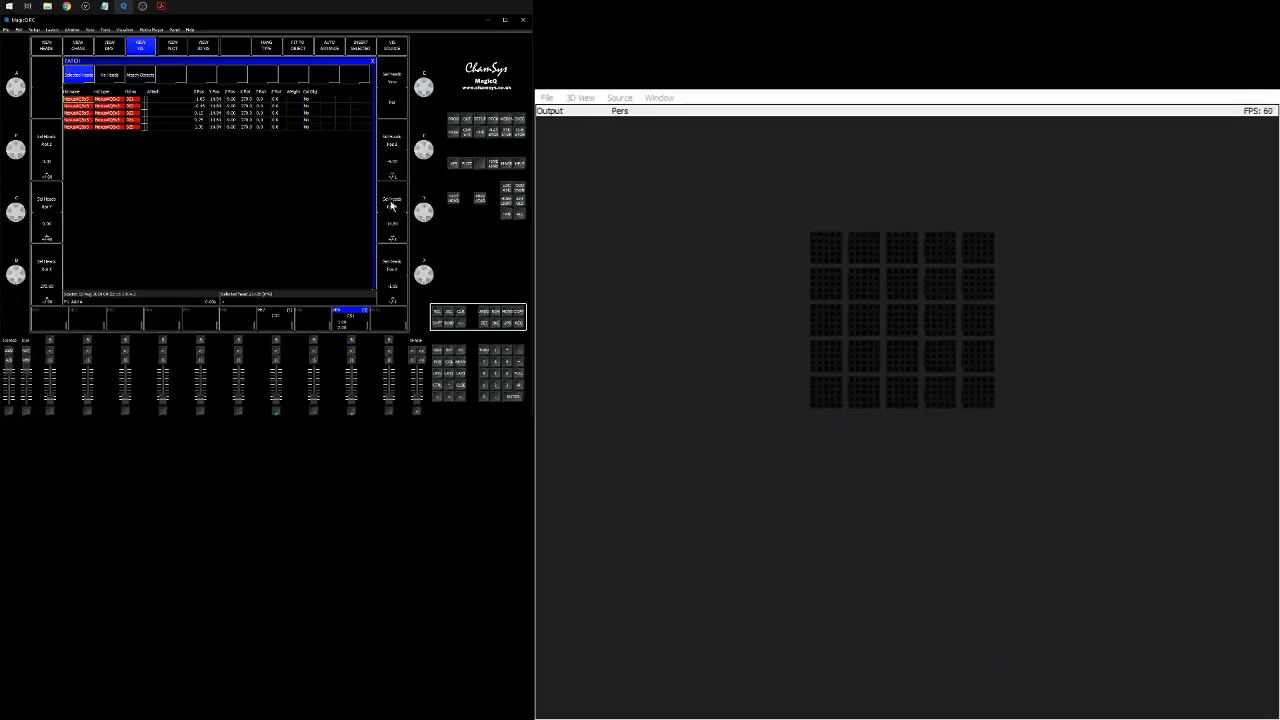
# Examine the completed 5x5 grid of heads close up in the visualiser.
pyautogui.scroll(10, 865, 241)
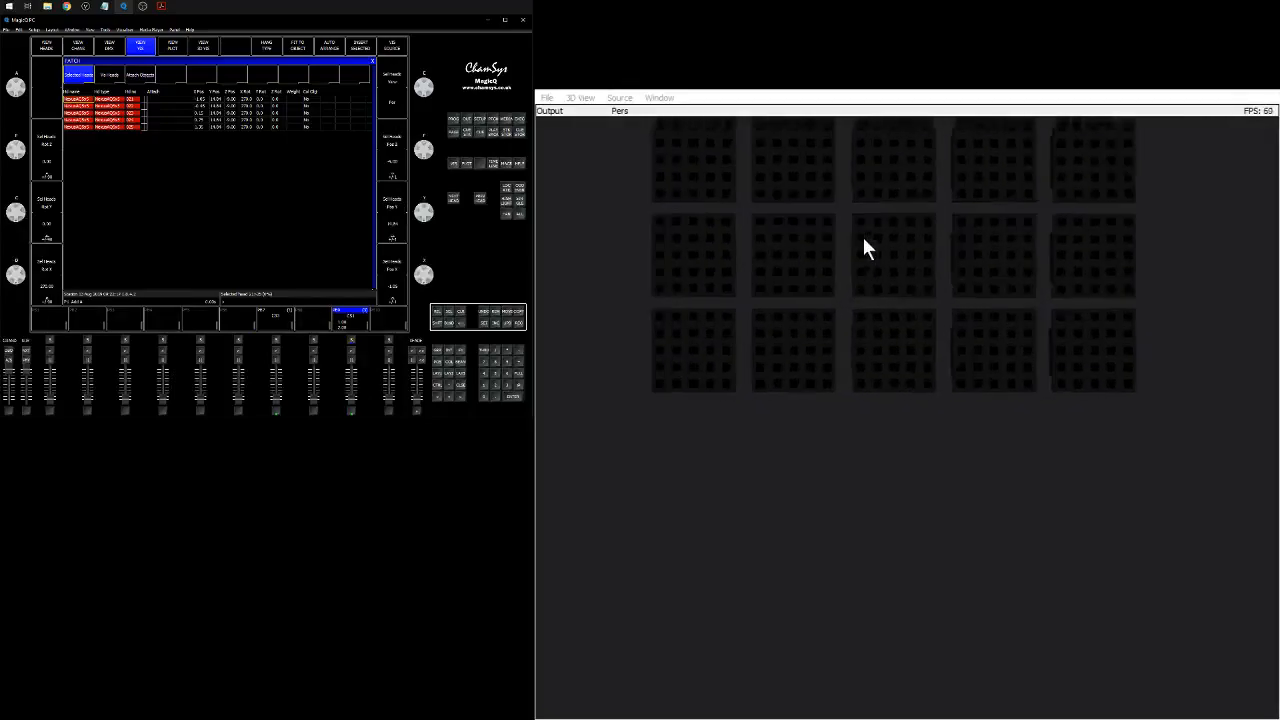
pyautogui.scroll(-3, 902, 333)
pyautogui.moveTo(897, 281); pyautogui.dragTo(897, 314)
pyautogui.scroll(-2, 897, 314)
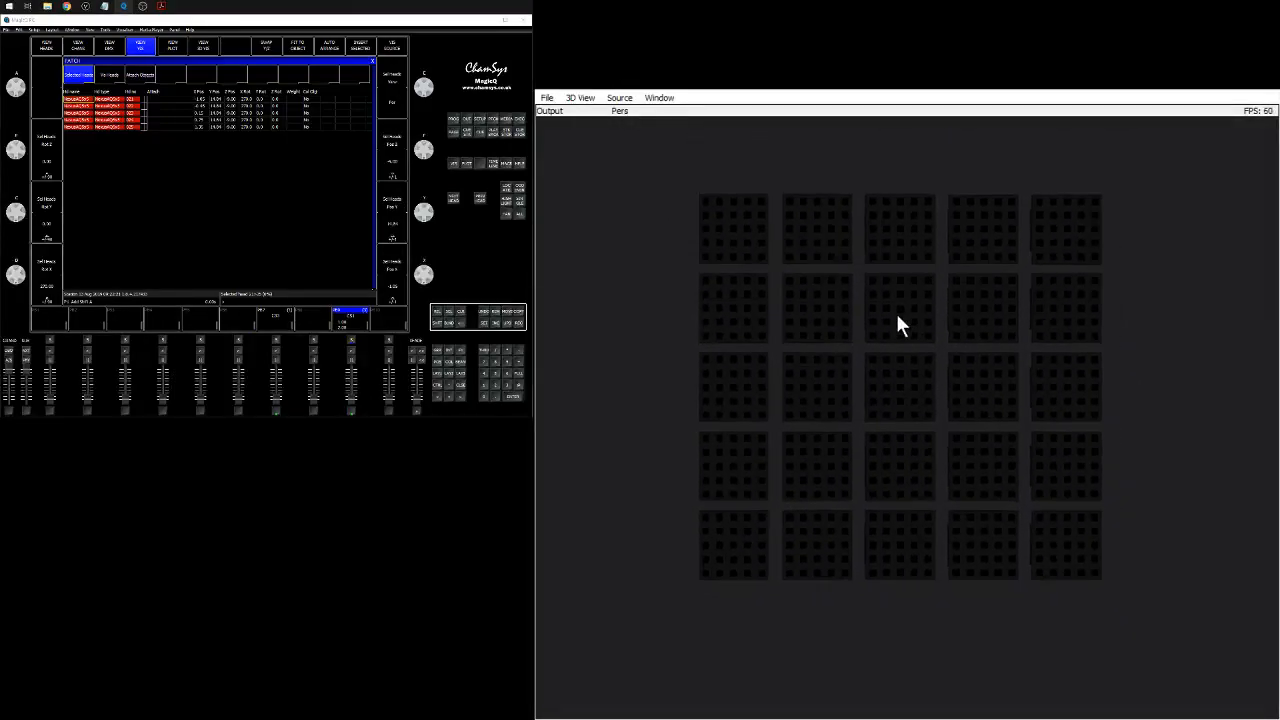
pyautogui.scroll(4, 897, 314)
pyautogui.scroll(-1, 897, 314)
pyautogui.moveTo(897, 314); pyautogui.dragTo(899, 317)
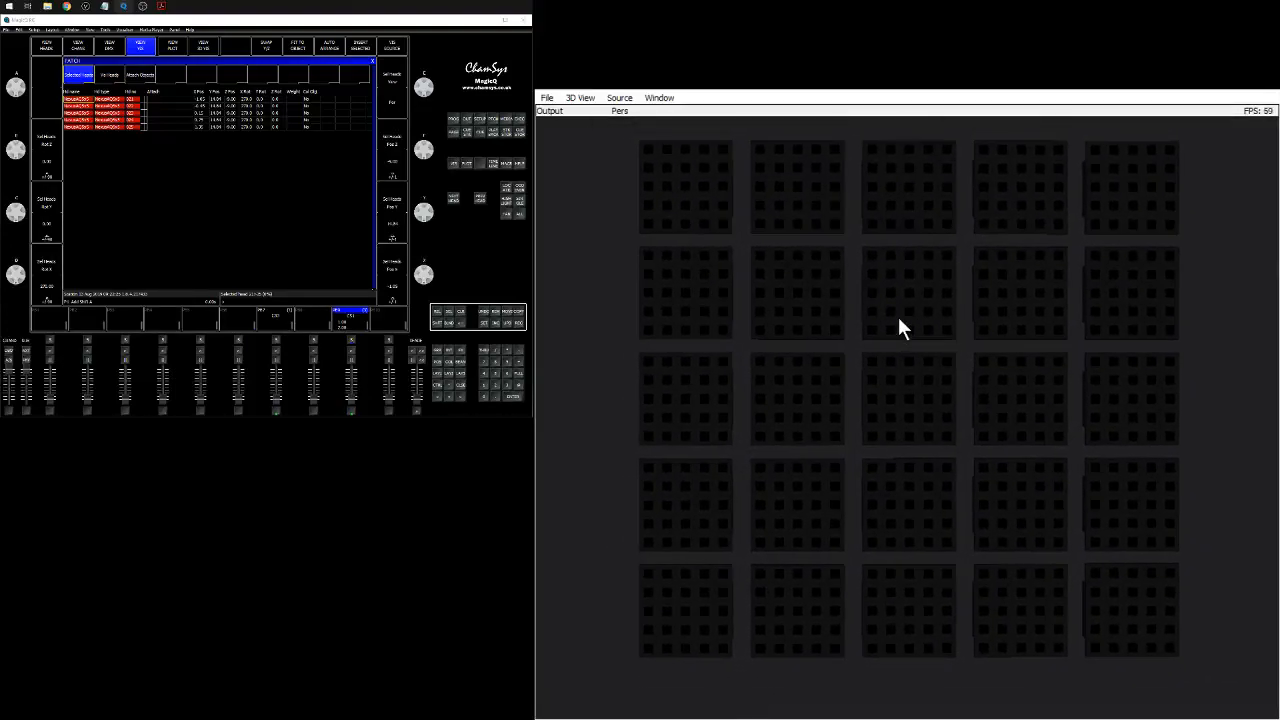
# Raise the playback fader for cue stack CS1 to run the pixel patterns, open the output plot, and clear the programmer.
pyautogui.click(437, 353)
pyautogui.moveTo(351, 399); pyautogui.dragTo(353, 358)
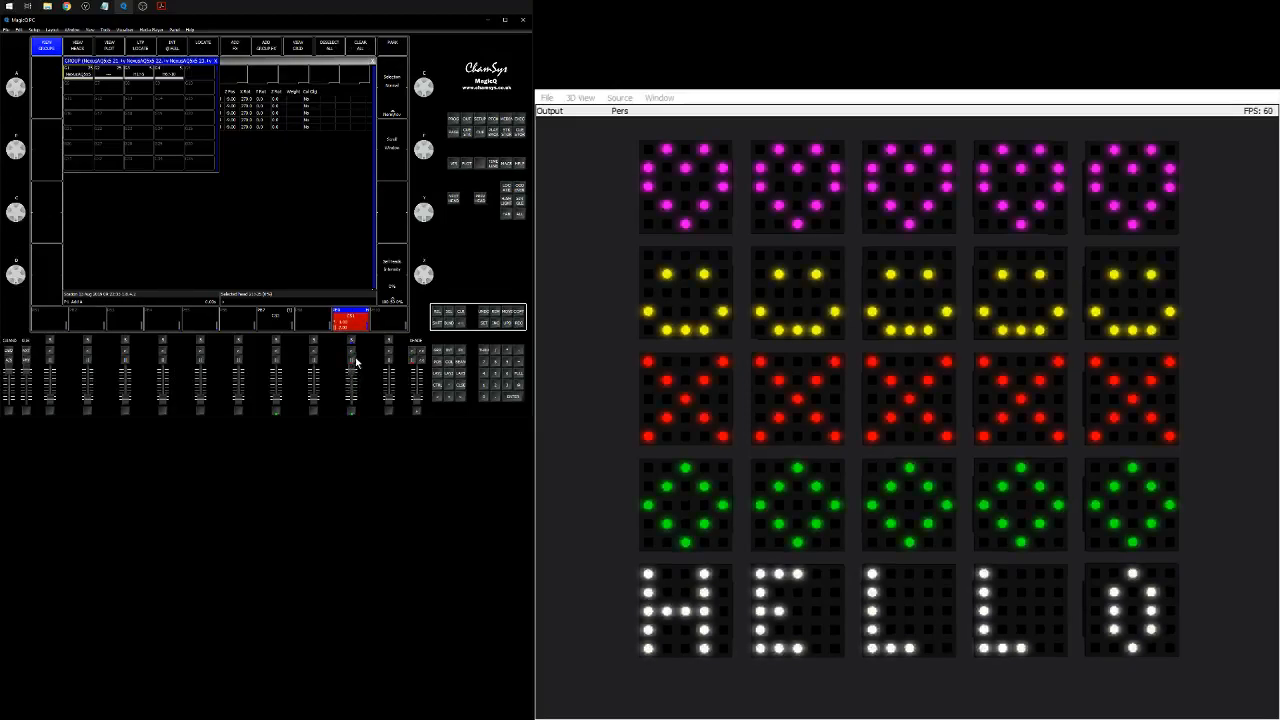
pyautogui.click(466, 120)
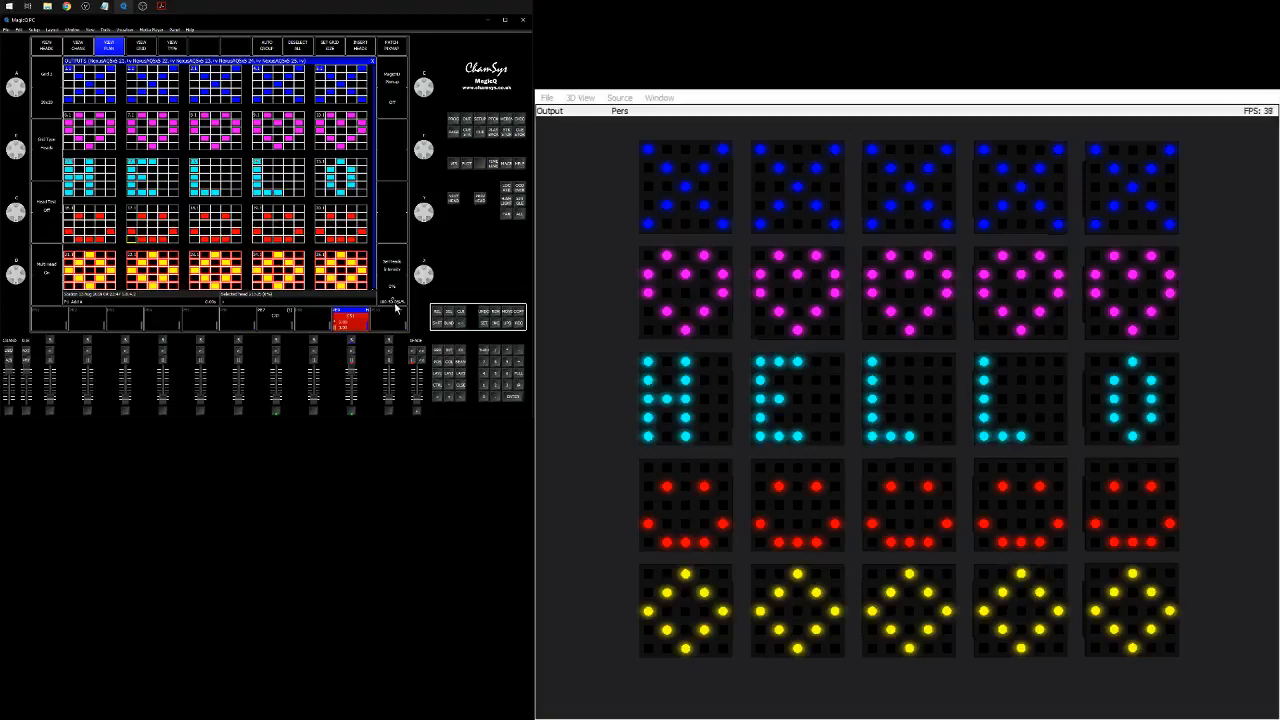
pyautogui.click(461, 312)
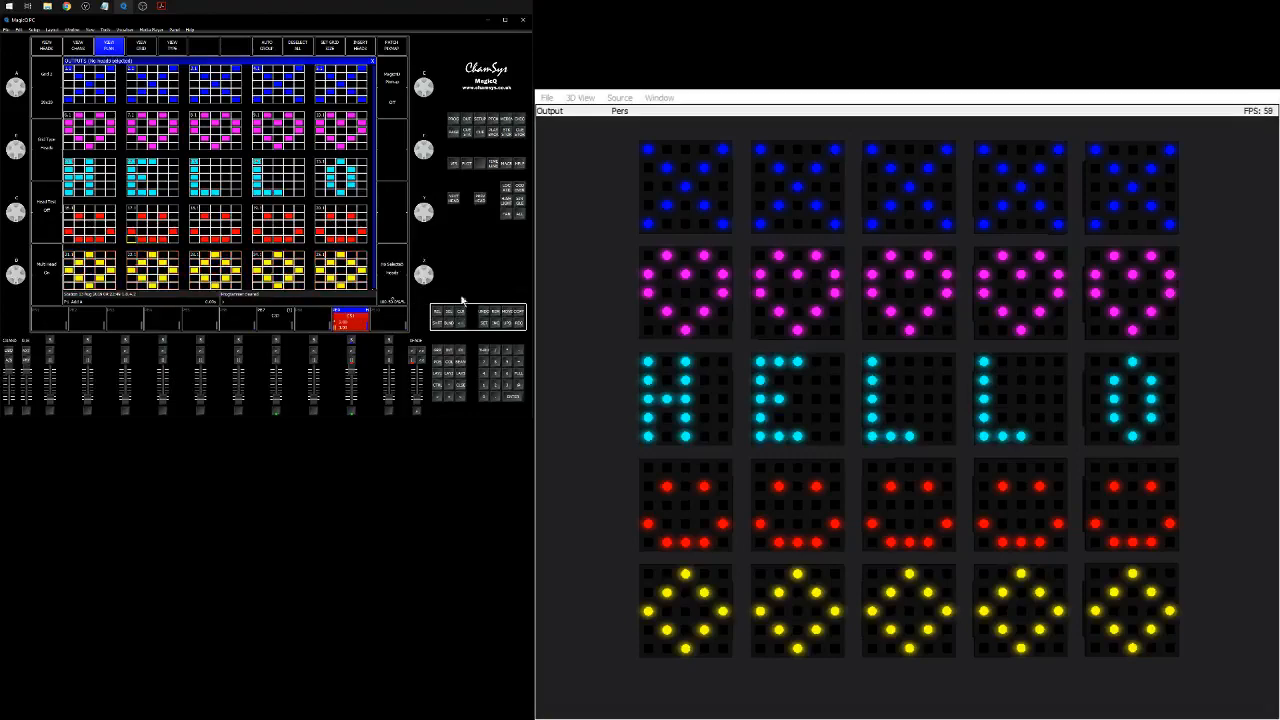
# Open the patch head list and select the Ind Ele entries of all 25 heads.
pyautogui.click(492, 120)
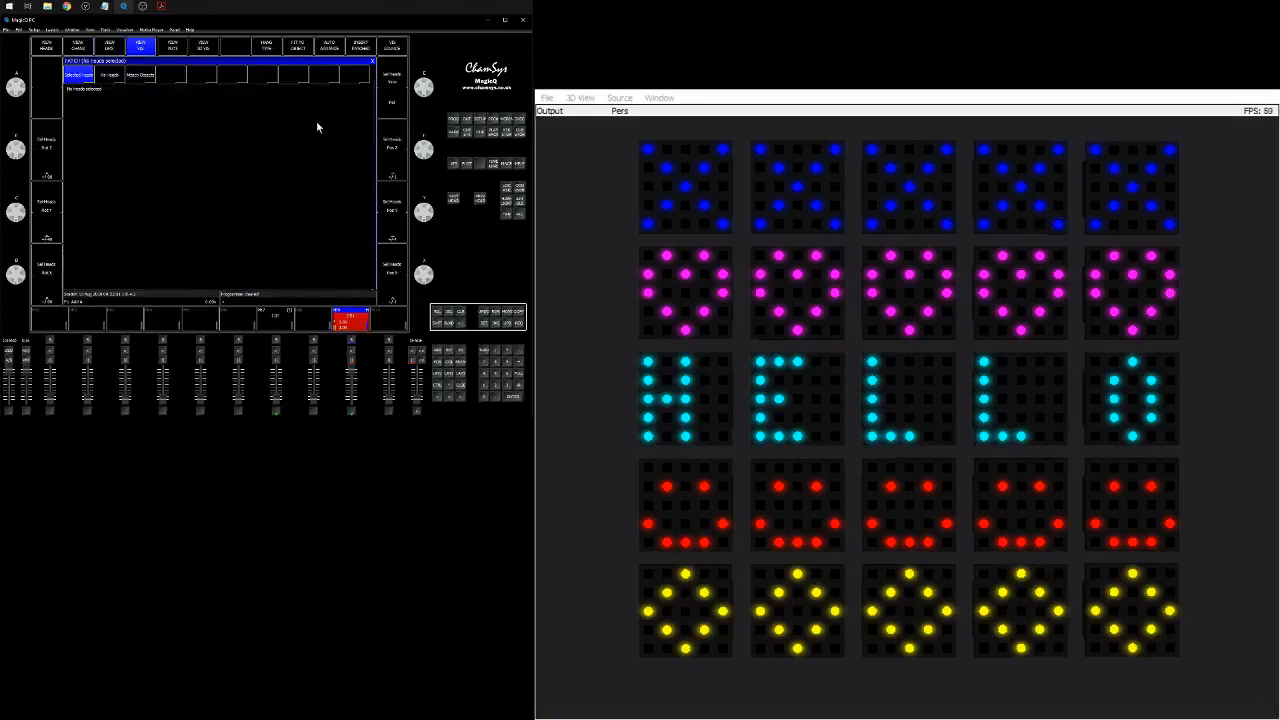
pyautogui.click(46, 46)
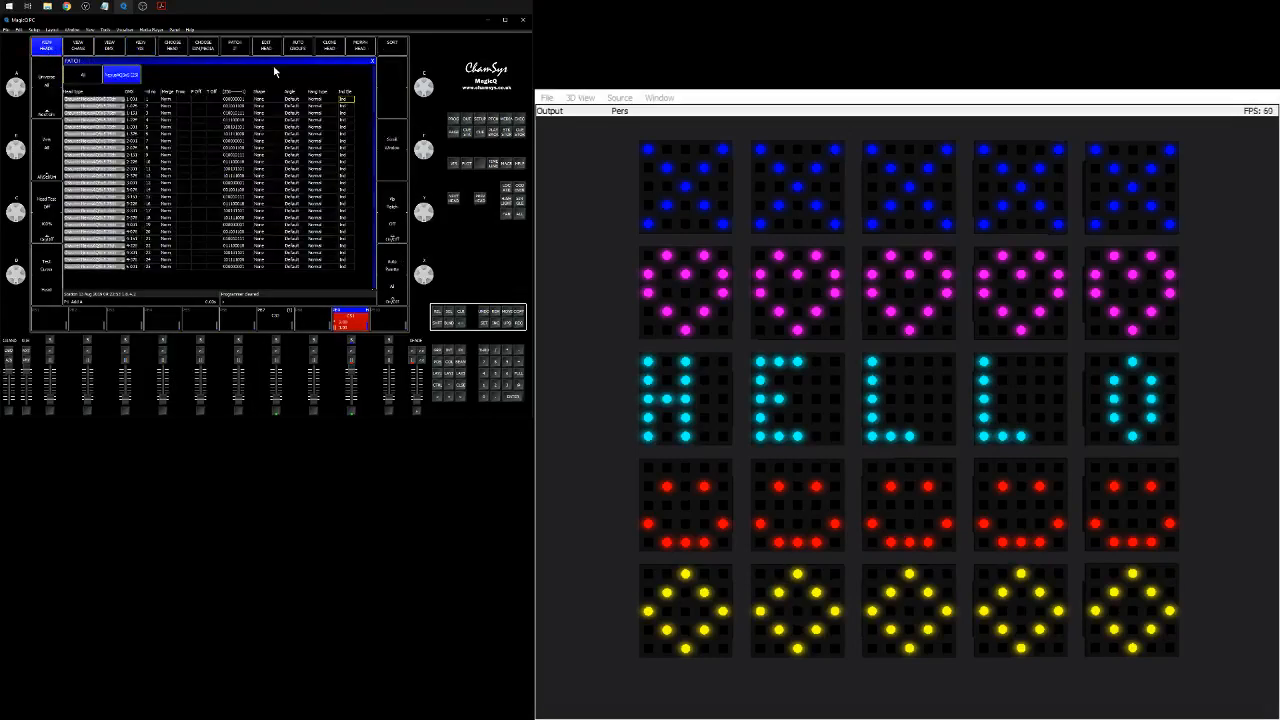
pyautogui.moveTo(343, 99); pyautogui.dragTo(347, 278)
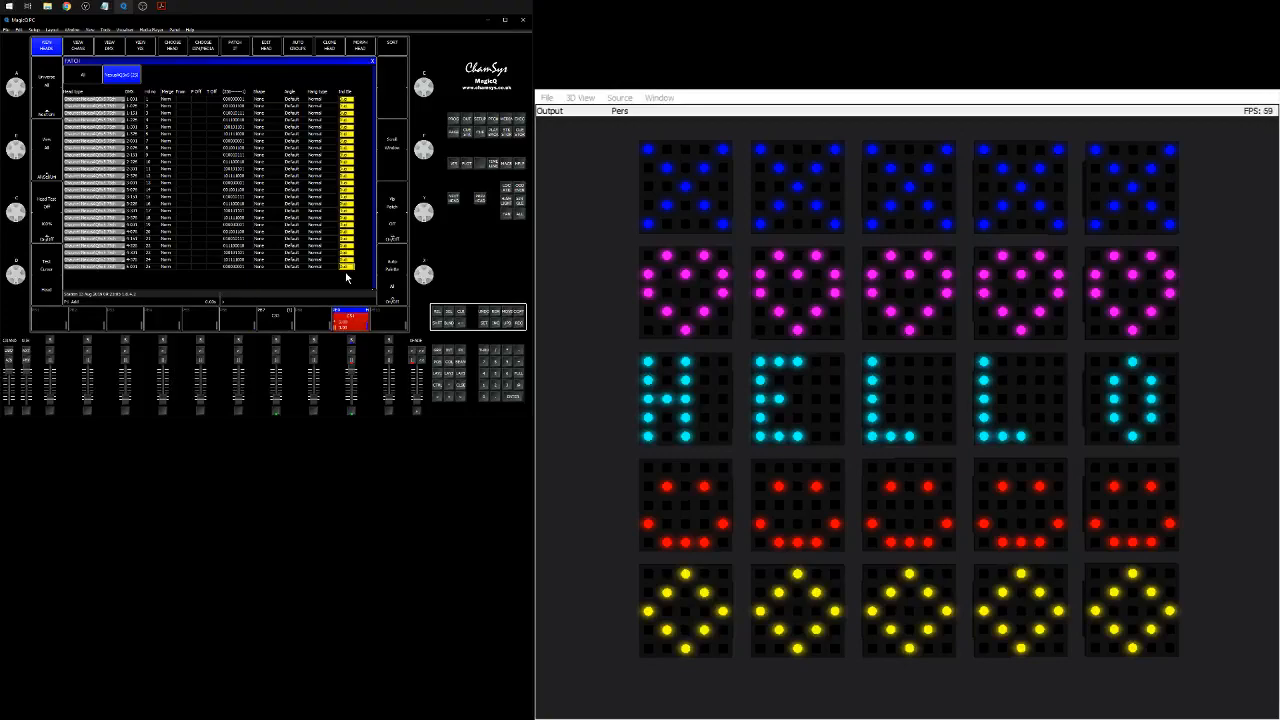
# Select the NexusAQ5x5 group and apply the Red colour palette to it.
pyautogui.click(461, 314)
pyautogui.click(438, 351)
pyautogui.click(90, 78)
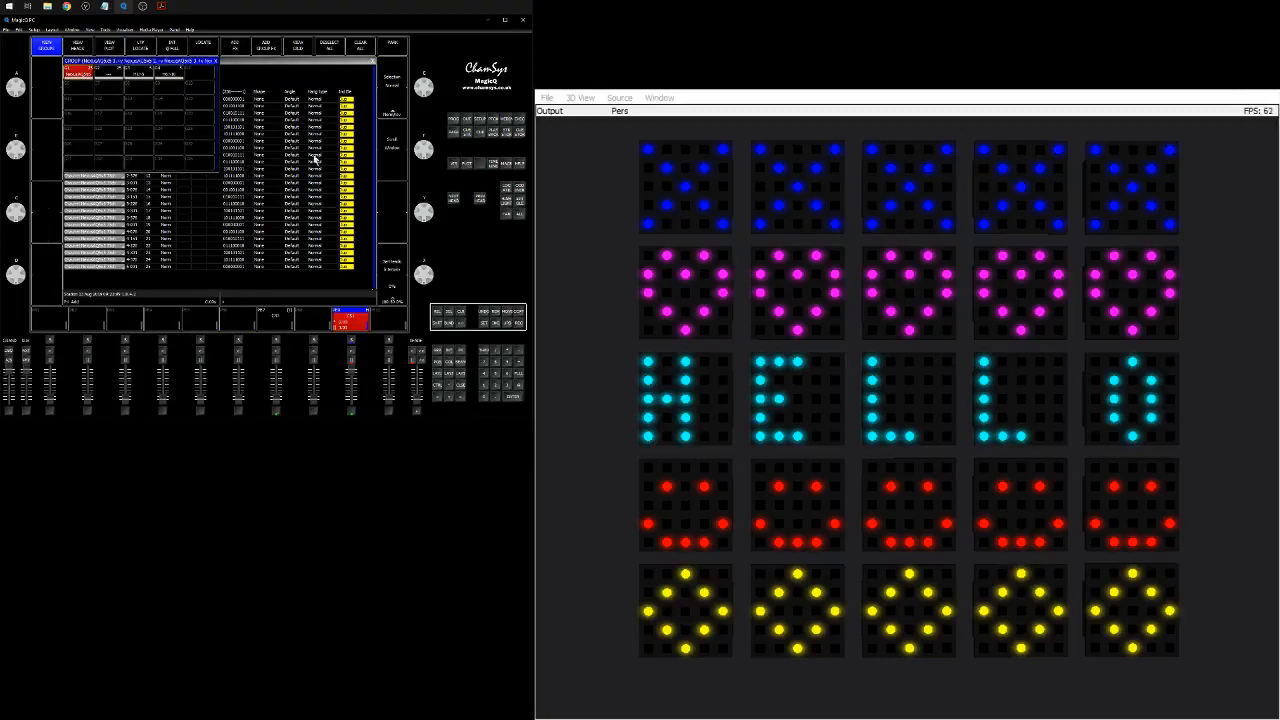
pyautogui.click(452, 365)
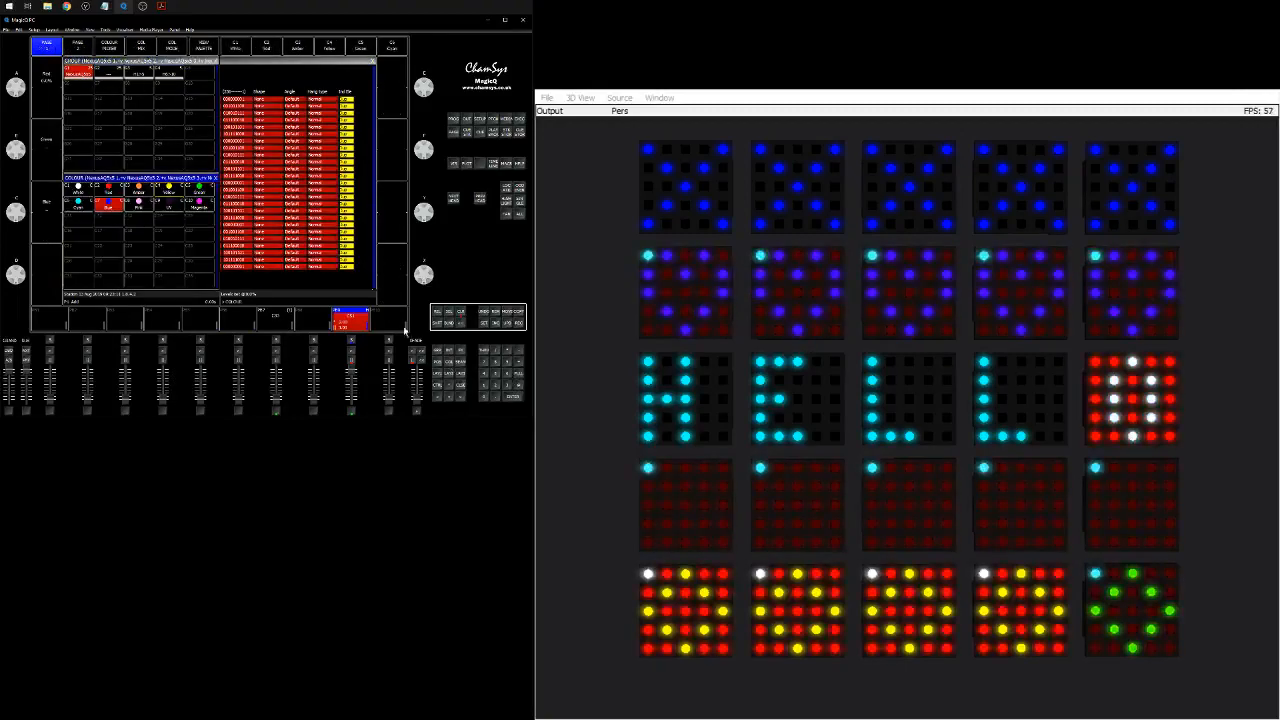
pyautogui.click(110, 192)
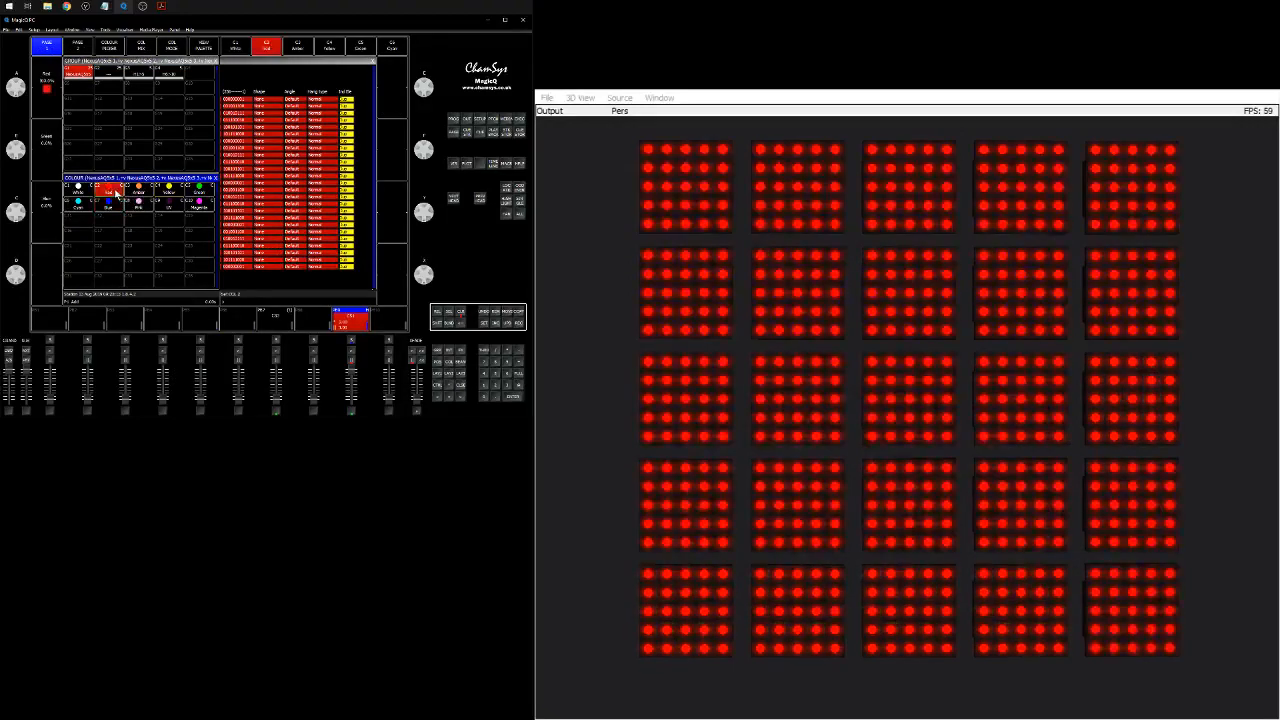
# Inspect the programmer's simple levels view for the selected heads, stepping across their attribute columns.
pyautogui.click(459, 128)
pyautogui.click(55, 47)
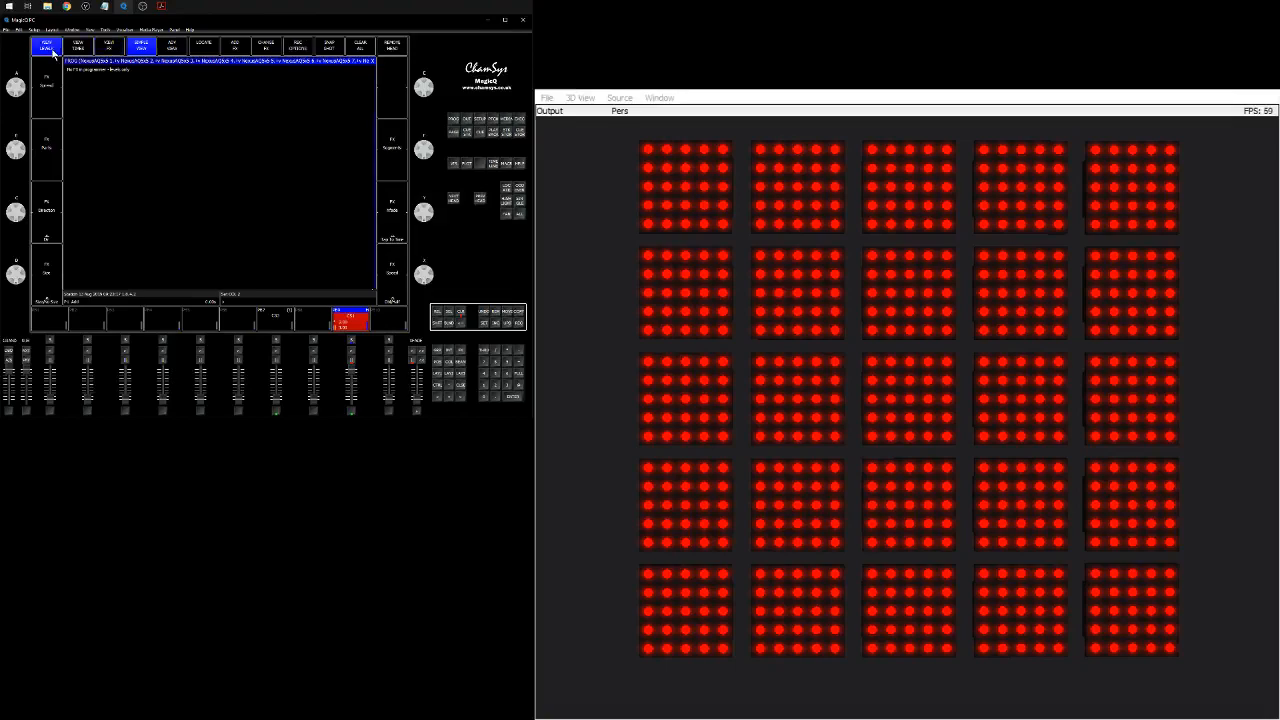
pyautogui.click(159, 78)
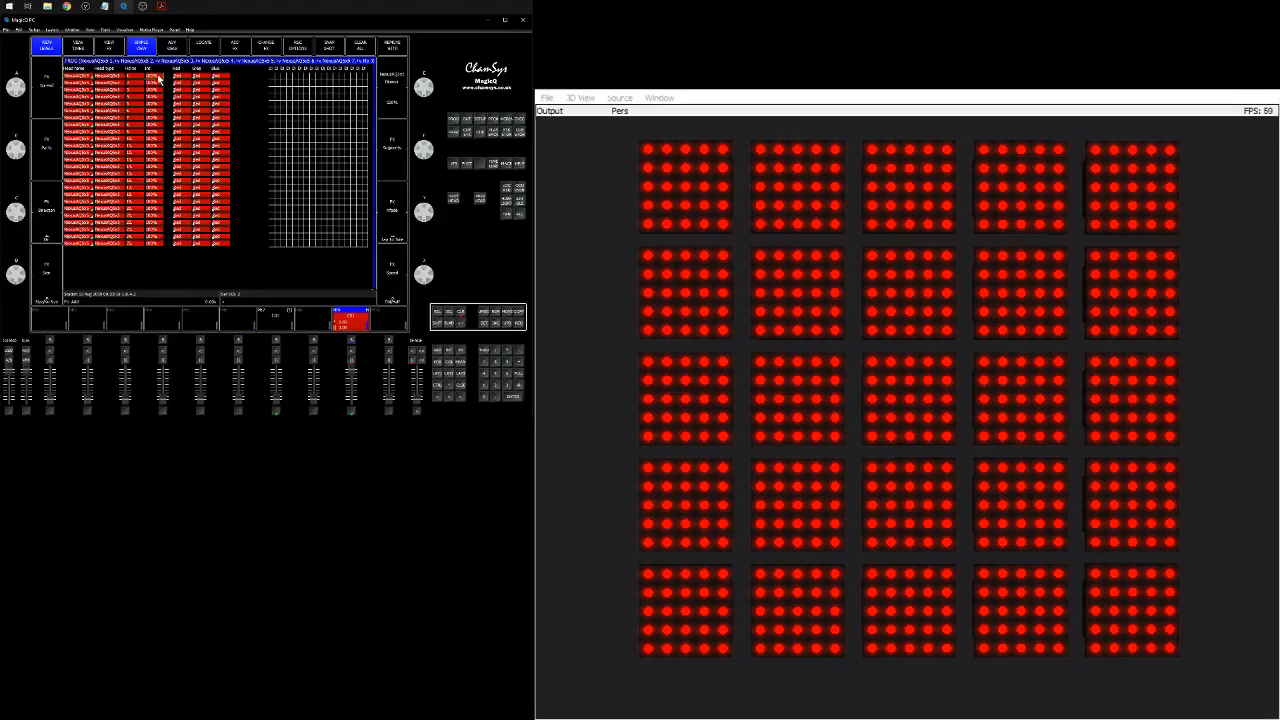
pyautogui.moveTo(176, 79); pyautogui.dragTo(224, 248)
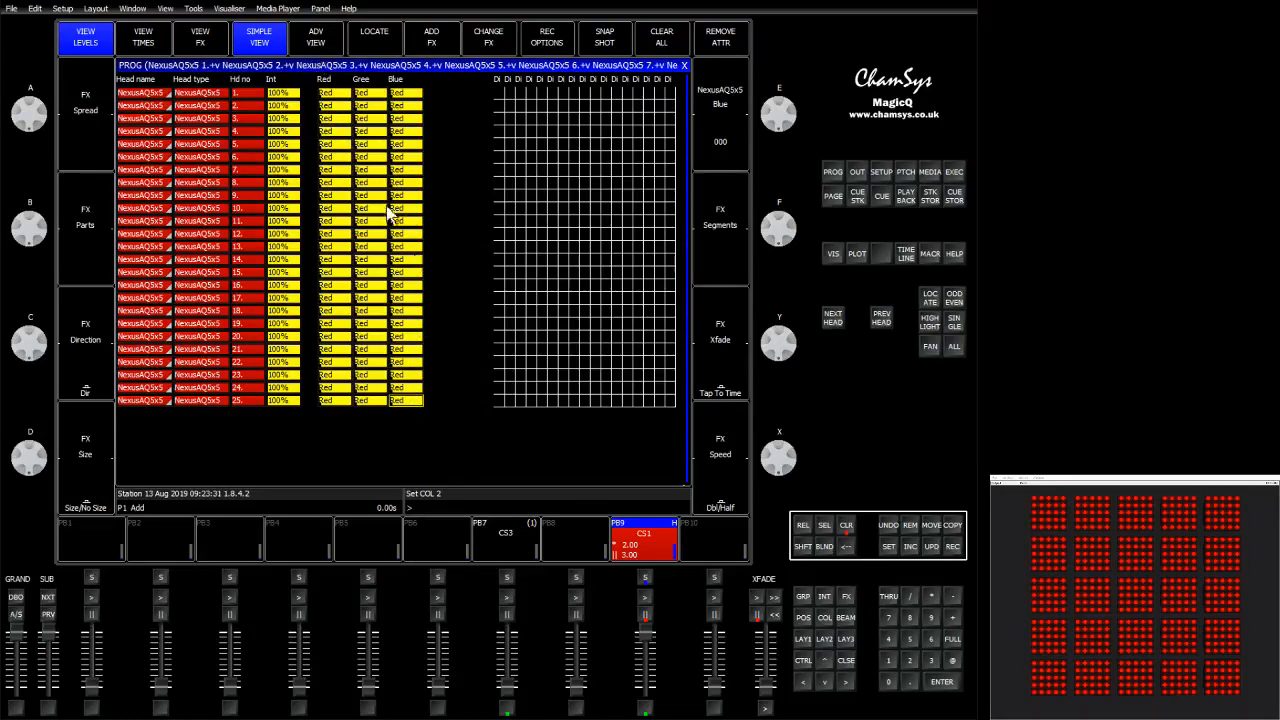
pyautogui.click(519, 221)
pyautogui.press('Right')
pyautogui.press('Right')
pyautogui.press('Right')
pyautogui.press('Right')
pyautogui.press('Right')
pyautogui.press('Right')
pyautogui.press('Right')
pyautogui.press('Right')
pyautogui.press('Right')
pyautogui.press('Right')
pyautogui.press('Right')
pyautogui.press('Right')
pyautogui.press('Right')
pyautogui.press('Right')
pyautogui.press('Right')
pyautogui.press('Right')
pyautogui.press('Right')
pyautogui.press('Right')
pyautogui.press('Right')
pyautogui.press('Right')
pyautogui.press('Right')
pyautogui.press('Right')
pyautogui.press('Right')
pyautogui.press('Right')
pyautogui.press('Right')
pyautogui.press('Right')
pyautogui.press('Left')
pyautogui.press('Left')
pyautogui.press('Left')
pyautogui.press('Left')
pyautogui.press('Left')
pyautogui.press('Left')
pyautogui.press('Left')
pyautogui.press('Left')
pyautogui.press('Left')
pyautogui.press('Left')
pyautogui.press('Left')
pyautogui.press('Left')
pyautogui.press('Left')
pyautogui.press('Left')
pyautogui.press('Left')
pyautogui.press('Left')
pyautogui.press('Left')
pyautogui.press('Left')
pyautogui.press('Left')
pyautogui.press('Left')
pyautogui.press('Left')
pyautogui.press('Left')
pyautogui.press('Left')
pyautogui.press('Left')
pyautogui.press('Left')
pyautogui.press('Left')
pyautogui.press('Left')
pyautogui.press('Left')
pyautogui.press('Left')
pyautogui.press('Left')
pyautogui.press('Left')
pyautogui.press('Left')
pyautogui.press('Left')
pyautogui.press('Left')
pyautogui.press('Left')
pyautogui.press('Left')
pyautogui.press('Left')
pyautogui.press('Left')
pyautogui.press('Left')
pyautogui.press('Left')
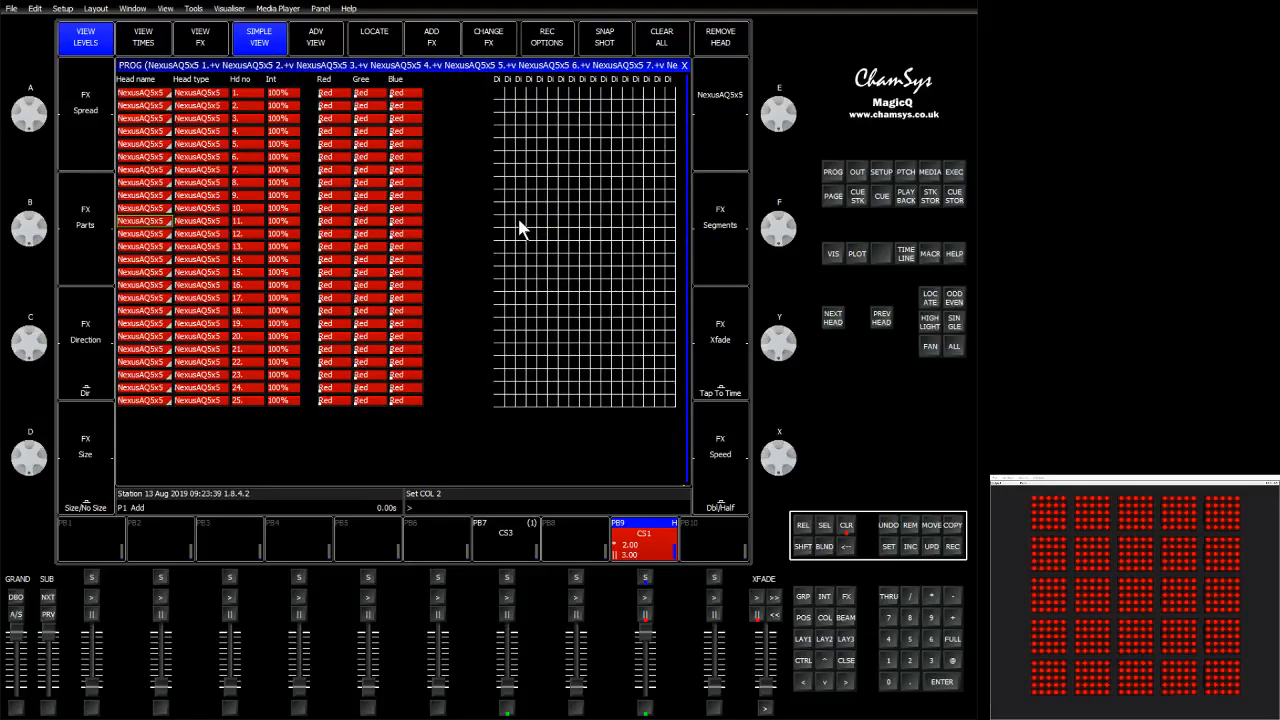
# Try the Yellow, Green, Blue and Cyan colour palettes on the heads, then clear the programmer.
pyautogui.click(824, 617)
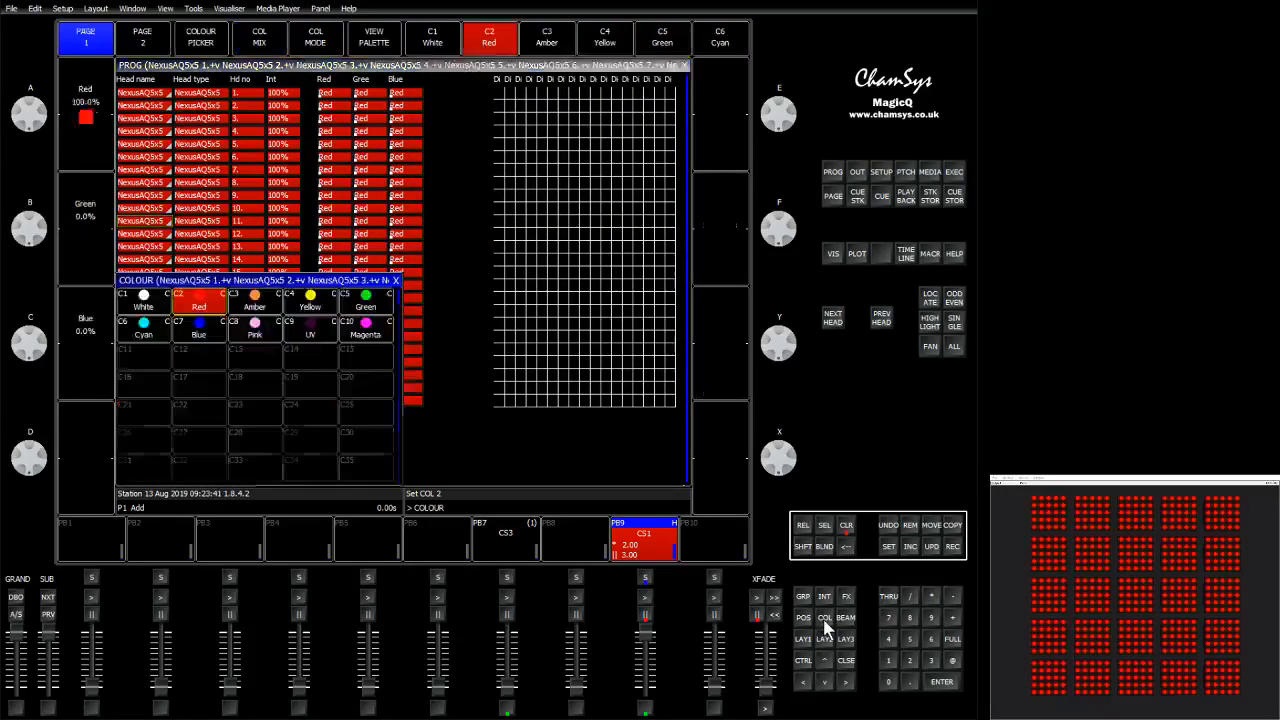
pyautogui.click(312, 304)
pyautogui.click(362, 304)
pyautogui.click(200, 327)
pyautogui.click(141, 336)
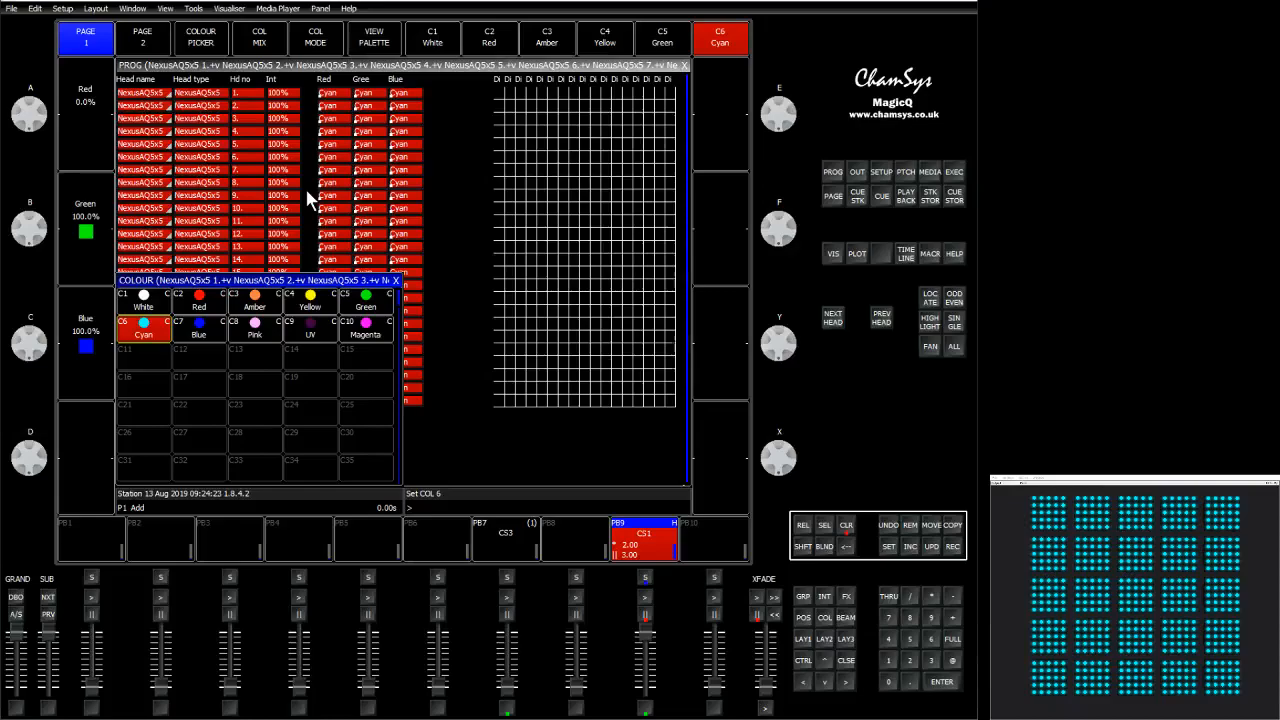
pyautogui.click(849, 528)
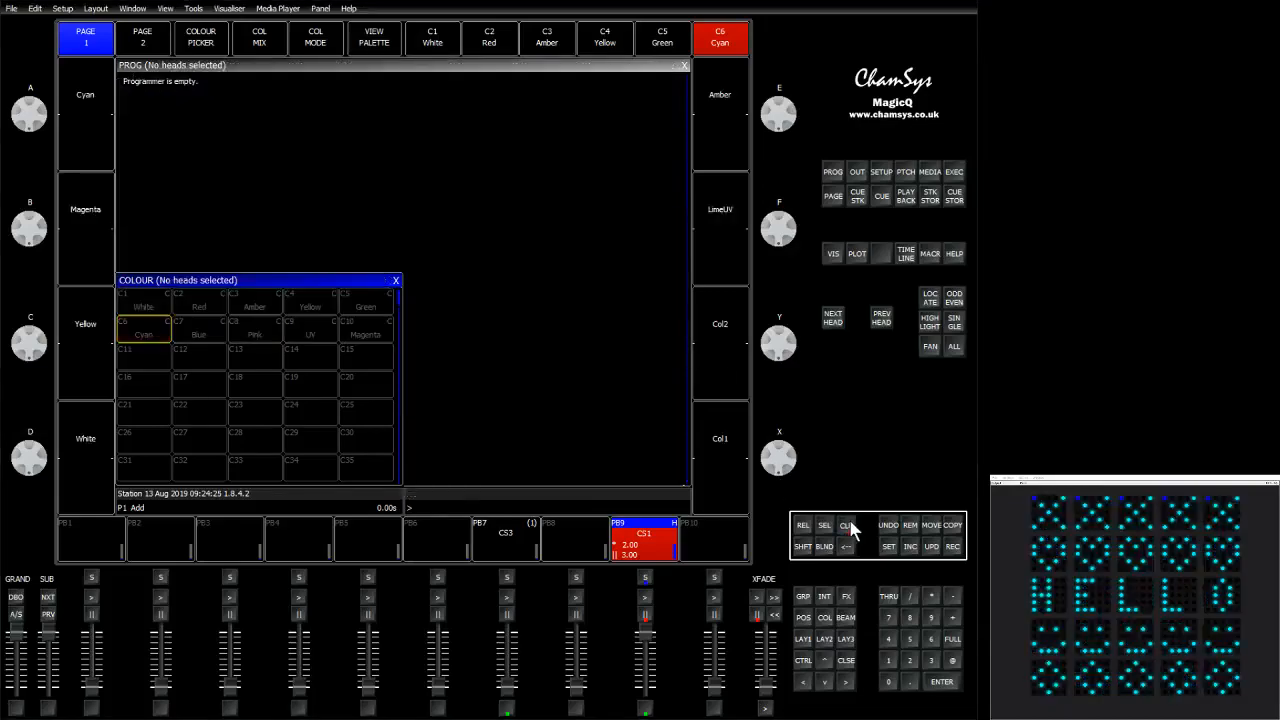
# Set the independent elements option of all patched NexusAQ5x5 heads to Ind.
pyautogui.click(882, 172)
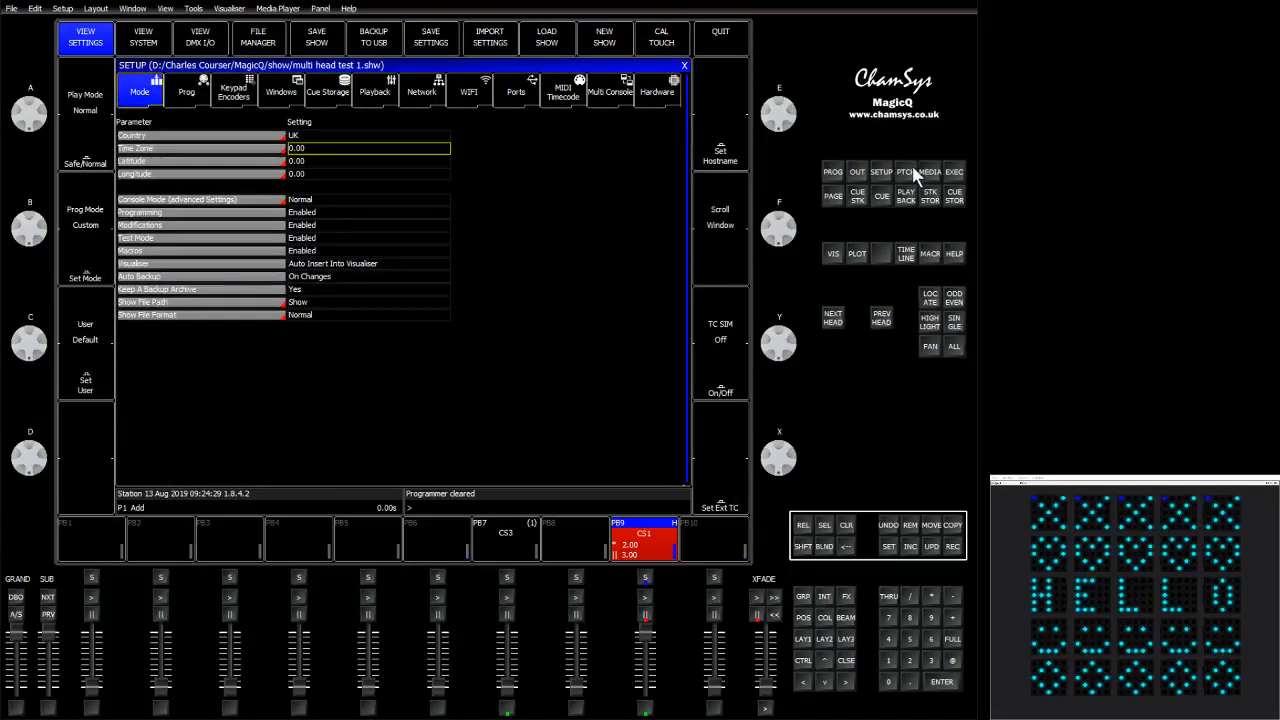
pyautogui.click(905, 174)
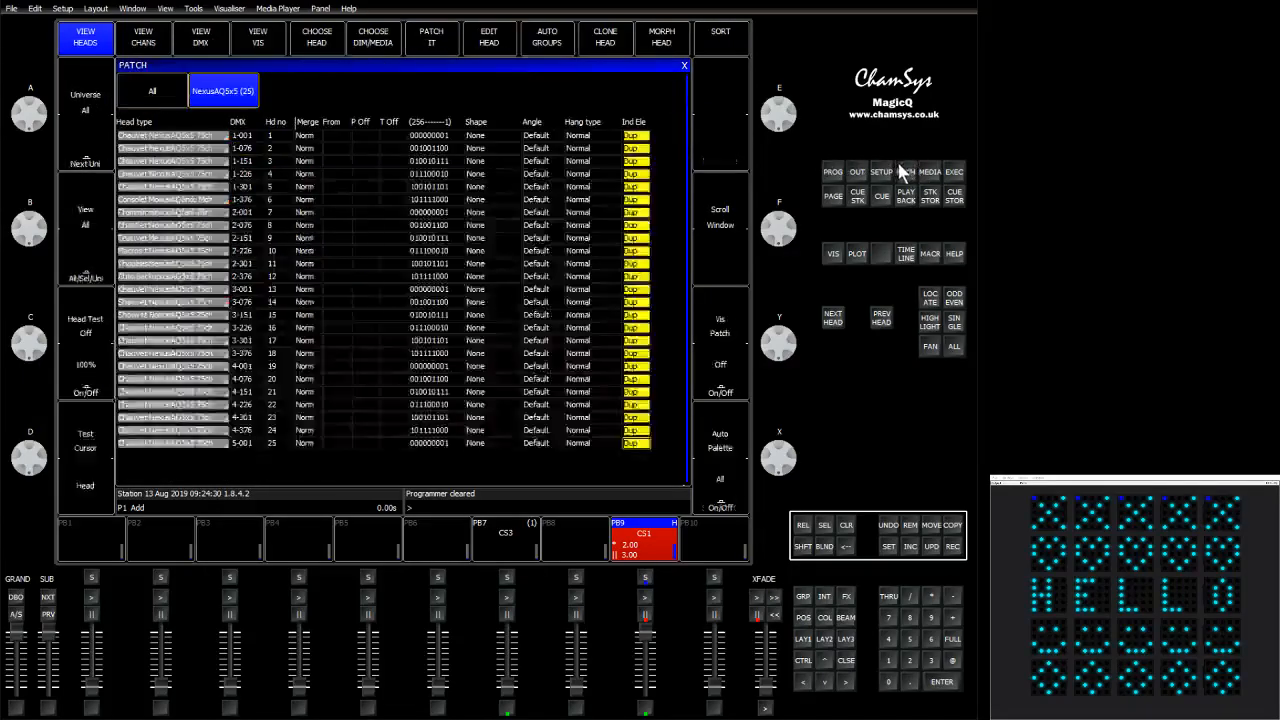
pyautogui.click(638, 135)
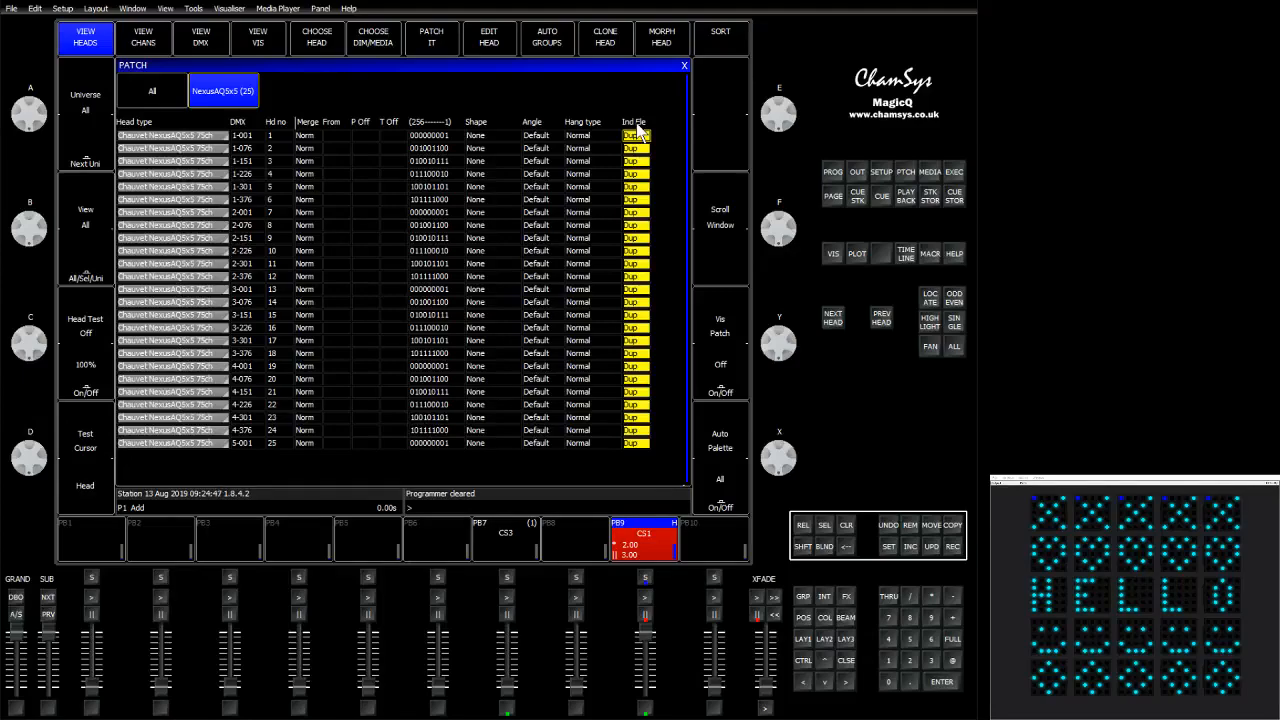
pyautogui.press('Return')
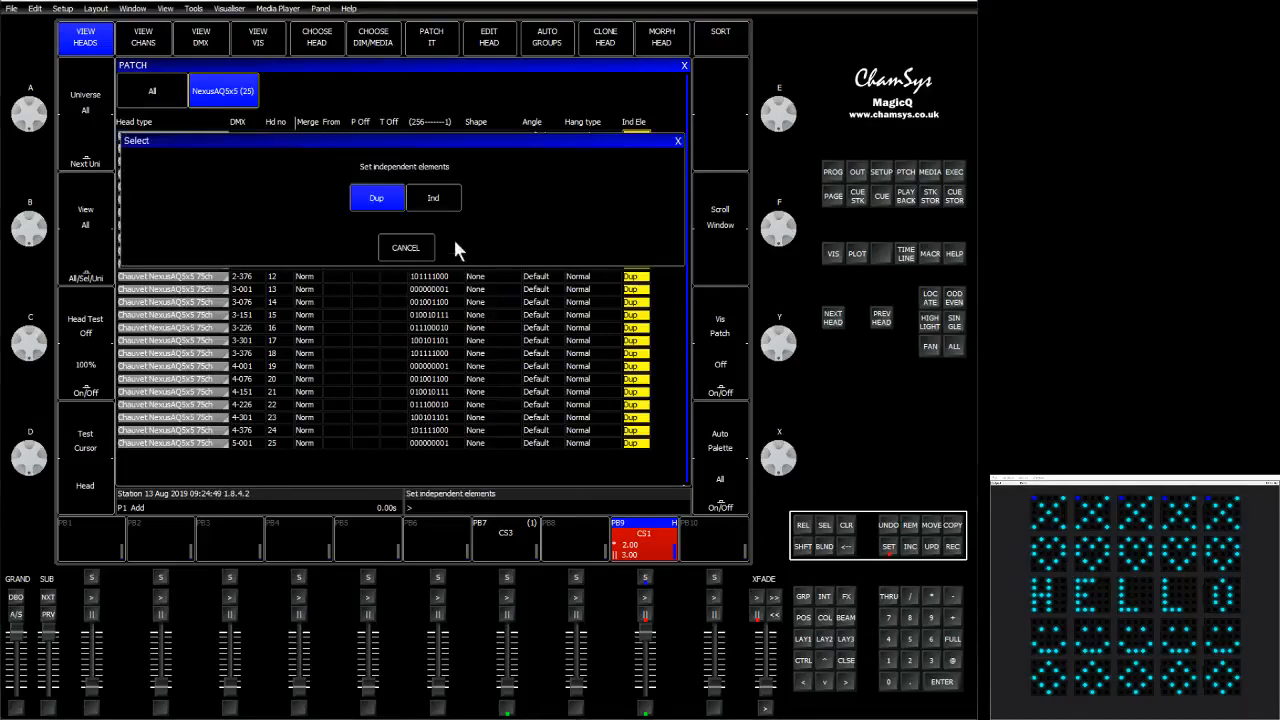
pyautogui.click(437, 196)
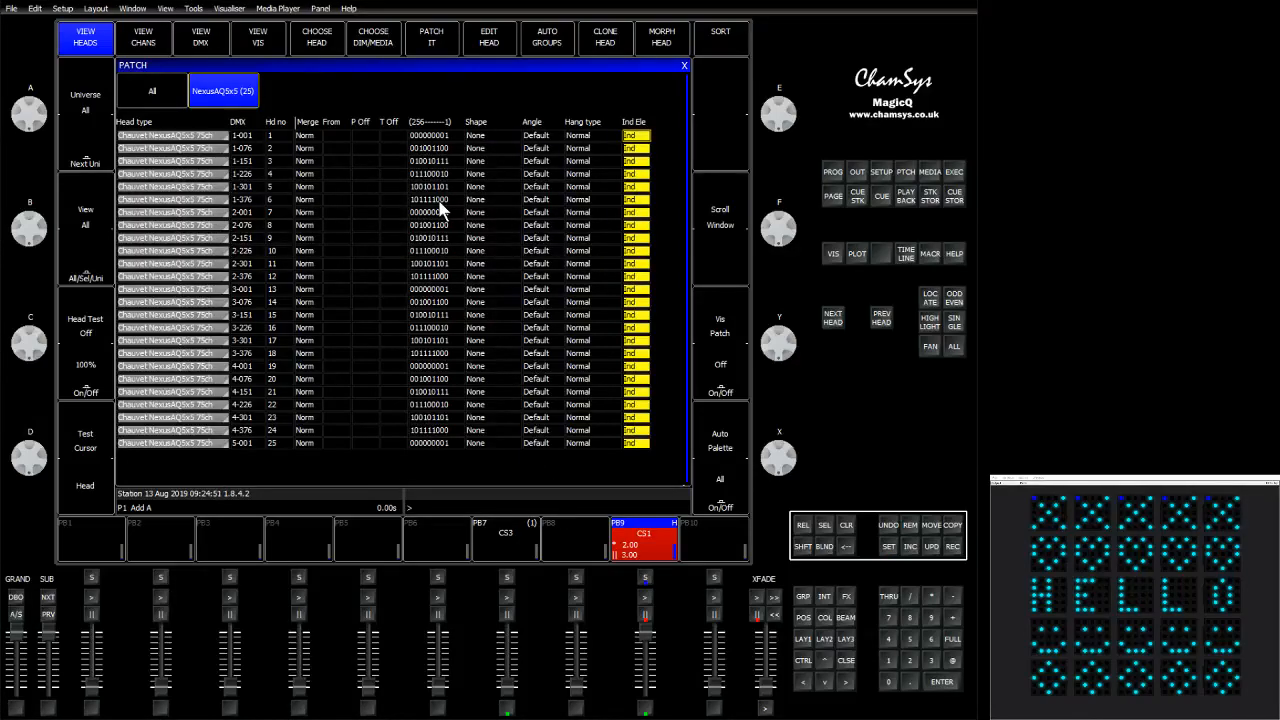
# Select the NexusAQ5x5 group, set it to full intensity and apply the Green colour palette.
pyautogui.click(850, 530)
pyautogui.click(803, 597)
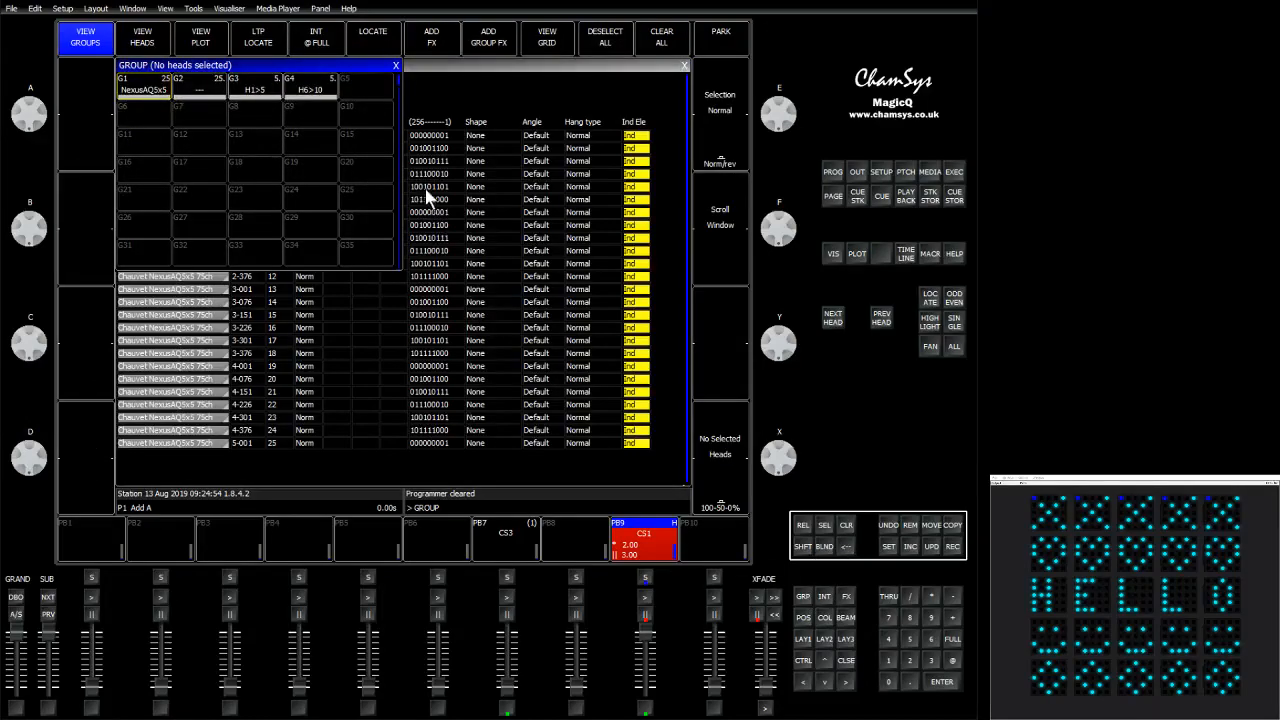
pyautogui.click(148, 86)
pyautogui.click(951, 639)
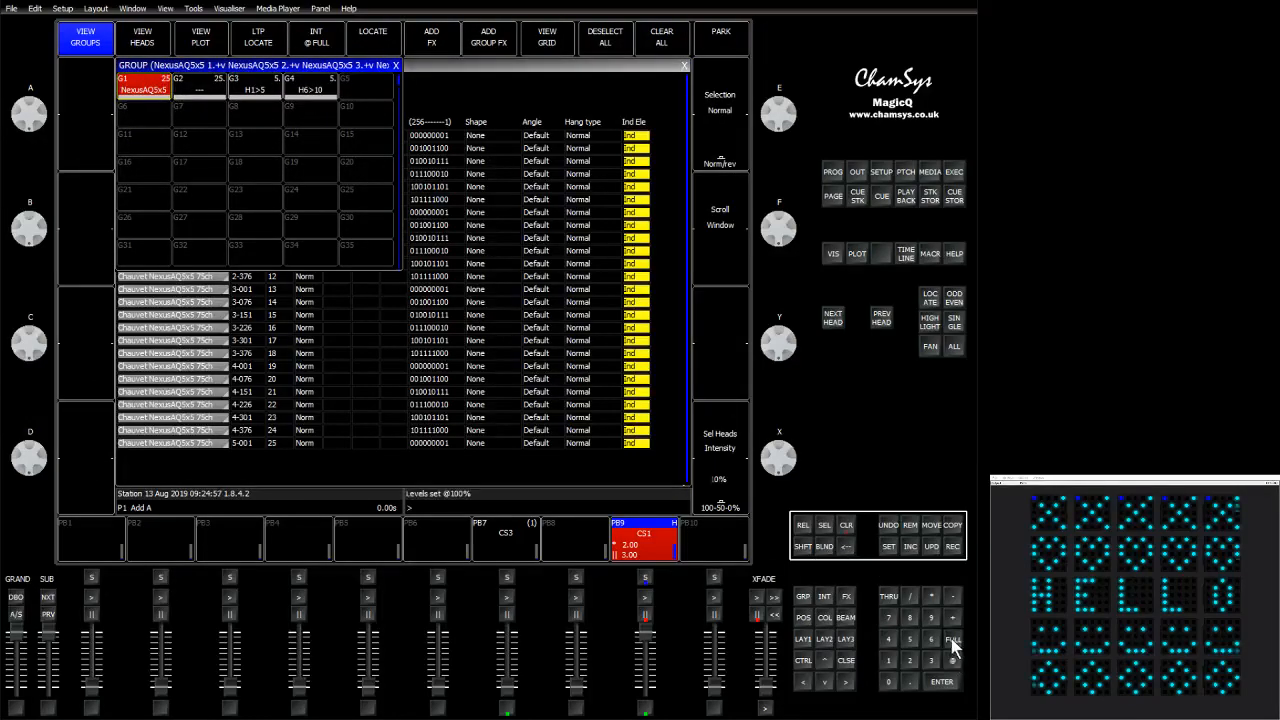
pyautogui.click(824, 617)
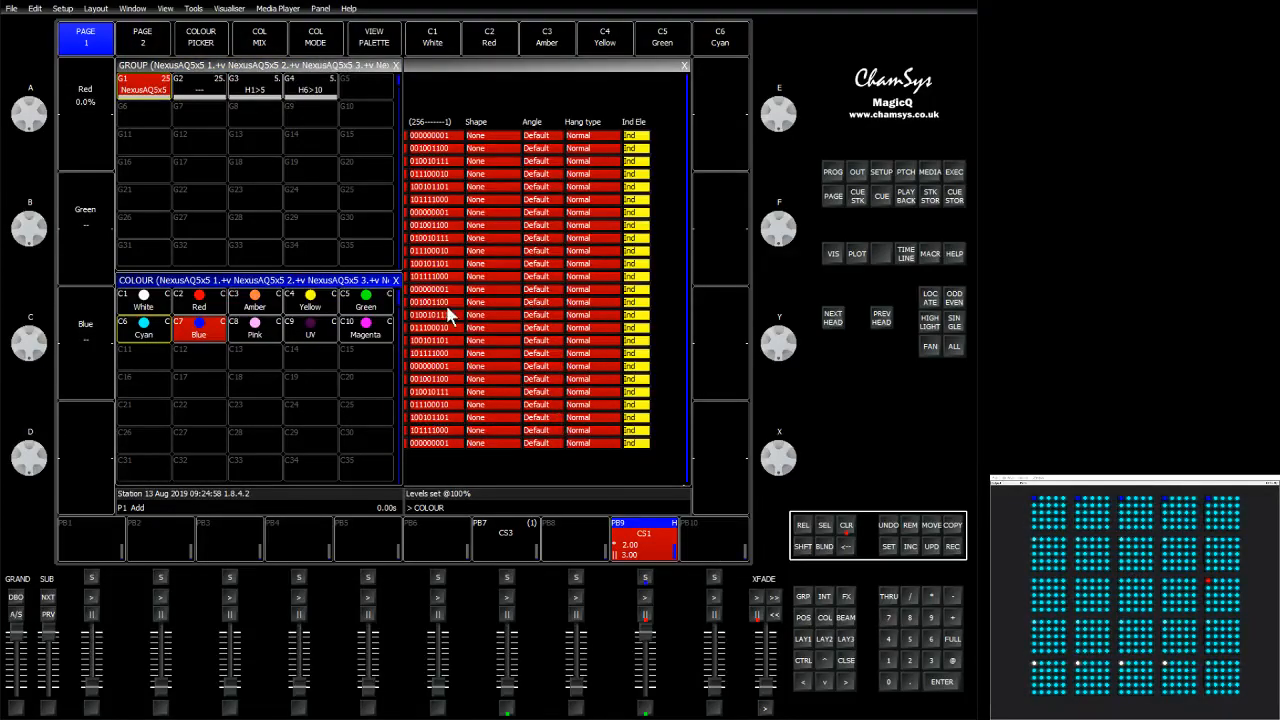
pyautogui.click(366, 300)
# Inspect the programmer's per-element colour columns for the selected heads.
pyautogui.click(833, 173)
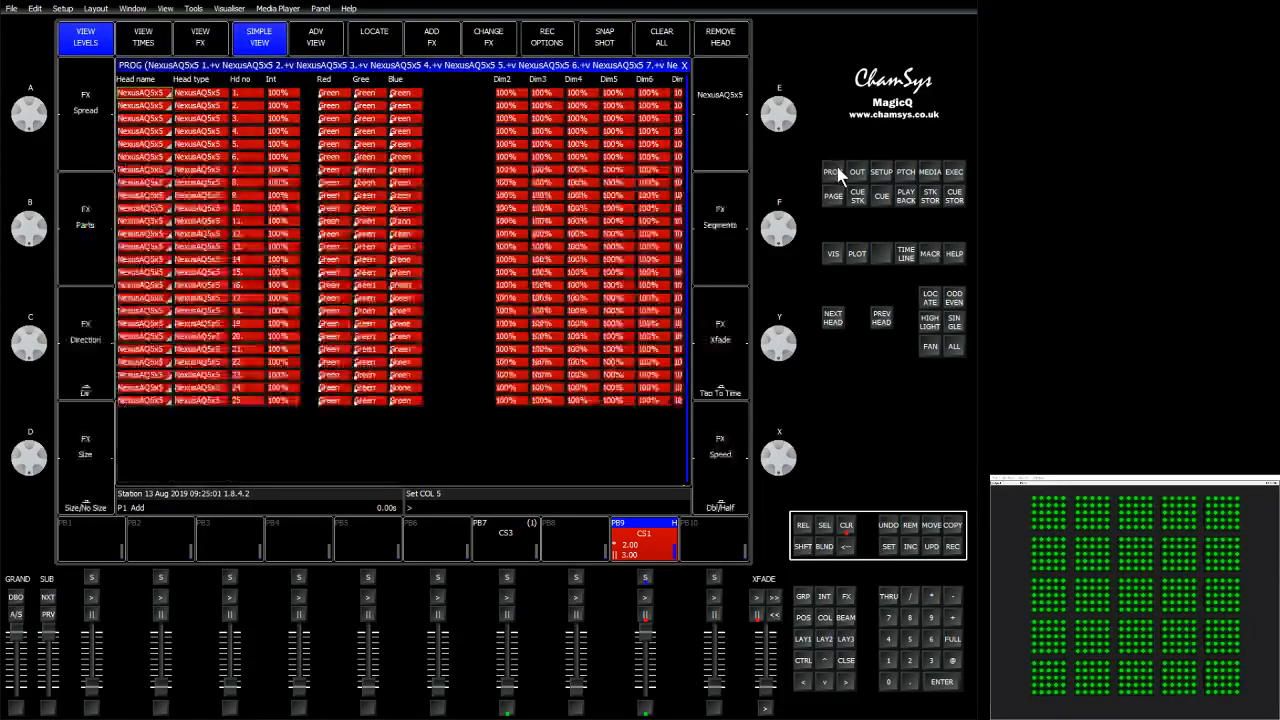
pyautogui.click(380, 236)
pyautogui.press('Right')
pyautogui.press('Right')
pyautogui.press('Right')
pyautogui.press('Right')
pyautogui.press('Right')
pyautogui.press('Right')
pyautogui.press('Right')
pyautogui.press('Right')
pyautogui.press('Right')
pyautogui.press('Right')
pyautogui.press('Right')
pyautogui.press('Right')
pyautogui.press('Right')
pyautogui.press('Right')
pyautogui.press('Right')
pyautogui.press('Right')
pyautogui.press('Right')
pyautogui.press('Right')
pyautogui.press('Right')
pyautogui.press('Right')
pyautogui.press('Right')
pyautogui.press('Right')
pyautogui.press('Right')
pyautogui.press('Right')
pyautogui.press('Right')
pyautogui.press('Right')
pyautogui.press('Right')
pyautogui.press('Right')
pyautogui.press('Right')
pyautogui.press('Right')
pyautogui.press('Right')
pyautogui.press('Right')
pyautogui.press('Right')
pyautogui.press('Right')
pyautogui.press('Right')
pyautogui.press('Right')
pyautogui.press('Right')
pyautogui.press('Right')
pyautogui.press('Right')
pyautogui.press('Right')
pyautogui.press('Right')
pyautogui.press('Right')
pyautogui.press('Right')
pyautogui.press('Right')
pyautogui.press('Right')
pyautogui.press('Right')
pyautogui.press('Right')
pyautogui.press('Right')
pyautogui.press('Right')
pyautogui.press('Right')
pyautogui.press('Right')
pyautogui.press('Right')
pyautogui.press('Right')
pyautogui.press('Right')
pyautogui.press('Right')
pyautogui.press('Right')
pyautogui.press('Right')
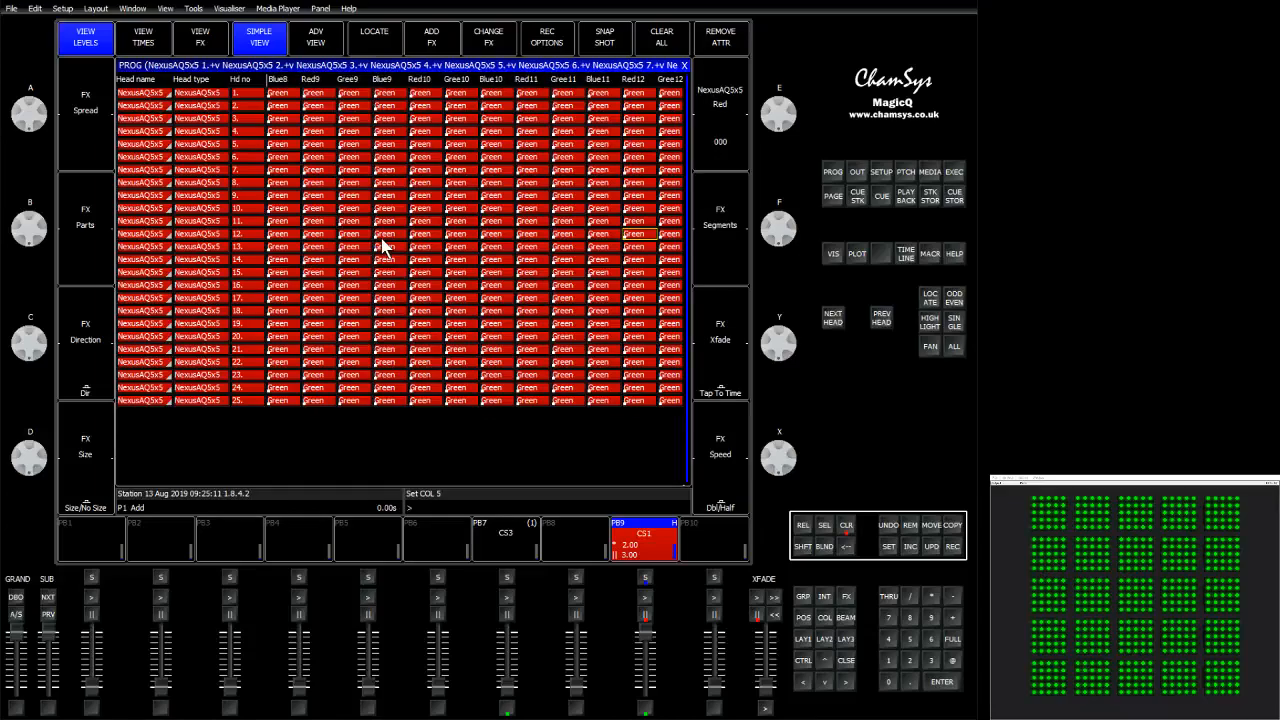
pyautogui.press('Left')
pyautogui.press('Left')
pyautogui.press('Left')
pyautogui.press('Left')
pyautogui.press('Left')
pyautogui.press('Left')
pyautogui.press('Left')
pyautogui.press('Left')
pyautogui.press('Left')
pyautogui.press('Left')
pyautogui.press('Left')
pyautogui.press('Left')
pyautogui.press('Left')
pyautogui.press('Left')
pyautogui.press('Left')
pyautogui.press('Left')
pyautogui.press('Left')
pyautogui.press('Left')
pyautogui.press('Left')
pyautogui.press('Left')
pyautogui.press('Left')
pyautogui.press('Left')
pyautogui.press('Left')
pyautogui.press('Left')
pyautogui.press('Left')
pyautogui.press('Left')
pyautogui.press('Left')
pyautogui.press('Left')
pyautogui.press('Left')
pyautogui.press('Left')
pyautogui.press('Left')
pyautogui.press('Left')
pyautogui.press('Left')
pyautogui.press('Left')
pyautogui.press('Left')
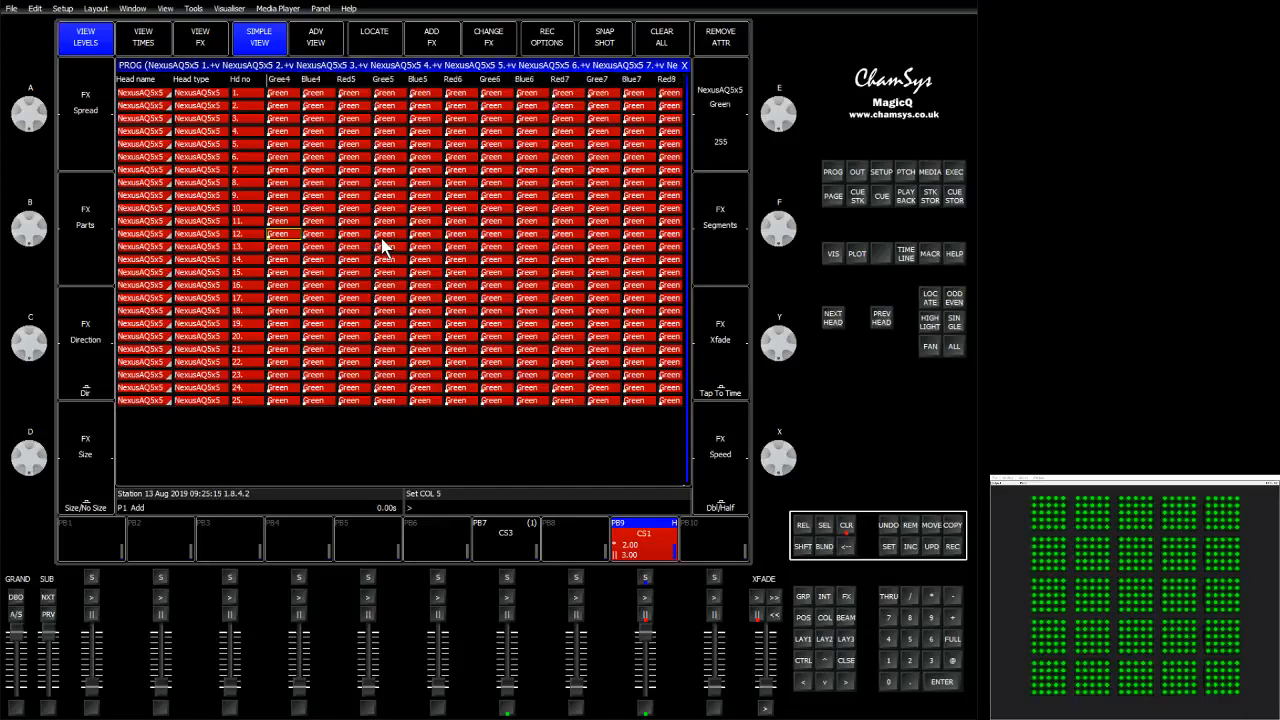
pyautogui.press('Left')
pyautogui.press('Left')
pyautogui.press('Left')
pyautogui.press('Left')
pyautogui.press('Left')
pyautogui.press('Left')
pyautogui.press('Left')
pyautogui.press('Left')
pyautogui.press('Left')
pyautogui.press('Left')
pyautogui.press('Left')
pyautogui.press('Left')
pyautogui.press('Left')
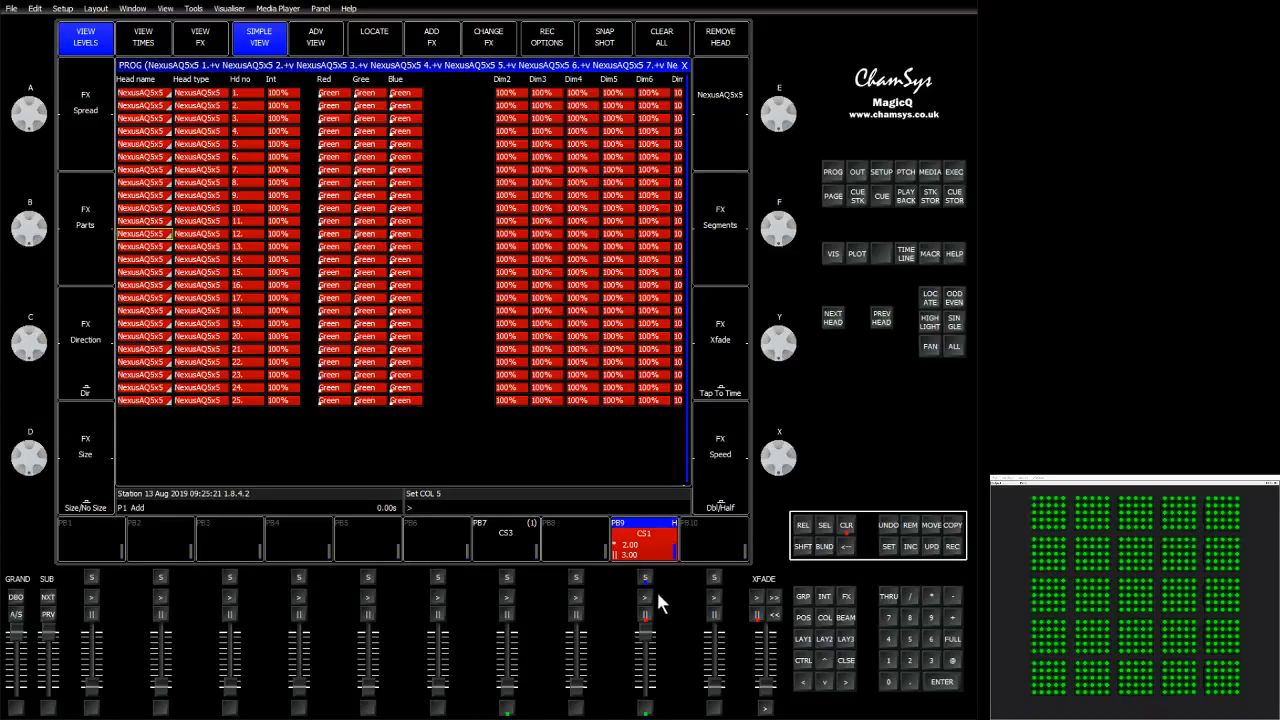
# Clear the programmer and restart cue stack CS1 on its playback.
pyautogui.click(845, 527)
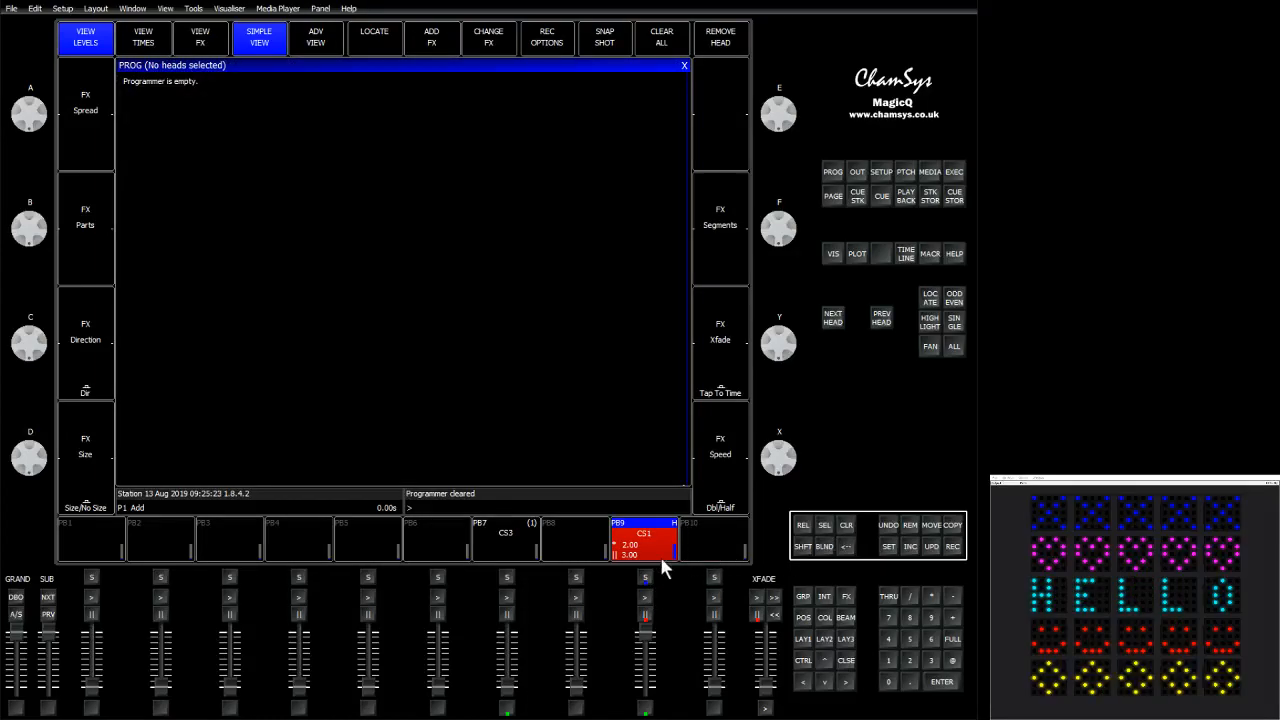
pyautogui.click(646, 598)
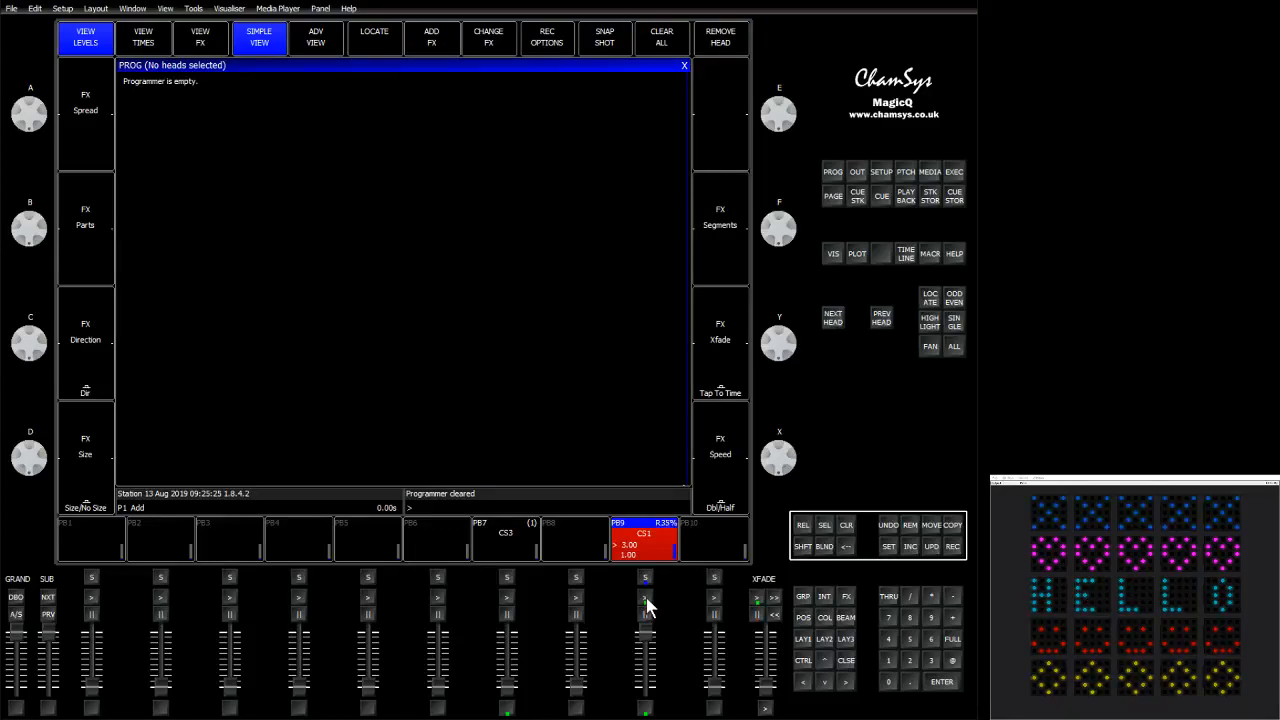
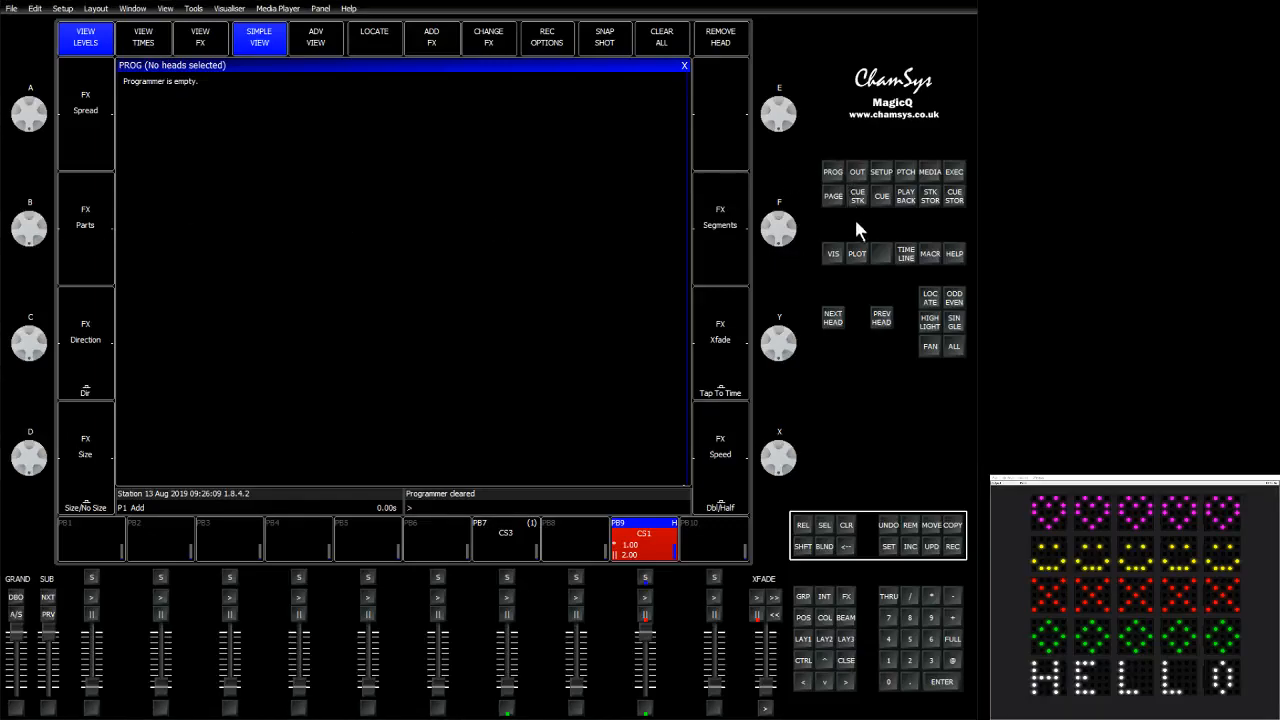
# Open the outputs plan view and pull down the CS1 playback fader.
pyautogui.click(857, 175)
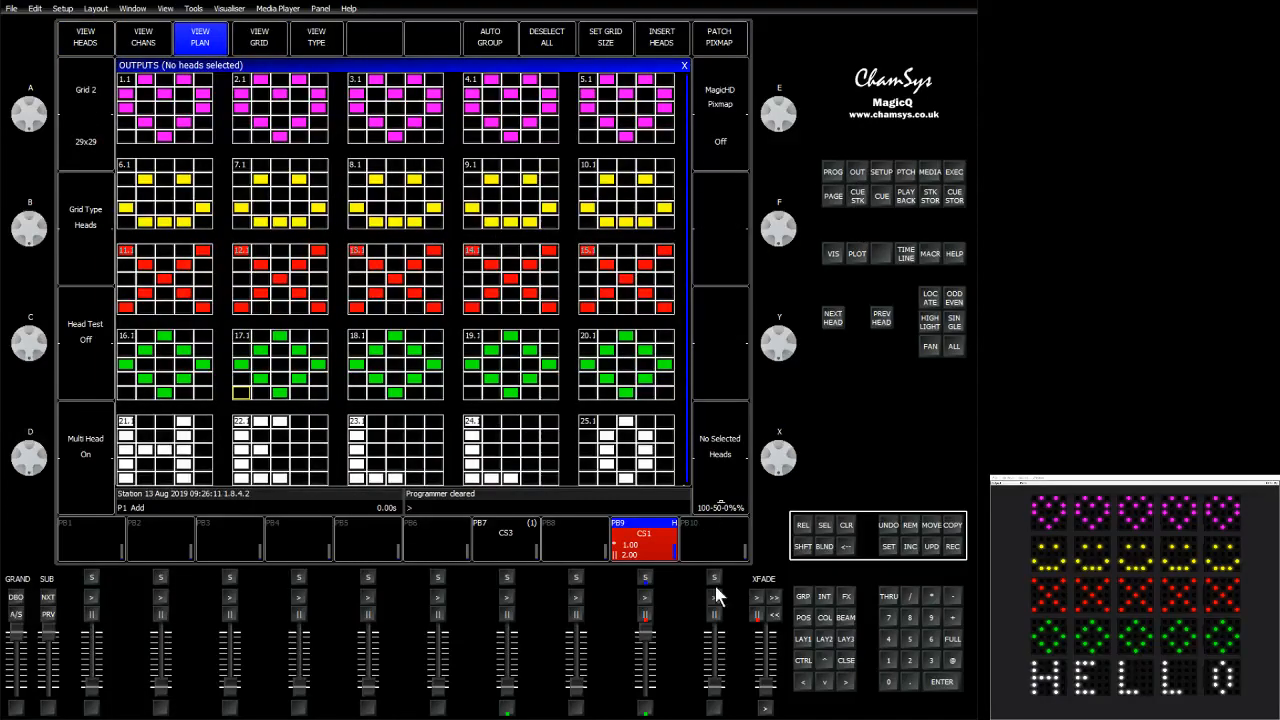
pyautogui.moveTo(643, 643); pyautogui.dragTo(648, 706)
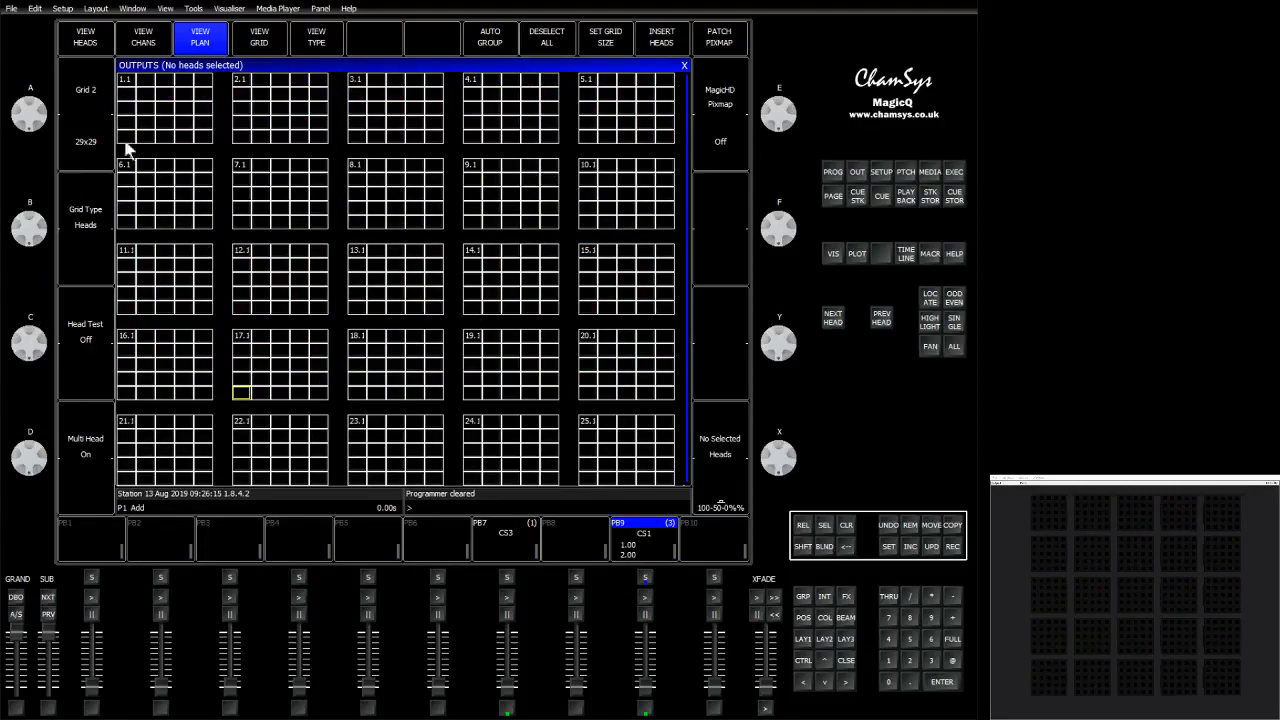
pyautogui.click(260, 38)
pyautogui.click(260, 38)
pyautogui.moveTo(646, 692)
pyautogui.mouseDown()
pyautogui.moveTo(649, 614)
pyautogui.moveTo(649, 706)
pyautogui.mouseUp()
# Select an X pattern of elements in head 1.1 in the outputs plan.
pyautogui.click(130, 86)
pyautogui.click(185, 125)
pyautogui.click(201, 134)
pyautogui.click(202, 82)
pyautogui.click(185, 95)
pyautogui.click(147, 122)
pyautogui.click(126, 137)
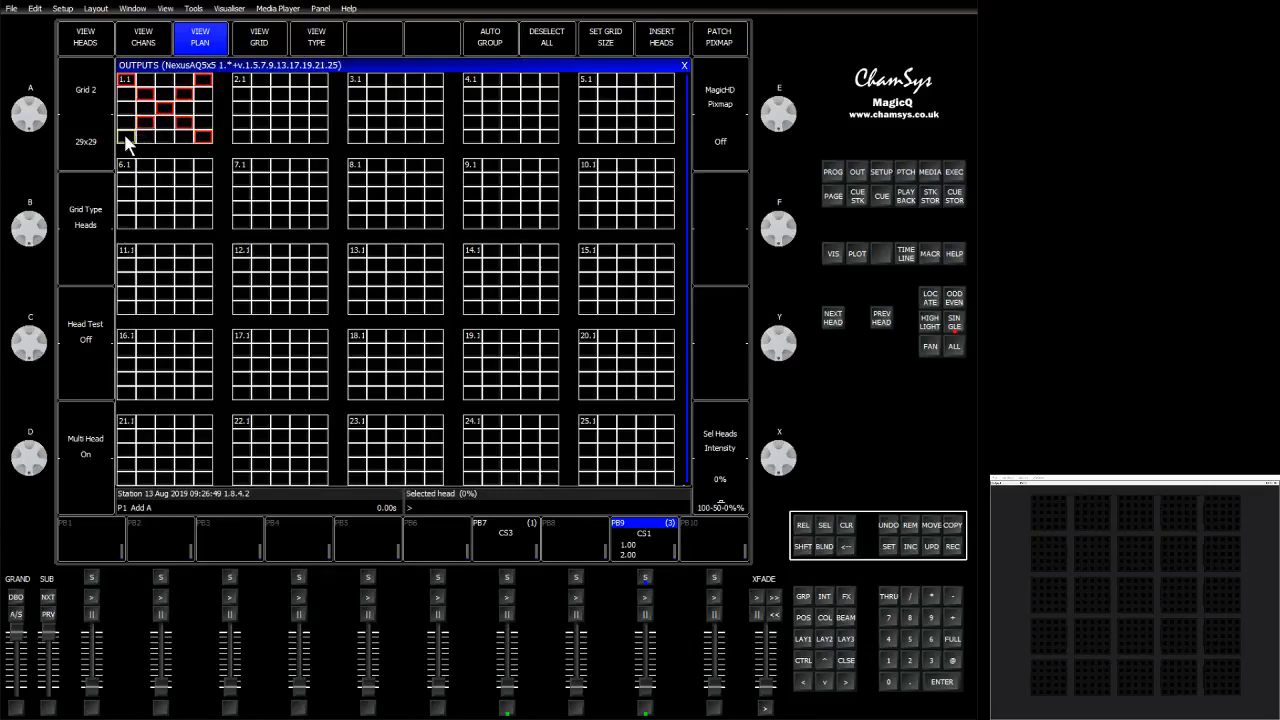
pyautogui.click(320, 141)
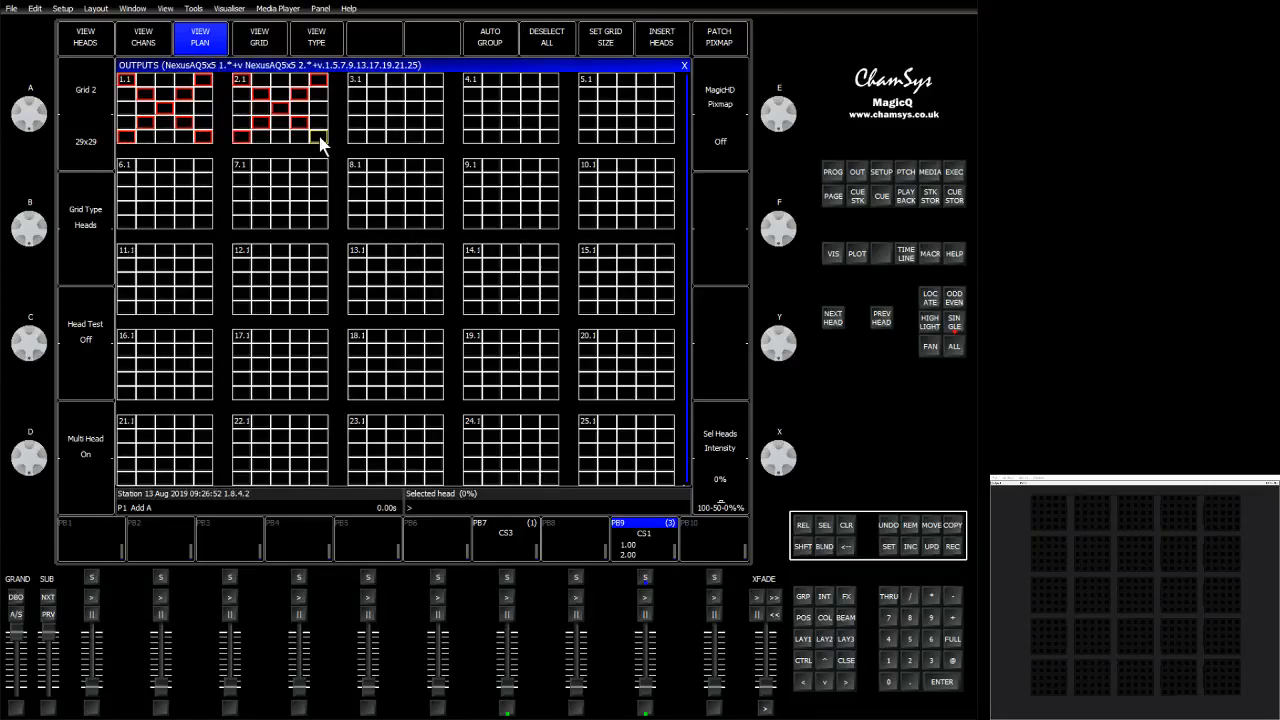
pyautogui.click(434, 139)
pyautogui.click(547, 134)
pyautogui.click(663, 139)
pyautogui.click(664, 214)
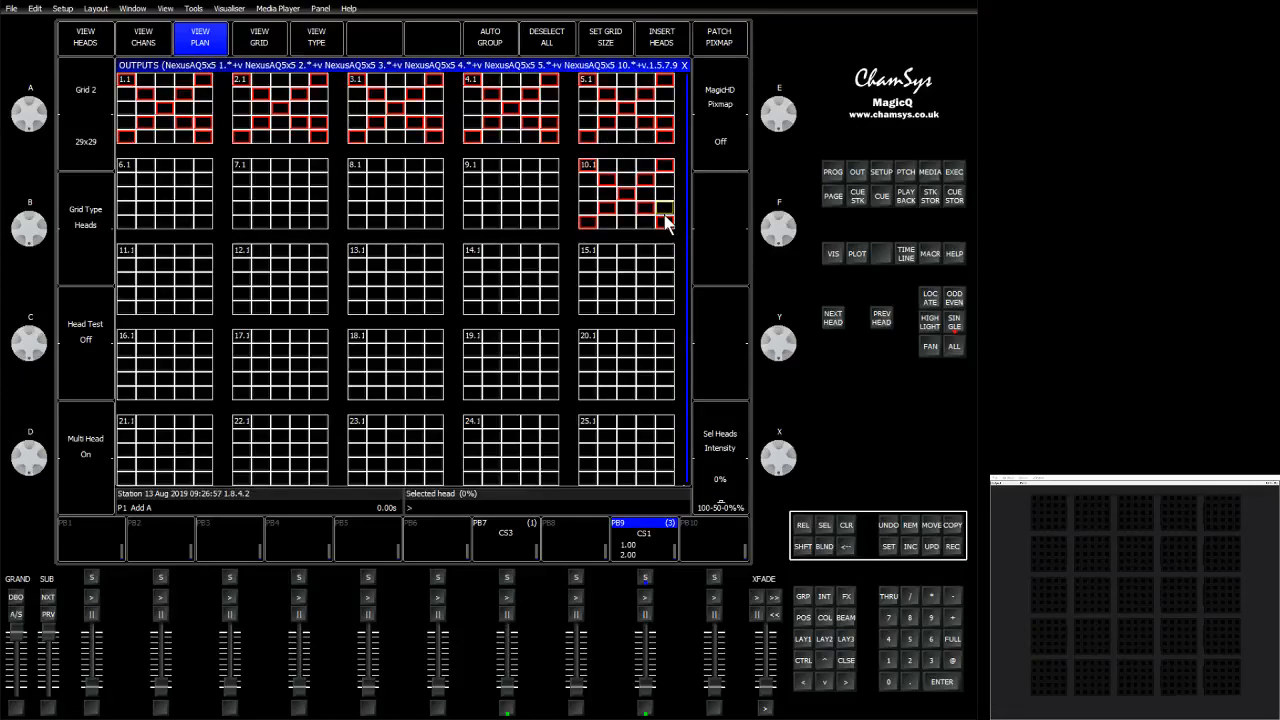
pyautogui.click(551, 224)
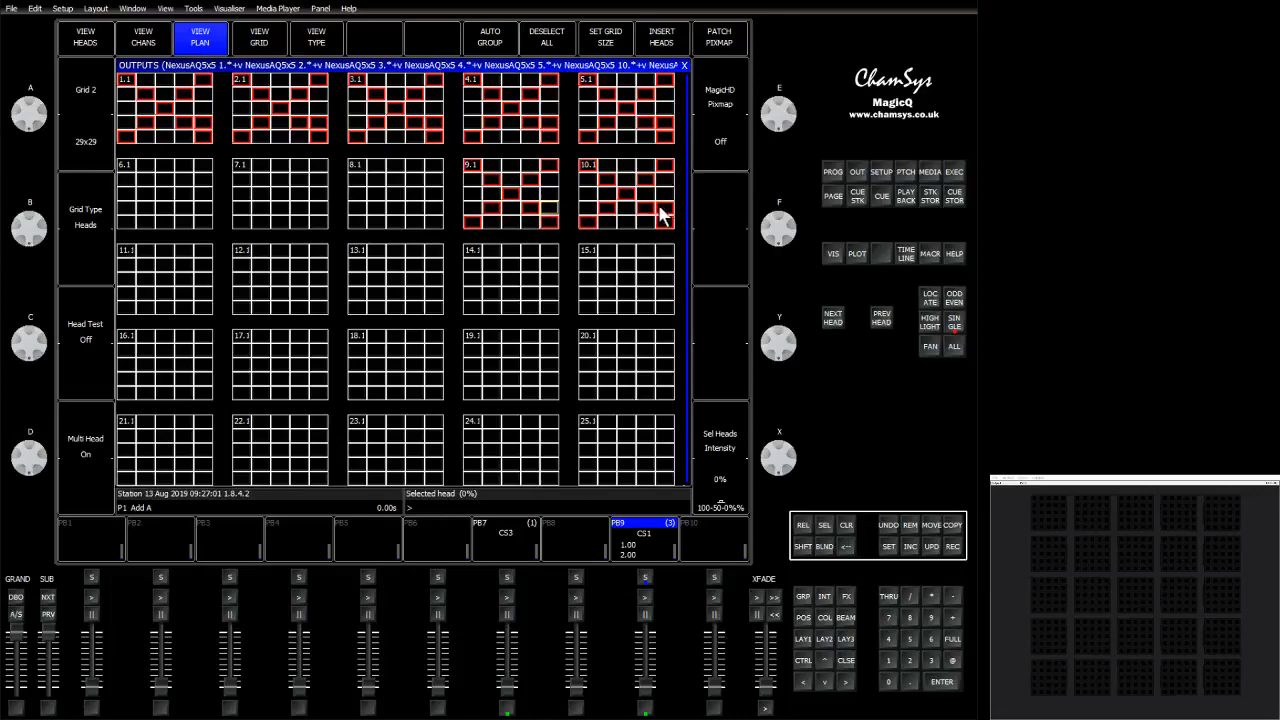
pyautogui.click(437, 221)
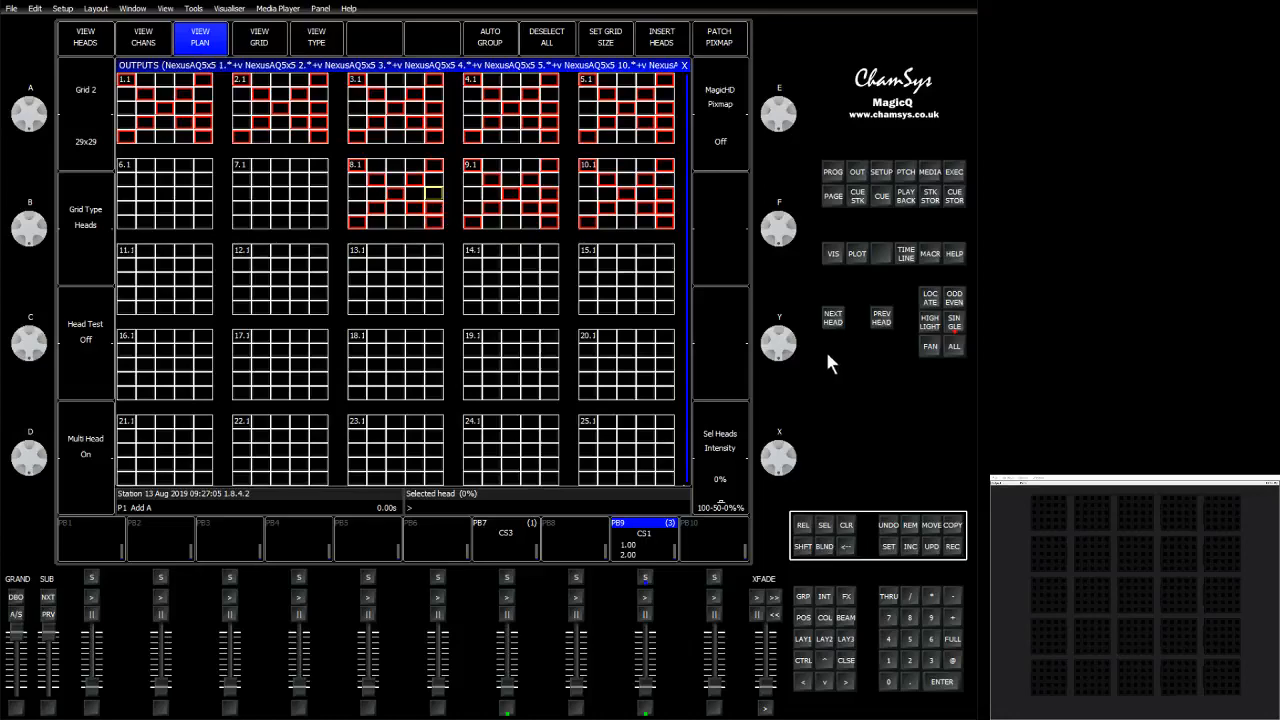
pyautogui.click(855, 522)
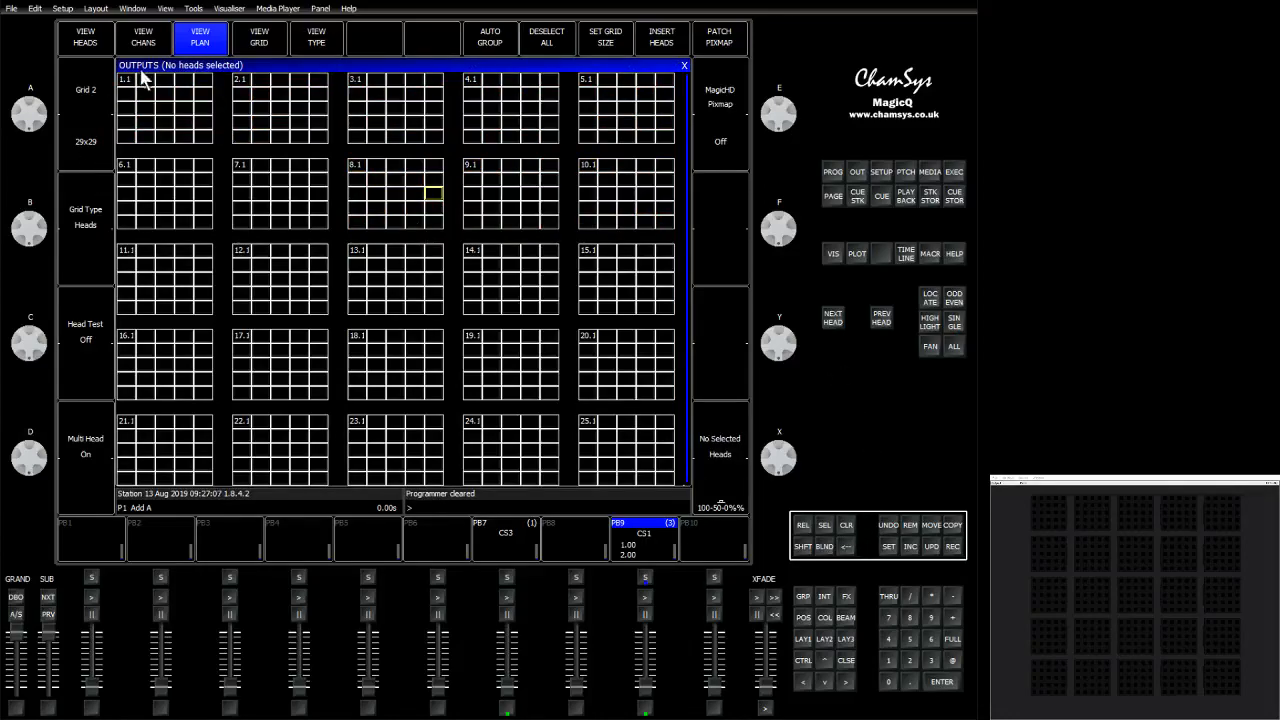
# Select the X-pattern elements across the first column of heads, set them to full and apply the White palette.
pyautogui.moveTo(133, 88)
pyautogui.mouseDown()
pyautogui.moveTo(201, 132)
pyautogui.moveTo(202, 78)
pyautogui.moveTo(126, 143)
pyautogui.moveTo(128, 430)
pyautogui.mouseUp()
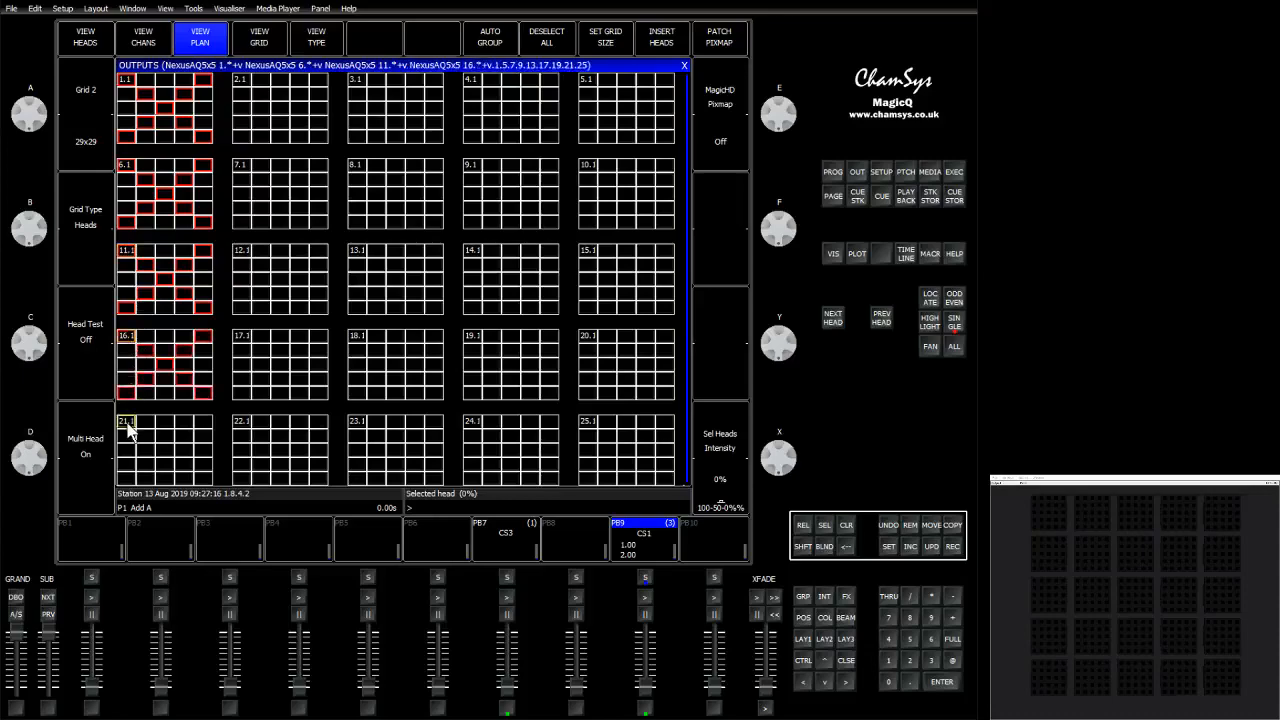
pyautogui.click(953, 640)
pyautogui.click(825, 618)
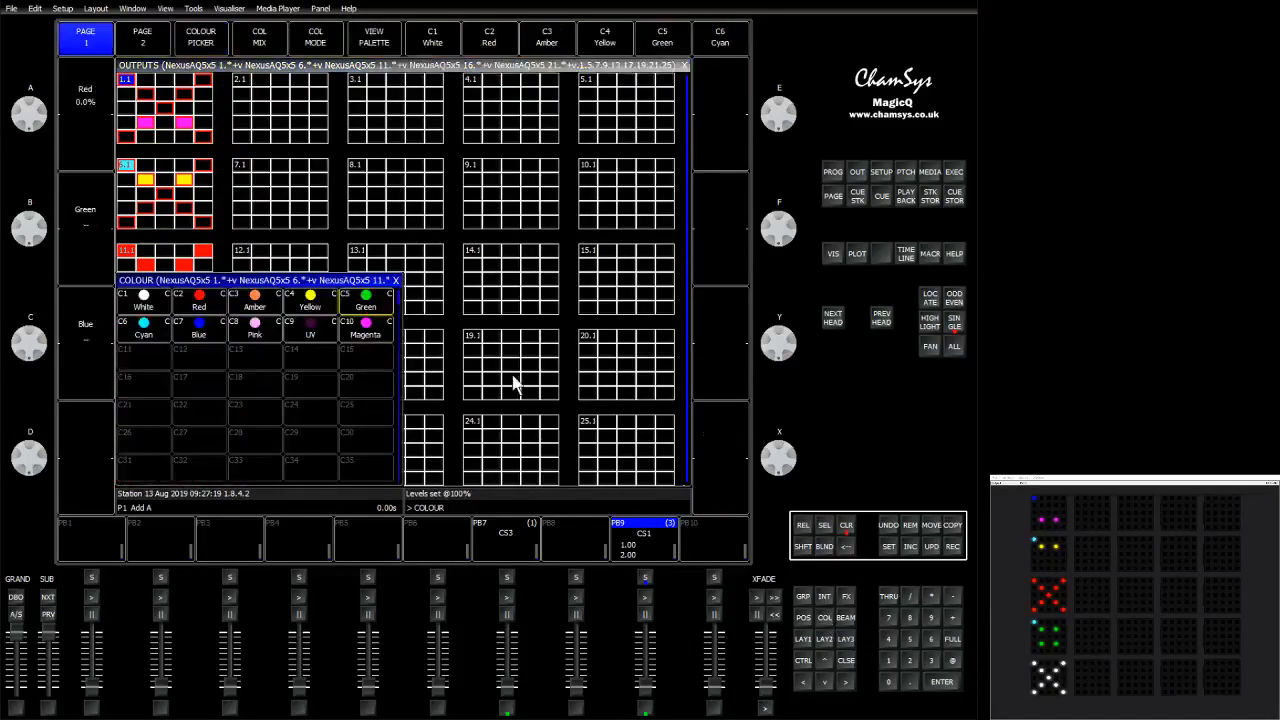
pyautogui.click(147, 300)
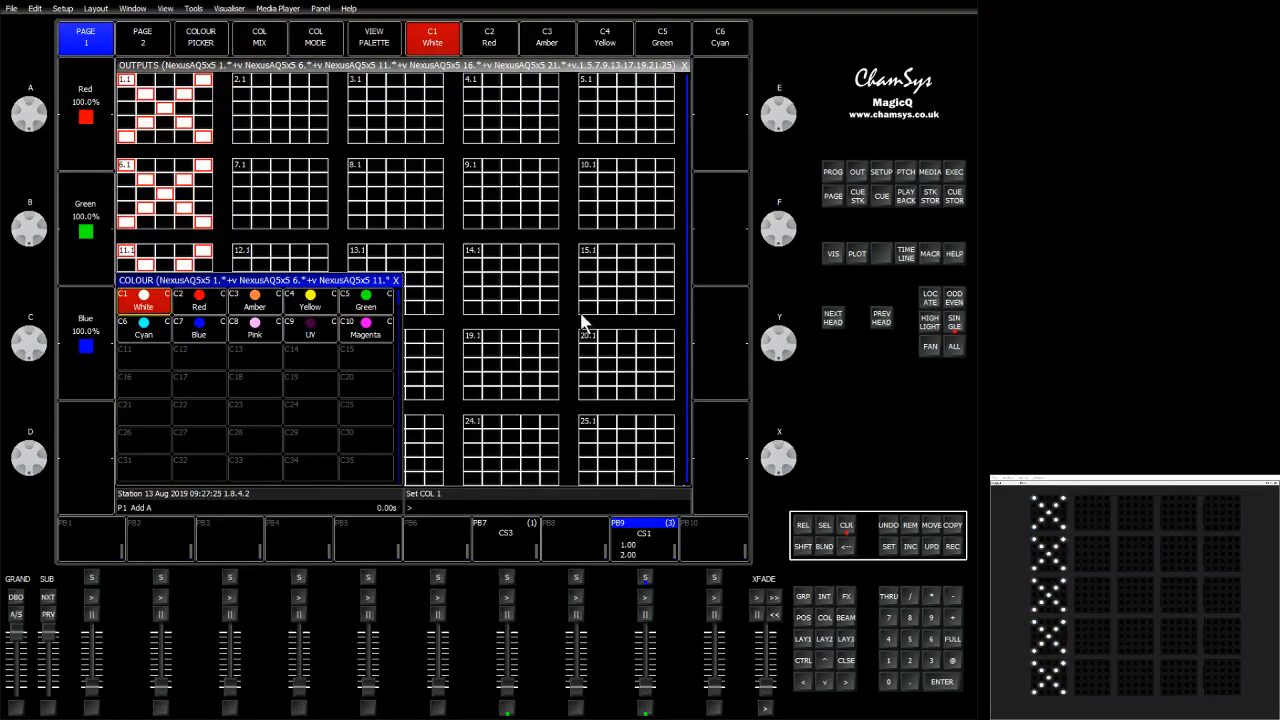
pyautogui.click(848, 663)
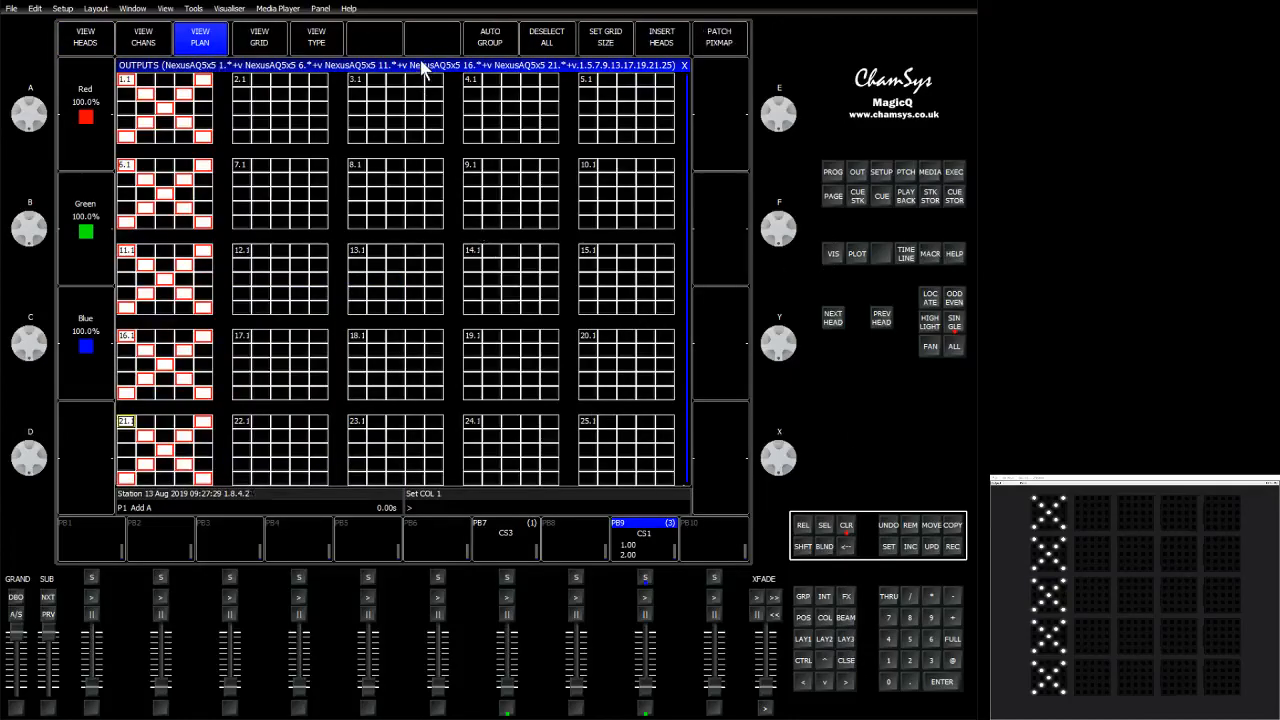
# Record the selected X-pattern elements as a new group.
pyautogui.press('shift')
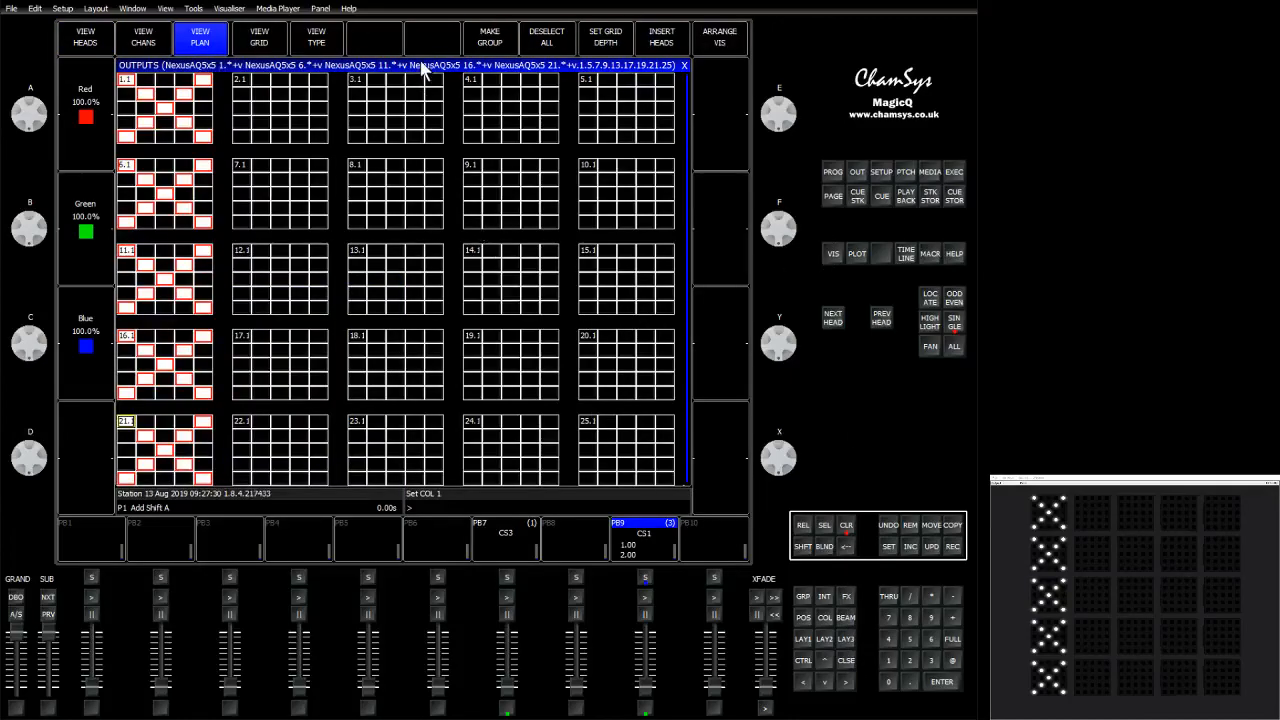
pyautogui.keyDown('shift'); pyautogui.click(499, 47); pyautogui.keyUp('shift')
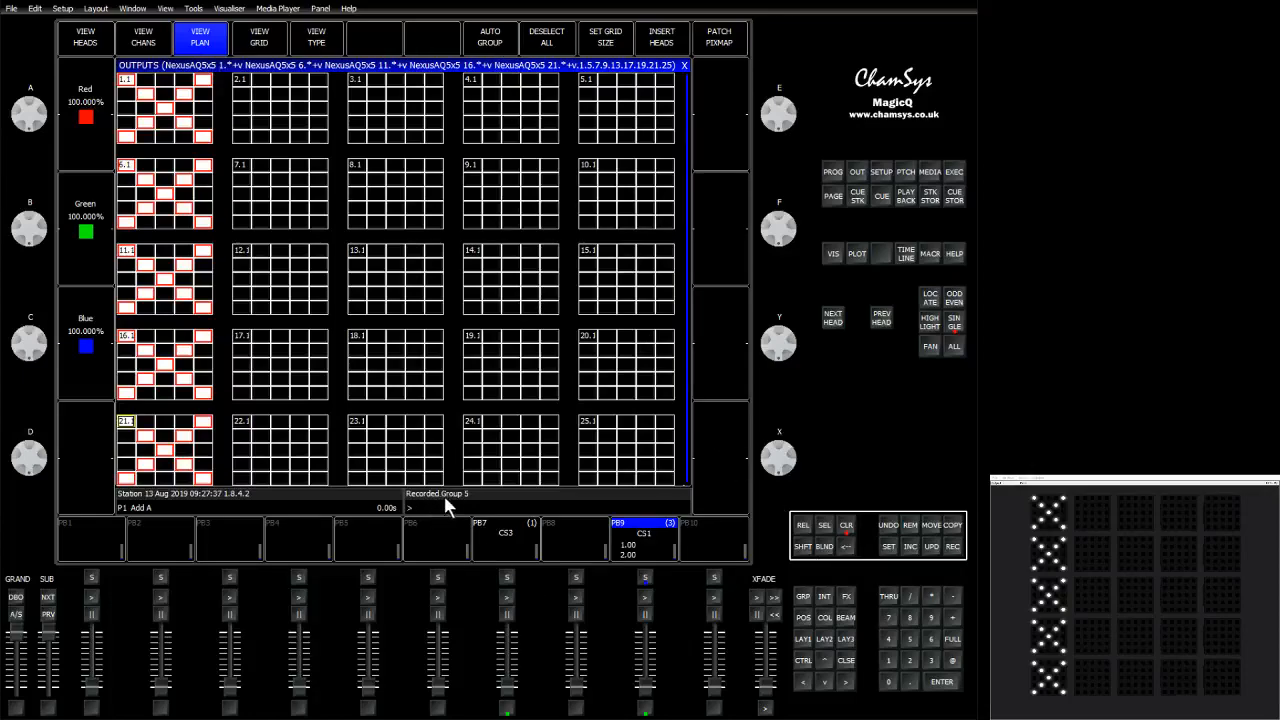
# Select the new H1>21 group and apply the Green colour palette.
pyautogui.click(805, 598)
pyautogui.click(367, 88)
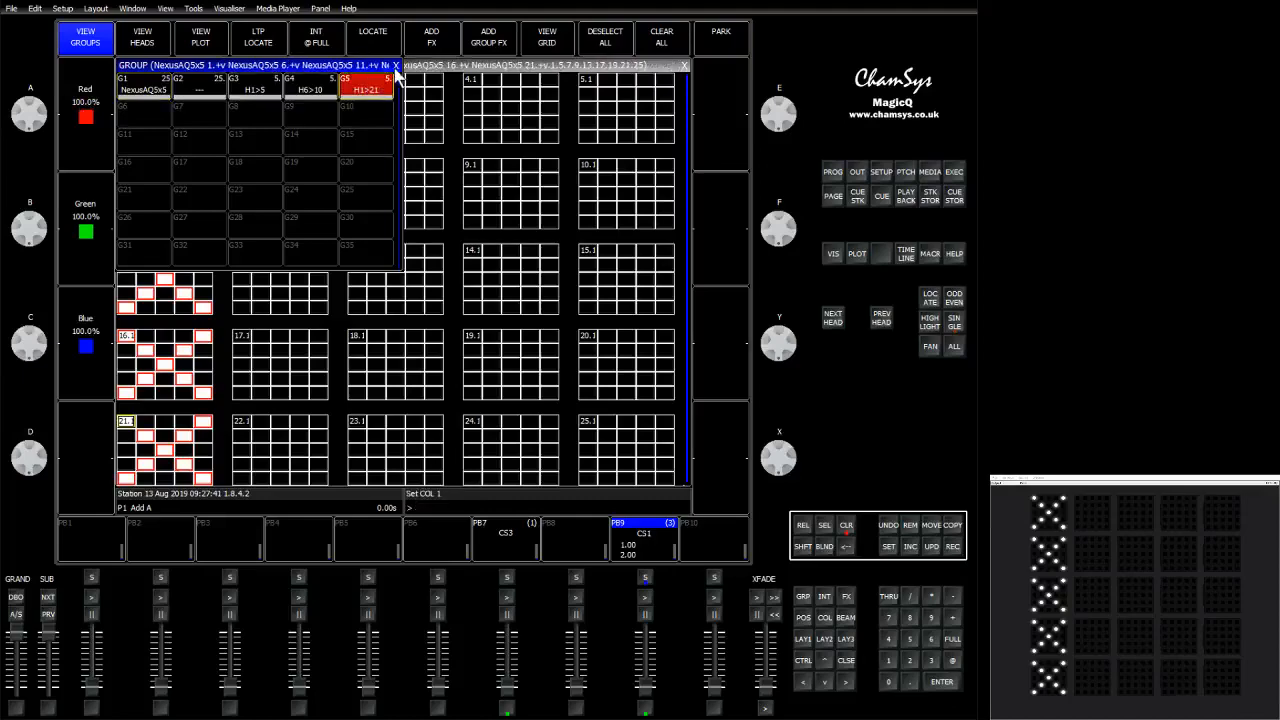
pyautogui.click(829, 620)
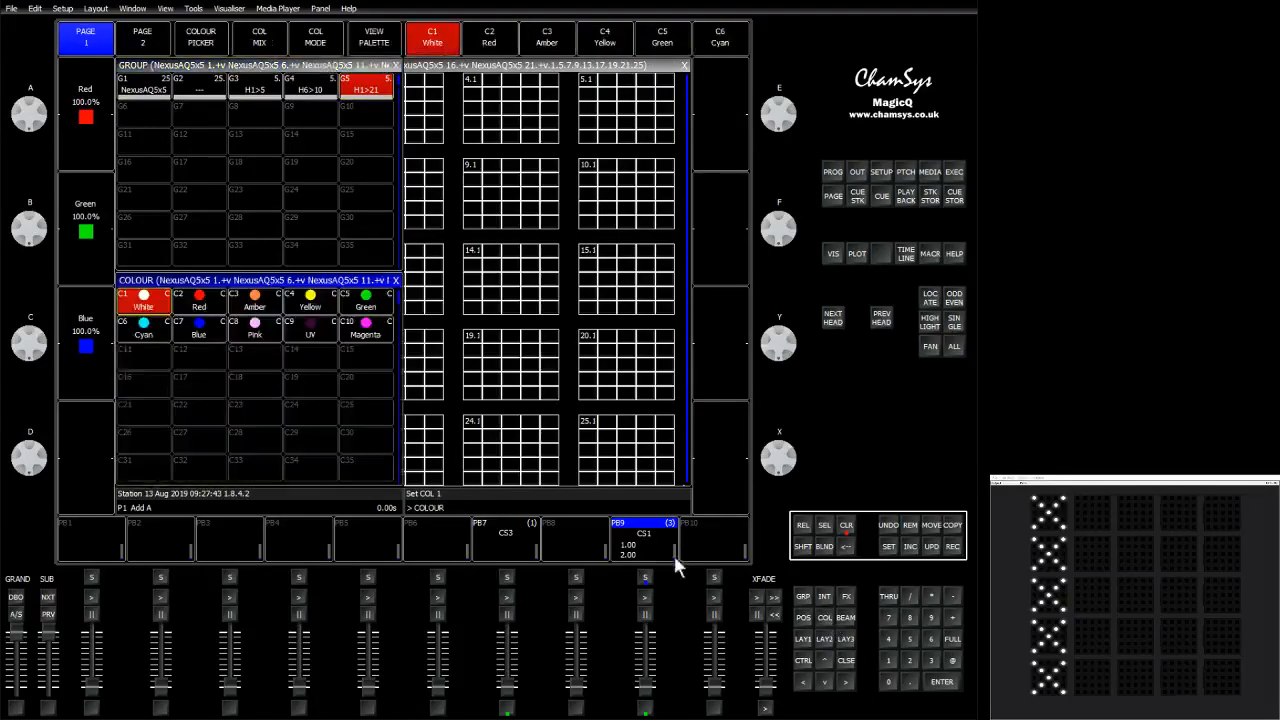
pyautogui.click(262, 303)
pyautogui.click(314, 303)
pyautogui.click(364, 303)
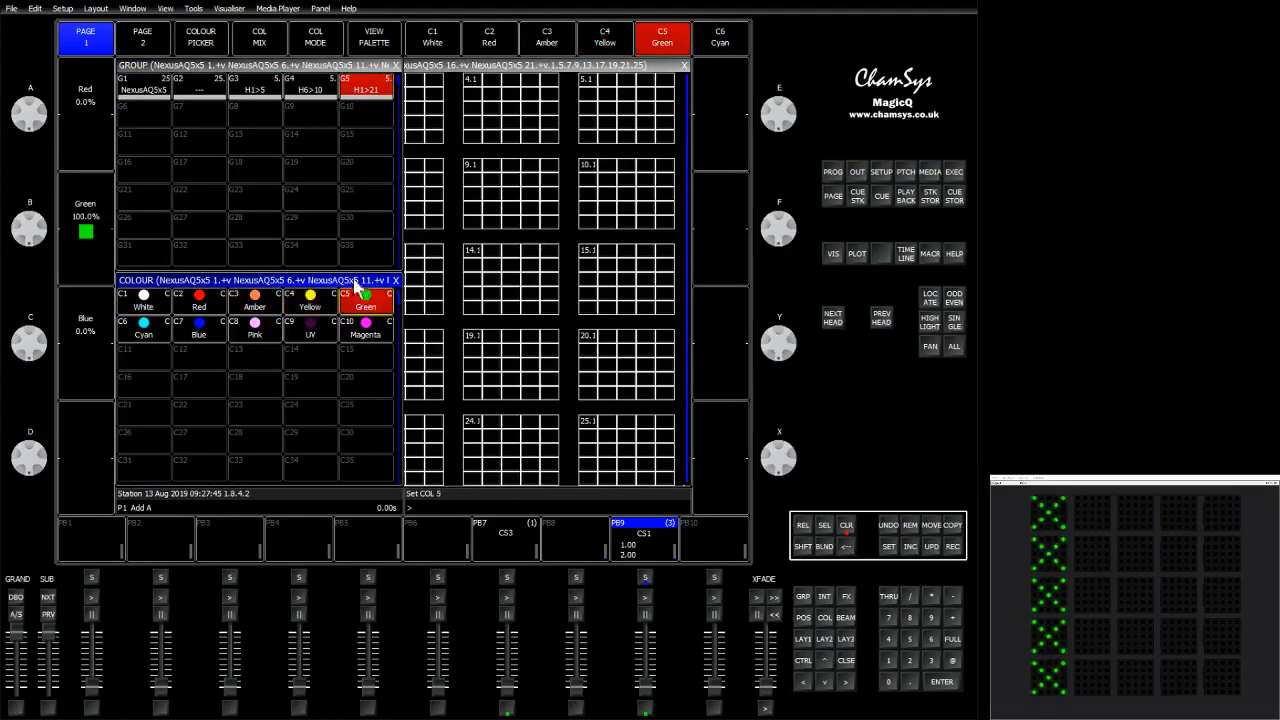
pyautogui.click(848, 645)
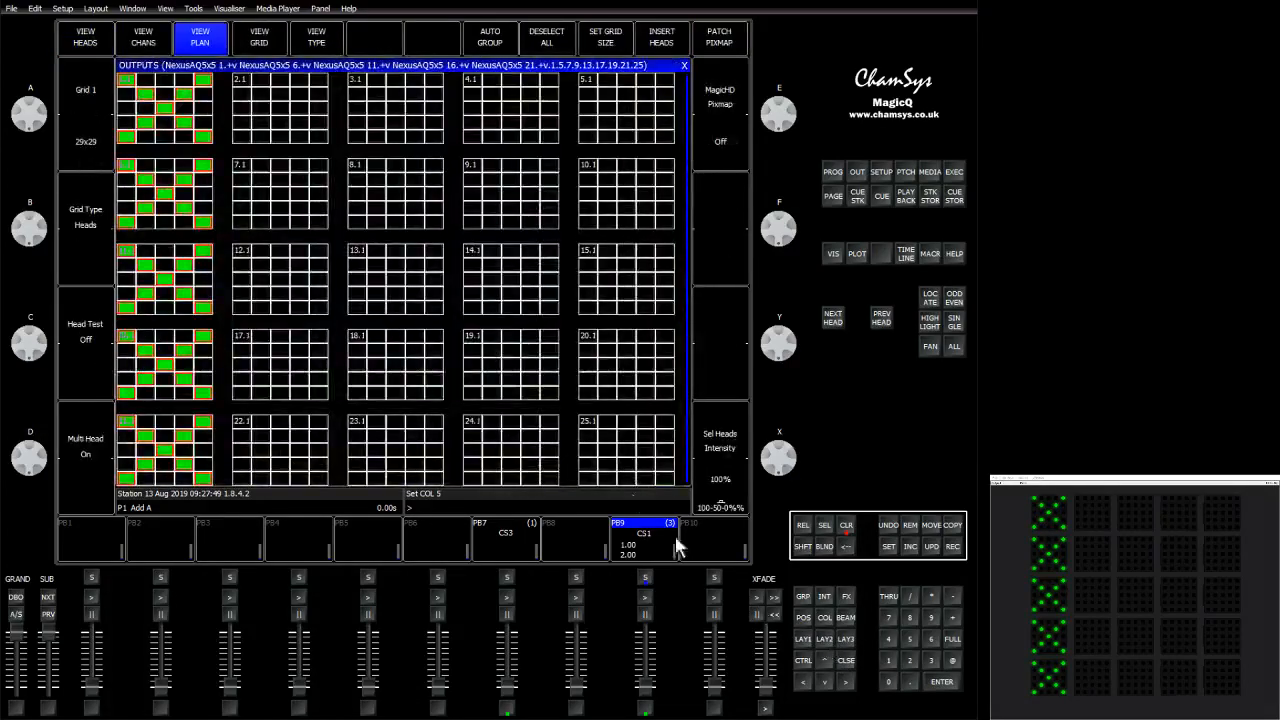
# Select the H1>5 group, set it to full and apply the Blue colour palette.
pyautogui.click(802, 600)
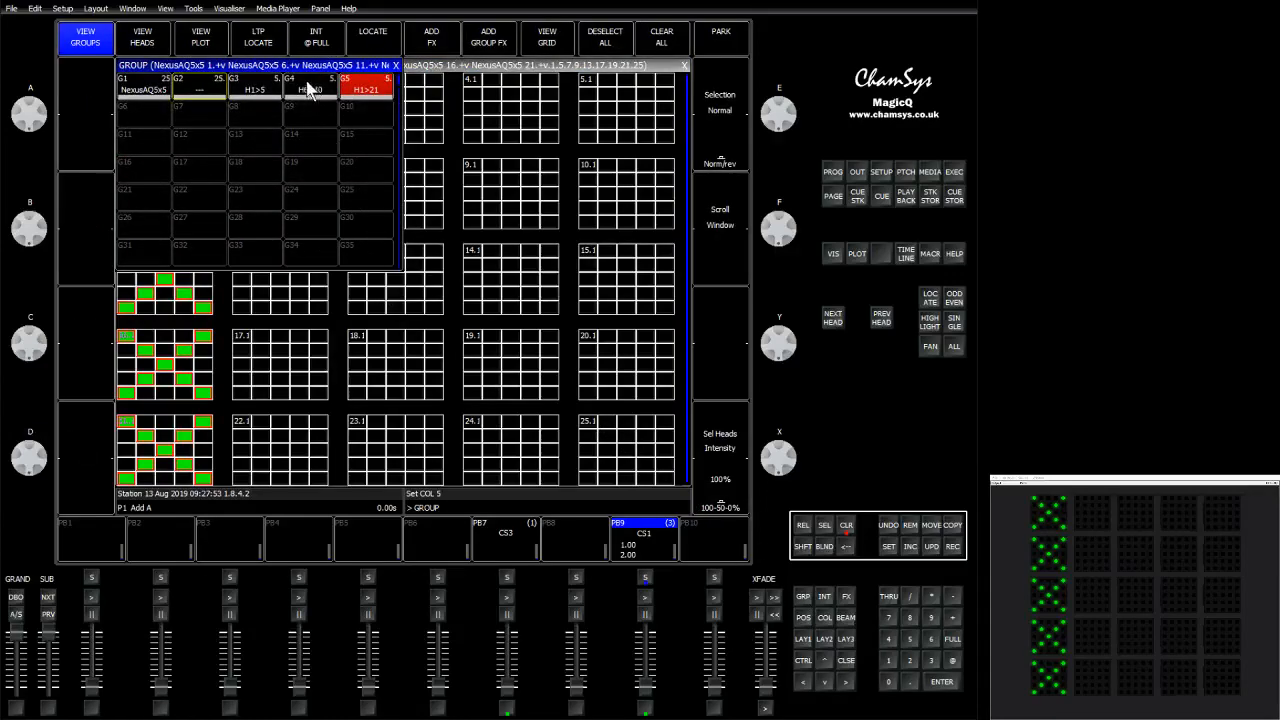
pyautogui.click(263, 90)
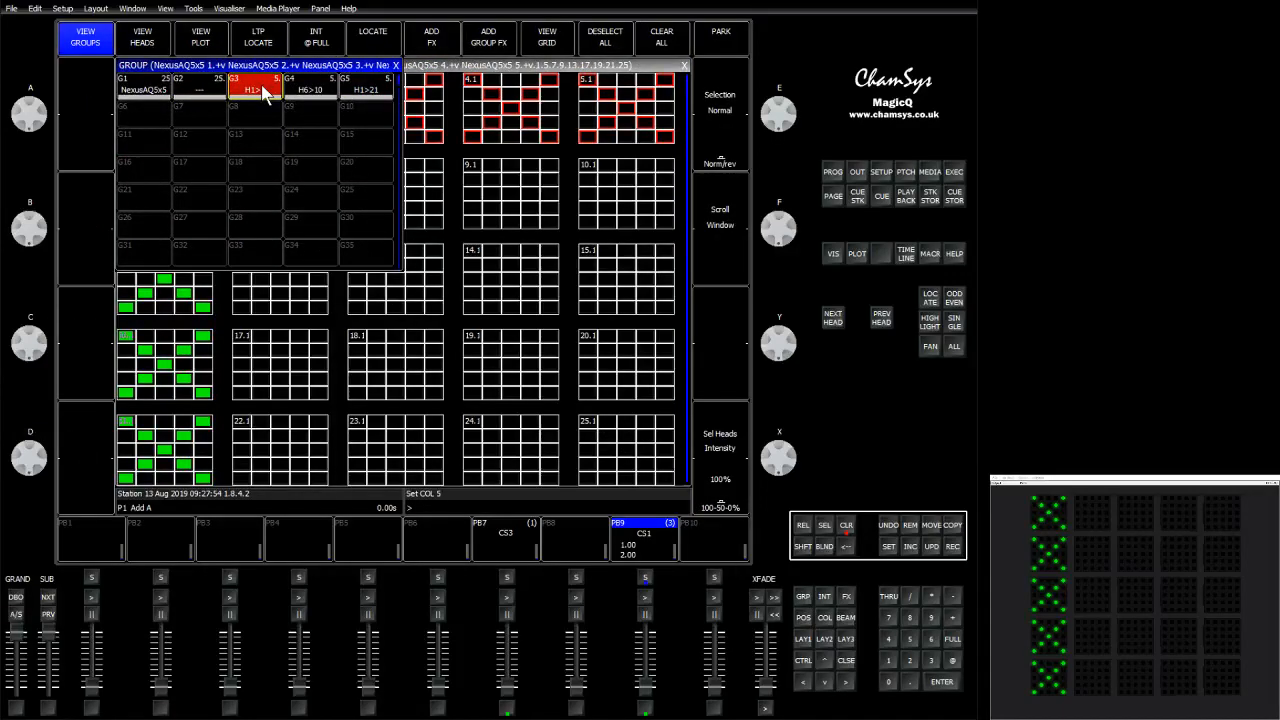
pyautogui.click(952, 639)
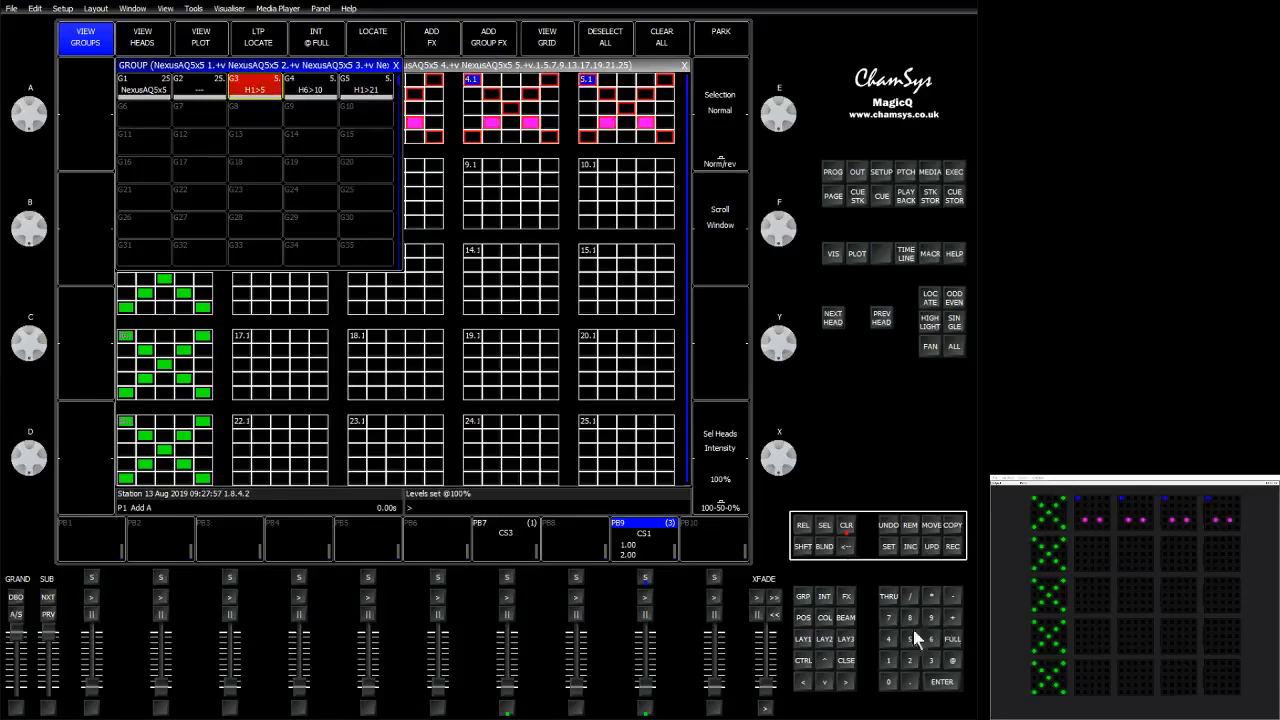
pyautogui.click(824, 617)
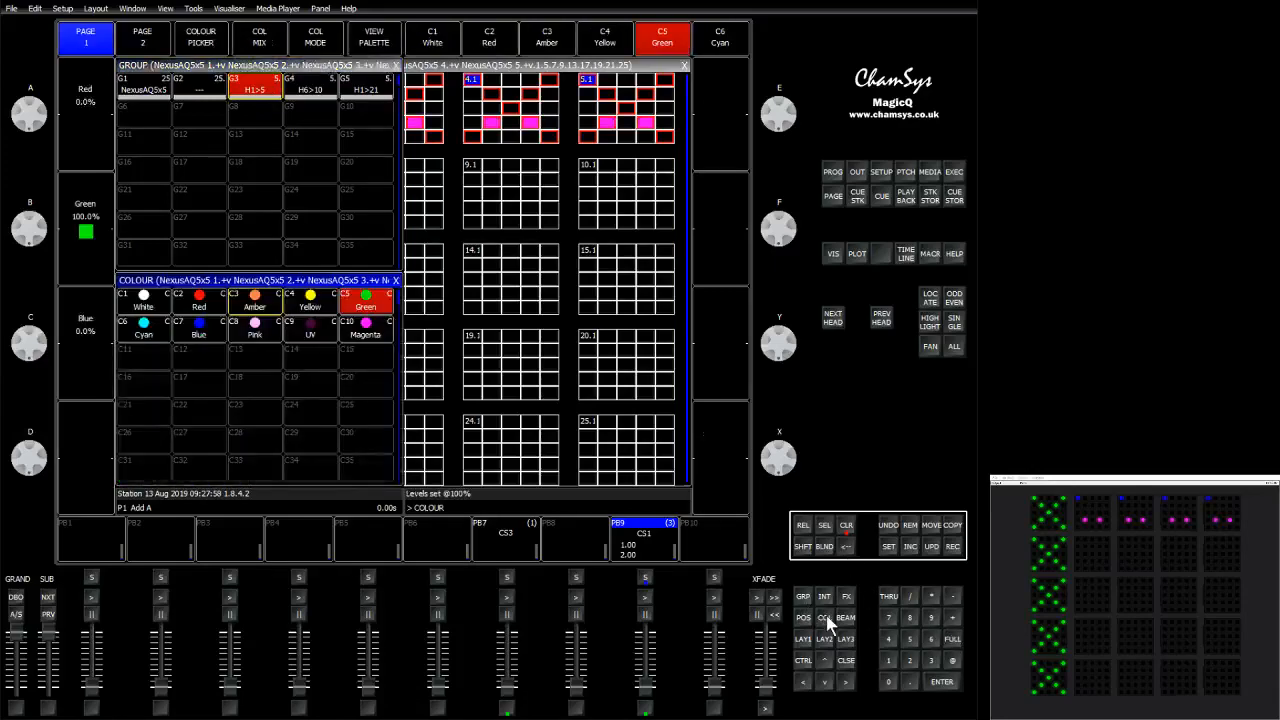
pyautogui.click(198, 328)
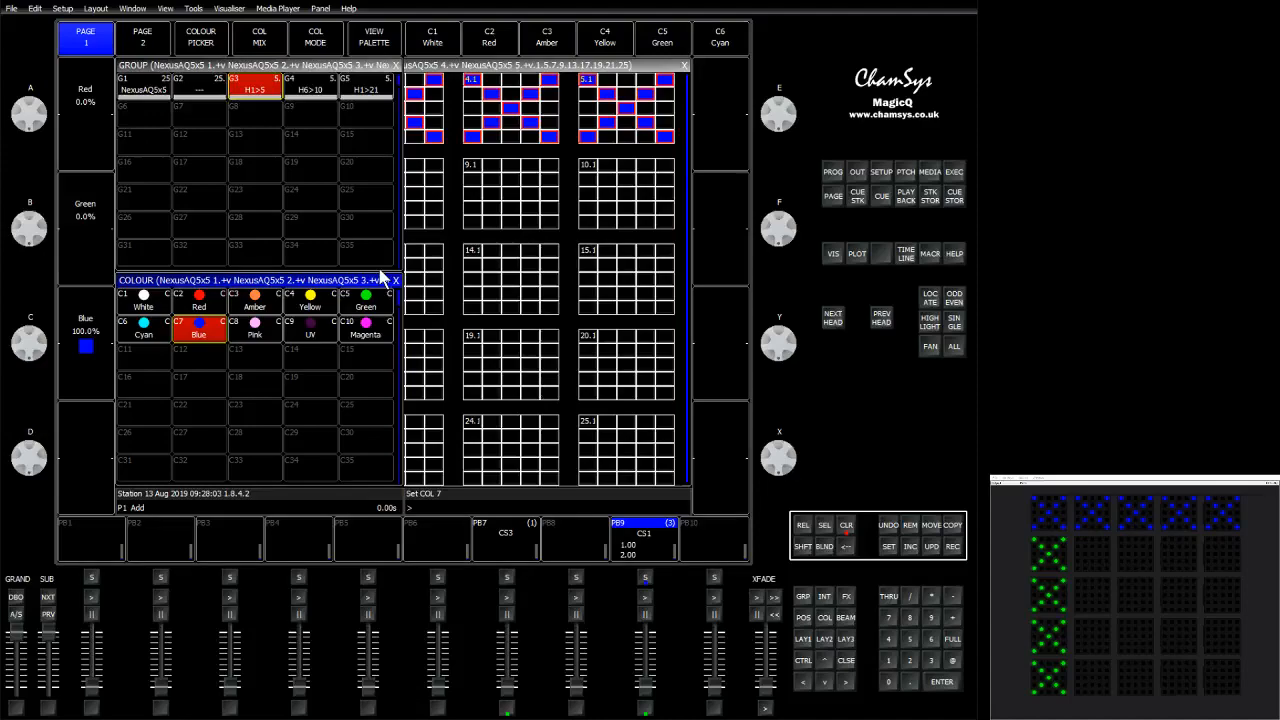
pyautogui.click(571, 153)
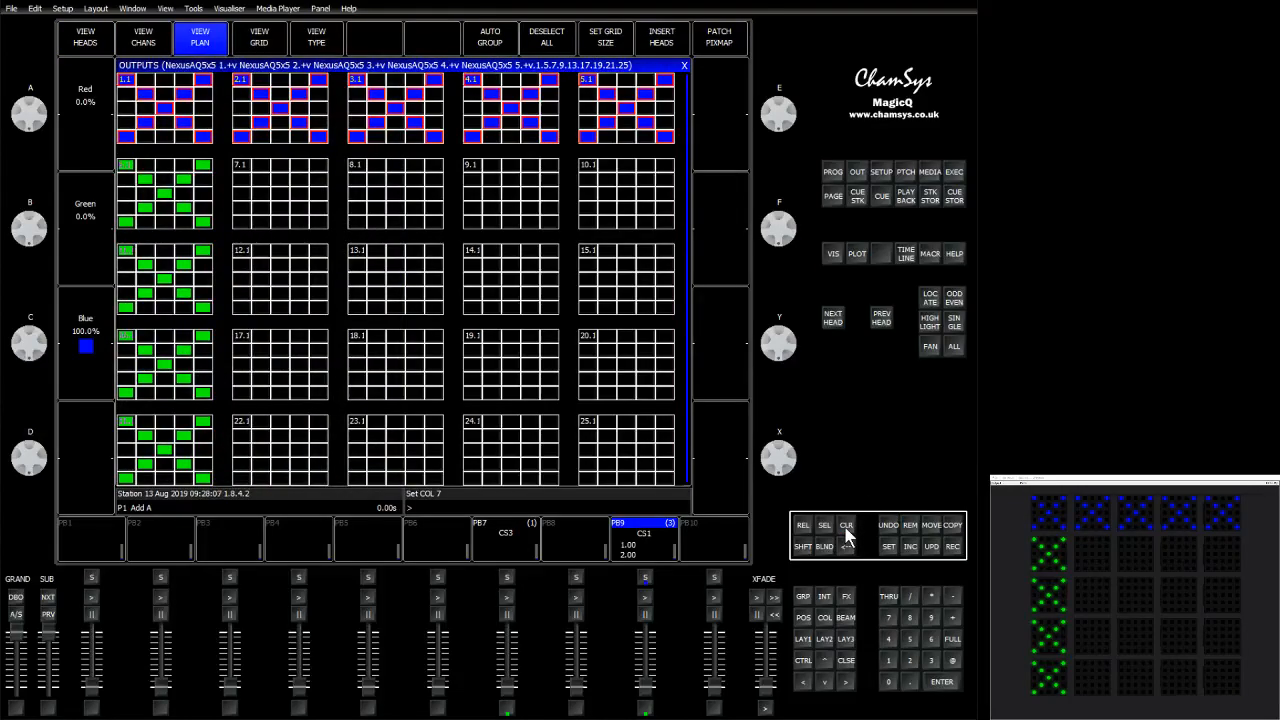
# Select a smiley pattern of elements in head 7.1 and repeat it on heads 8.1, 9.1 and 10.1.
pyautogui.click(297, 180)
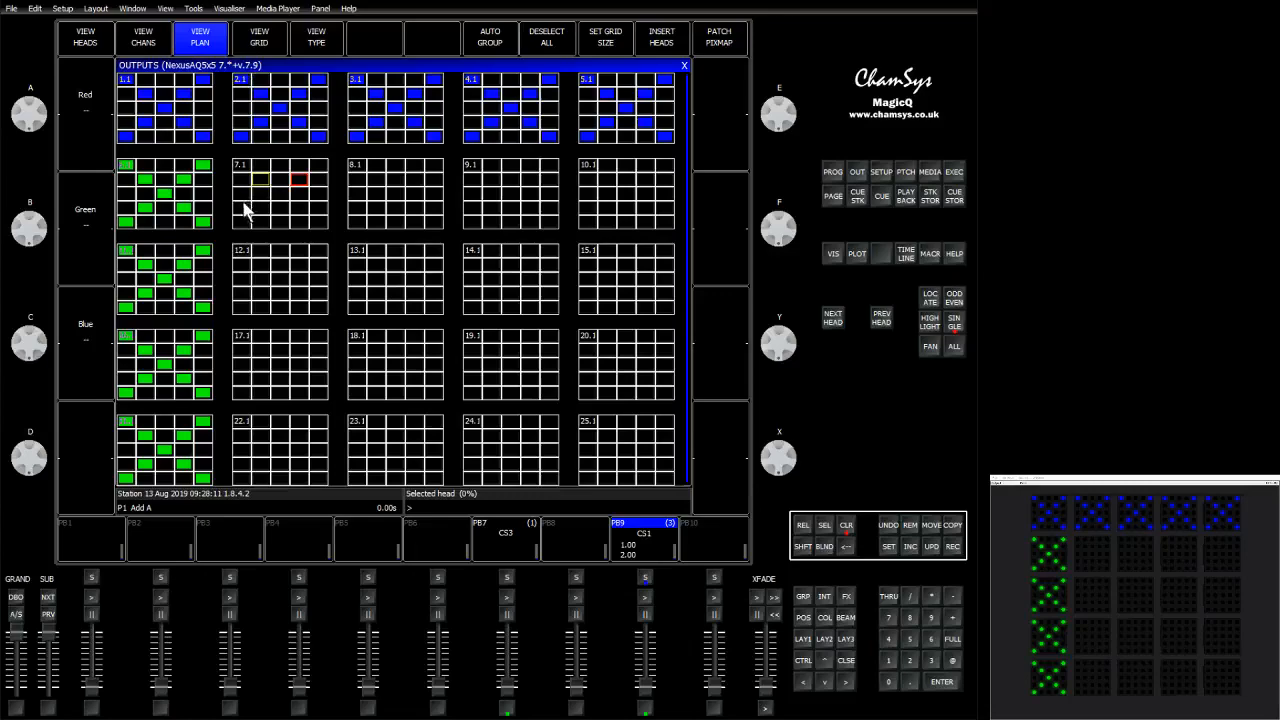
pyautogui.click(241, 208)
pyautogui.click(260, 221)
pyautogui.click(279, 221)
pyautogui.click(298, 221)
pyautogui.click(315, 208)
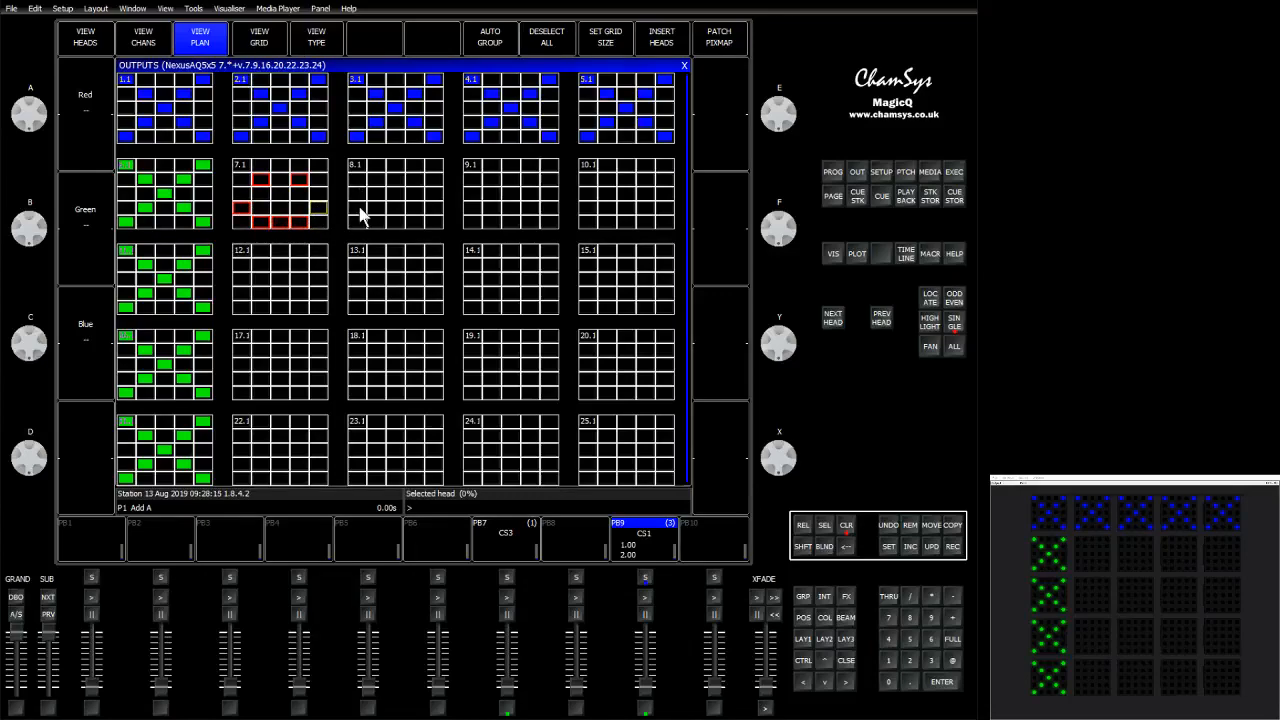
pyautogui.click(362, 208)
pyautogui.click(472, 212)
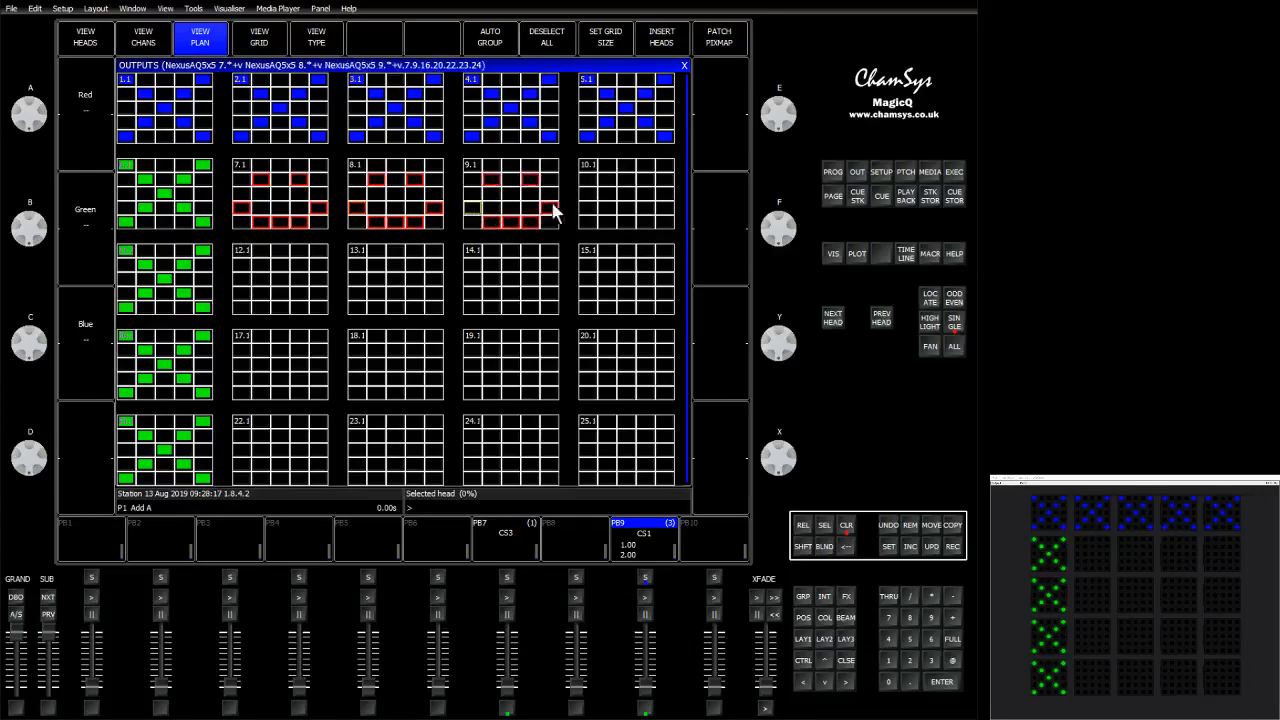
pyautogui.click(592, 209)
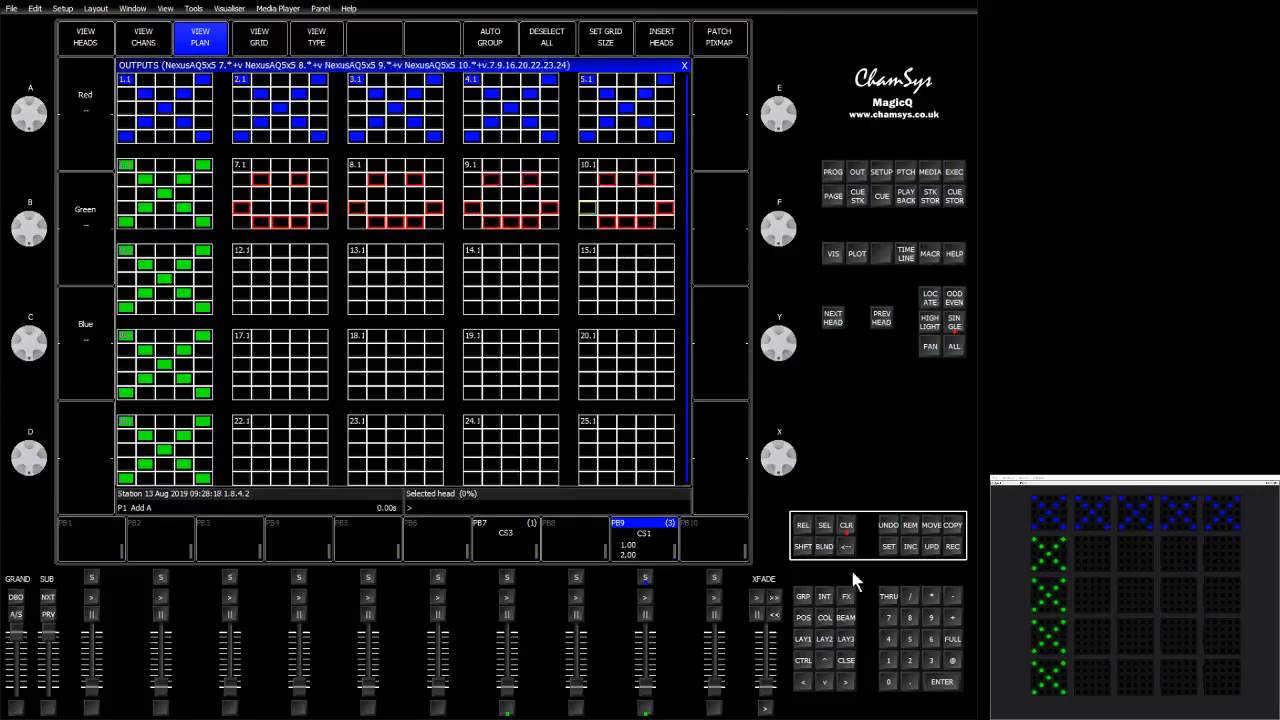
# Set the smiley elements to full and apply the Yellow colour palette.
pyautogui.click(955, 638)
pyautogui.click(824, 617)
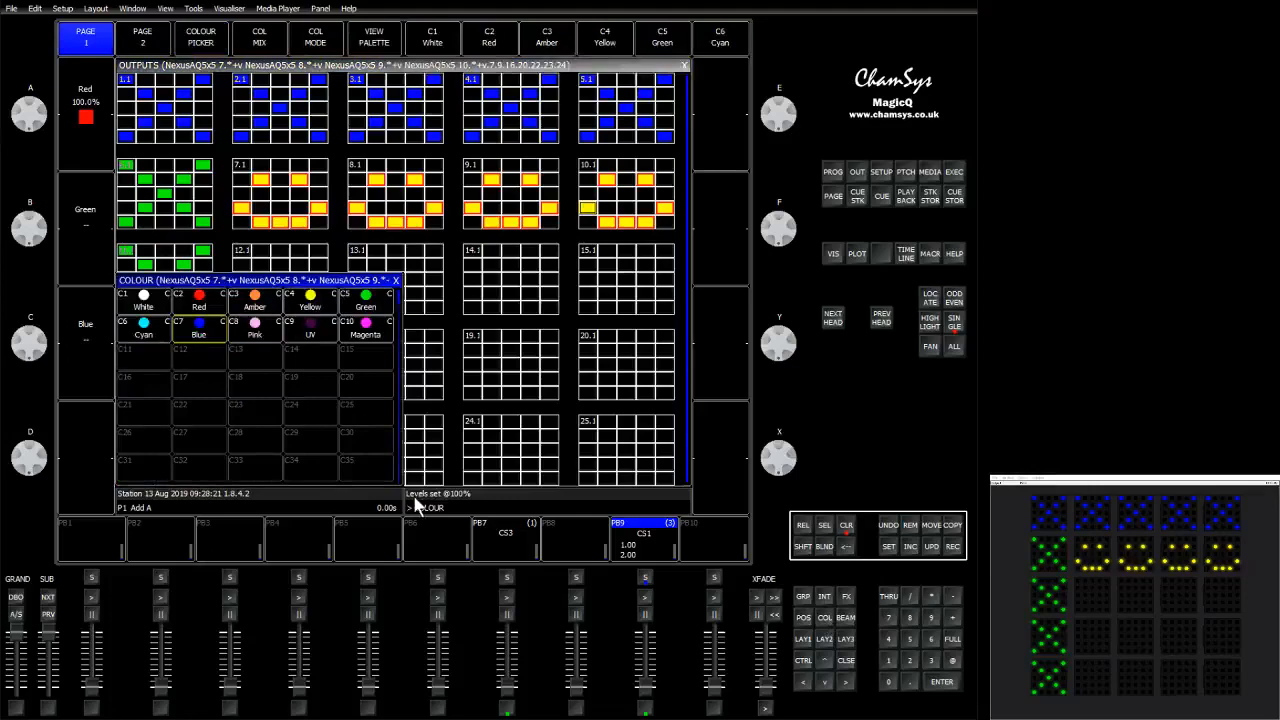
pyautogui.click(308, 303)
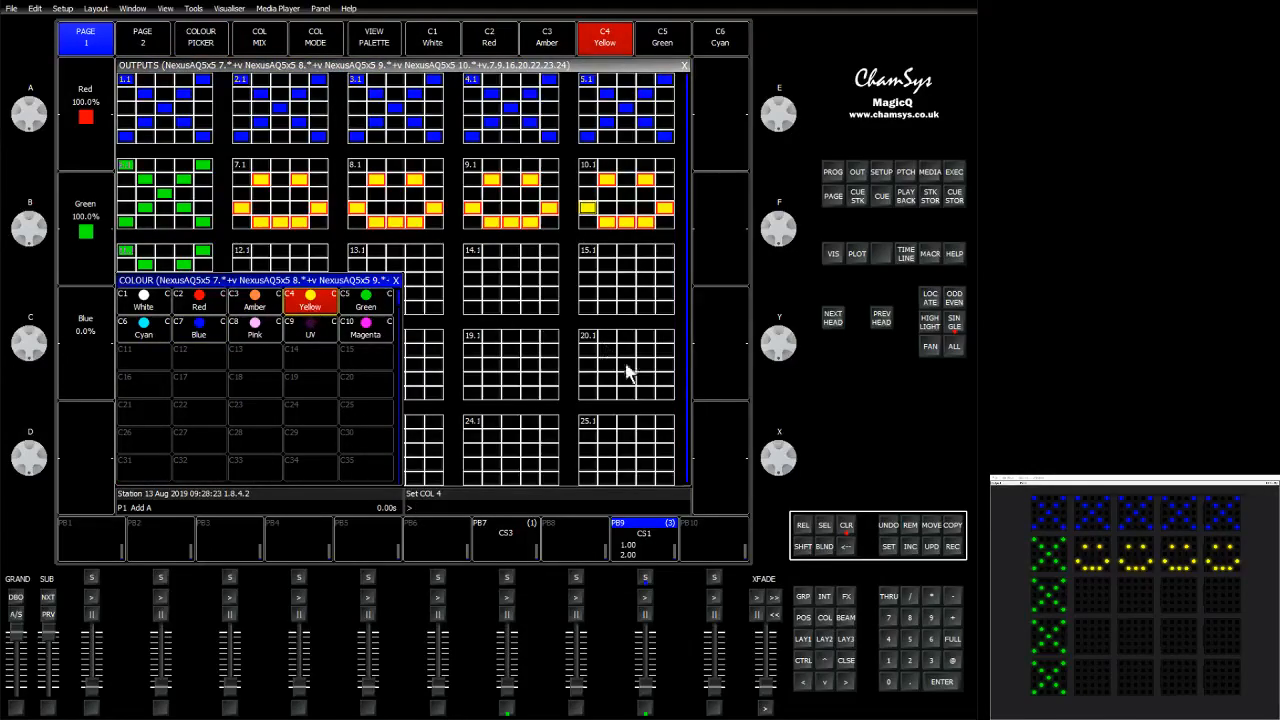
pyautogui.click(845, 662)
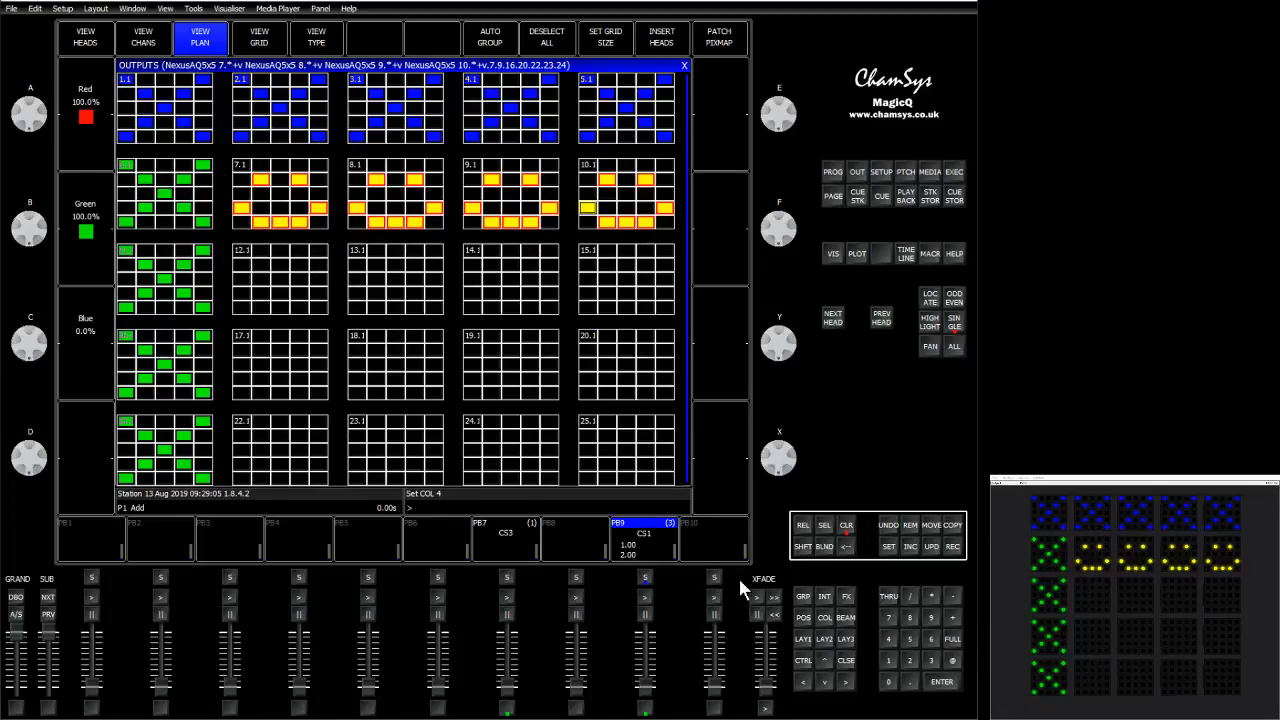
# Record the smiley element selection as a new group.
pyautogui.click(801, 597)
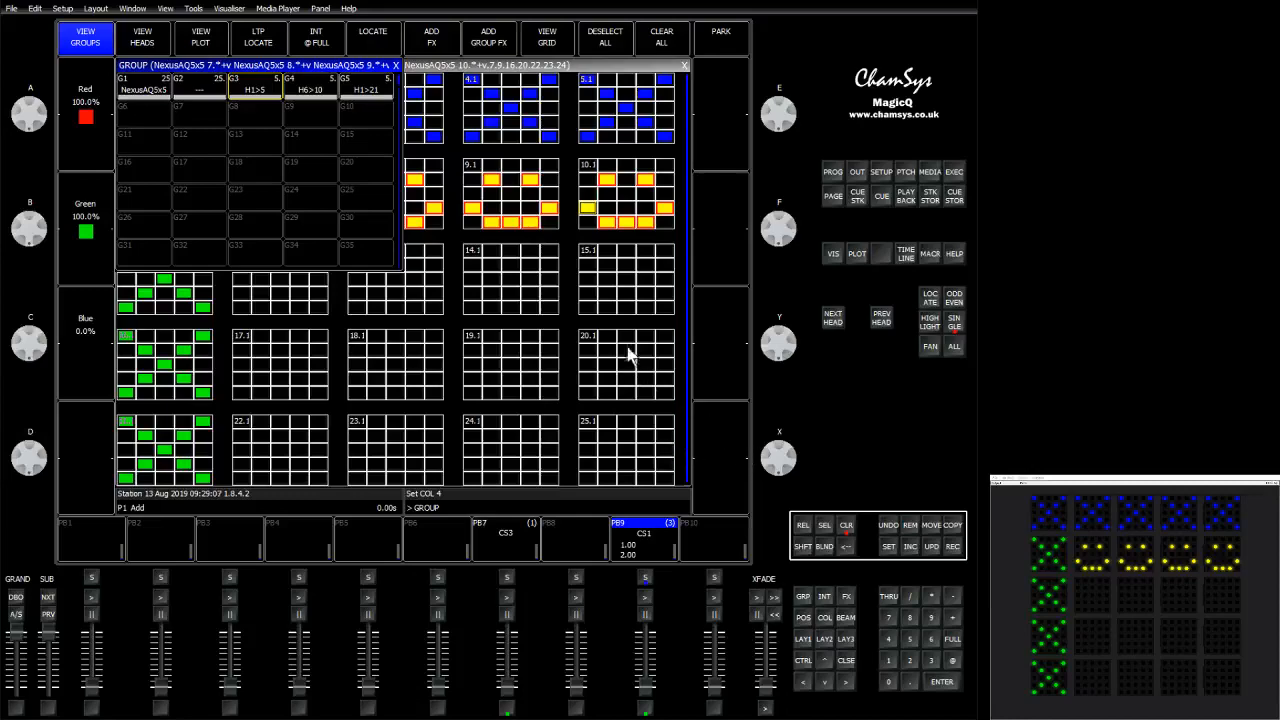
pyautogui.click(570, 66)
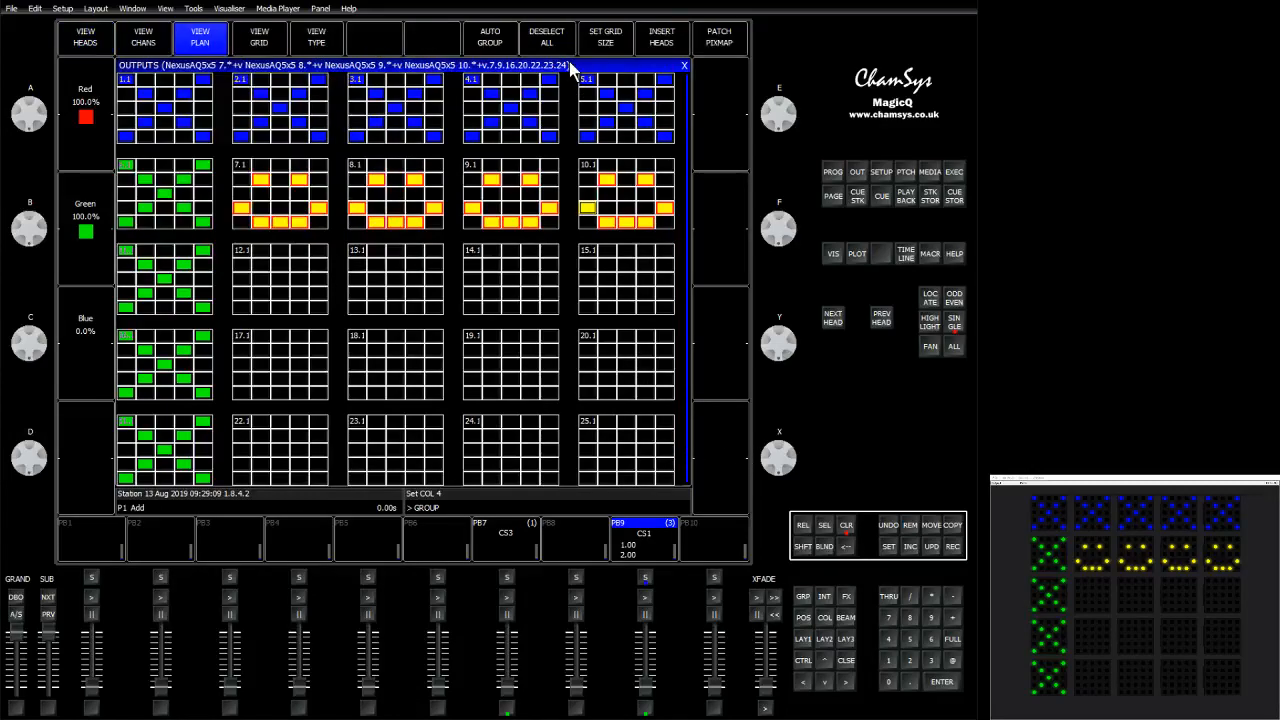
pyautogui.click(489, 38)
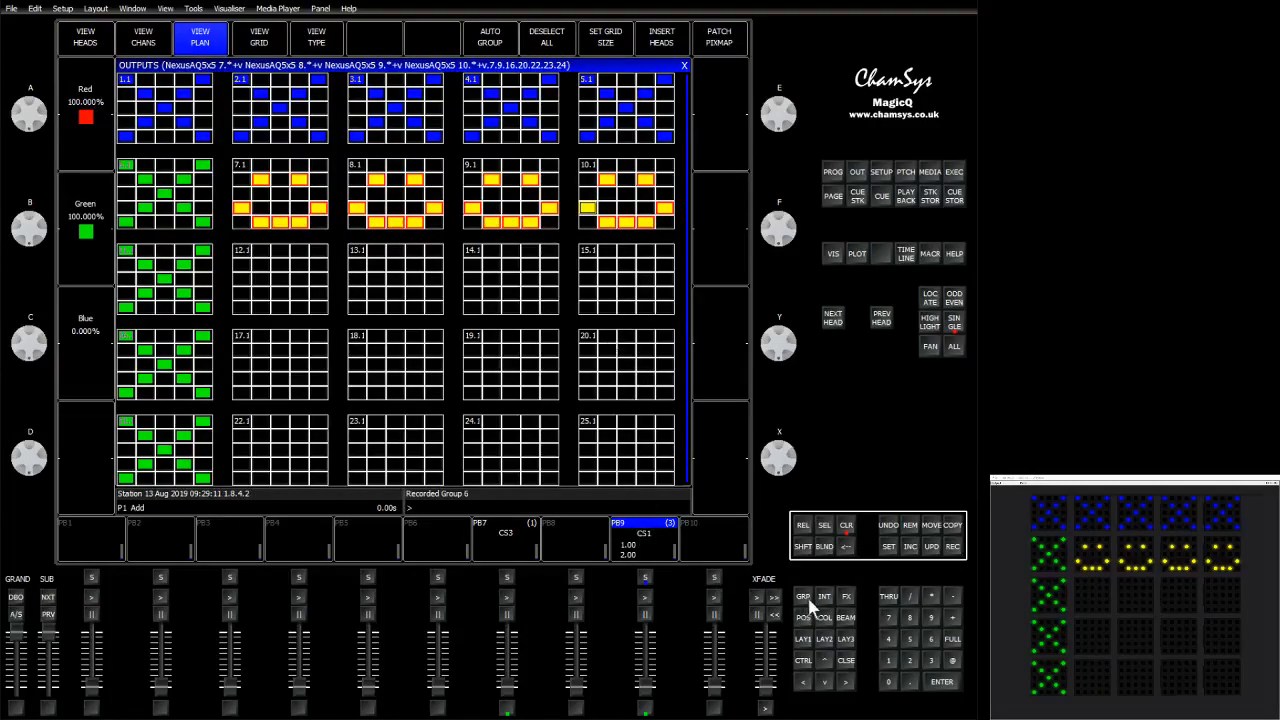
# Select the NexusAQ5x5 group of all heads, set it to full and apply the Blue colour palette.
pyautogui.click(805, 598)
pyautogui.click(158, 90)
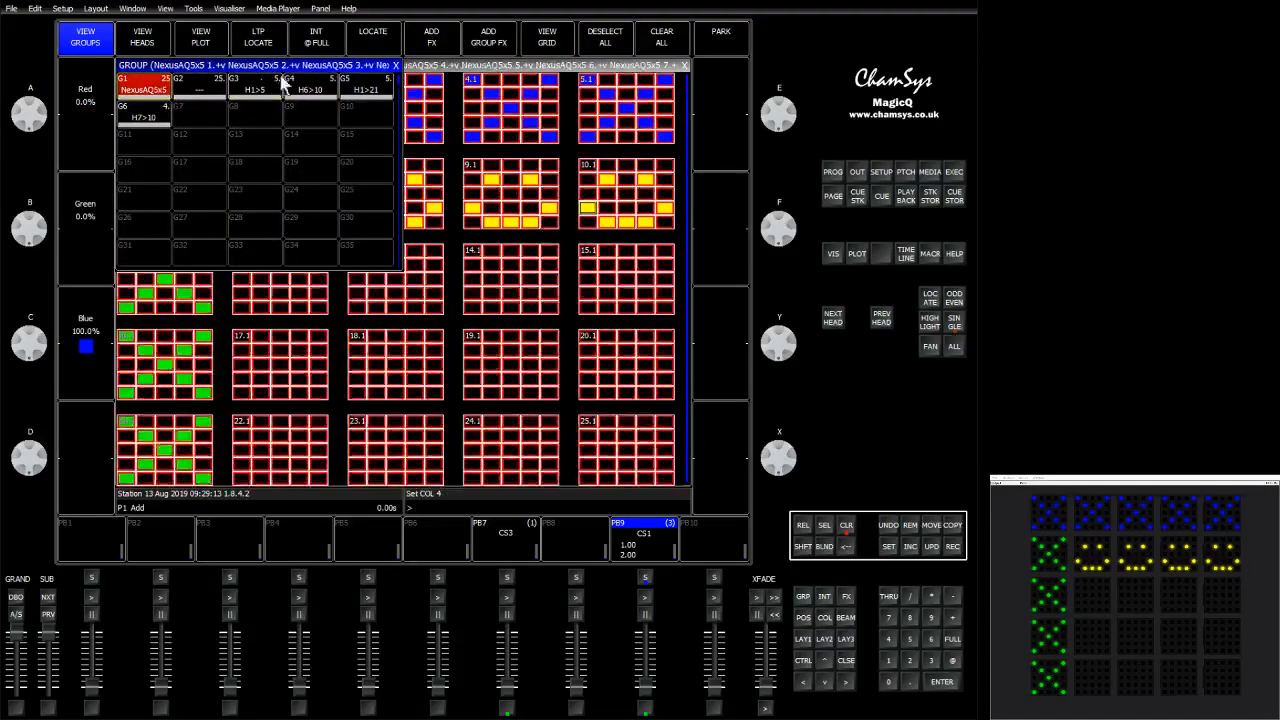
pyautogui.click(952, 638)
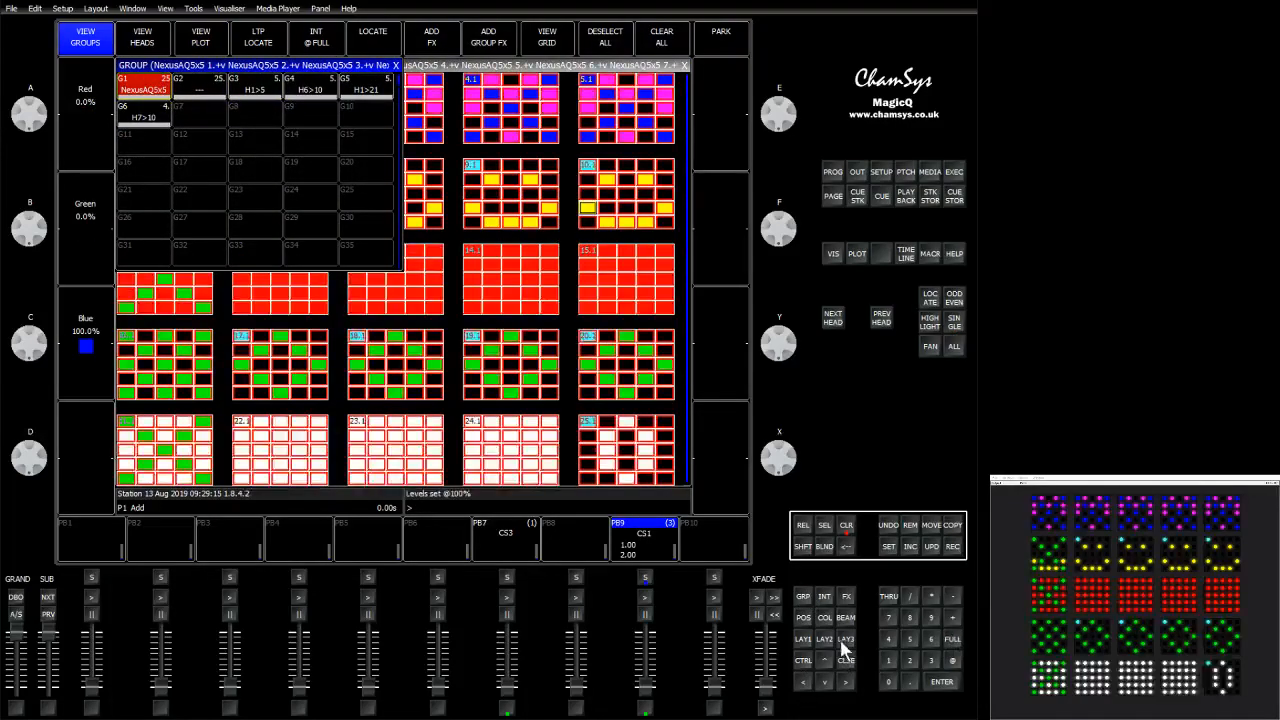
pyautogui.click(824, 617)
pyautogui.click(198, 330)
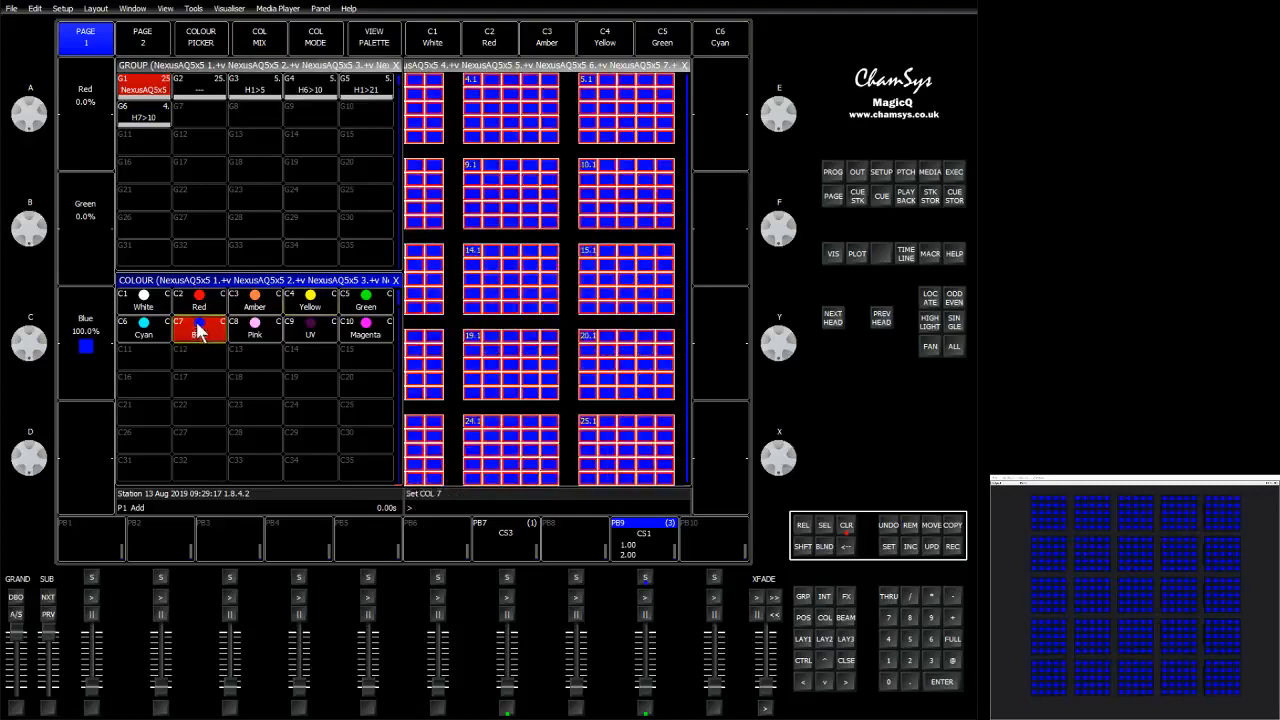
pyautogui.click(291, 92)
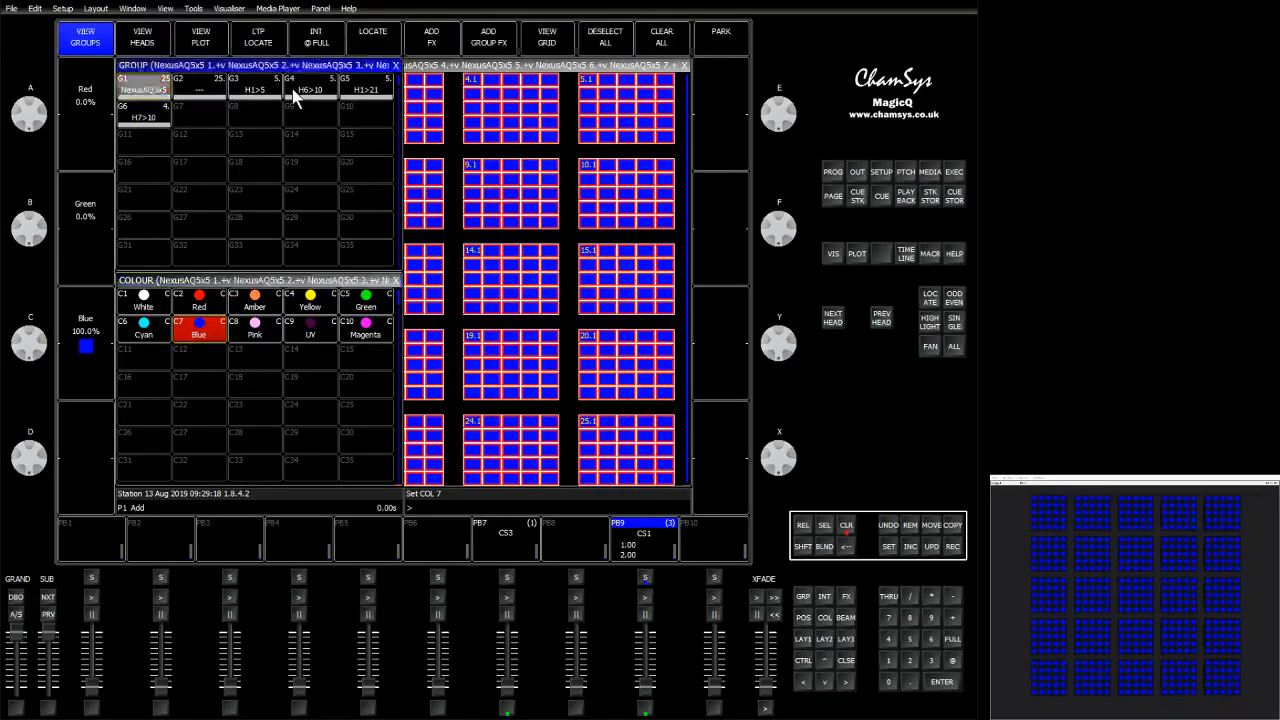
pyautogui.click(358, 92)
pyautogui.click(152, 117)
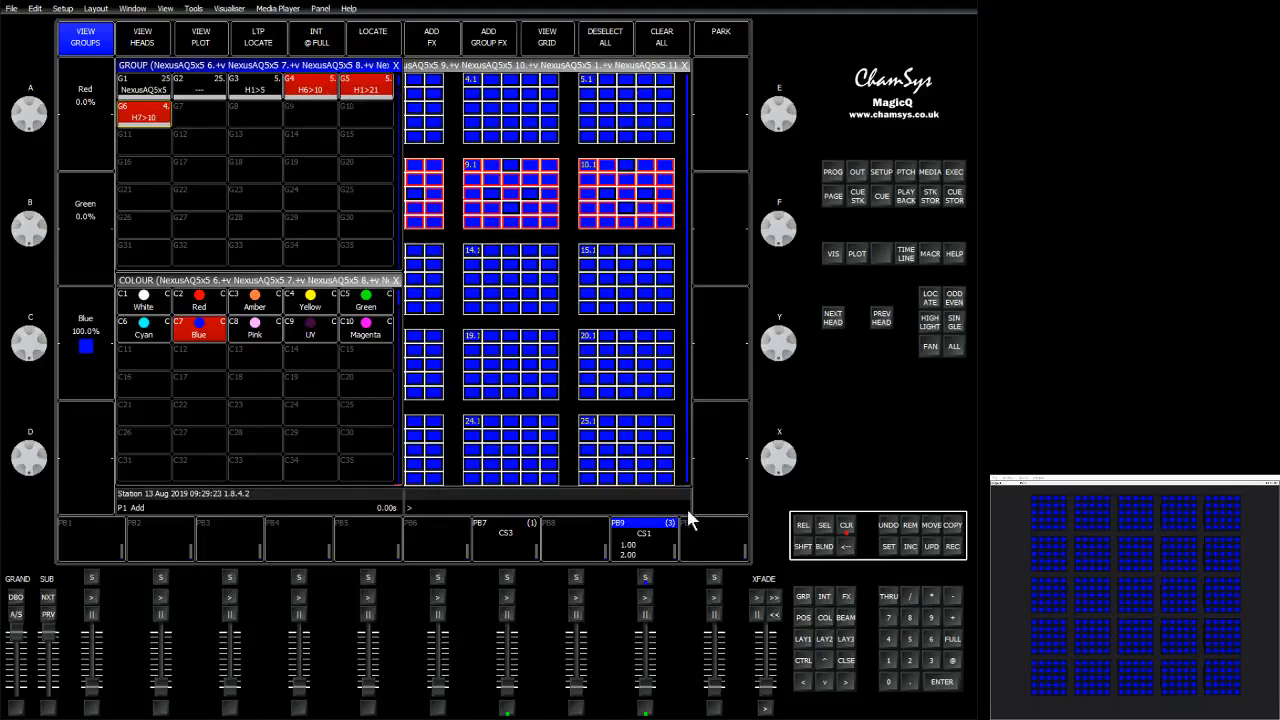
pyautogui.click(313, 93)
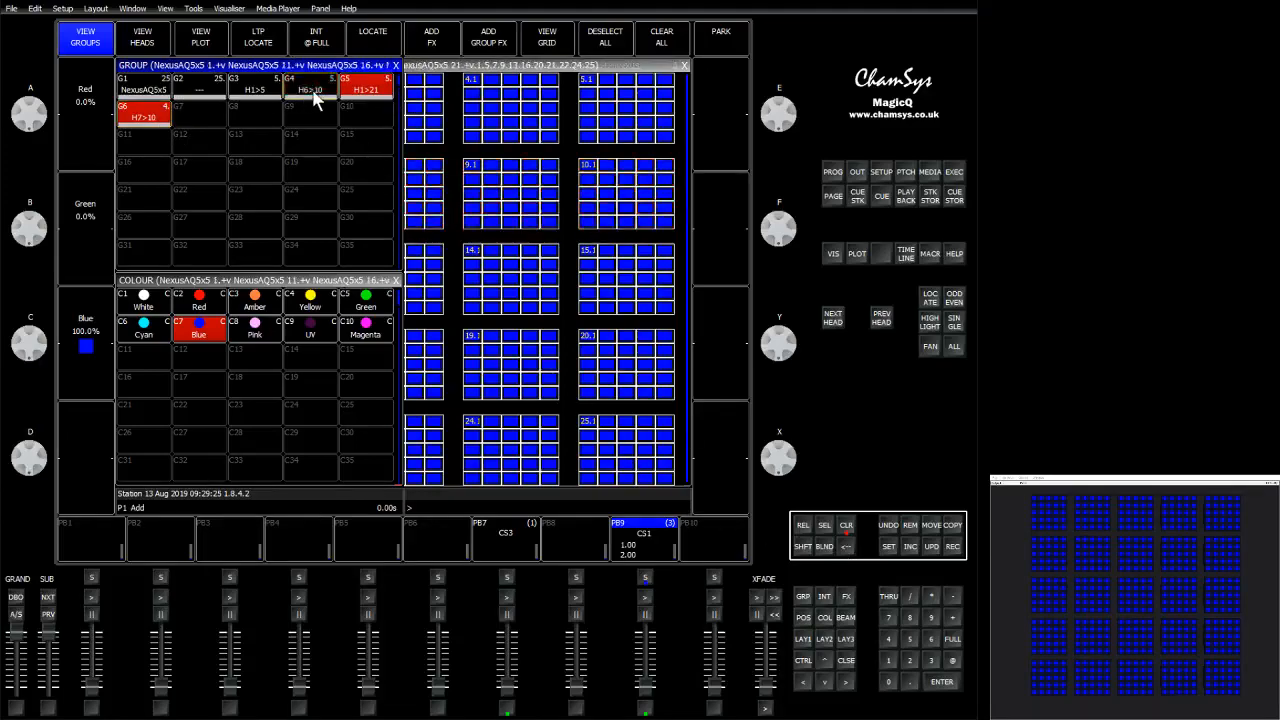
pyautogui.click(362, 91)
pyautogui.click(155, 118)
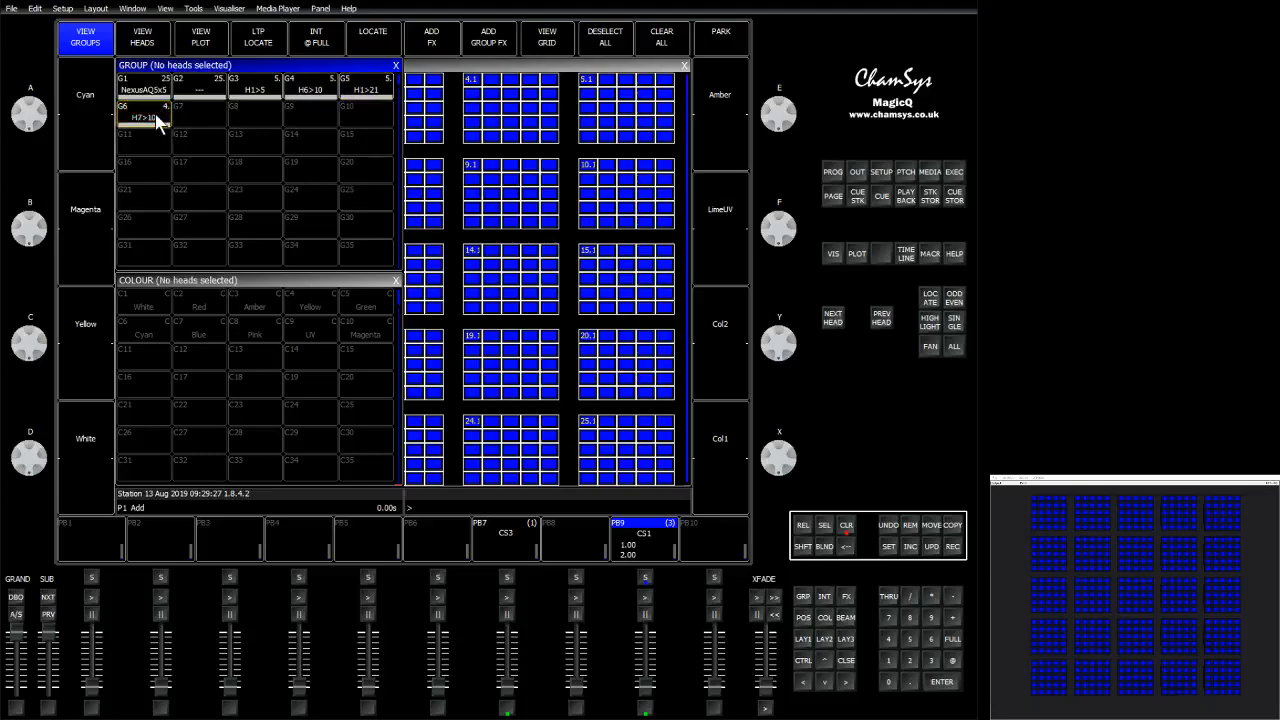
# Select the H7>10 smiley group, set it to full and apply the White colour palette.
pyautogui.click(155, 118)
pyautogui.click(951, 640)
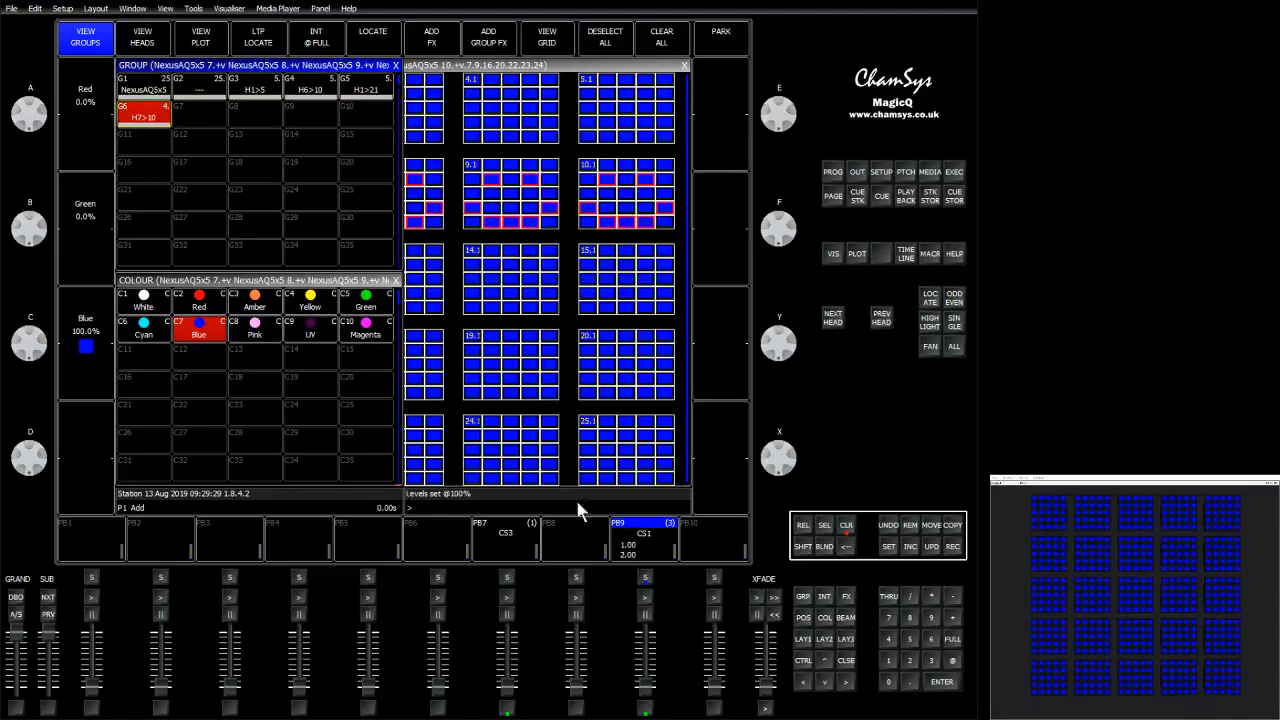
pyautogui.click(141, 304)
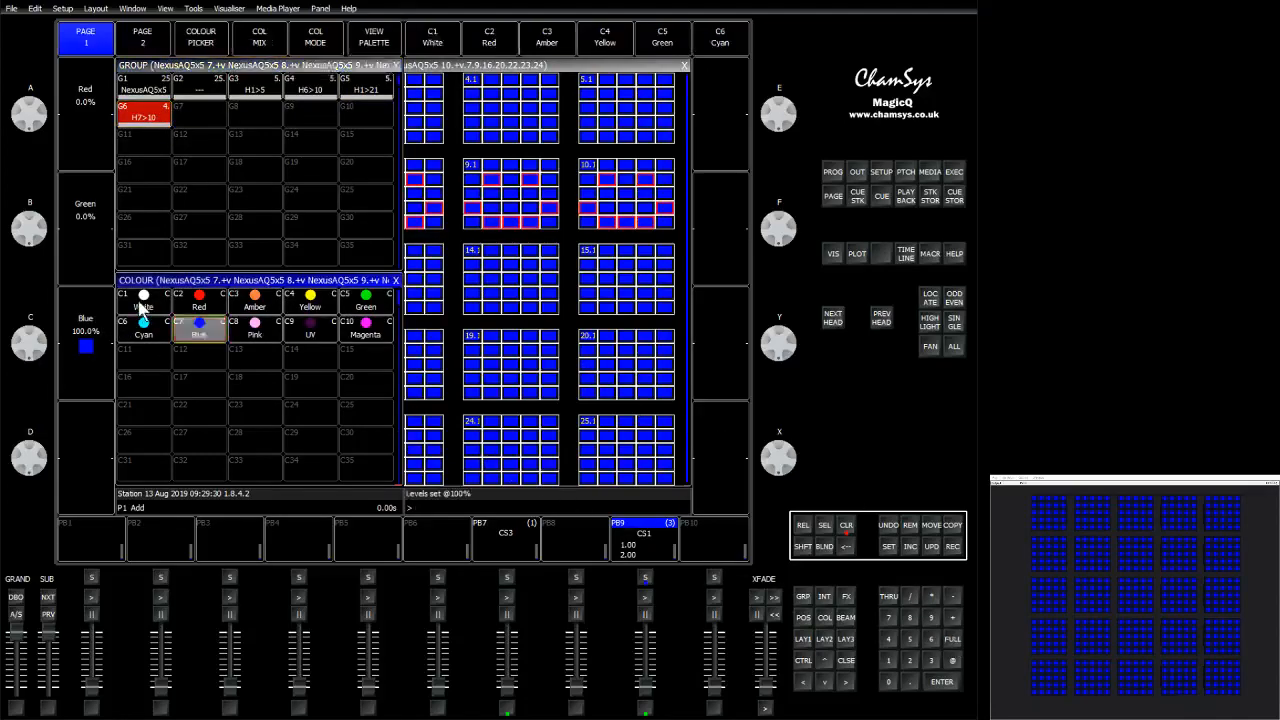
# Apply the White colour palette to the H1>21 group and then the H6>10 group.
pyautogui.click(365, 90)
pyautogui.click(143, 302)
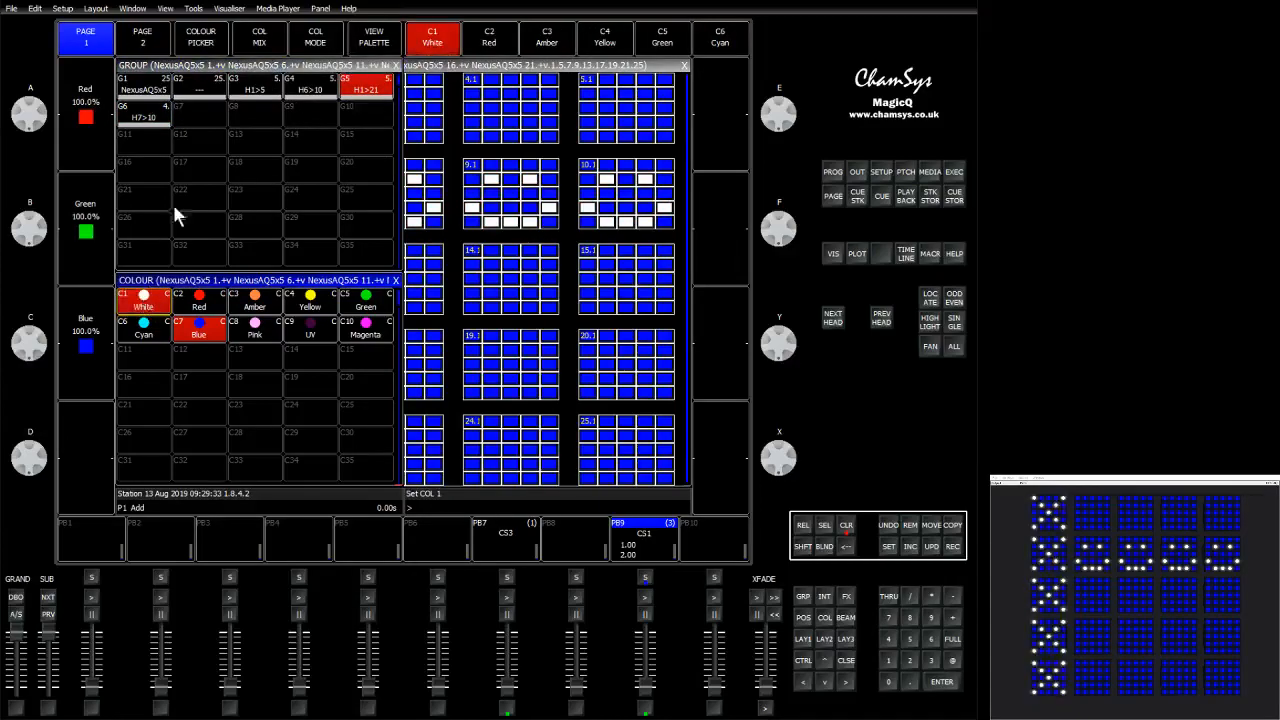
pyautogui.click(306, 94)
pyautogui.click(150, 302)
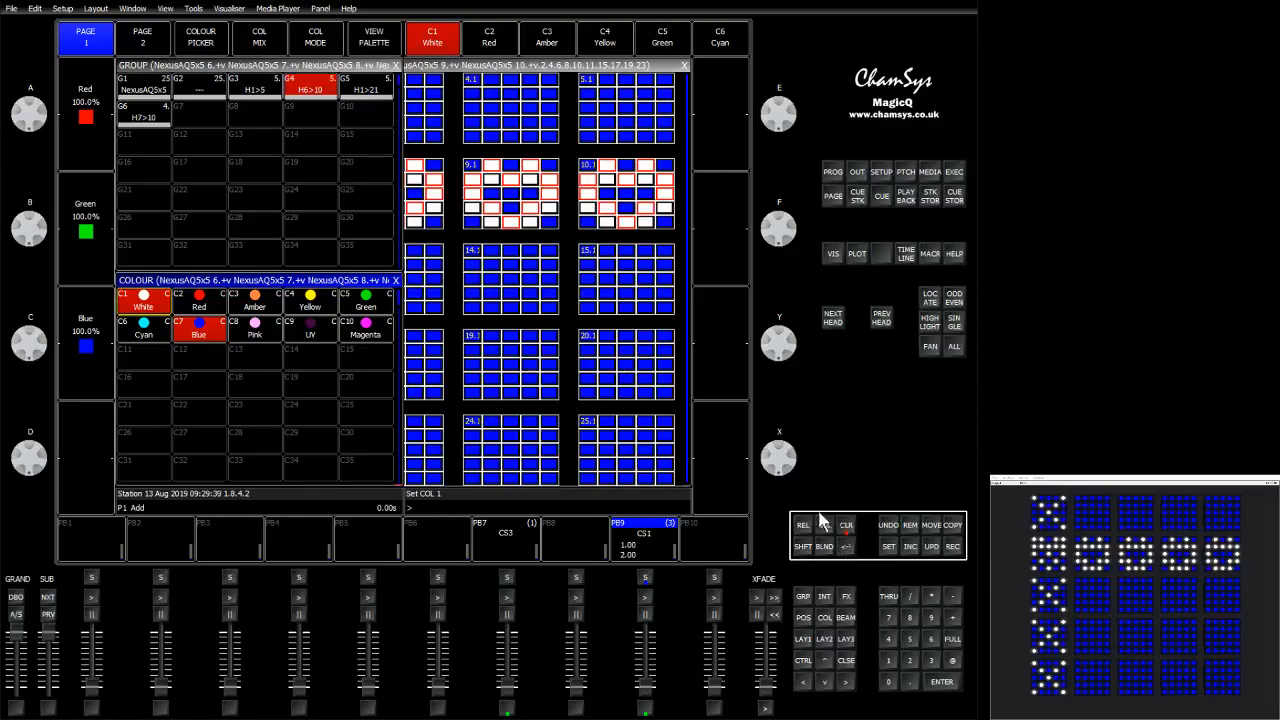
# Apply Blue to the H6>10 group, then select all heads and apply Blue again.
pyautogui.click(200, 337)
pyautogui.click(137, 85)
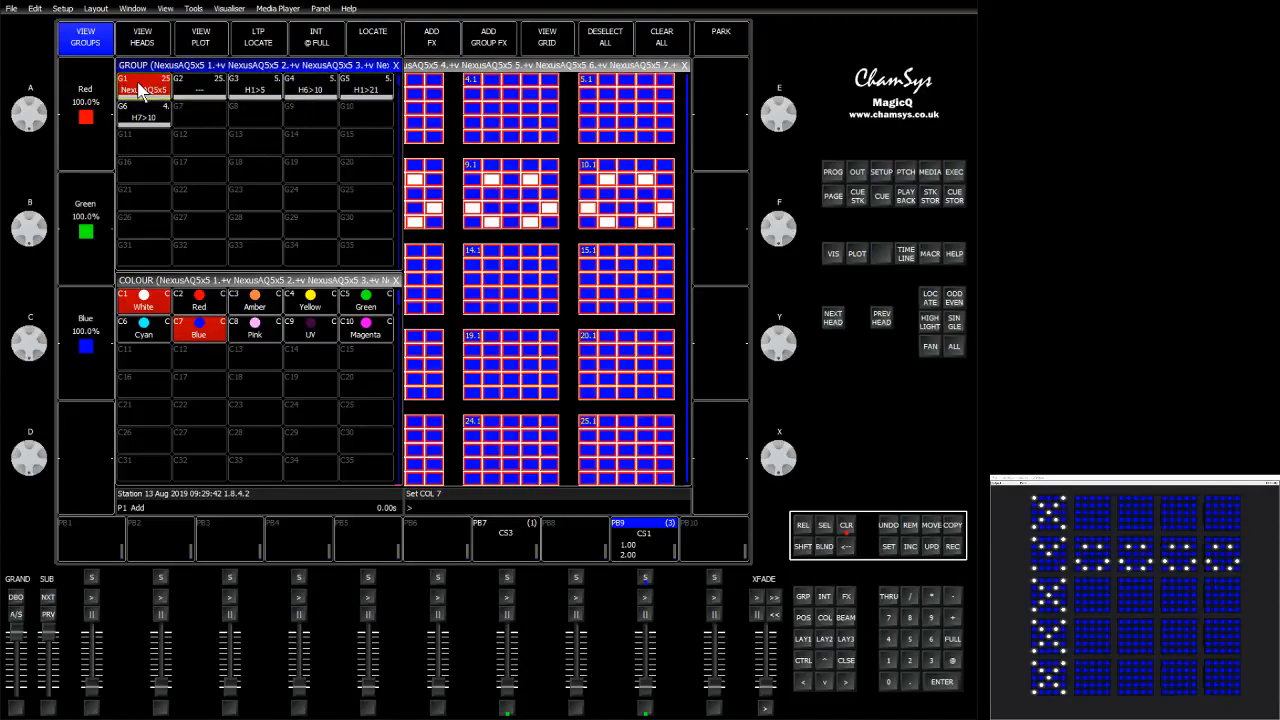
pyautogui.click(200, 337)
# Select the H7>10 smiley group and apply the White colour palette.
pyautogui.click(143, 118)
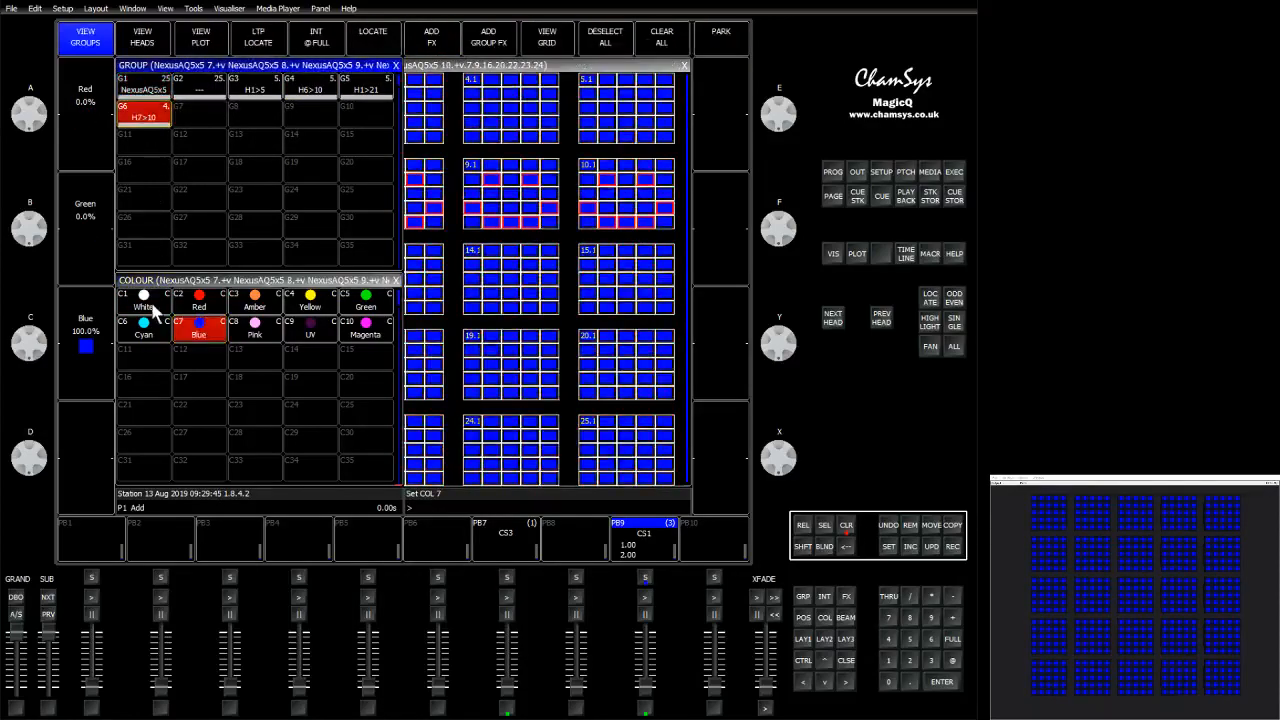
pyautogui.click(152, 308)
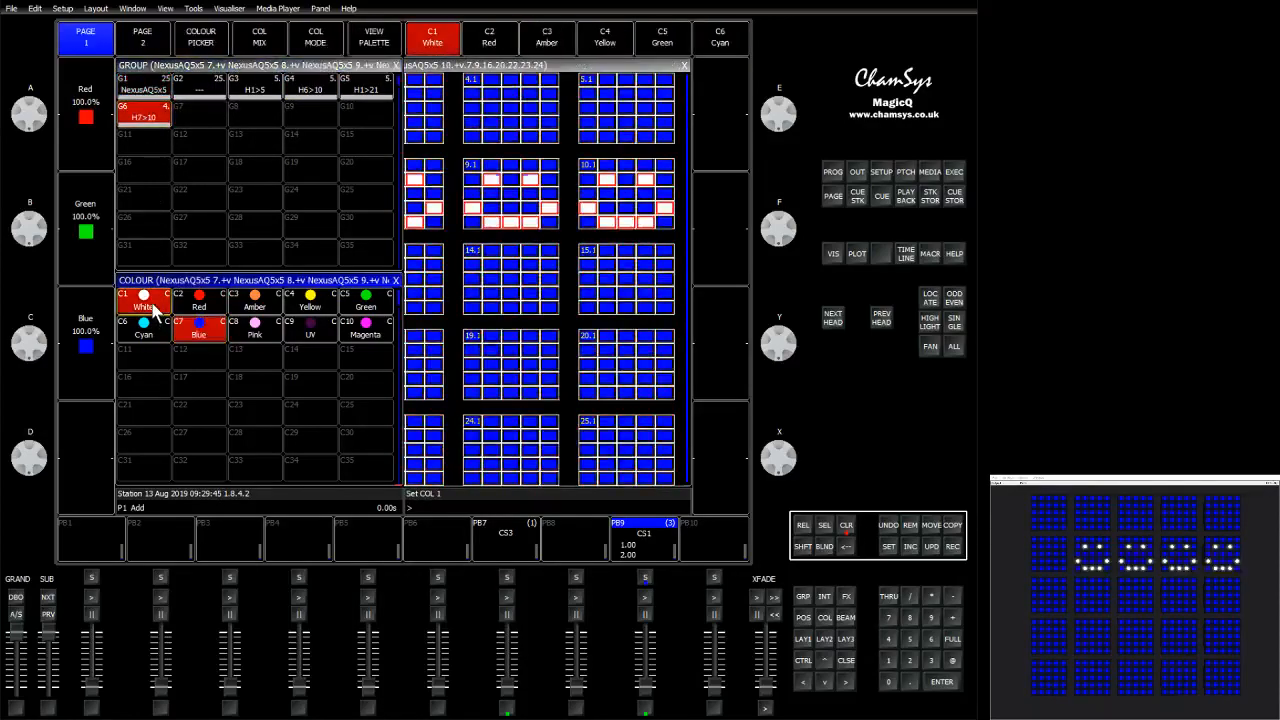
pyautogui.click(440, 78)
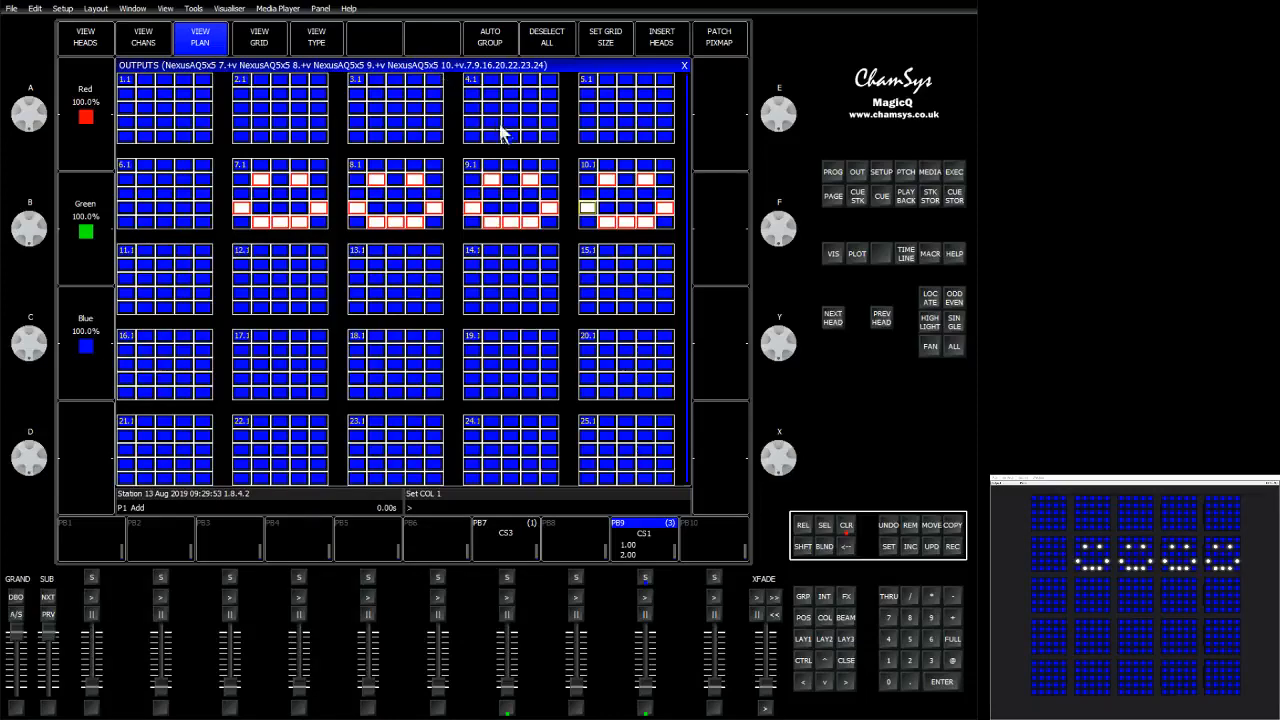
# Clear the programmer, select alternating elements across all 25 heads and record them as a new group.
pyautogui.click(846, 527)
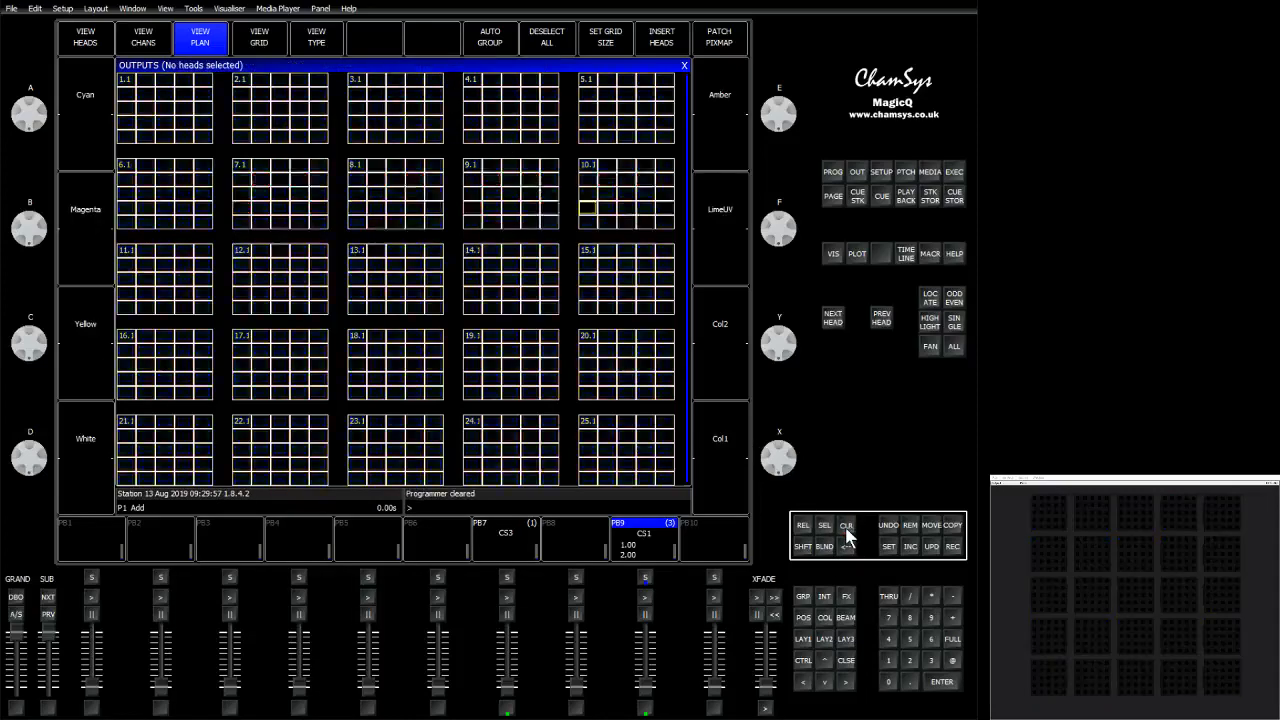
pyautogui.moveTo(130, 85)
pyautogui.mouseDown()
pyautogui.moveTo(195, 143)
pyautogui.moveTo(206, 126)
pyautogui.moveTo(204, 84)
pyautogui.moveTo(126, 143)
pyautogui.moveTo(246, 86)
pyautogui.moveTo(587, 91)
pyautogui.moveTo(591, 171)
pyautogui.moveTo(125, 167)
pyautogui.moveTo(126, 228)
pyautogui.moveTo(223, 257)
pyautogui.moveTo(591, 257)
pyautogui.moveTo(591, 343)
pyautogui.moveTo(148, 336)
pyautogui.moveTo(128, 341)
pyautogui.moveTo(134, 423)
pyautogui.moveTo(368, 437)
pyautogui.moveTo(360, 423)
pyautogui.moveTo(592, 427)
pyautogui.mouseUp()
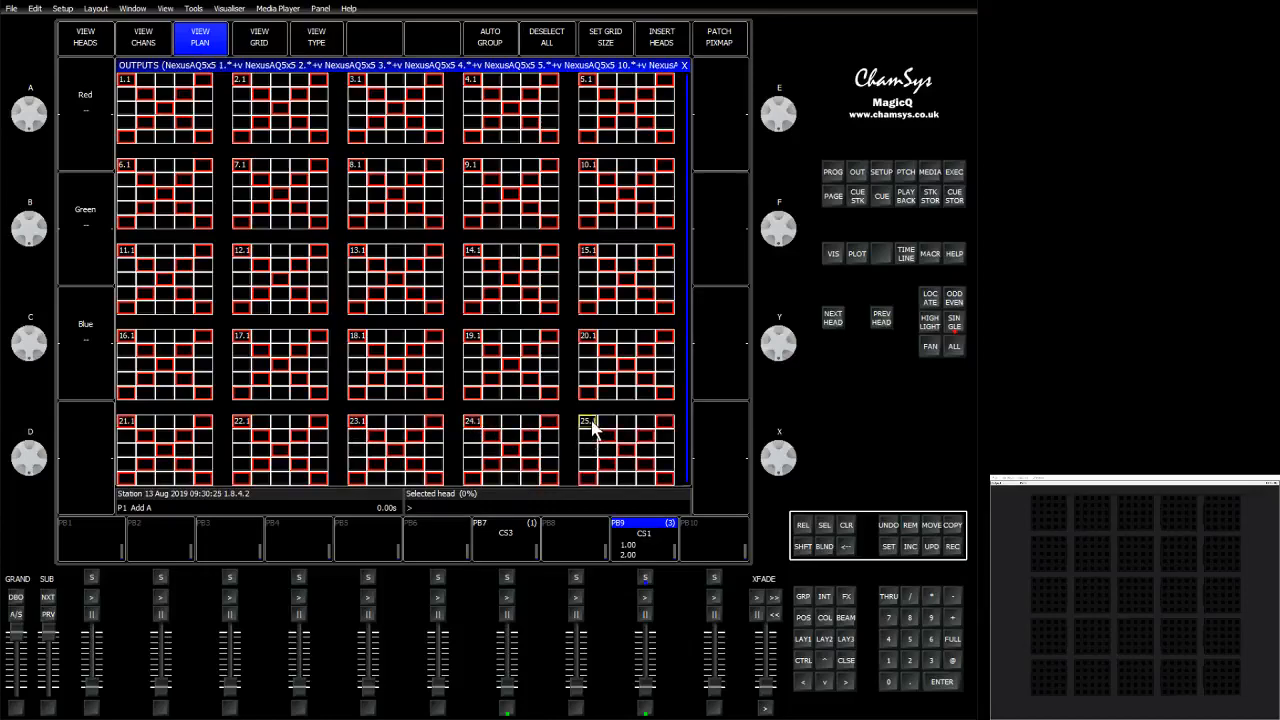
pyautogui.click(478, 36)
pyautogui.click(801, 598)
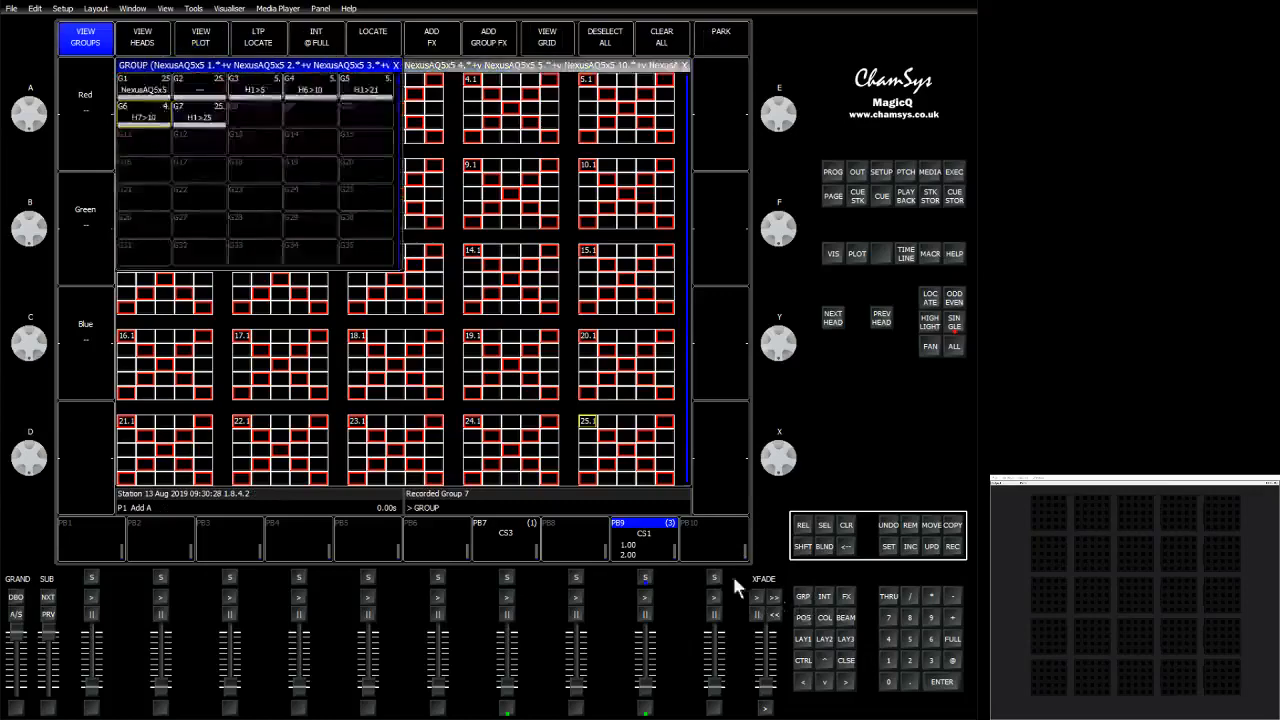
# Select the H1>25 group at full and add a 2col FX with Red and White palettes, including sub elements.
pyautogui.click(208, 117)
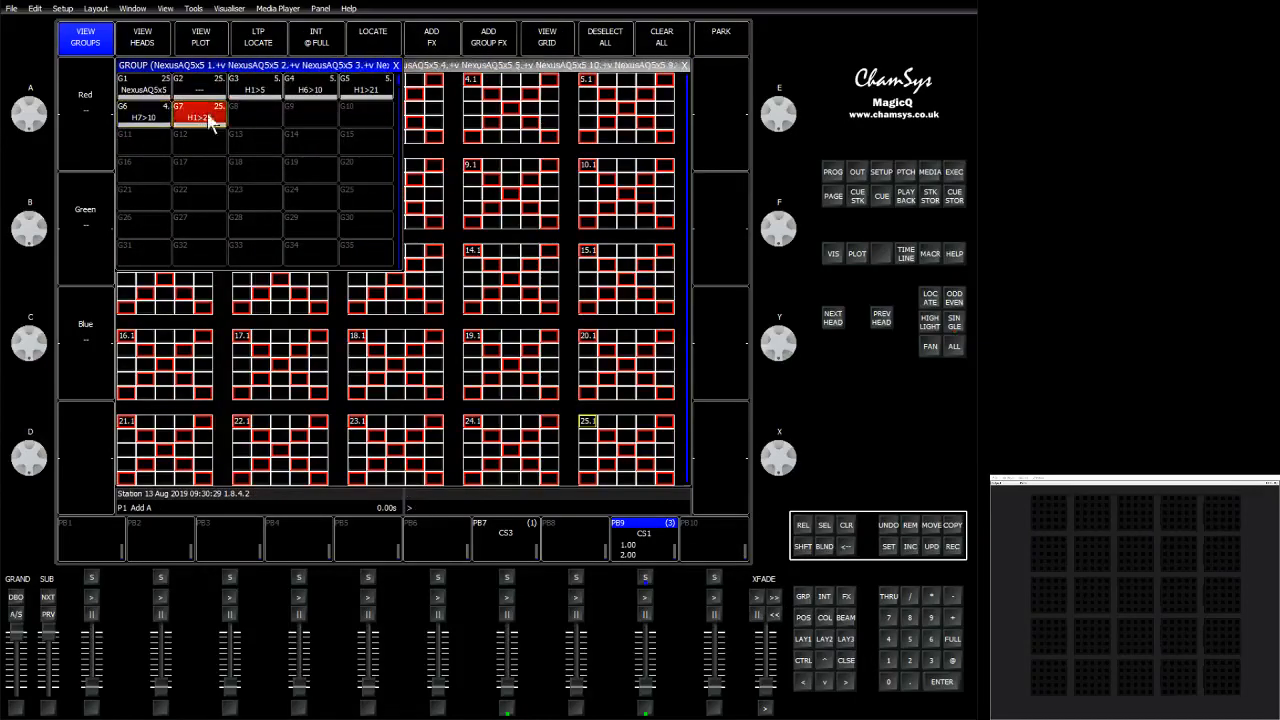
pyautogui.click(952, 640)
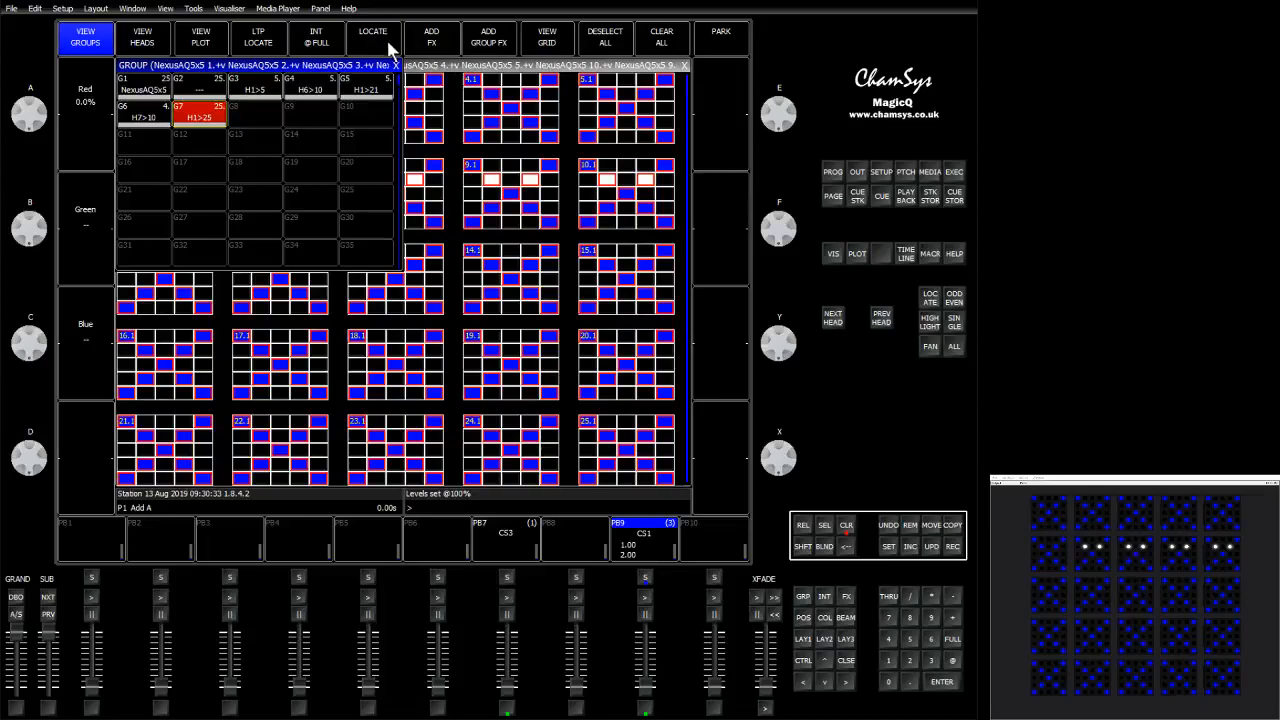
pyautogui.click(431, 40)
pyautogui.click(290, 108)
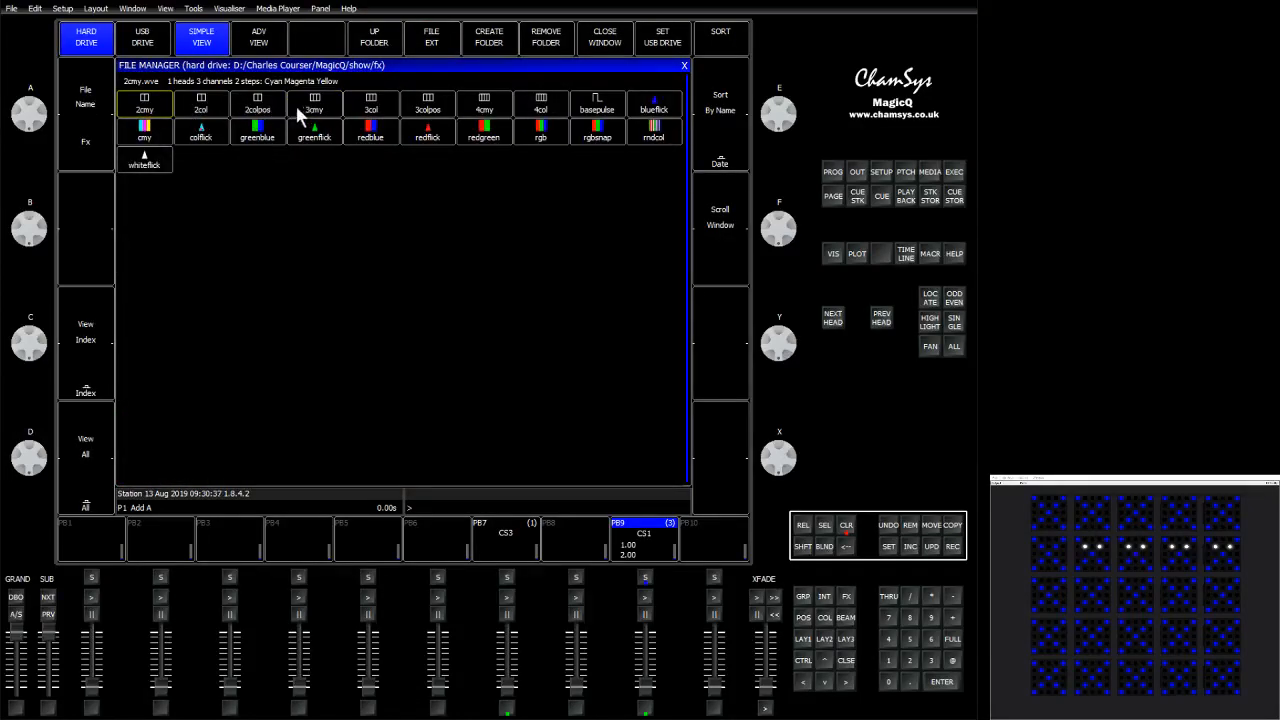
pyautogui.click(200, 108)
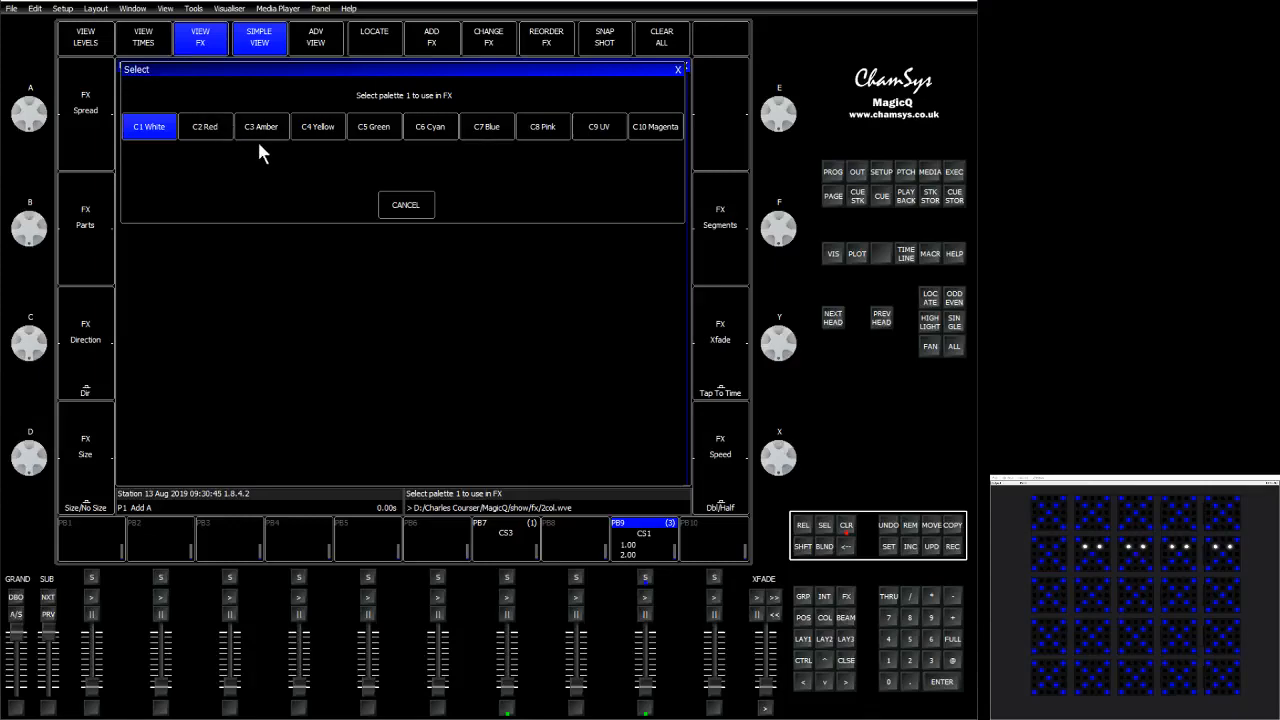
pyautogui.click(219, 124)
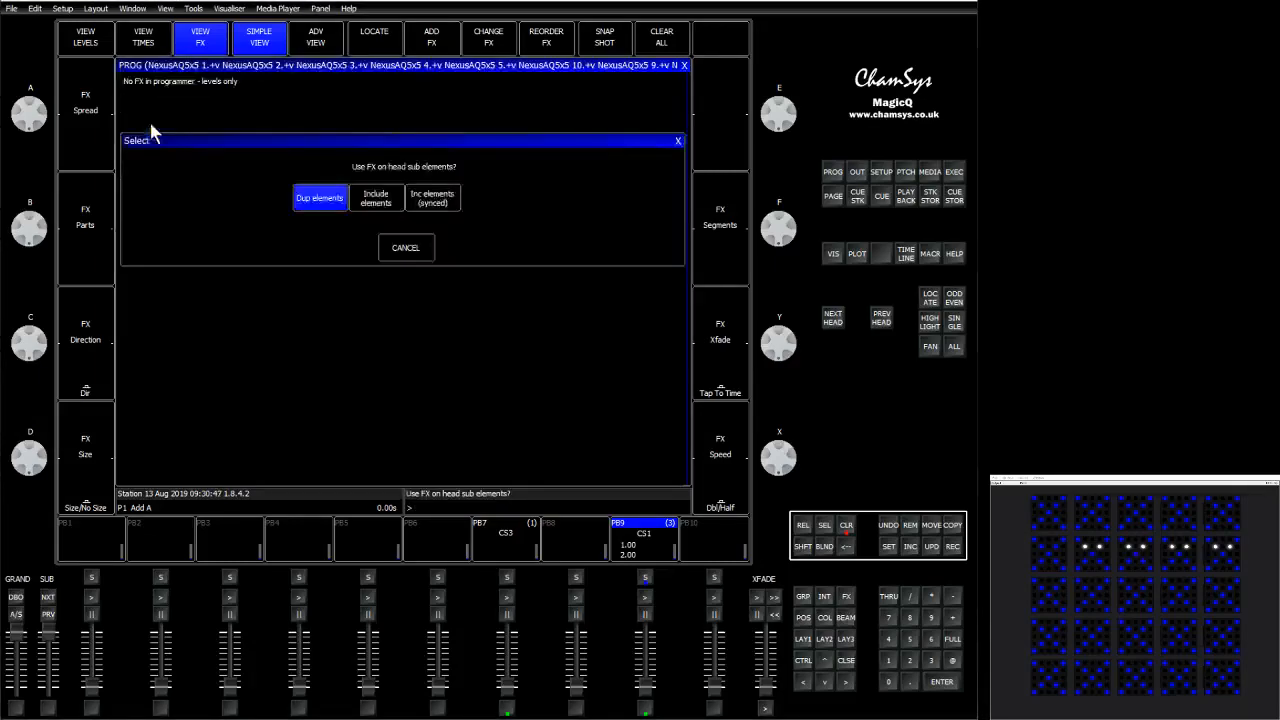
pyautogui.click(384, 204)
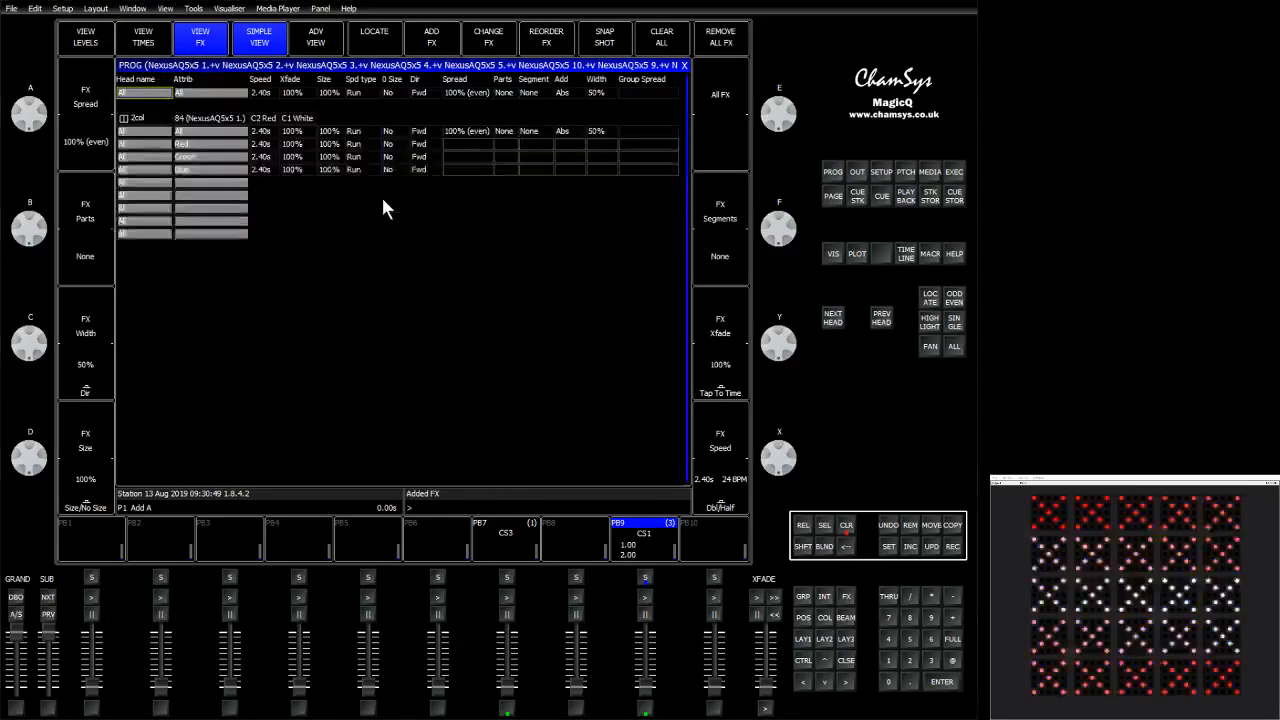
# Set the 2col FX crossfade to 50%.
pyautogui.click(296, 132)
pyautogui.click(376, 270)
pyautogui.click(327, 340)
pyautogui.click(447, 340)
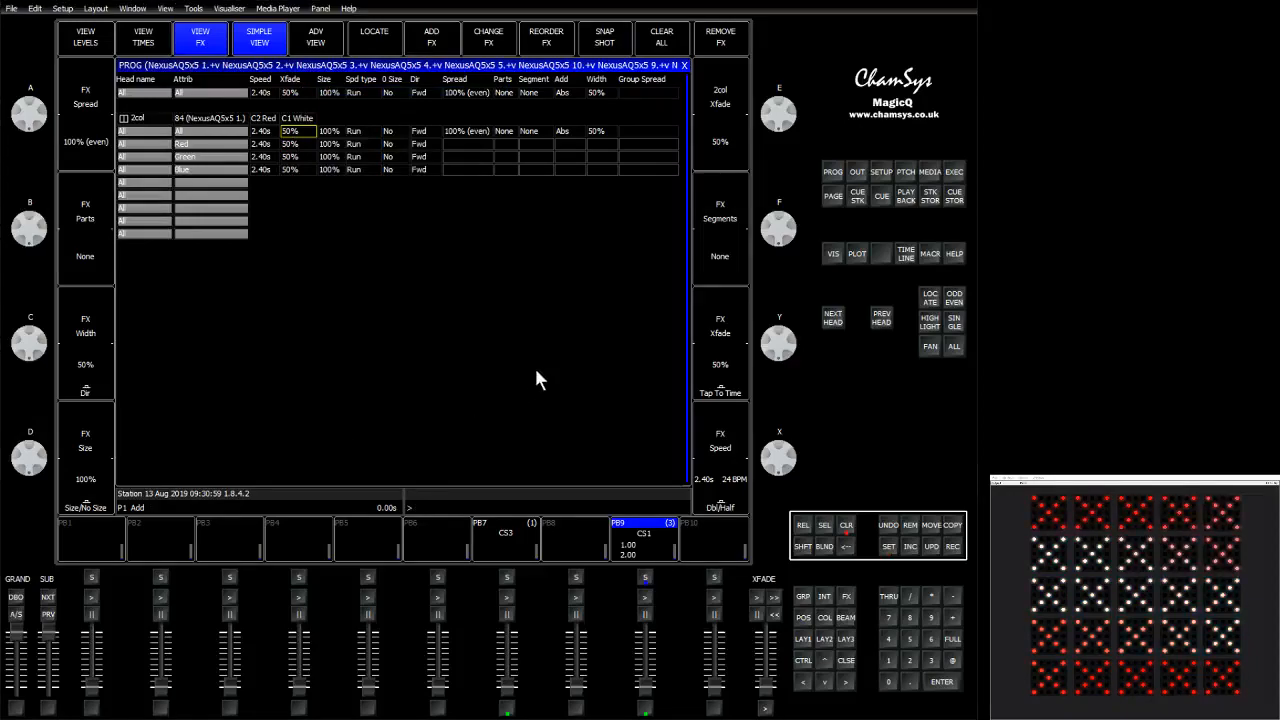
# Select all heads via the NexusAQ5x5 group, set them to full and apply the Blue colour palette.
pyautogui.click(803, 596)
pyautogui.click(130, 86)
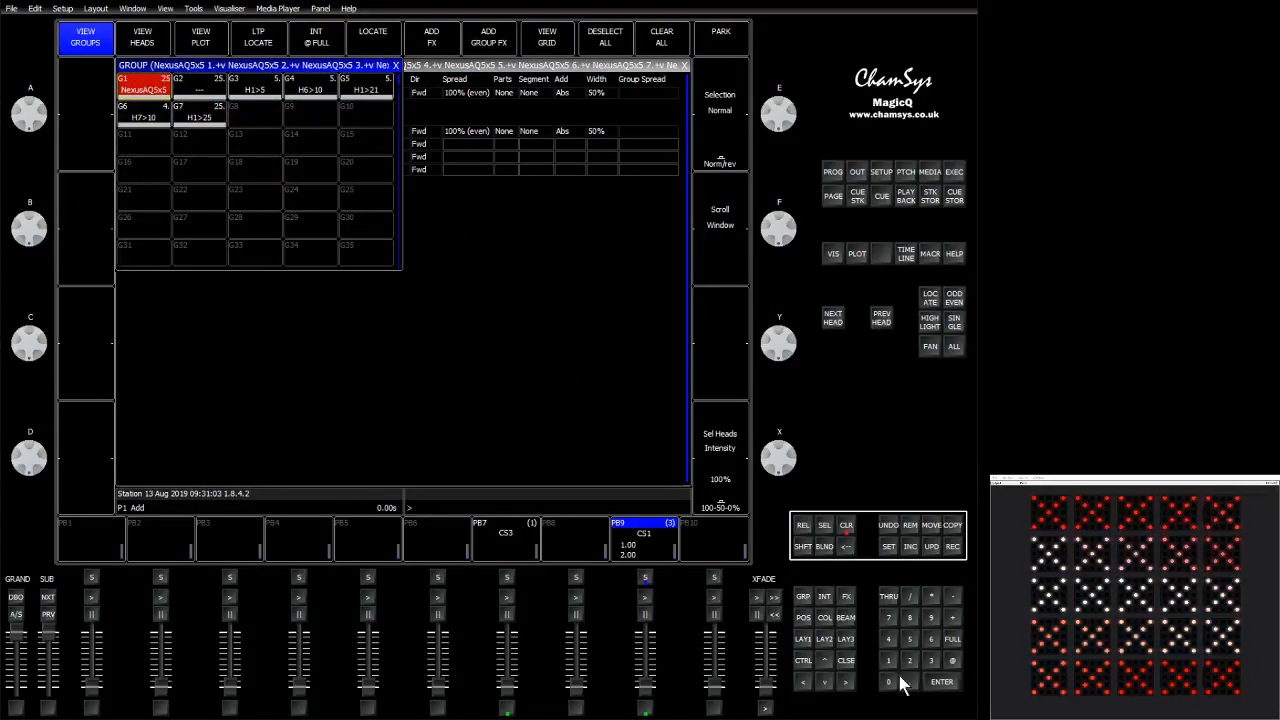
pyautogui.click(952, 639)
pyautogui.click(825, 620)
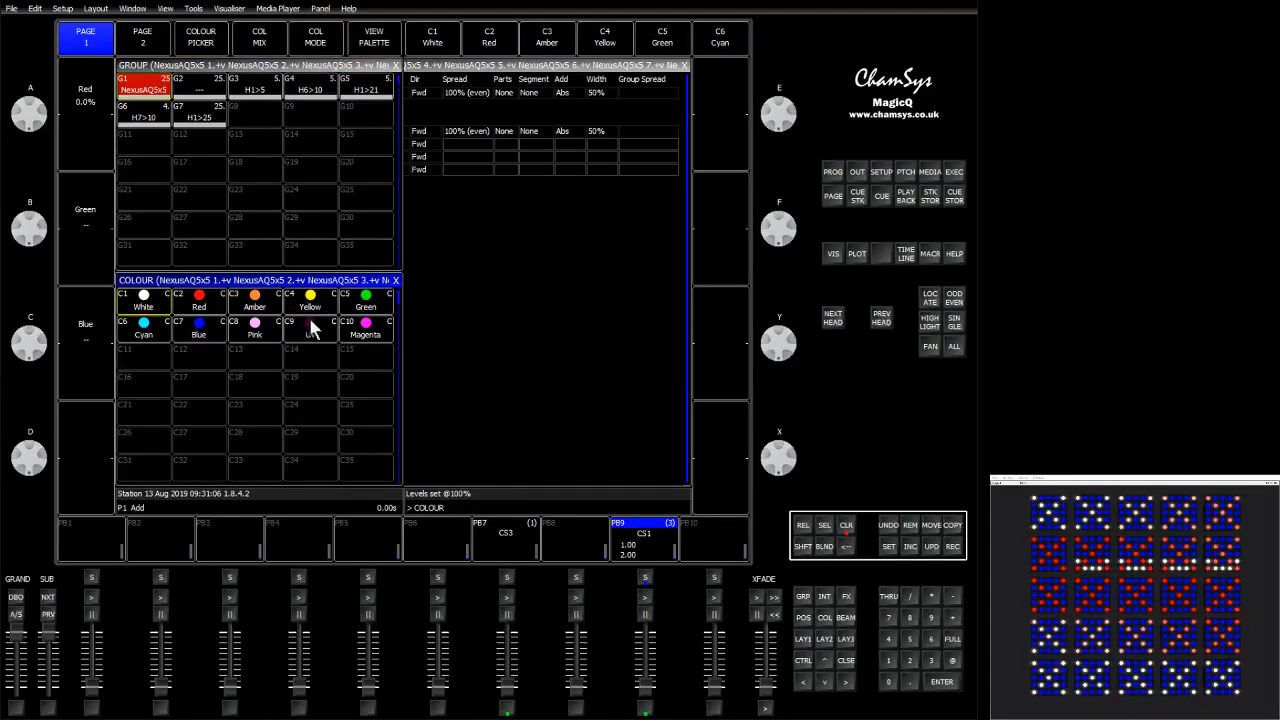
pyautogui.click(258, 302)
pyautogui.click(189, 329)
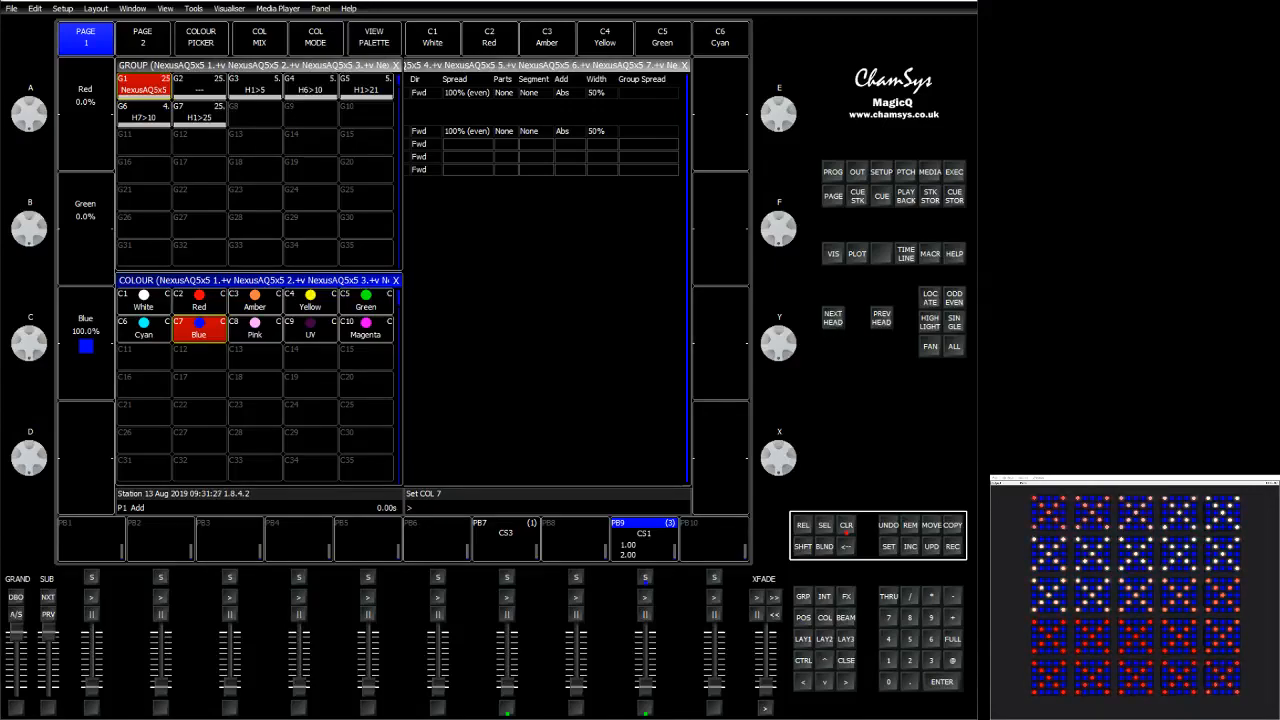
# Clear the programmer.
pyautogui.click(854, 174)
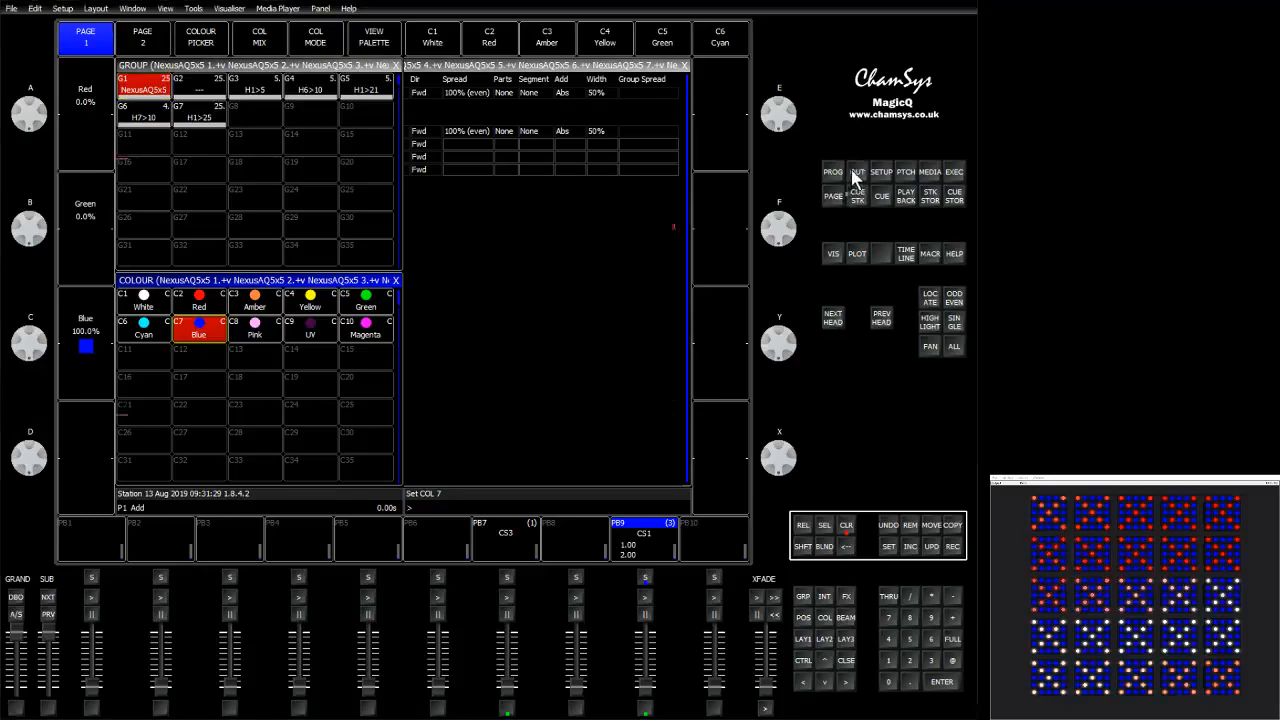
pyautogui.click(849, 528)
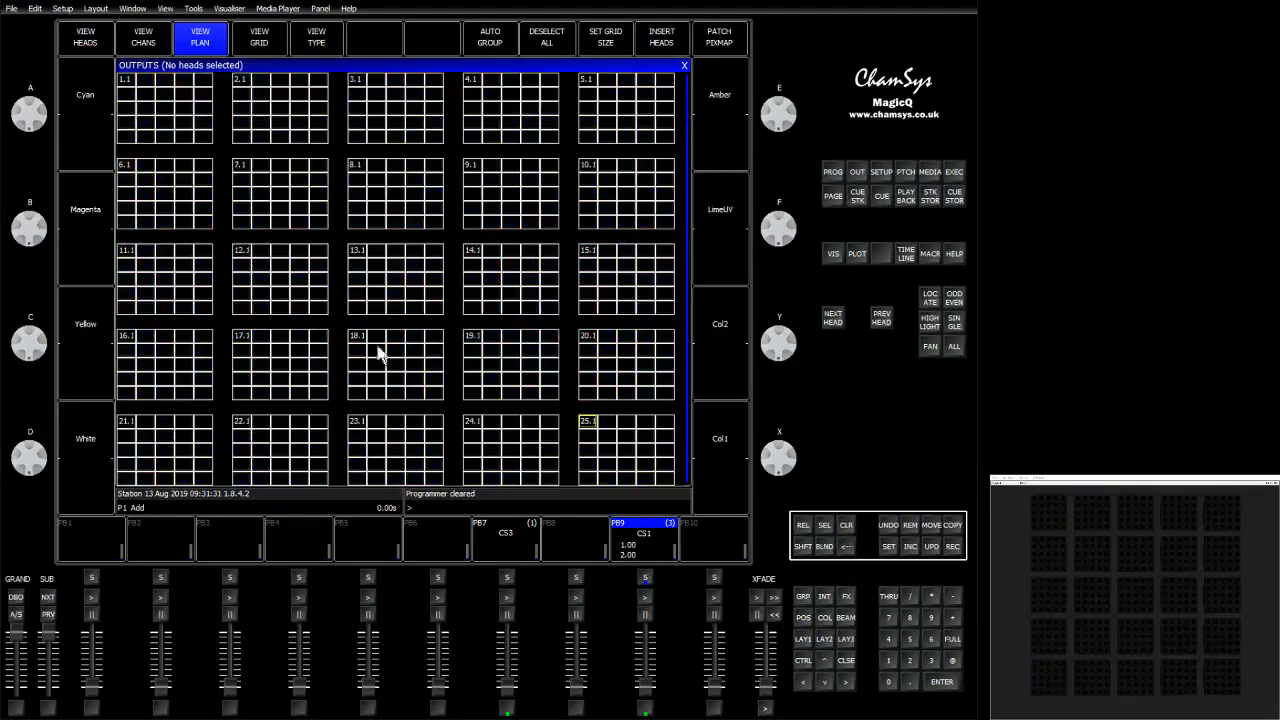
# Select a V-shaped pattern of elements in head 1.1, repeat it on heads 2.1 to 5.1 and set it to full.
pyautogui.click(128, 102)
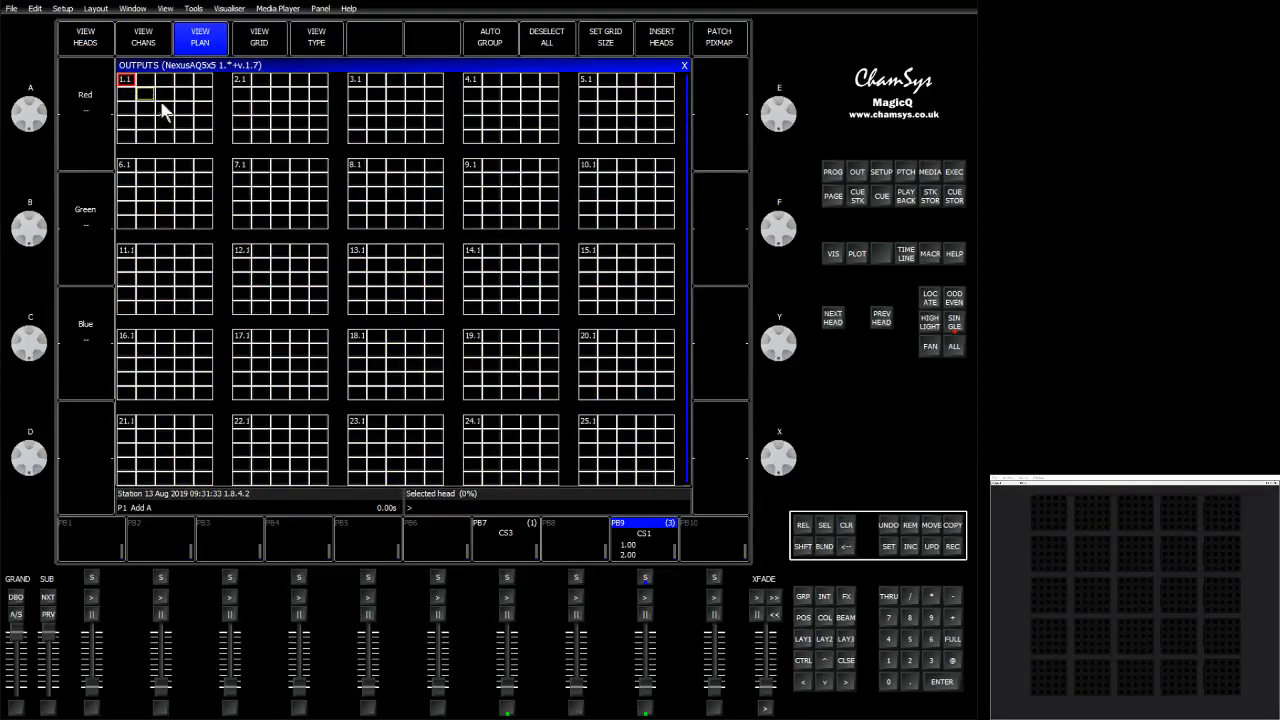
pyautogui.click(183, 92)
pyautogui.click(203, 82)
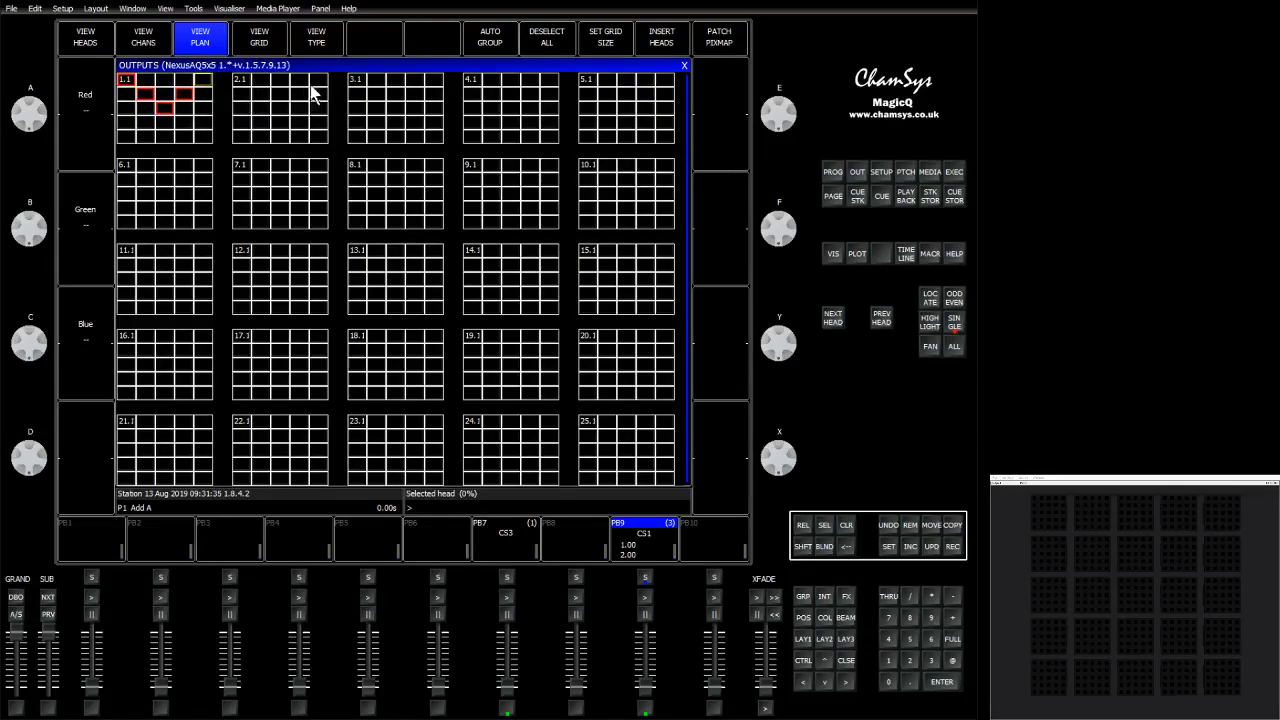
pyautogui.click(248, 88)
pyautogui.click(360, 86)
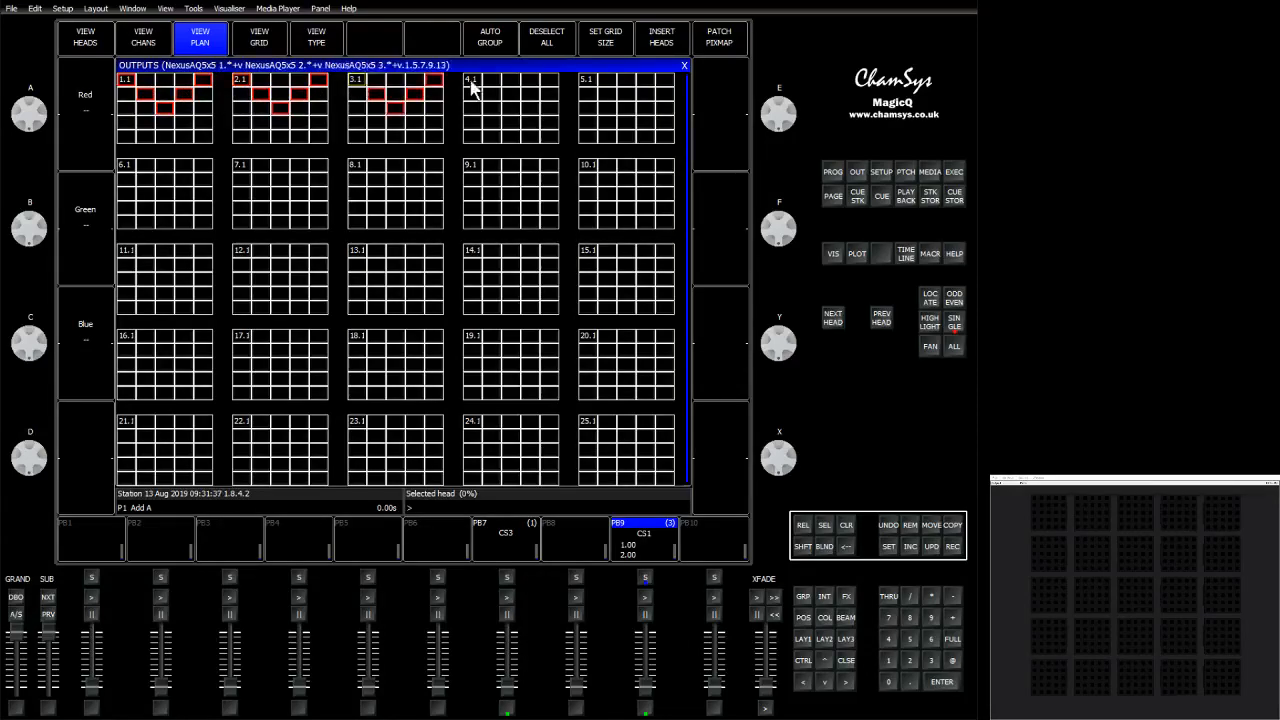
pyautogui.click(487, 89)
pyautogui.click(587, 87)
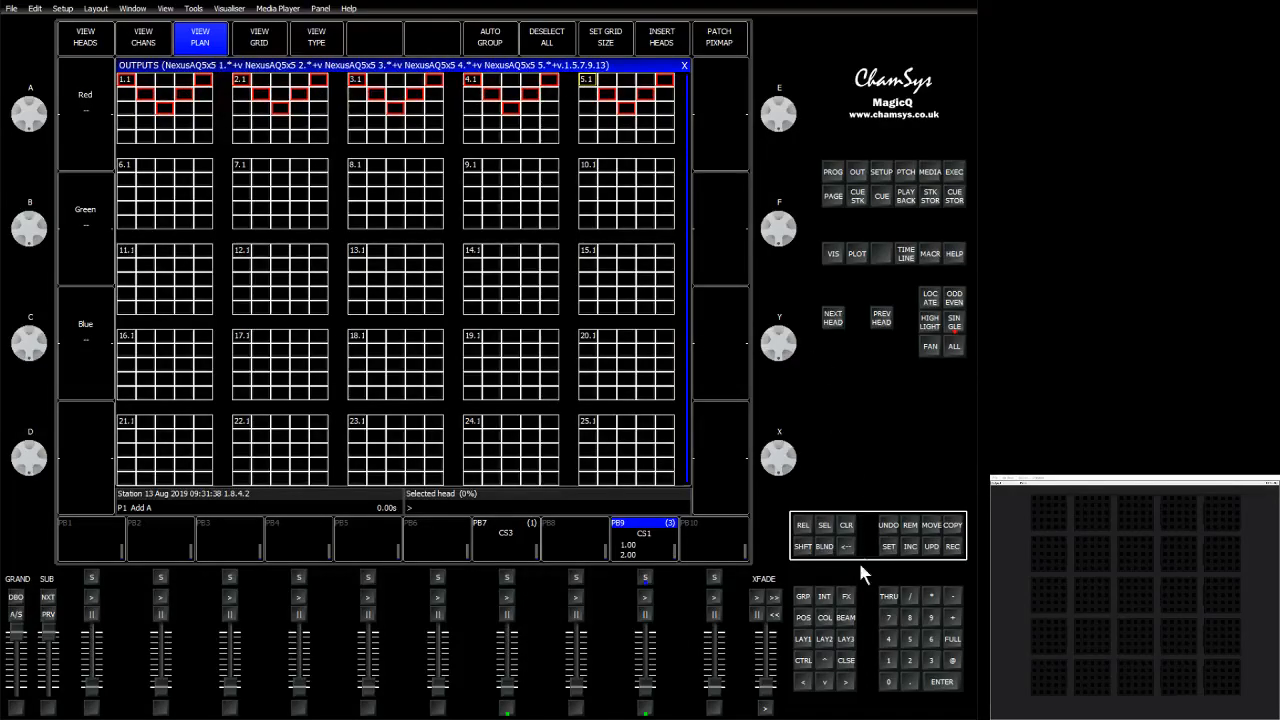
pyautogui.click(951, 637)
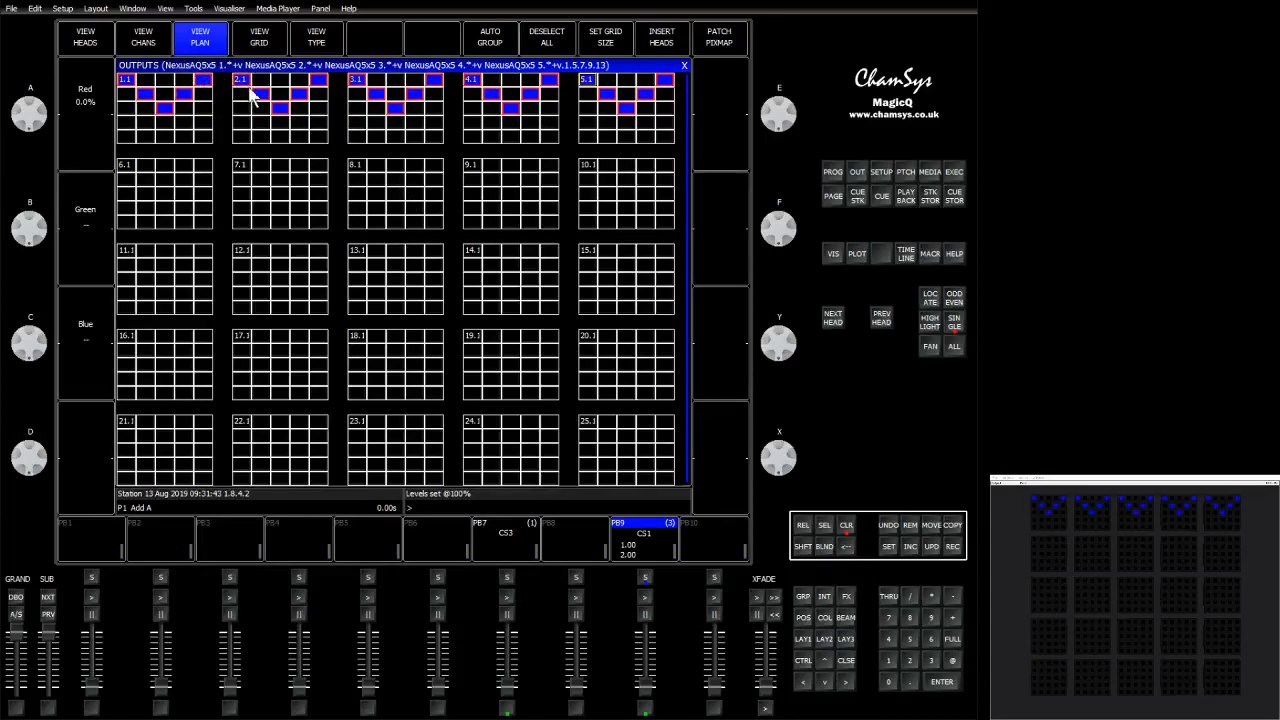
# Make a new group from the selected V-shaped element pattern, then clear the programmer and open the groups window.
pyautogui.press('shift')
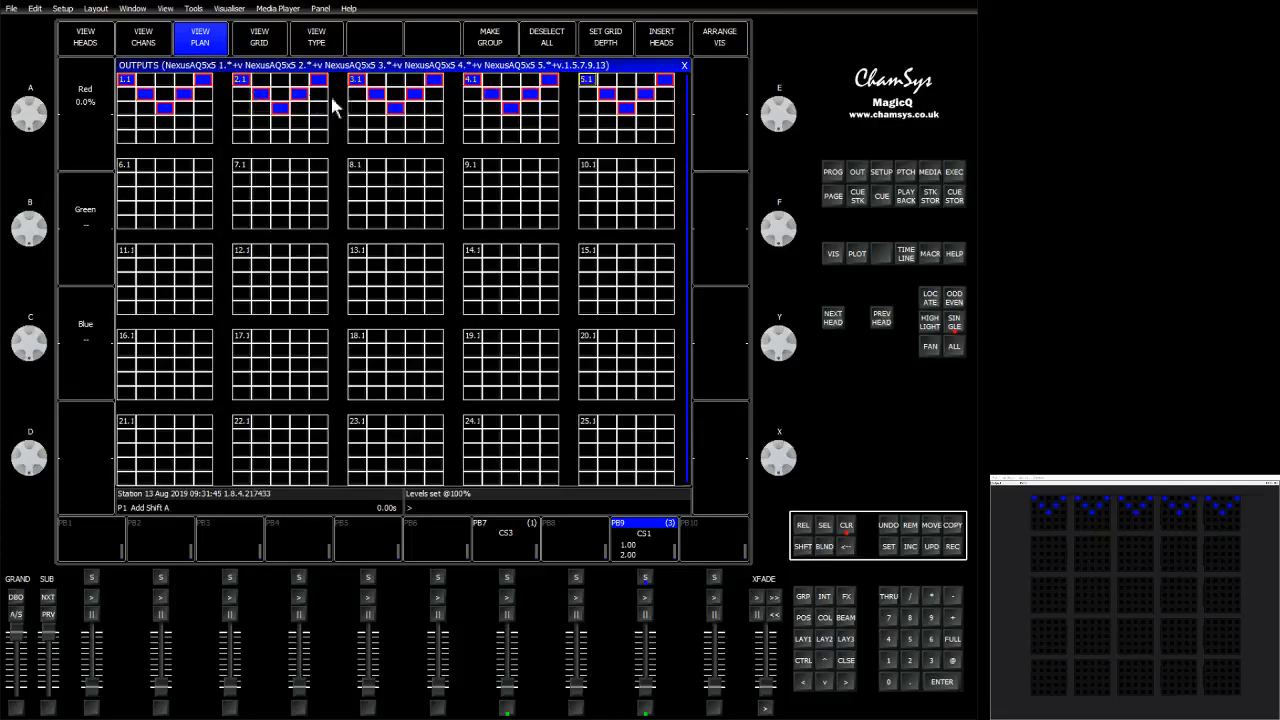
pyautogui.click(525, 36)
pyautogui.click(494, 40)
pyautogui.click(848, 527)
pyautogui.click(812, 599)
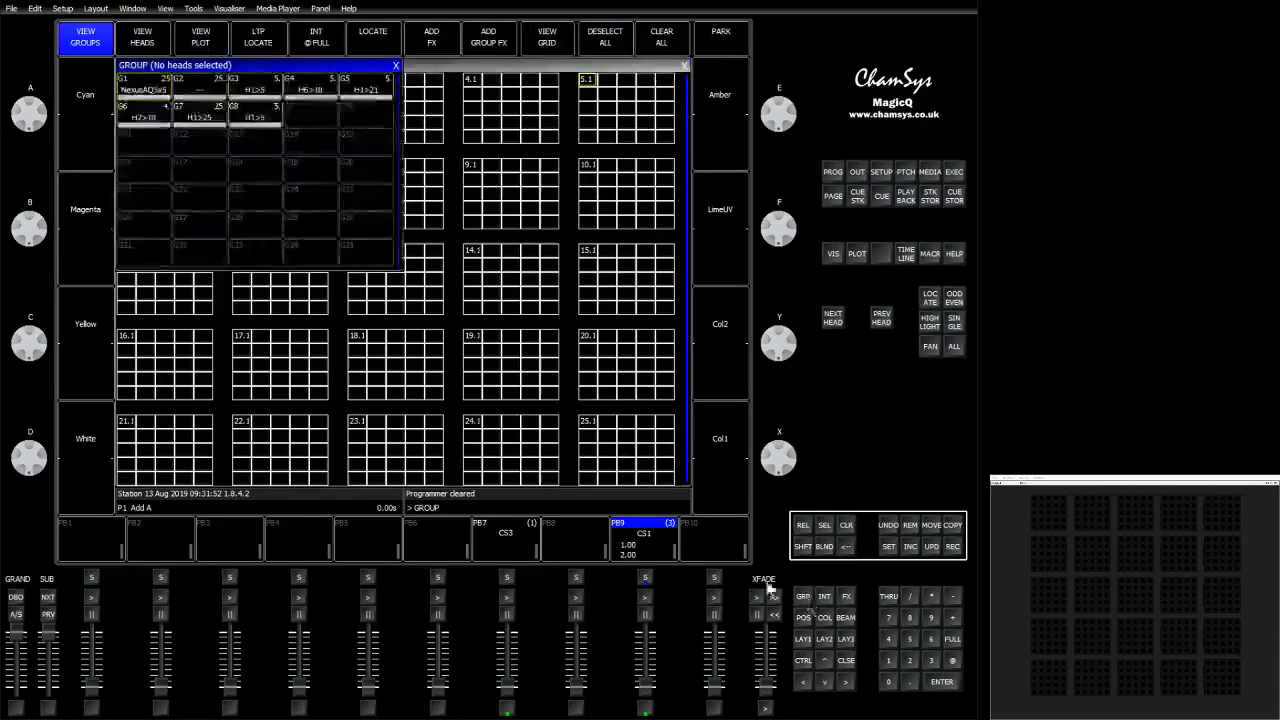
# Select the new H1>5 pattern group, set it to full and apply the Yellow colour palette.
pyautogui.click(262, 118)
pyautogui.click(950, 640)
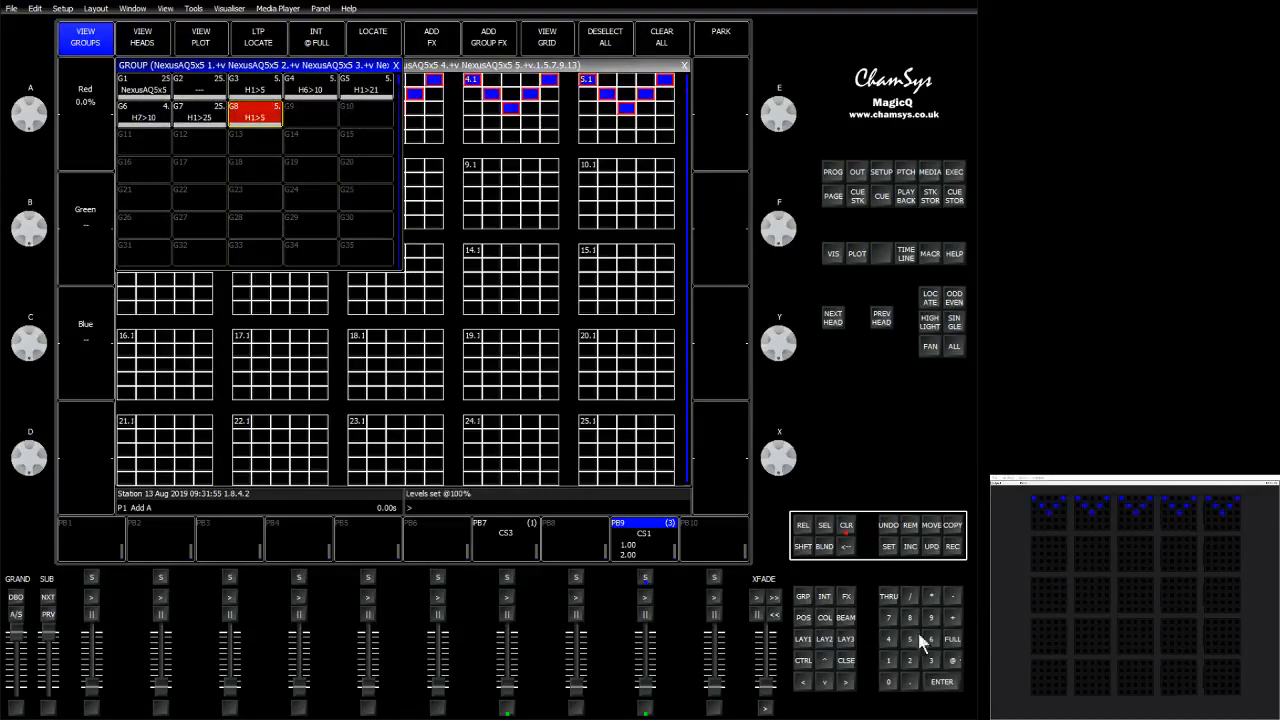
pyautogui.click(824, 618)
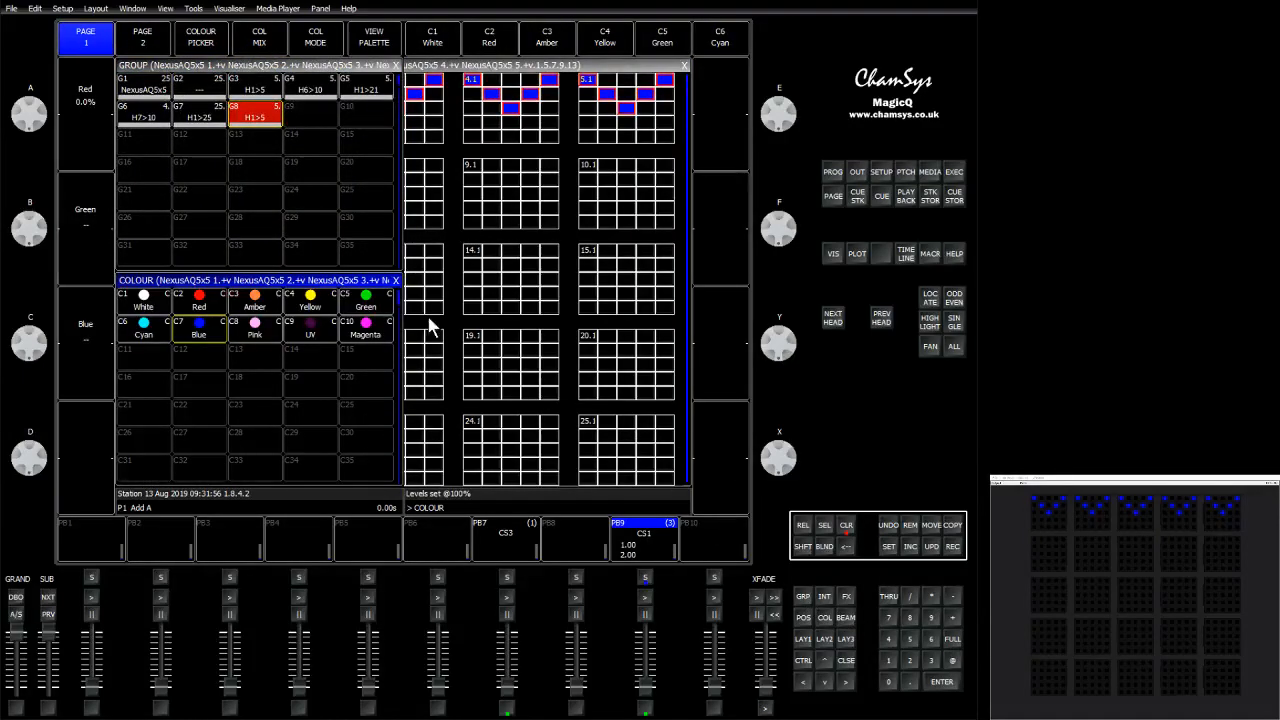
pyautogui.click(258, 302)
pyautogui.click(300, 306)
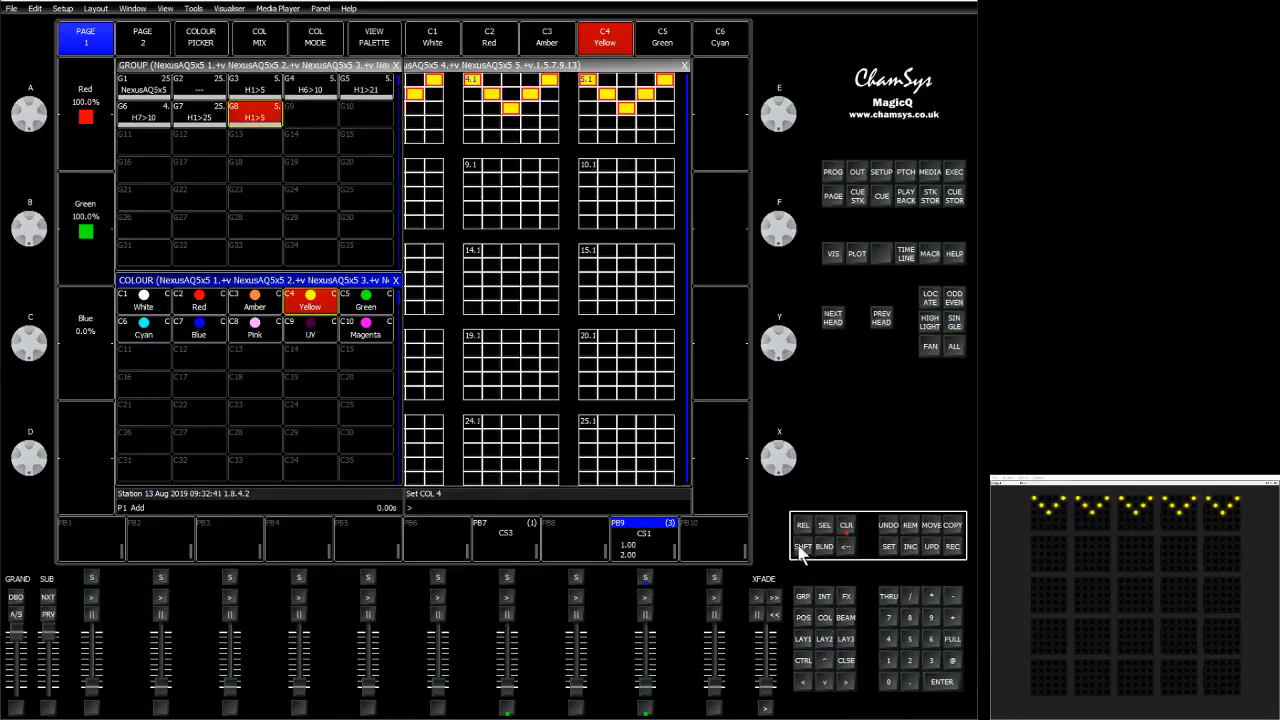
# Raise the PB9 playback fader to run cue stack CS1 and clear the programmer.
pyautogui.click(573, 469)
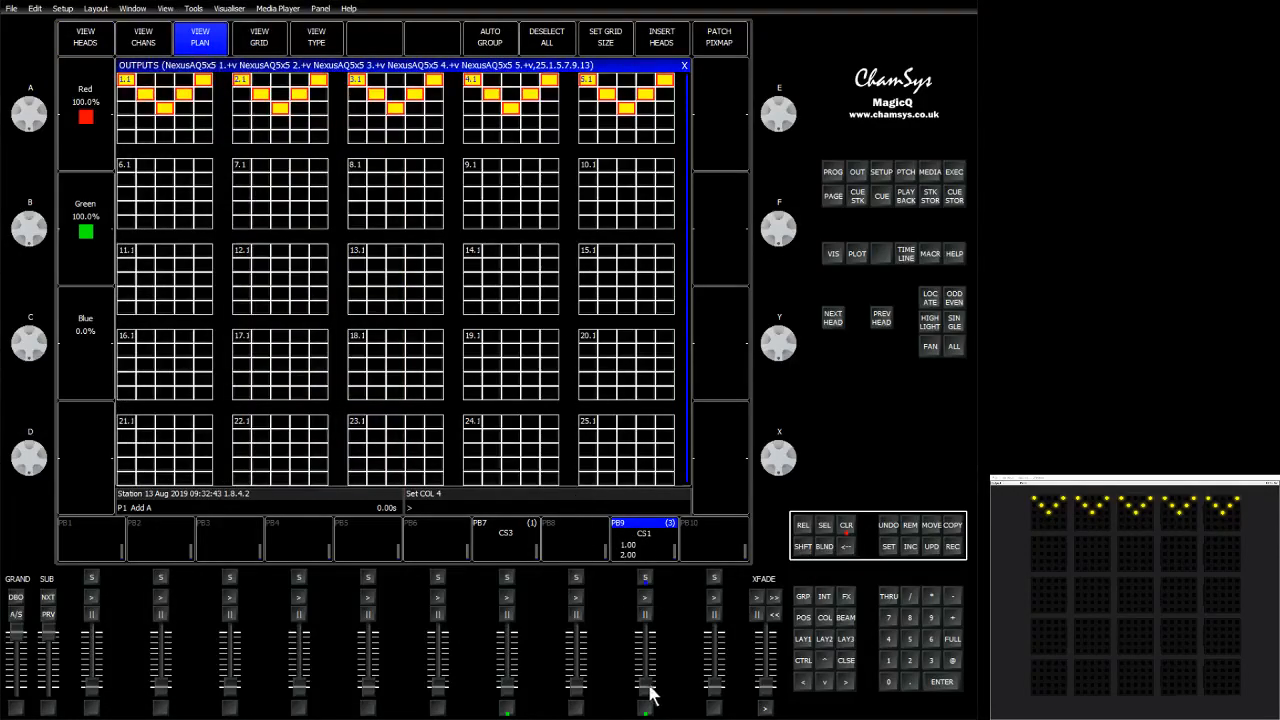
pyautogui.moveTo(646, 686); pyautogui.dragTo(643, 611)
pyautogui.click(850, 531)
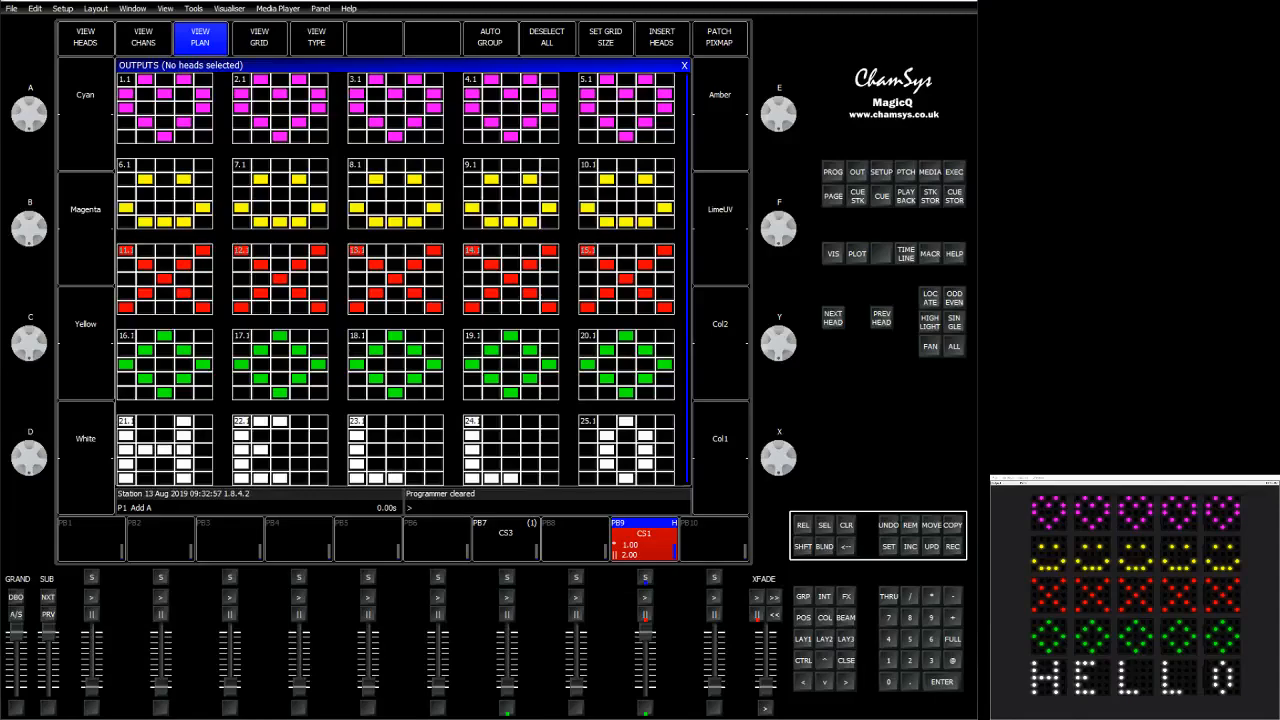
pyautogui.press('BackSpace')
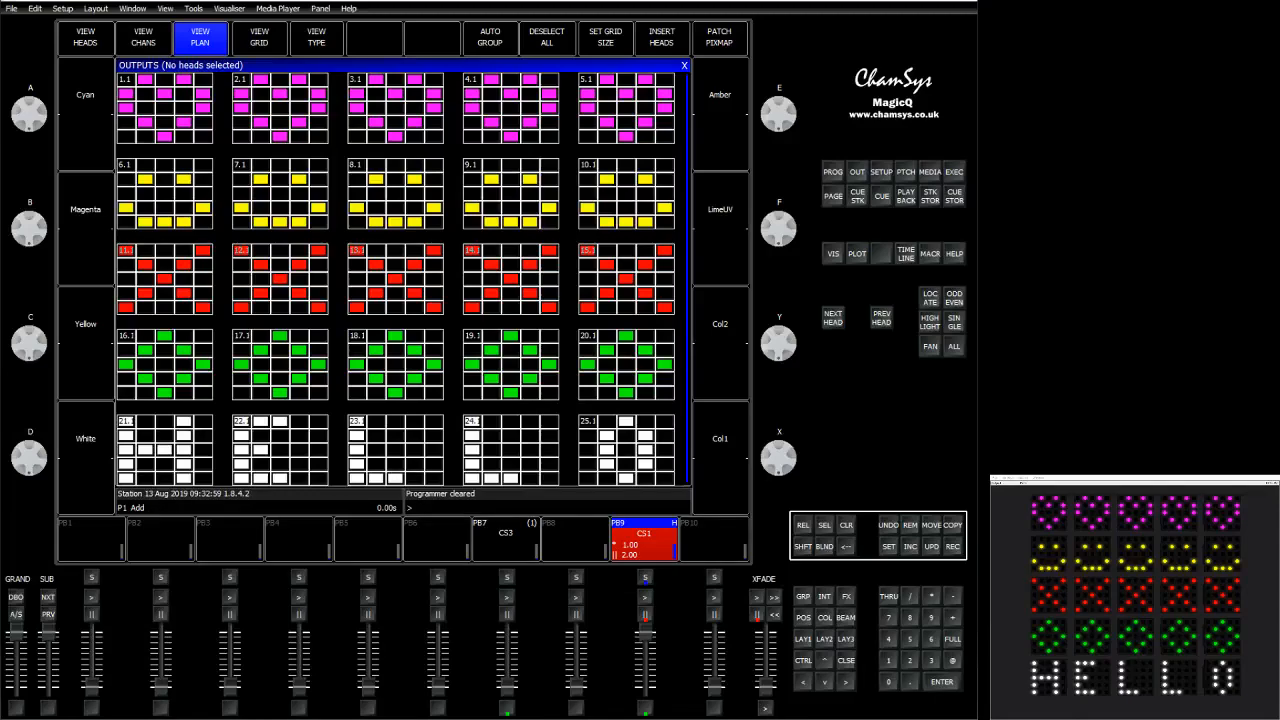